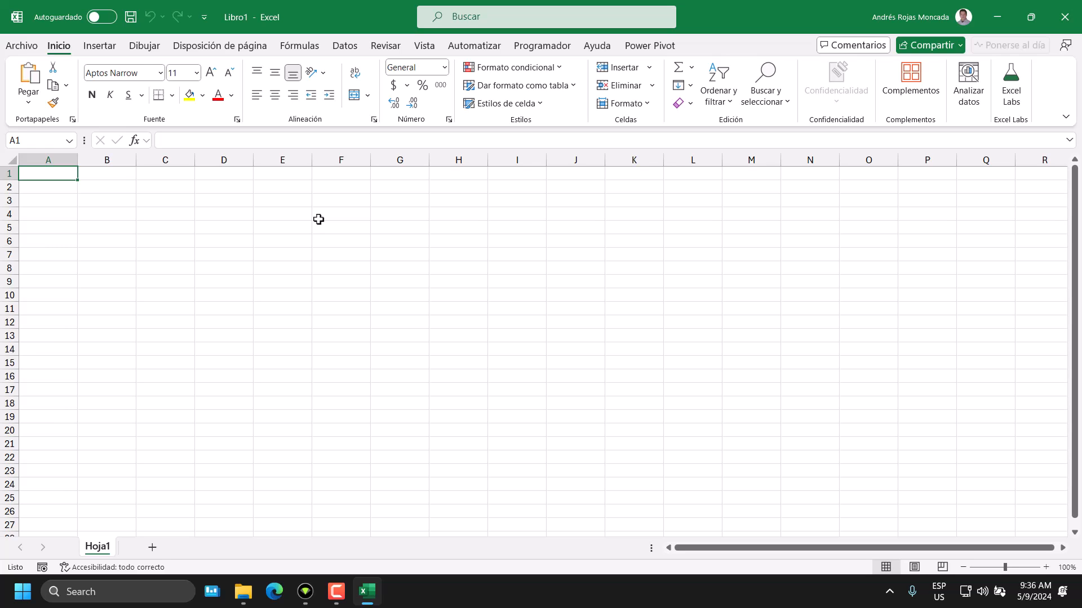
- Open a second window of the Libro1 workbook and return to its first window
click(424, 48)
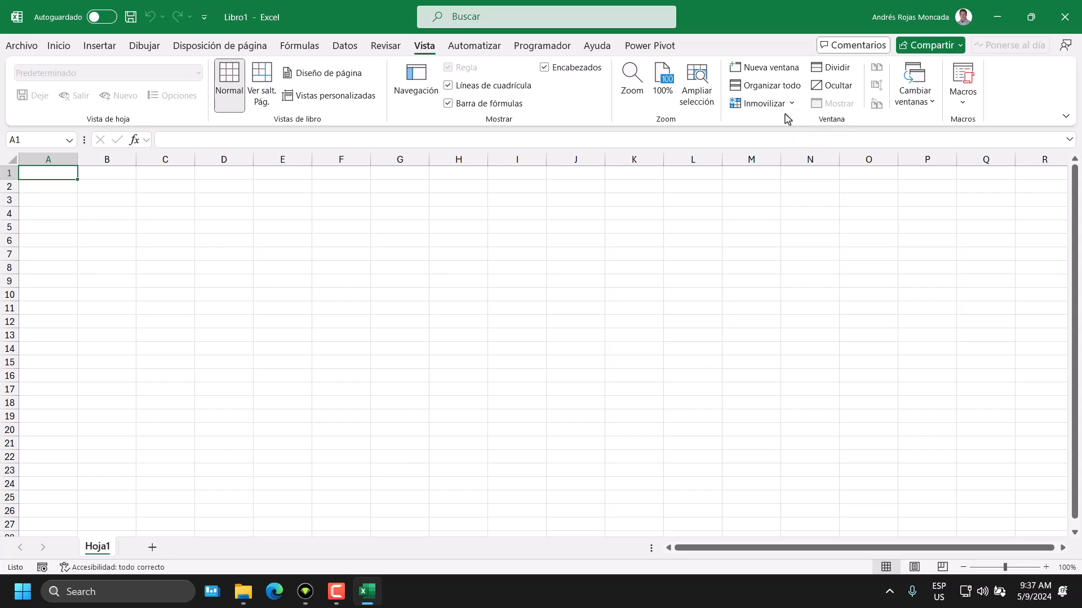
click(766, 68)
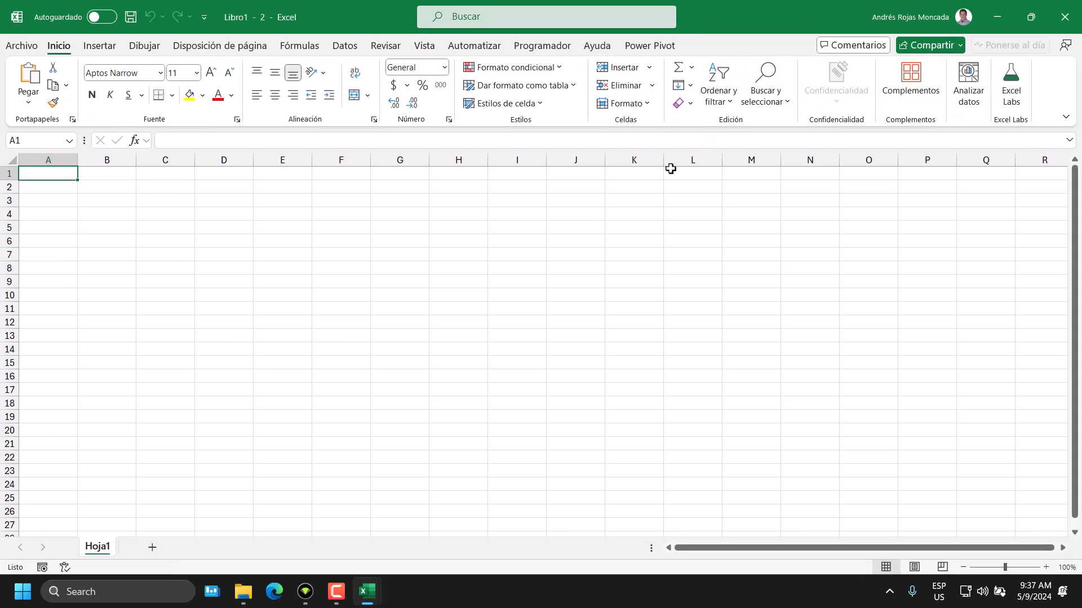
mouse_move(359, 598)
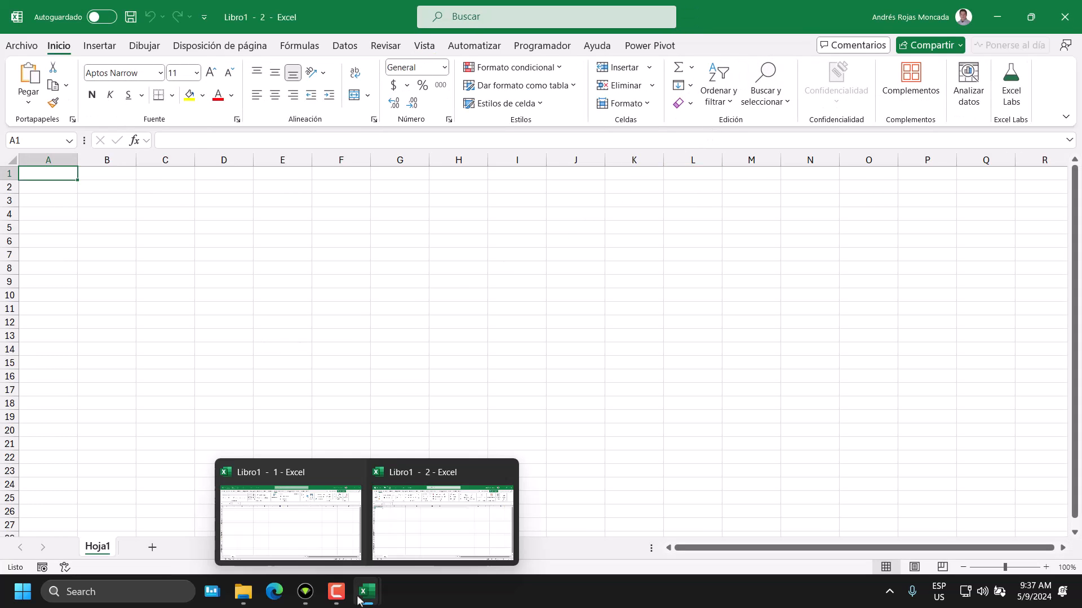
mouse_move(291, 539)
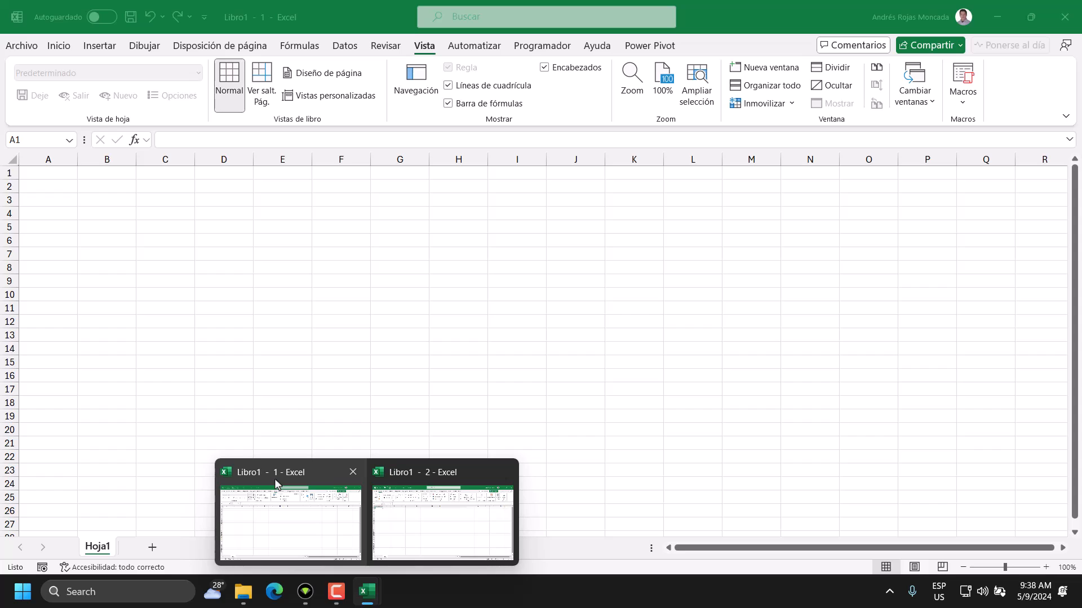
click(275, 479)
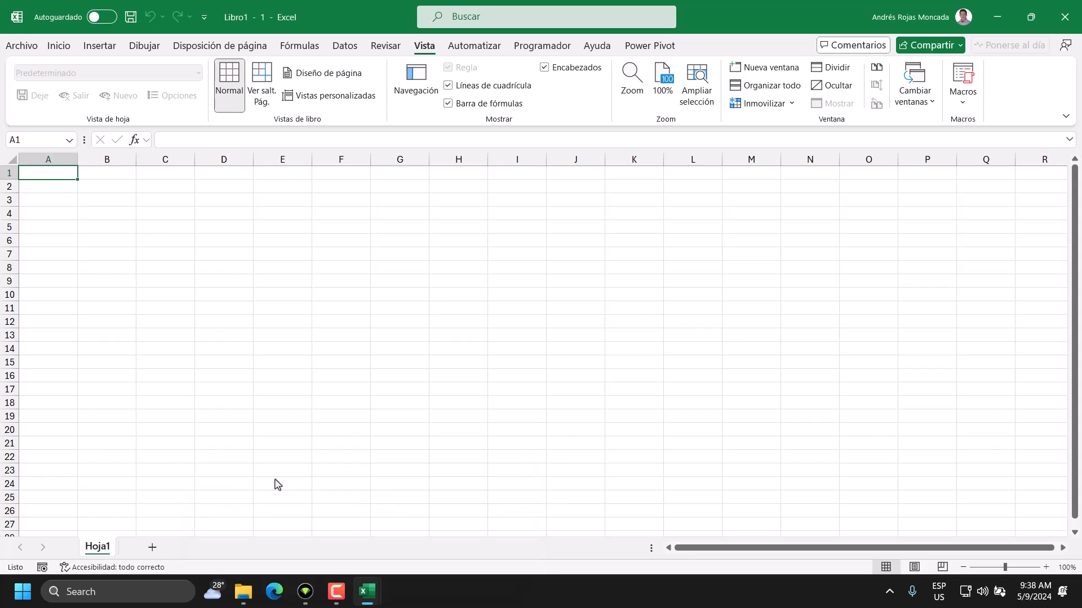
- Check both Libro1 windows by switching to the second one and back to the first
mouse_move(367, 601)
click(445, 507)
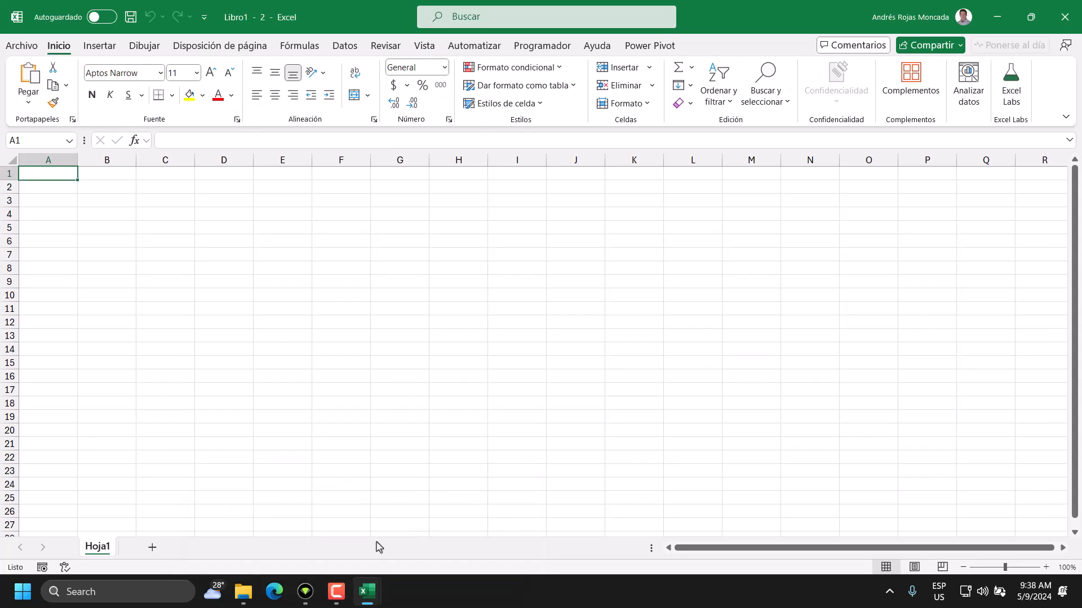
click(287, 507)
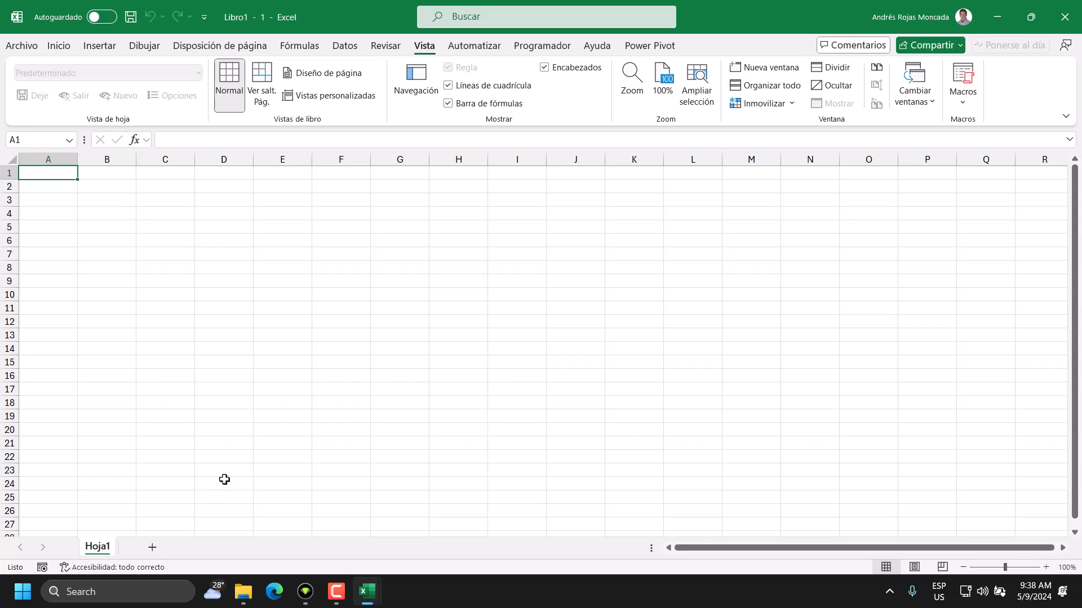
- Add a new sheet after Hoja1 in the first window and return to Hoja1
click(152, 548)
click(100, 550)
click(140, 549)
click(100, 549)
- Display Hoja2 in the second Libro1 window and go back to the first window
mouse_move(366, 591)
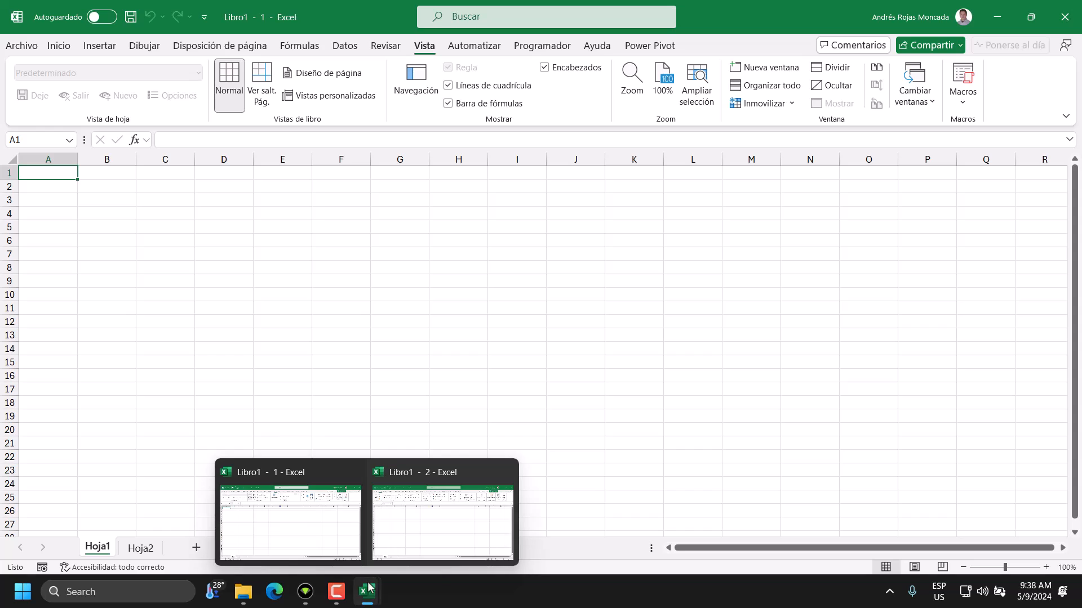
click(394, 555)
click(140, 548)
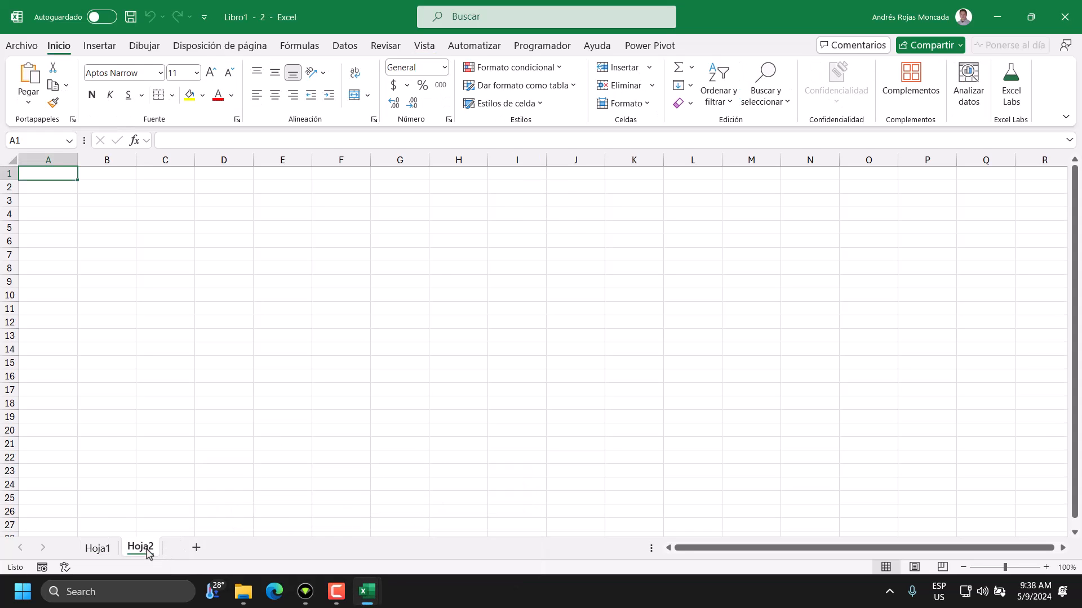
mouse_move(387, 594)
click(310, 529)
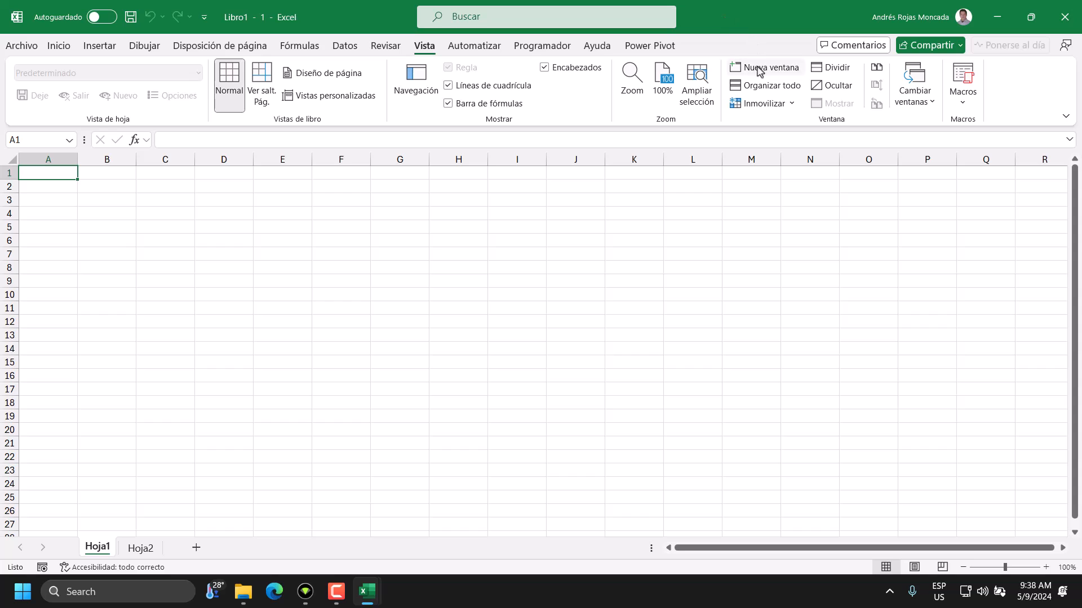
click(776, 92)
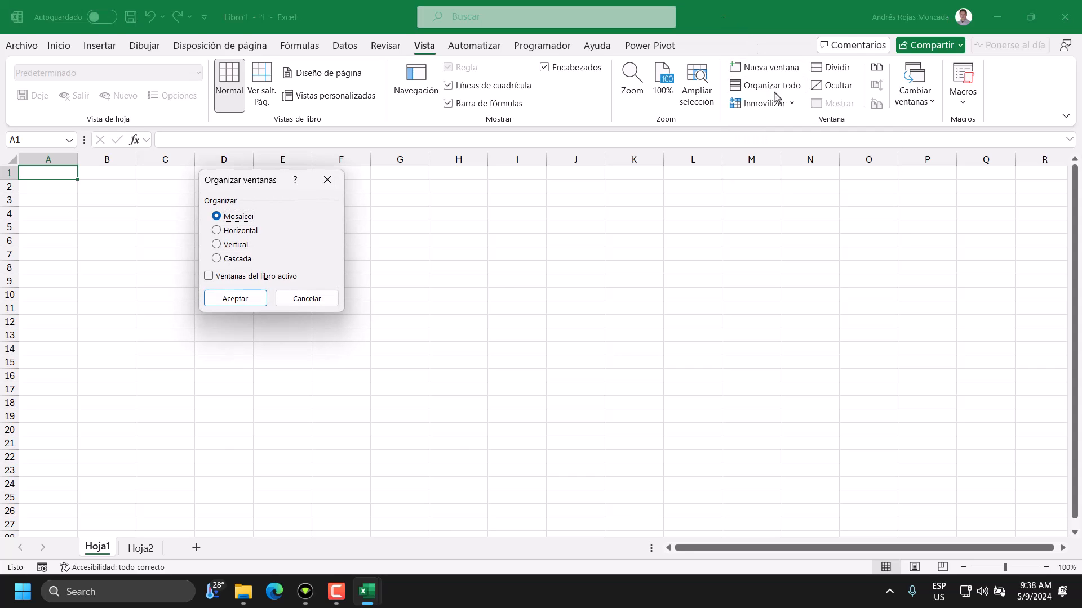
click(228, 244)
click(327, 180)
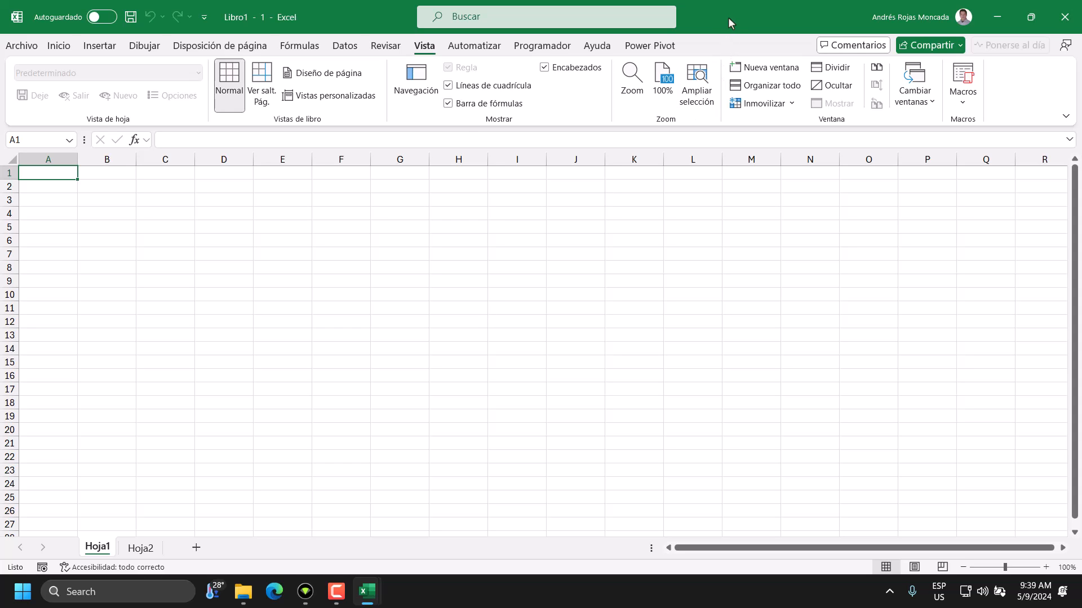
- Arrange the two Libro1 windows side by side, with the first window on the left half and the second on the right
drag(728, 17, 369, 44)
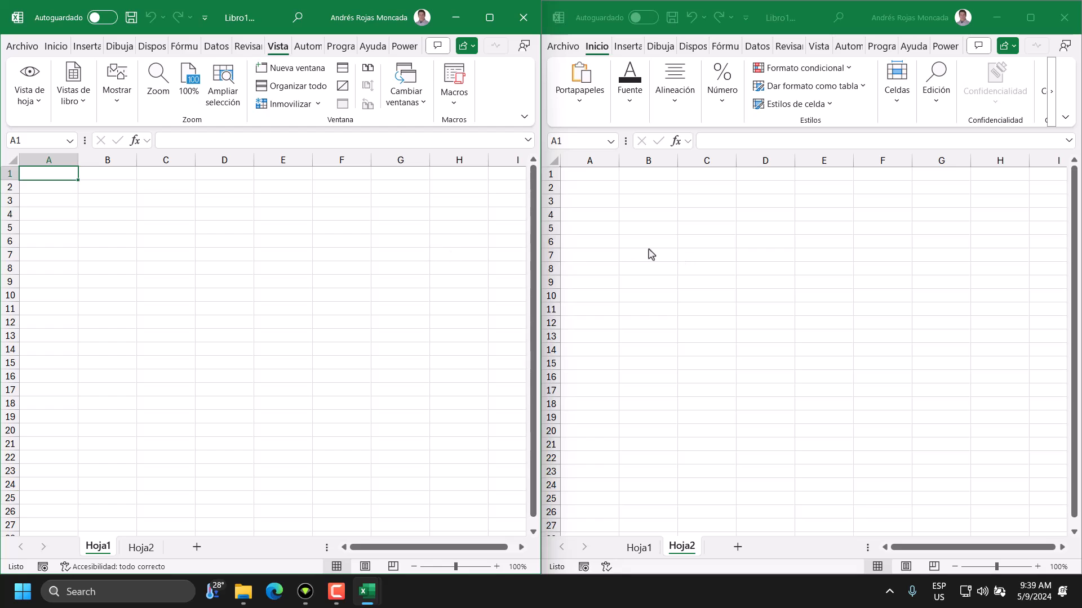
mouse_move(365, 592)
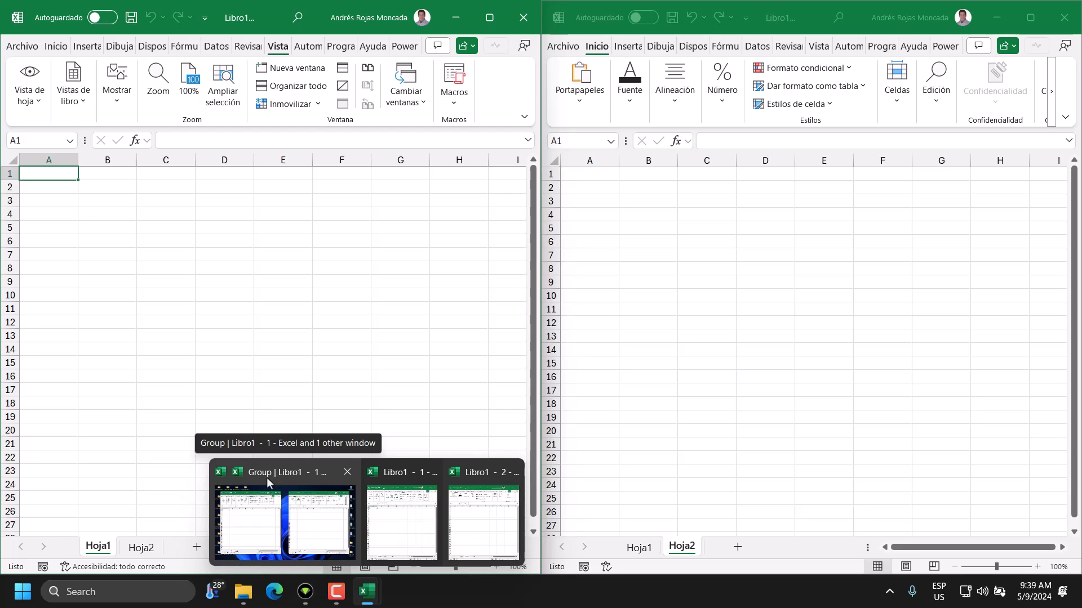
mouse_move(411, 502)
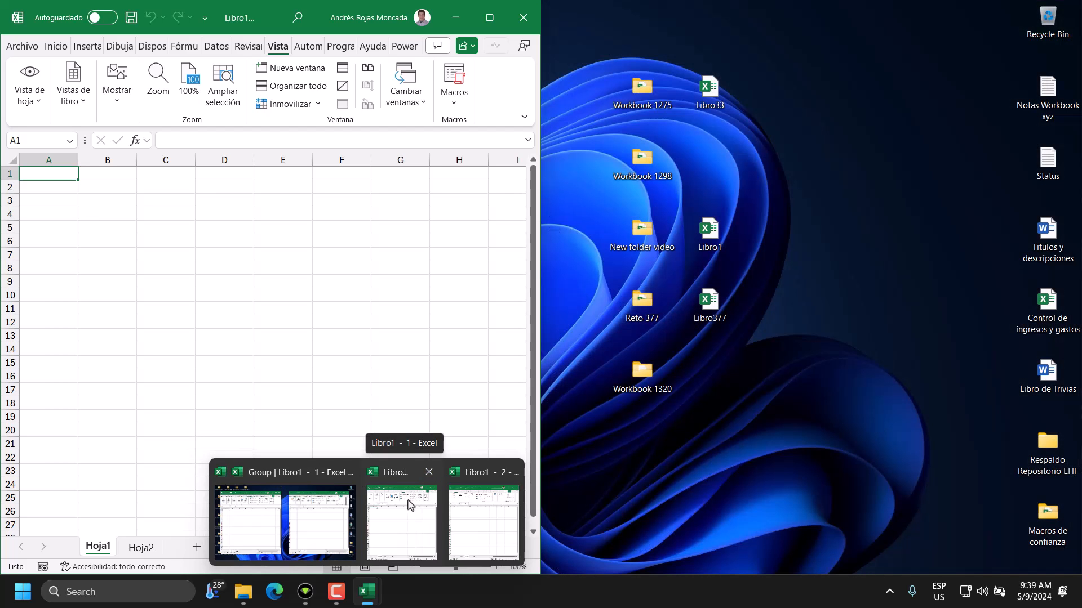
mouse_move(497, 508)
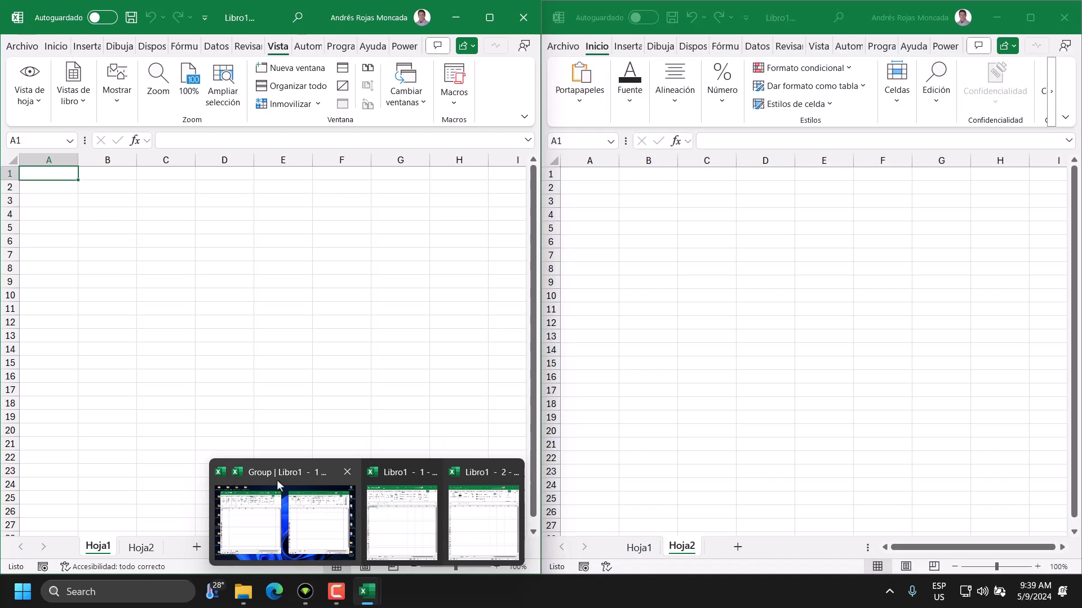
click(276, 477)
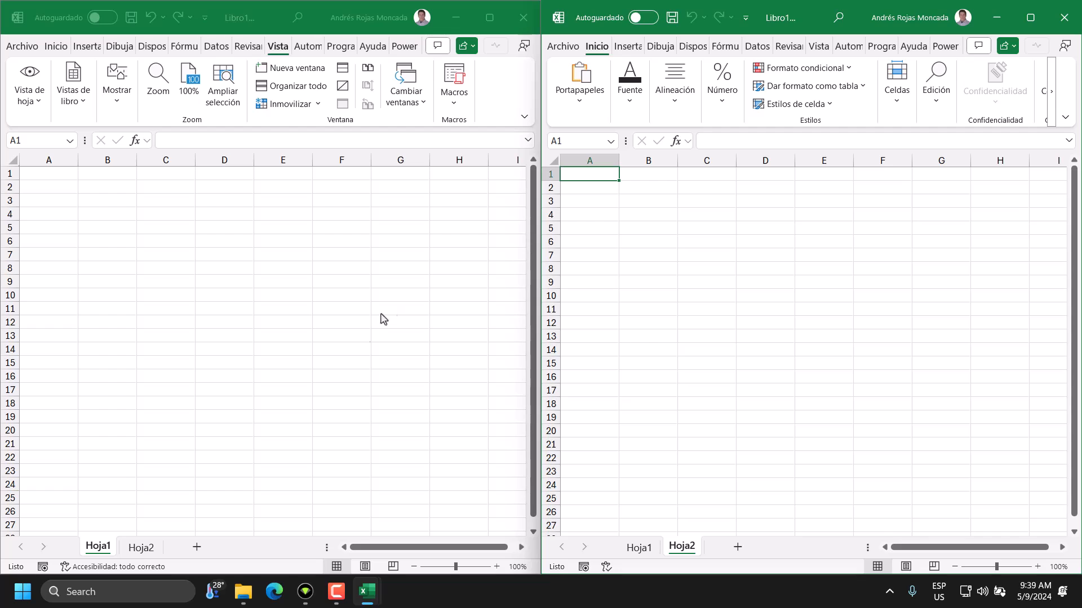
- Colour the Hoja1 sheet tab dark blue with a theme colour
click(107, 551)
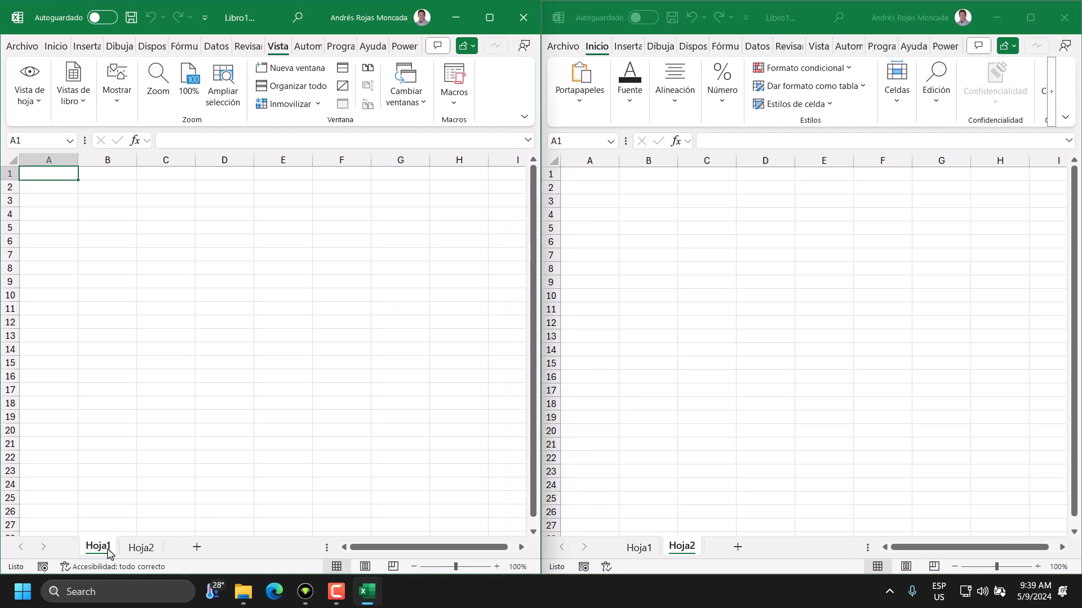
right_click(109, 552)
mouse_move(179, 459)
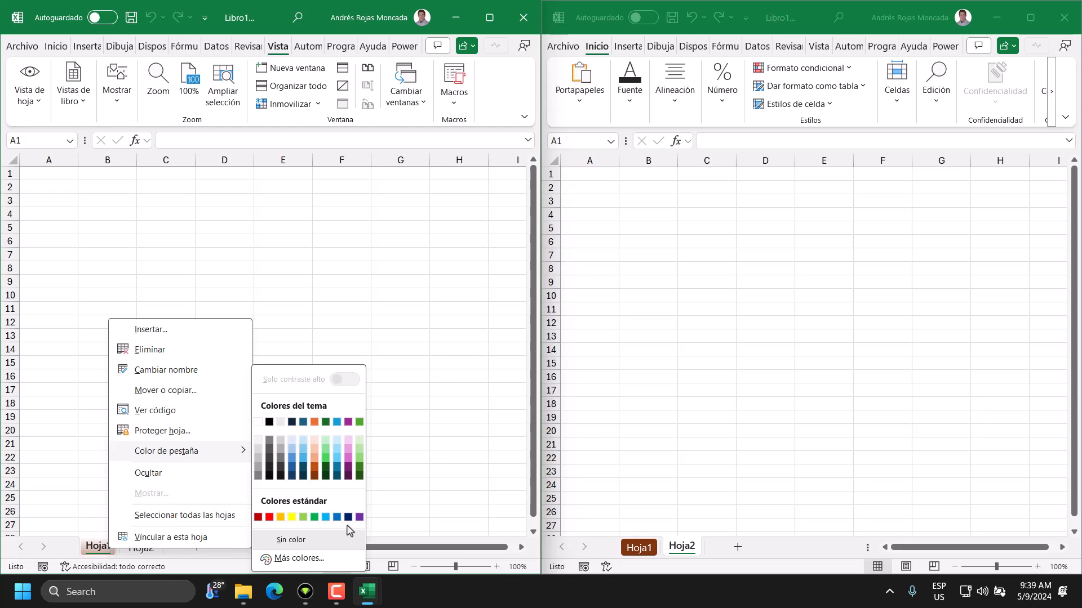
click(293, 423)
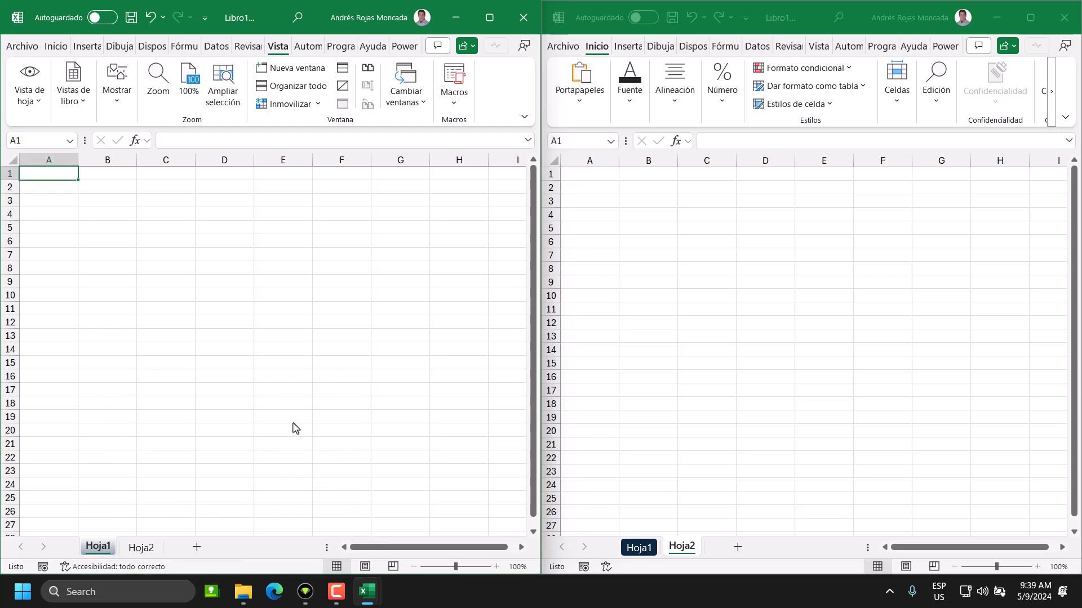
- Colour the Hoja2 sheet tab green with a theme colour and return the first window to Hoja1
right_click(142, 546)
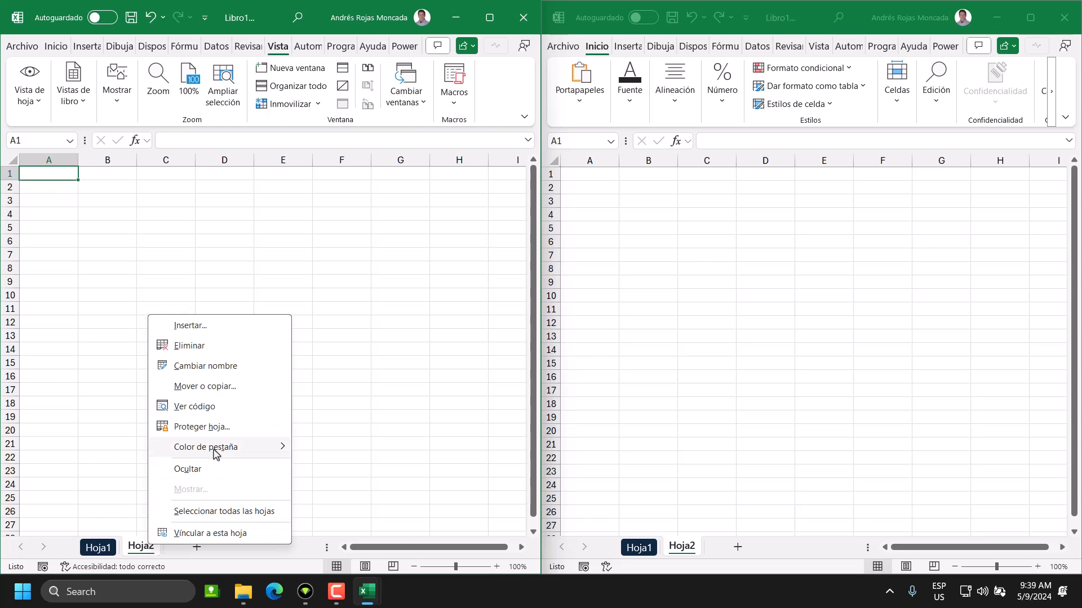
mouse_move(214, 450)
click(398, 424)
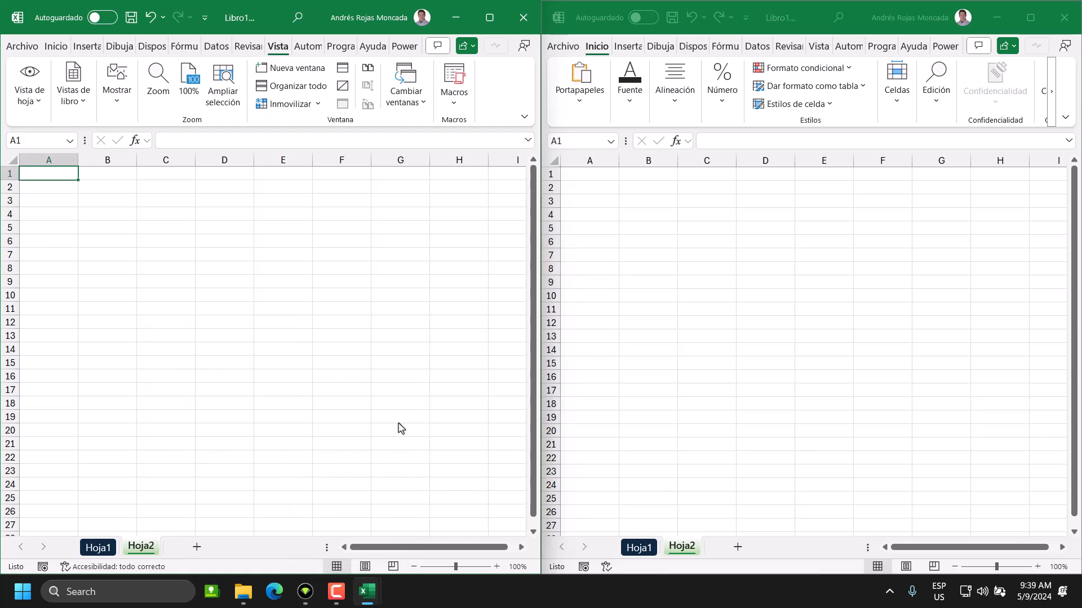
click(110, 547)
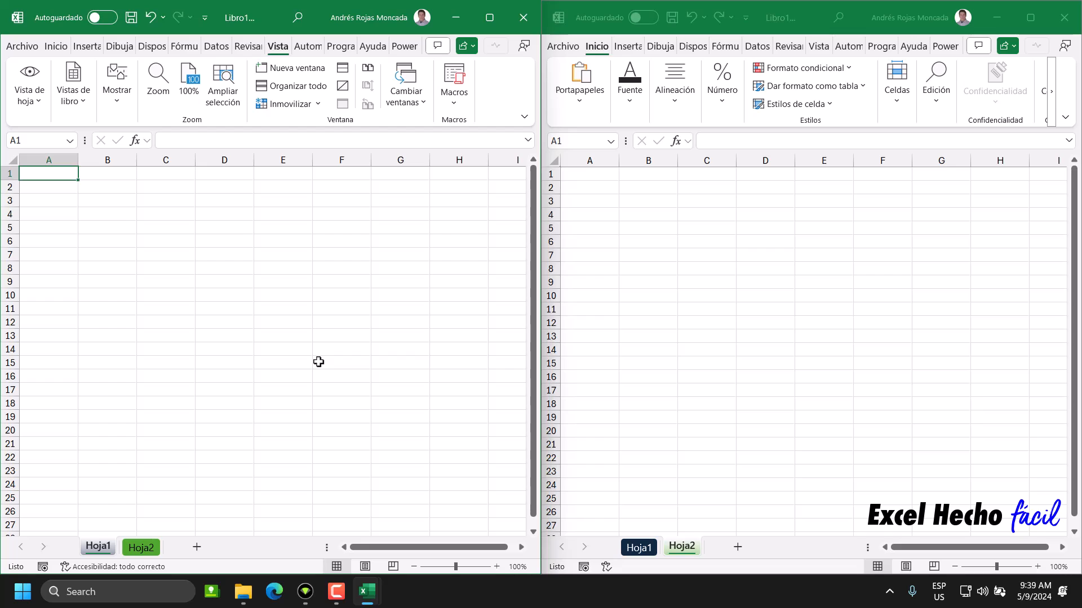
- Set the zoom to 115% on Hoja1 in the first window and on both sheets in the second, leaving Hoja2 displayed there
scroll(319, 361, up, 1)
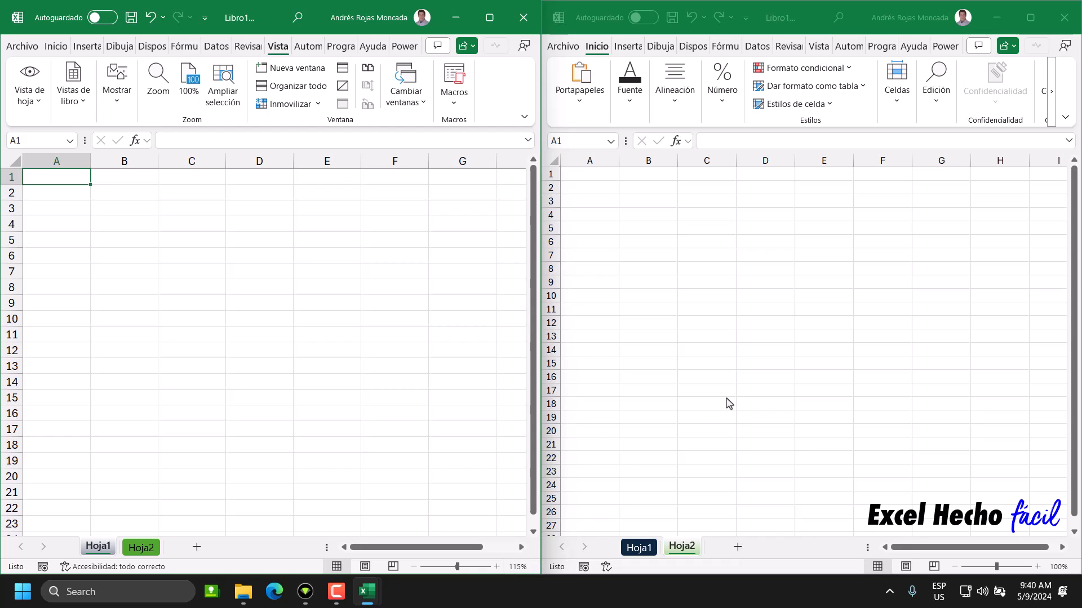
click(819, 16)
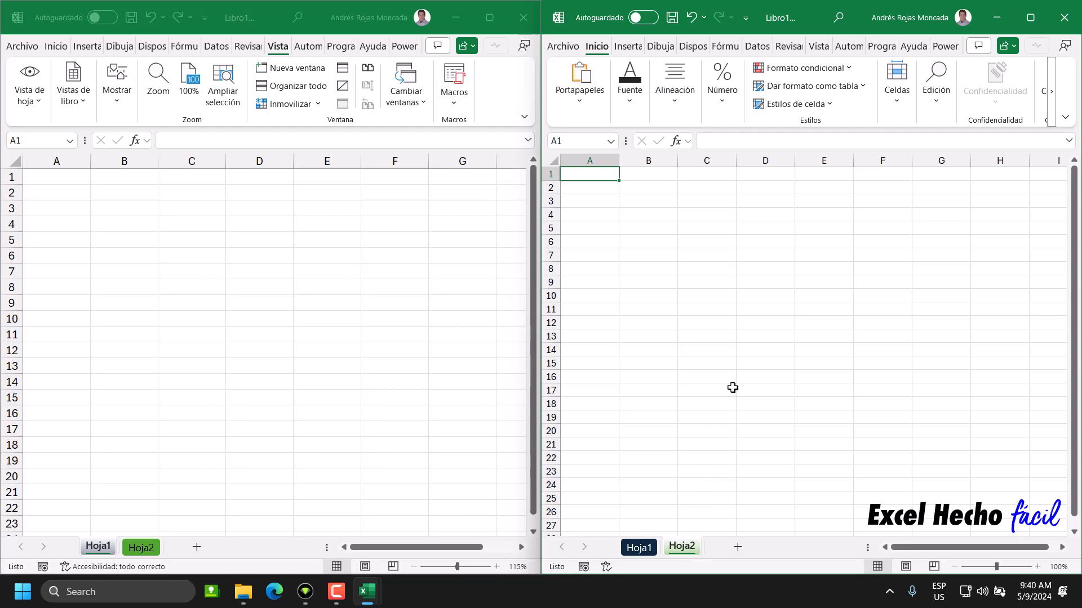
ctrl+scroll(733, 388, up, 1)
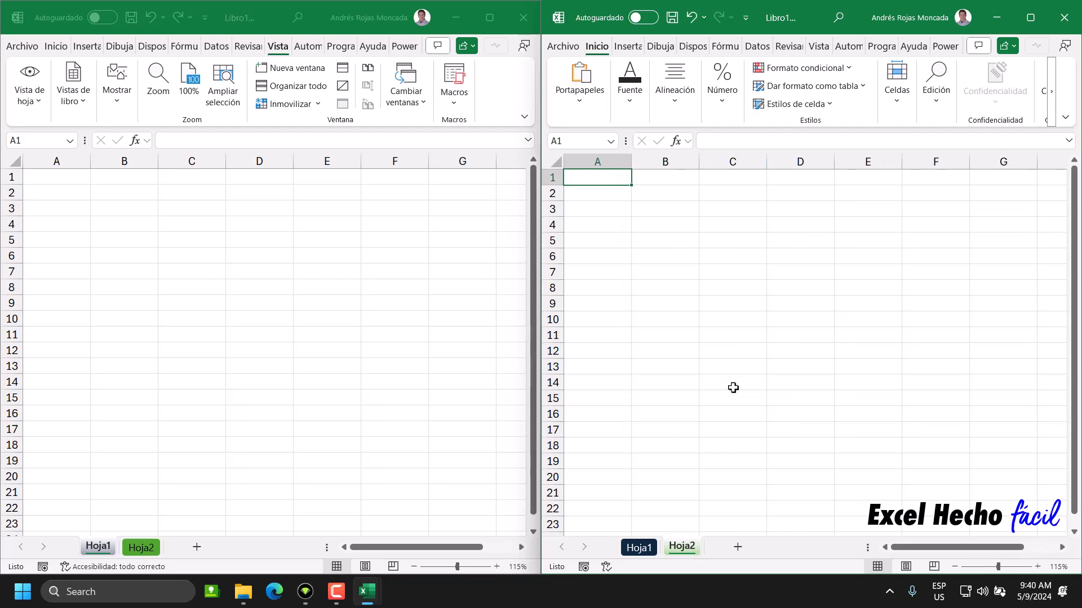
click(640, 547)
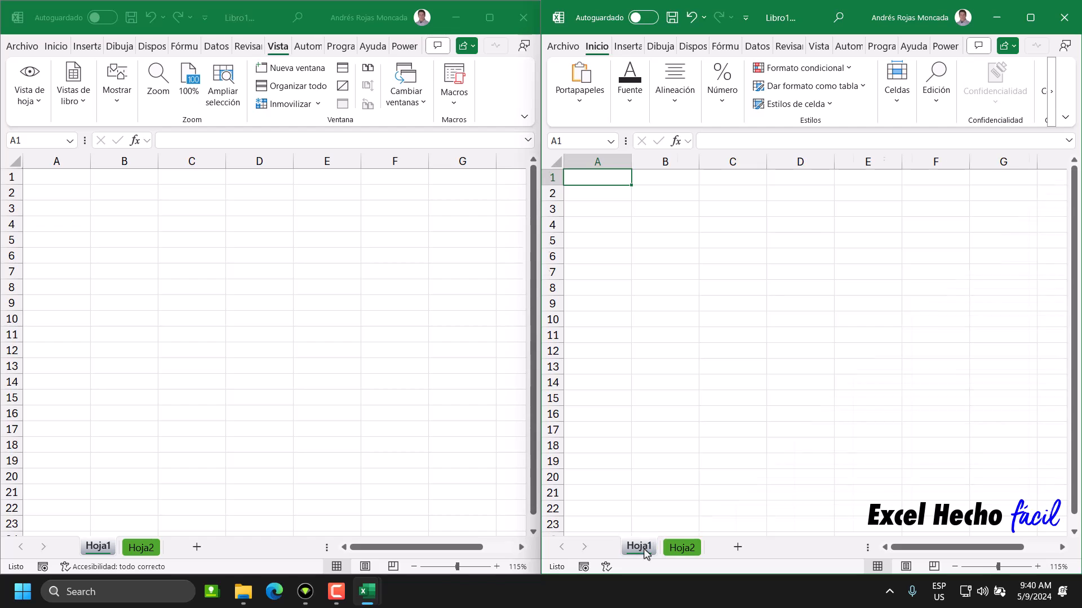
click(680, 549)
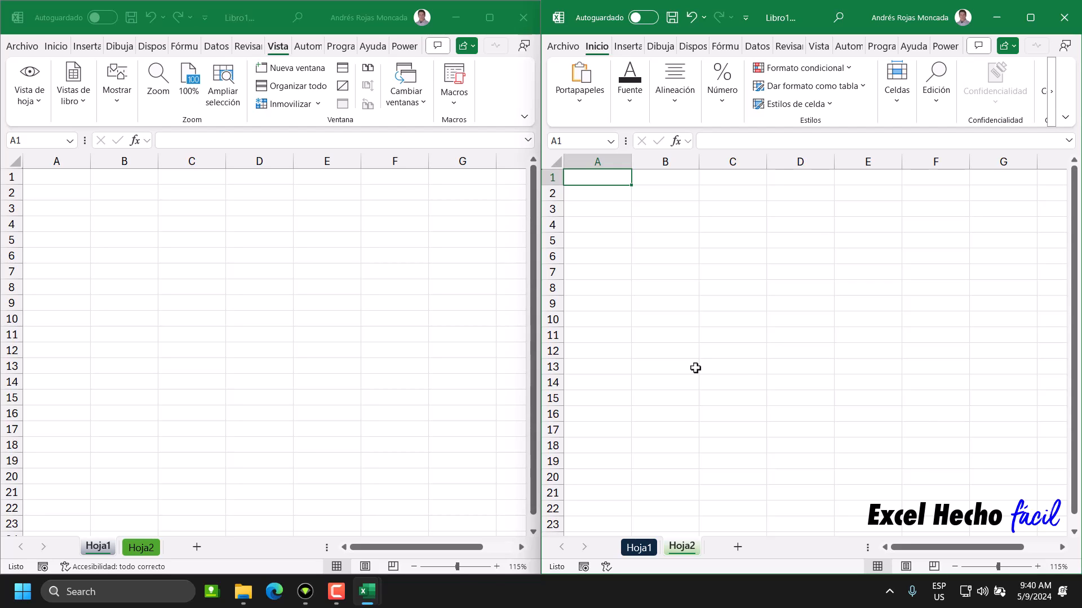
- Set the width of column A on Hoja2 to 3
click(622, 162)
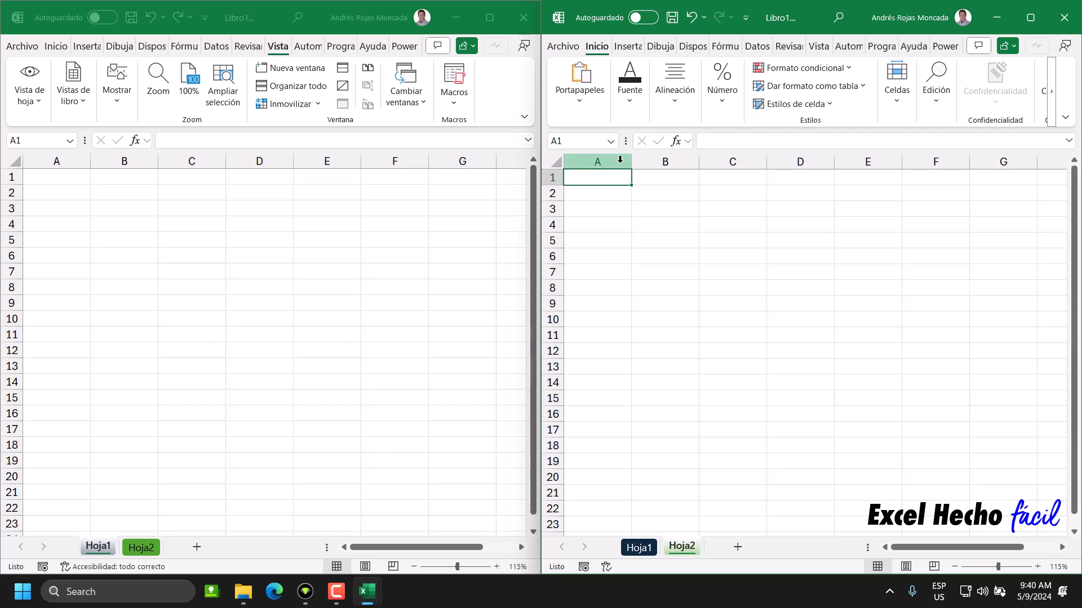
right_click(622, 163)
click(670, 388)
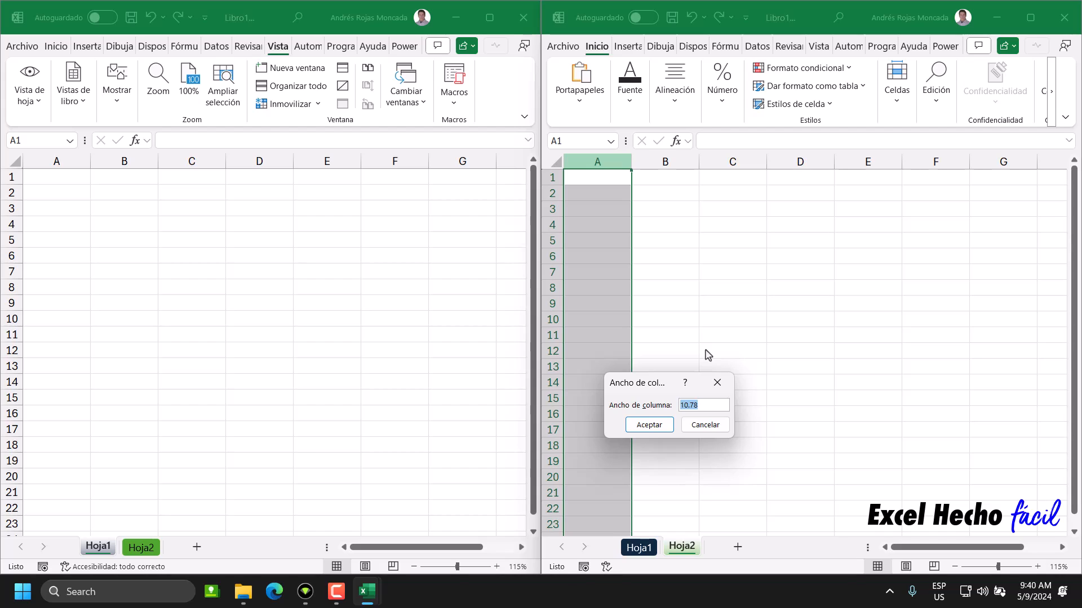
text(3)
key(Return)
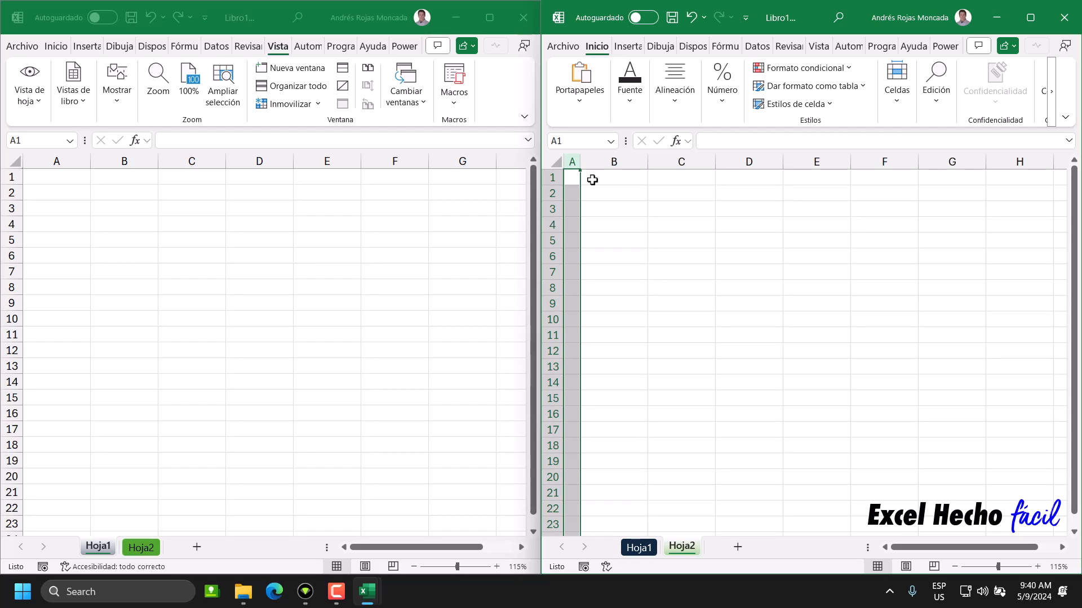
- Enter the title "Matriz Riesgos" in cell D1 of Hoja2
click(740, 177)
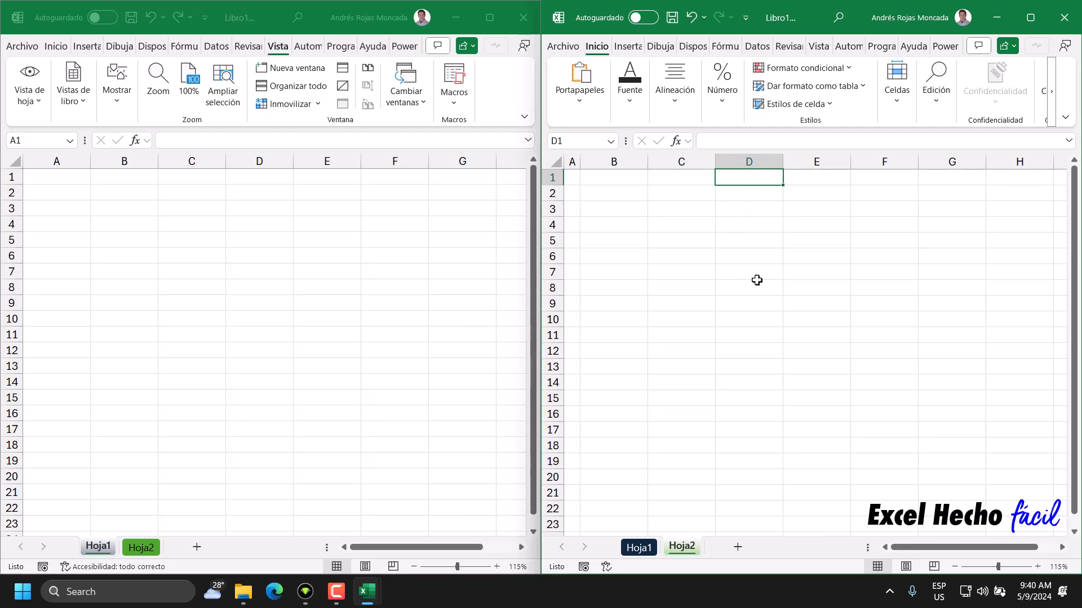
text(Matri)
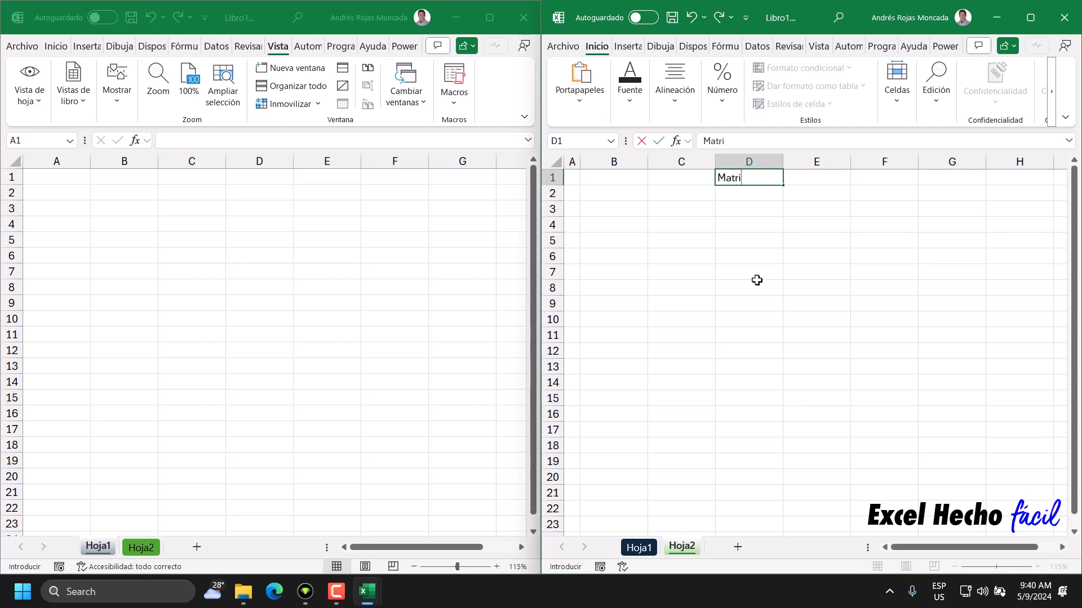
text(z Riesgos)
key(Return)
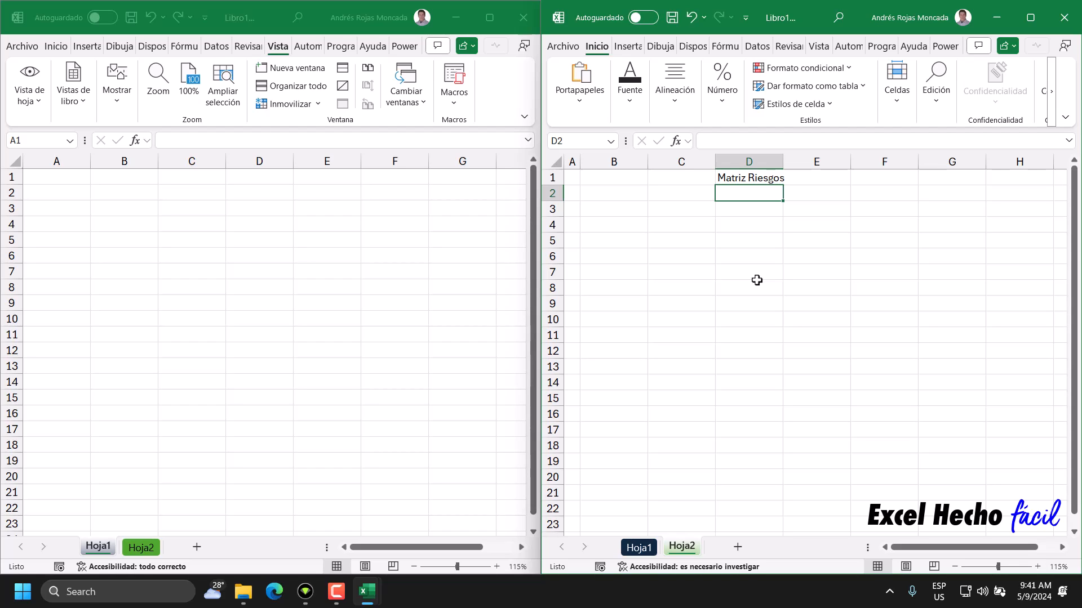
- Centre the title "Matriz Riesgos" across cells D1:H1 with the "Centrar en la selección" horizontal alignment
click(737, 177)
drag(751, 176, 1018, 177)
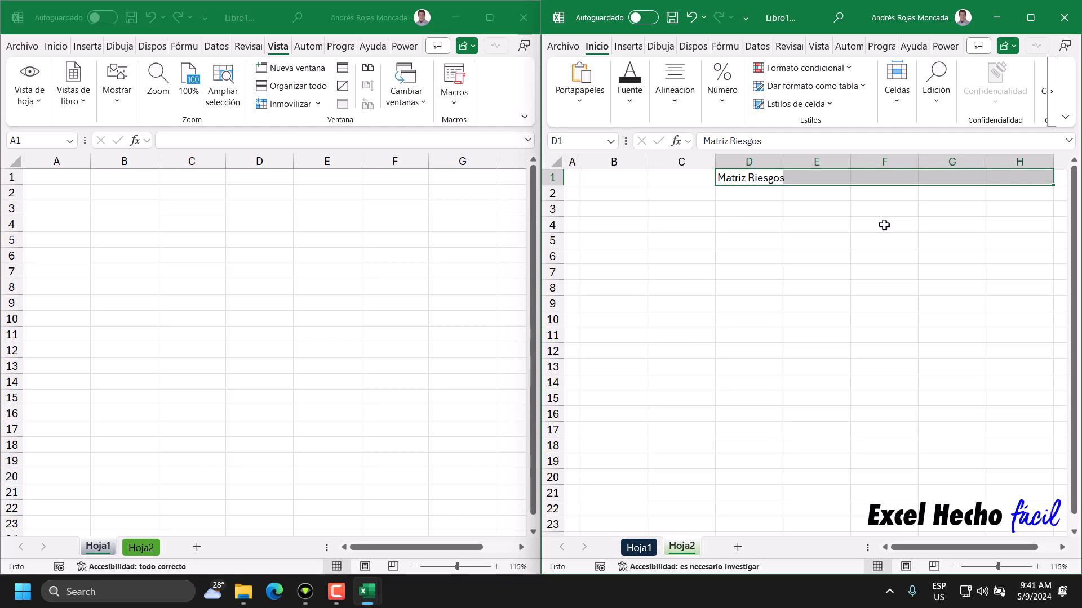
key(ctrl+1)
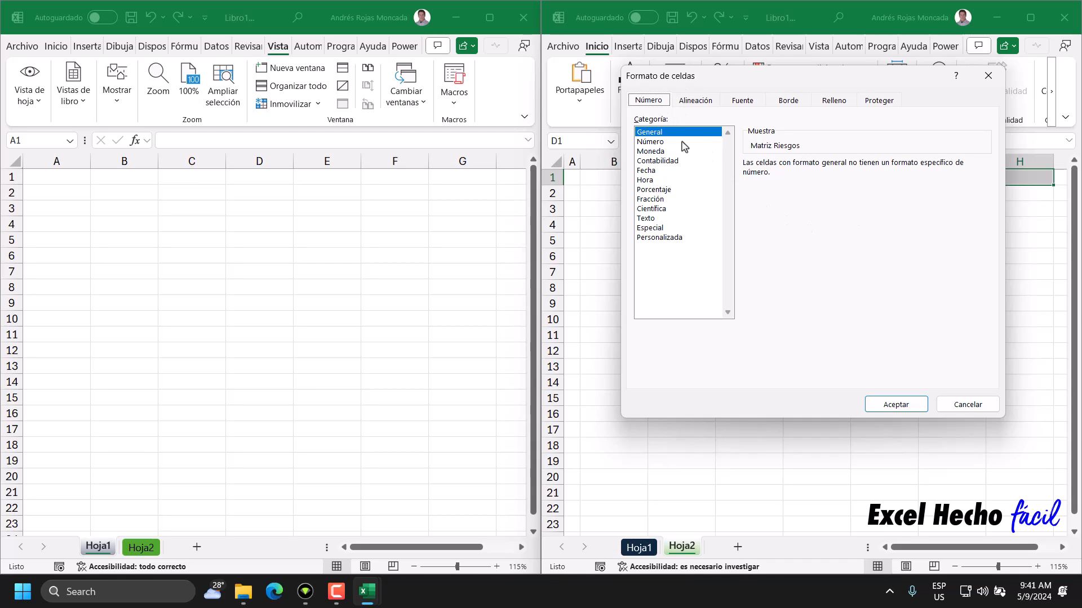
click(695, 103)
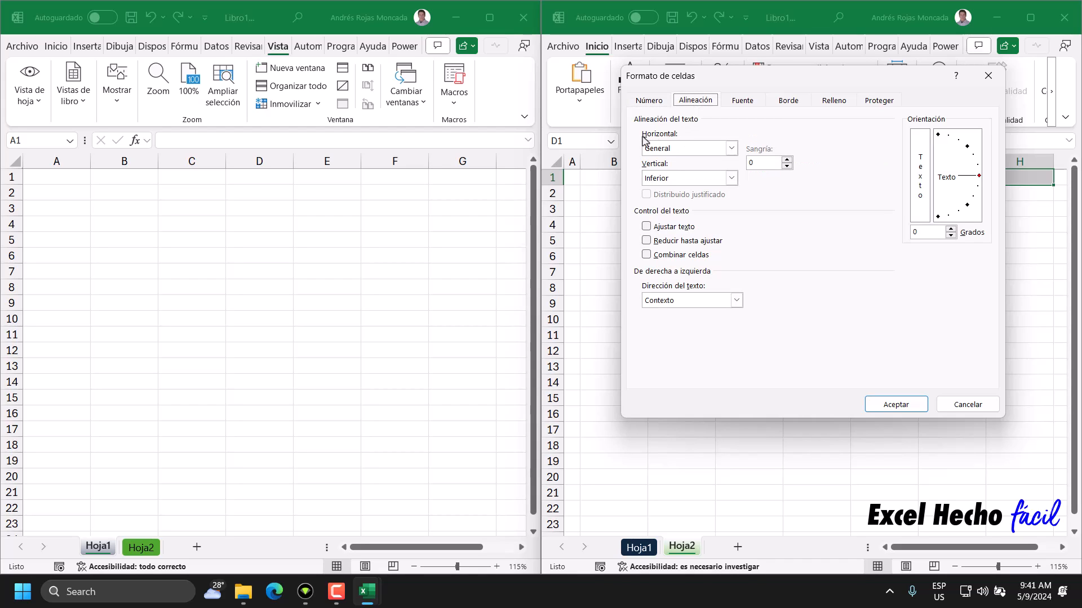
click(731, 148)
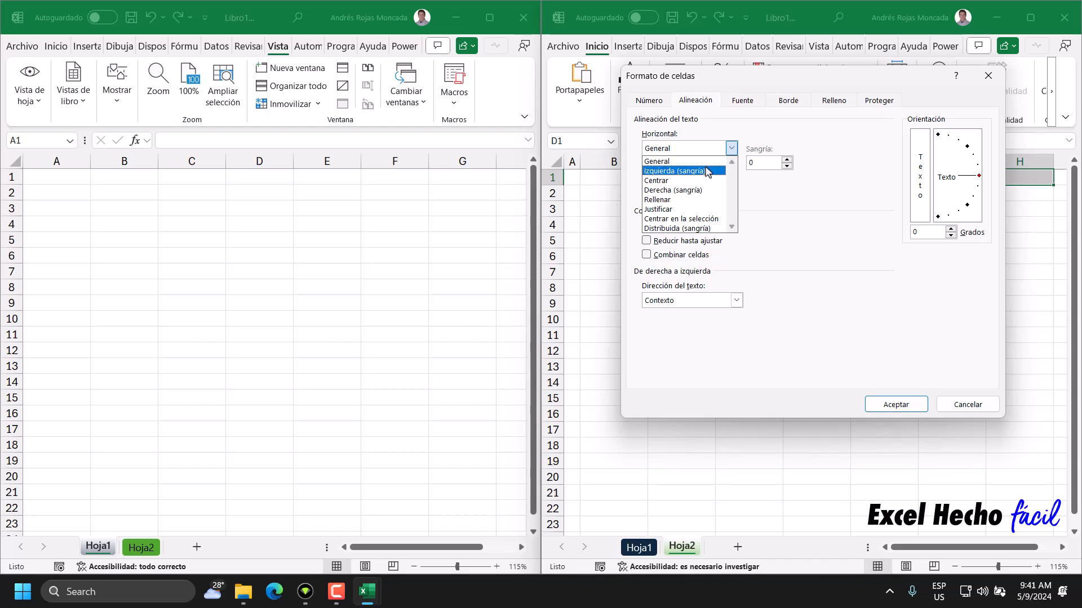
click(683, 220)
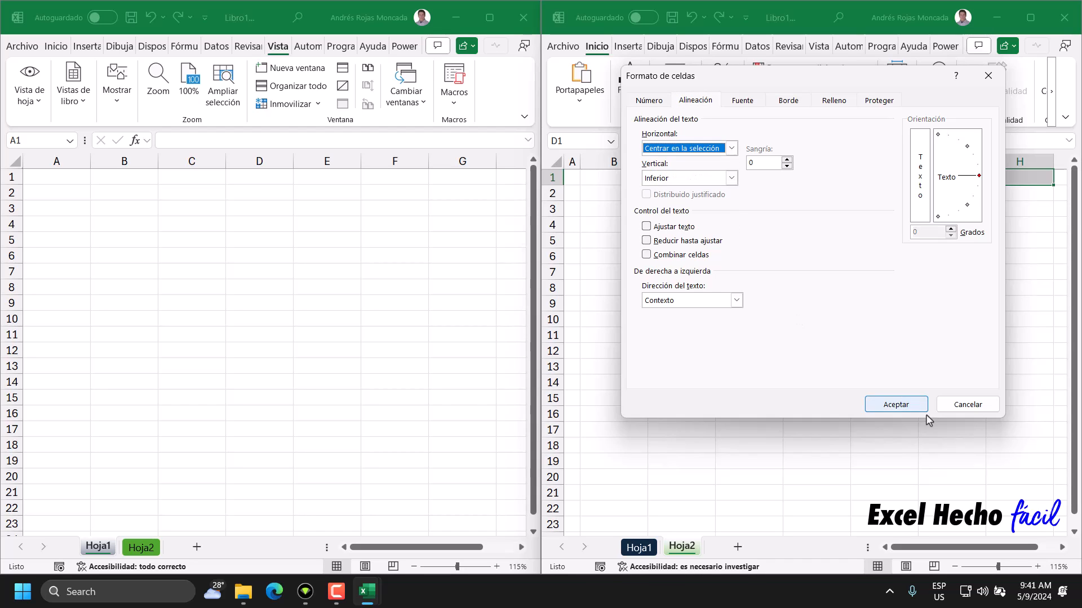
click(910, 408)
drag(741, 180, 896, 178)
key(Right)
key(Right)
key(Right)
key(Right)
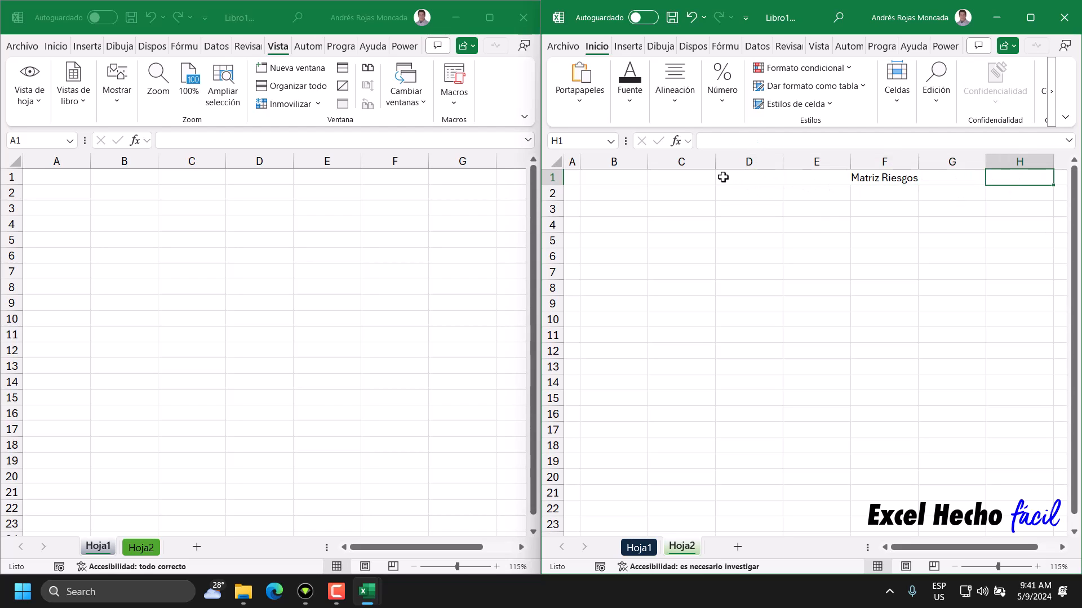
- Make the "Matriz Riesgos" title in cell D1 bold
click(744, 179)
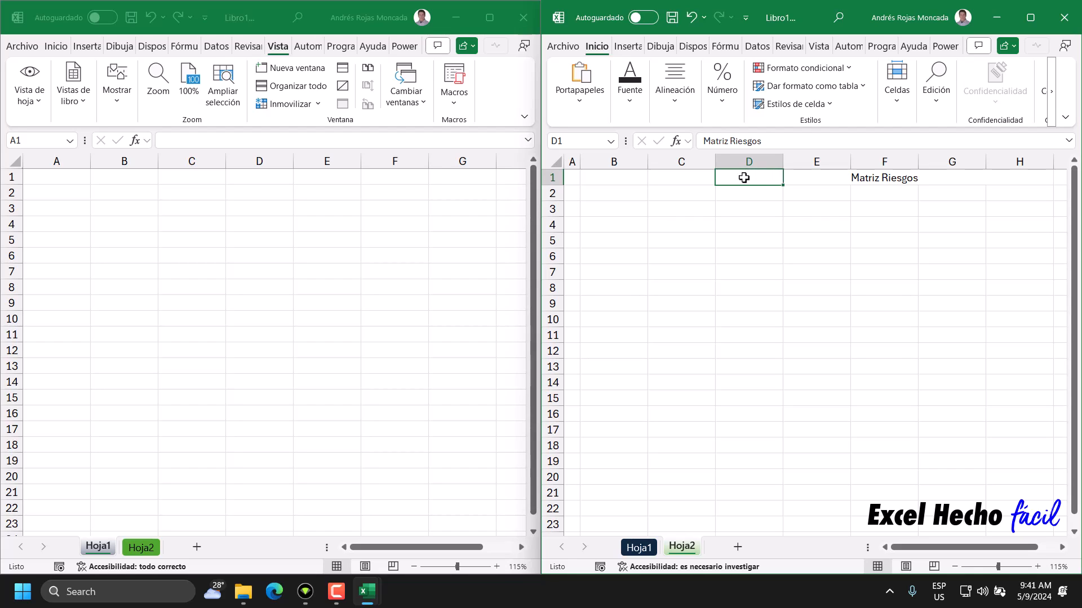
click(629, 84)
click(624, 164)
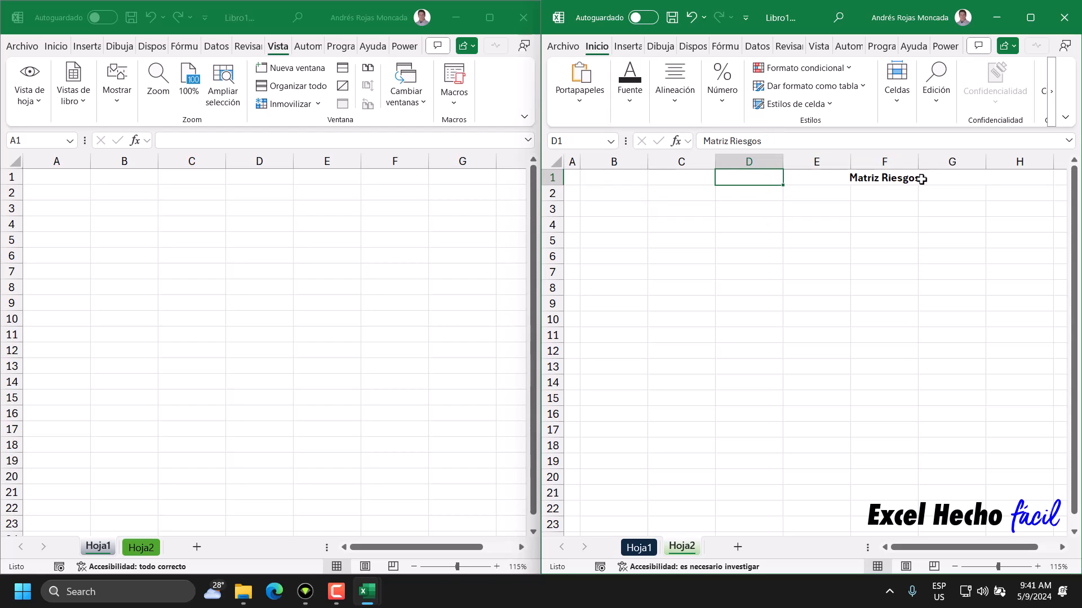
- Enter the heading "Consecuencias" in cell D2 of Hoja2
click(757, 192)
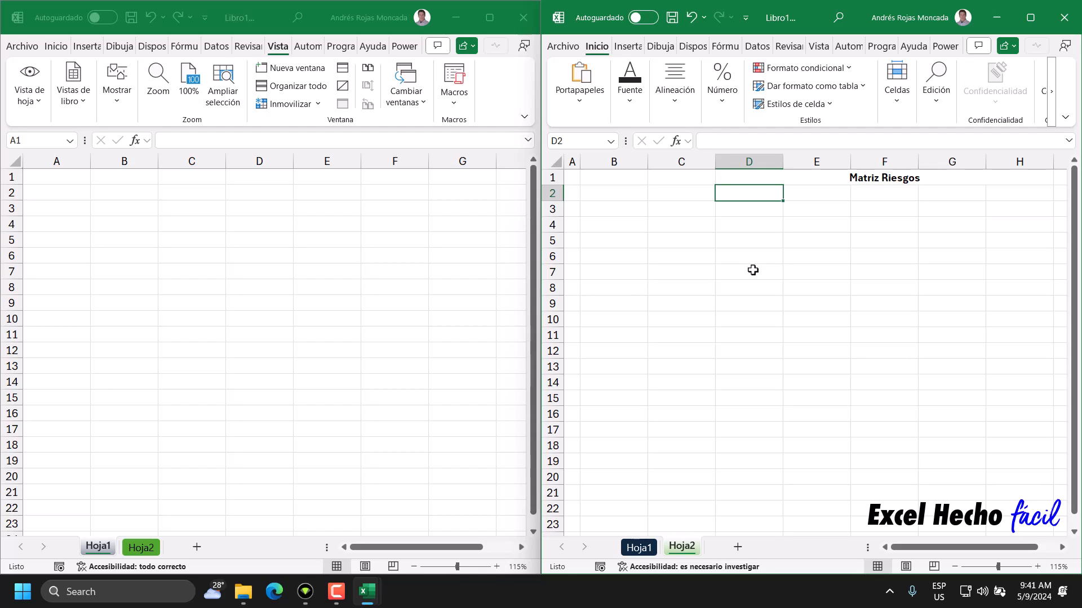
text(Con)
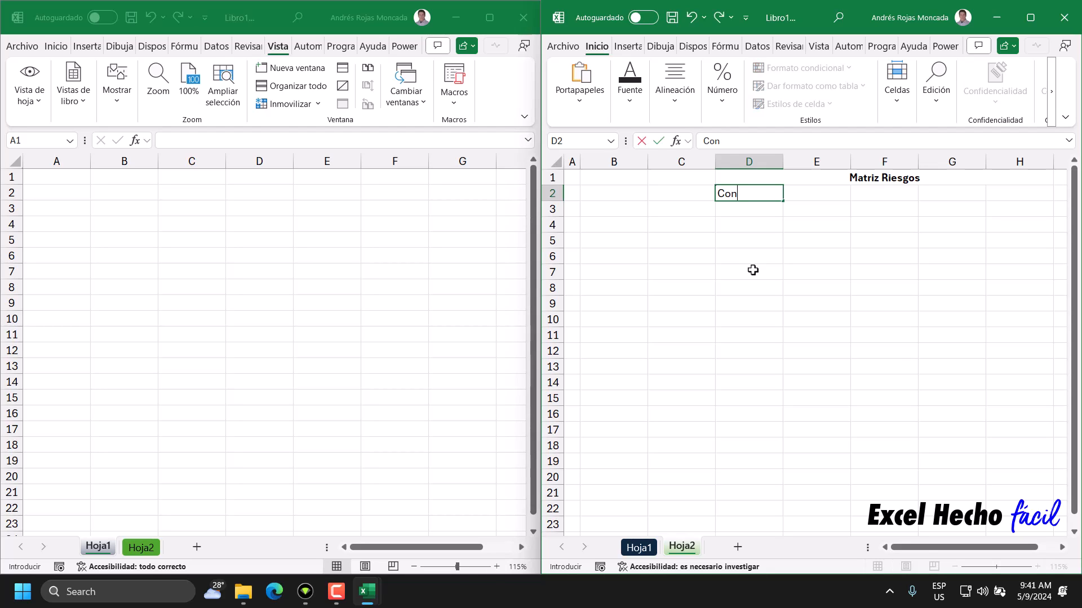
text(secuencias)
key(Return)
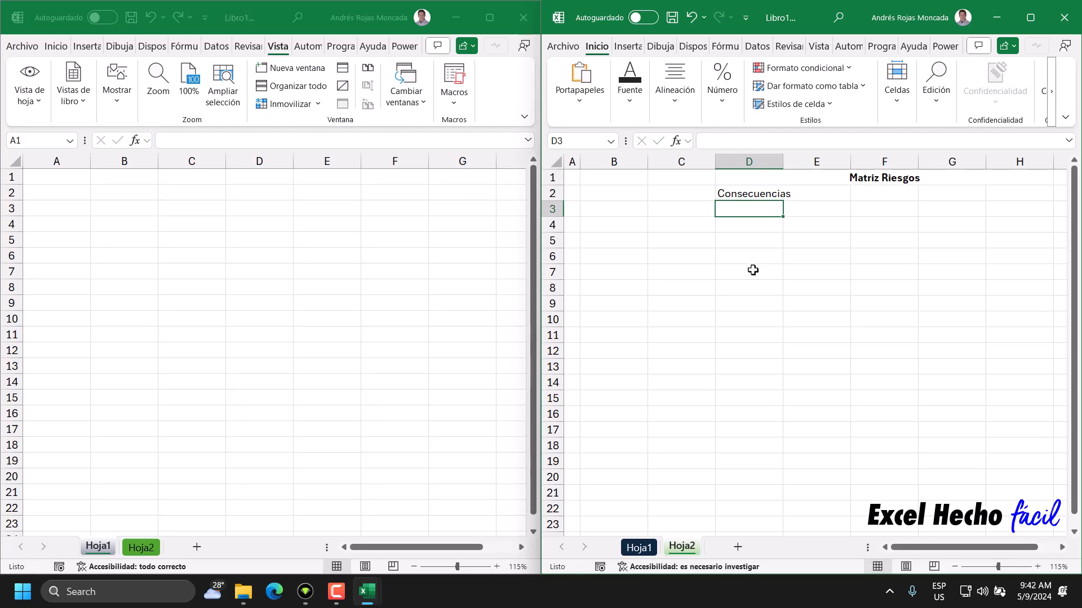
- Format the "Consecuencias" heading in D2 with blue font colour and bold
click(739, 194)
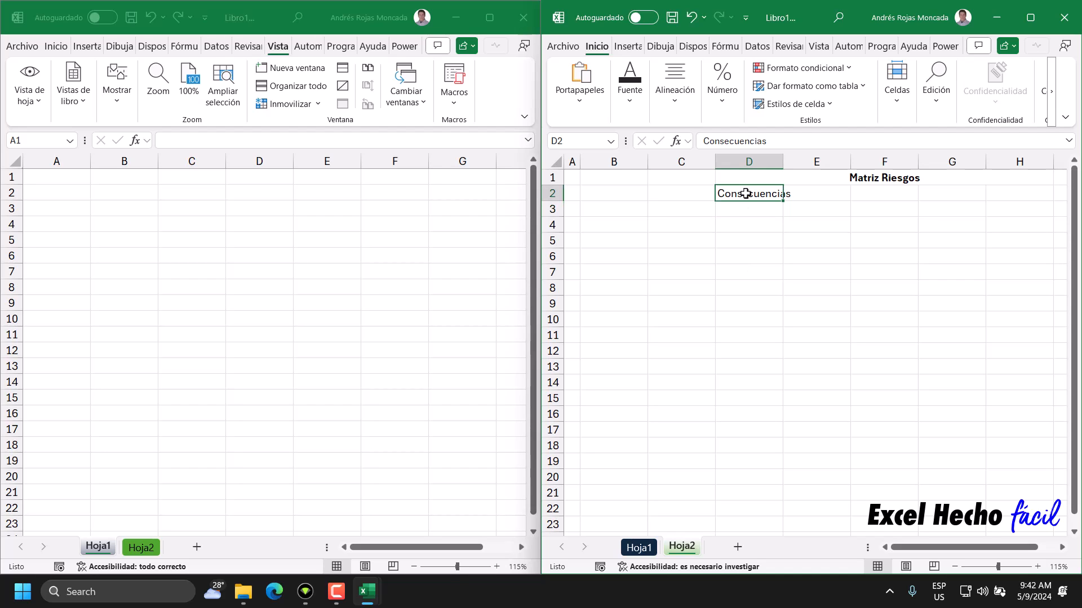
click(629, 84)
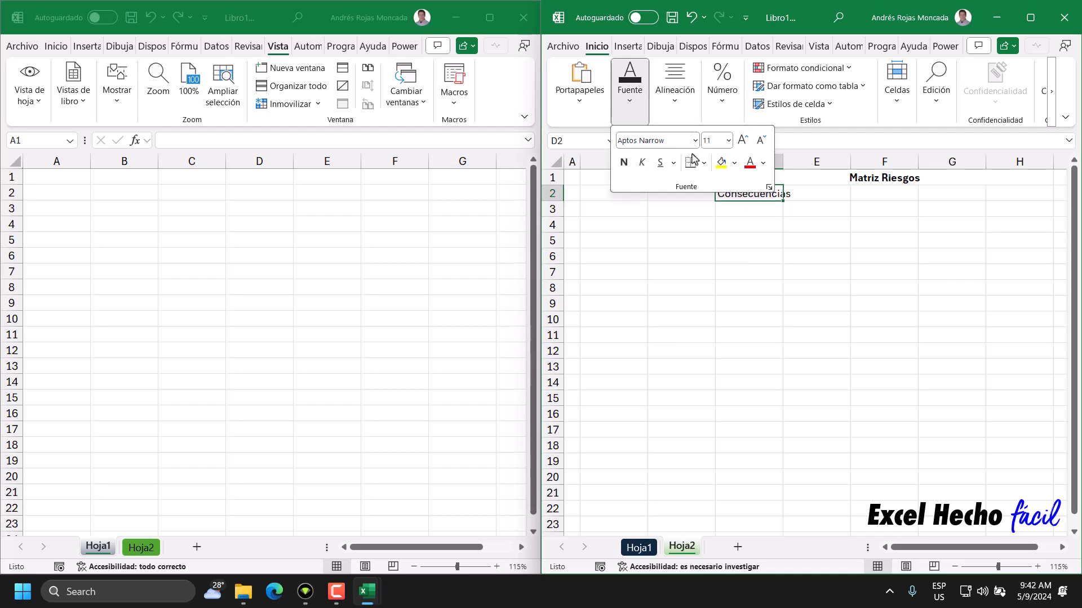
click(764, 163)
click(827, 345)
click(624, 162)
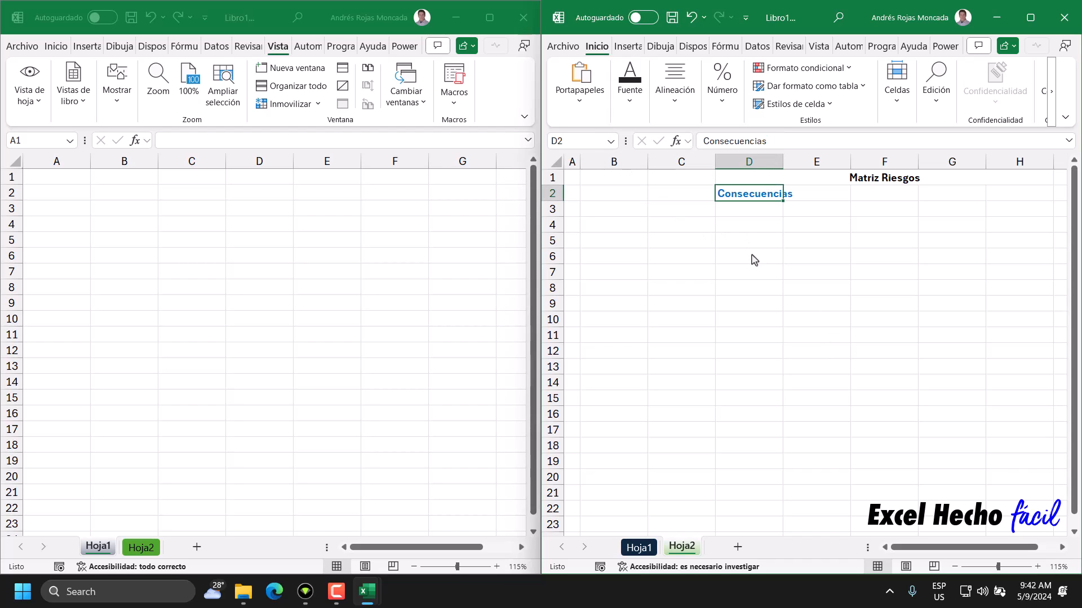
- Centre the "Consecuencias" heading across cells D2:H2 with the "Centrar en la selección" horizontal alignment
drag(732, 192, 1004, 198)
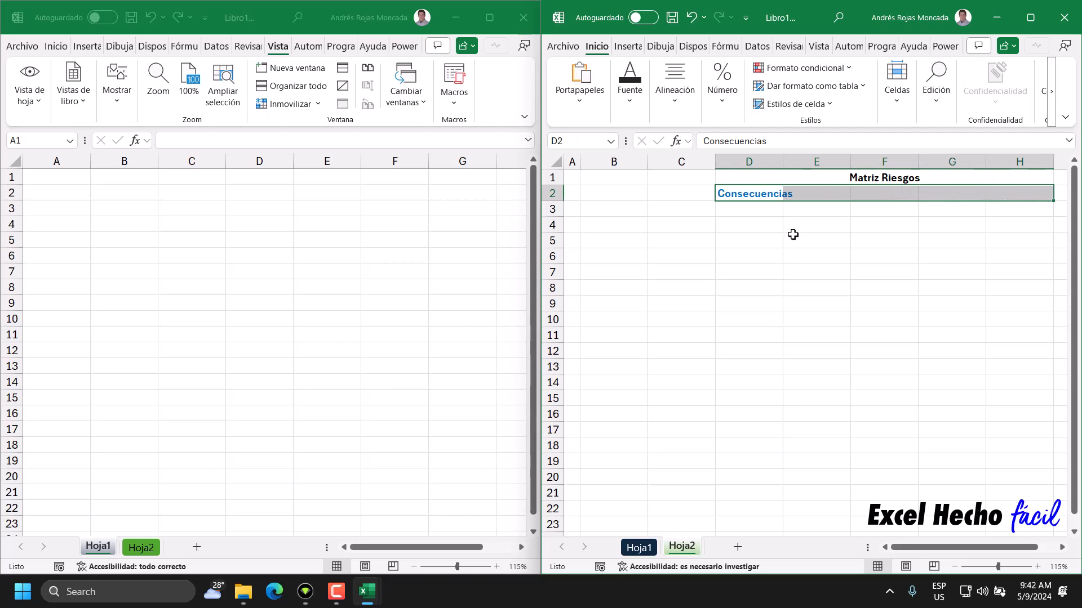
key(ctrl+1)
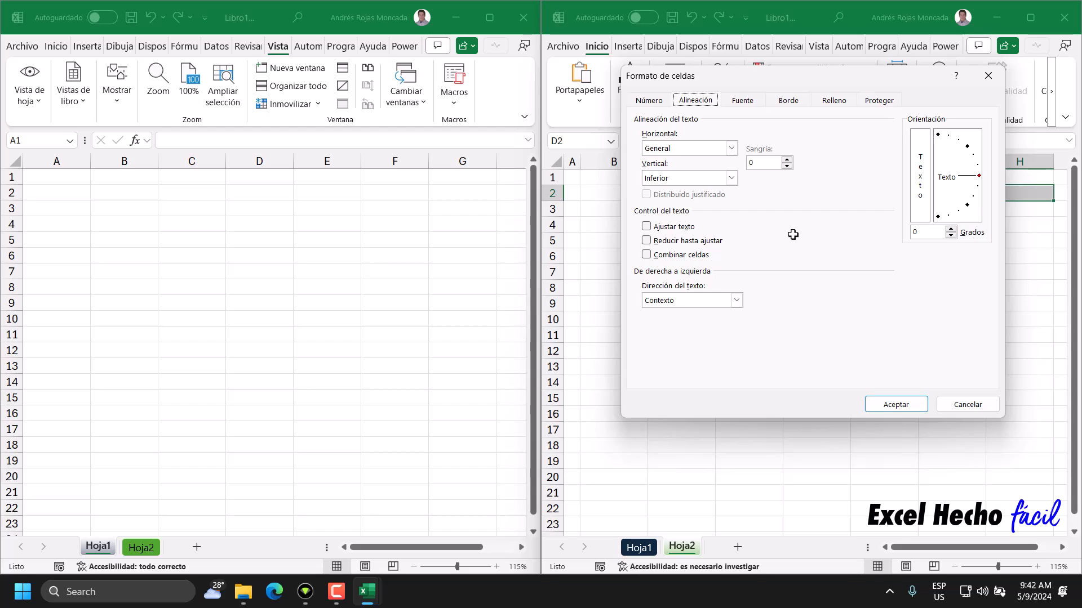
click(731, 148)
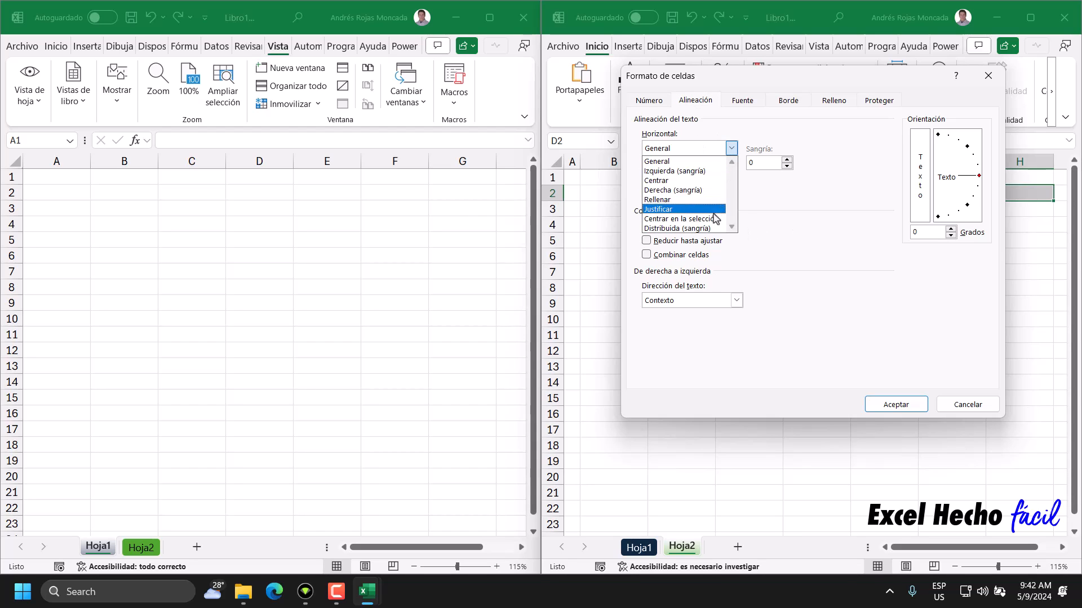
click(713, 222)
click(897, 405)
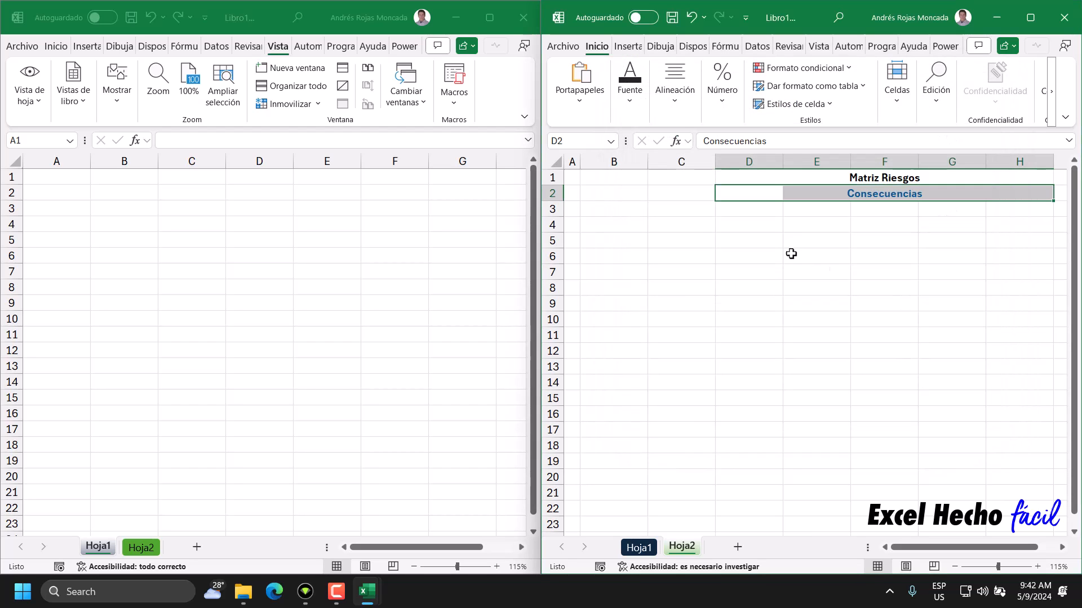
- Enter the consequence levels Minima, Media, Moderada, Alta and Maxima across cells D3:H3
click(755, 211)
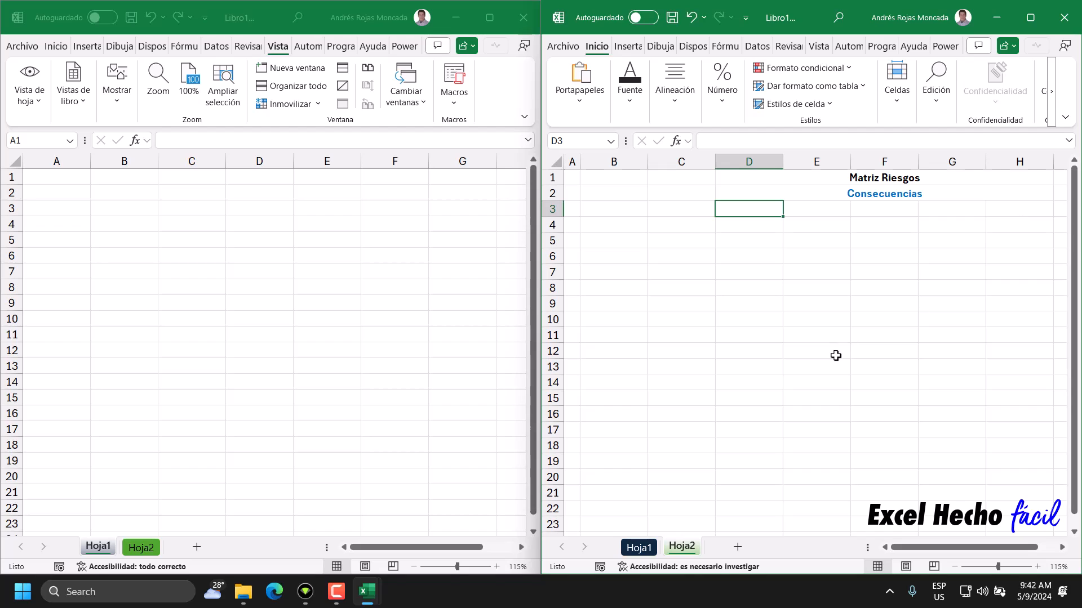
text(Minima)
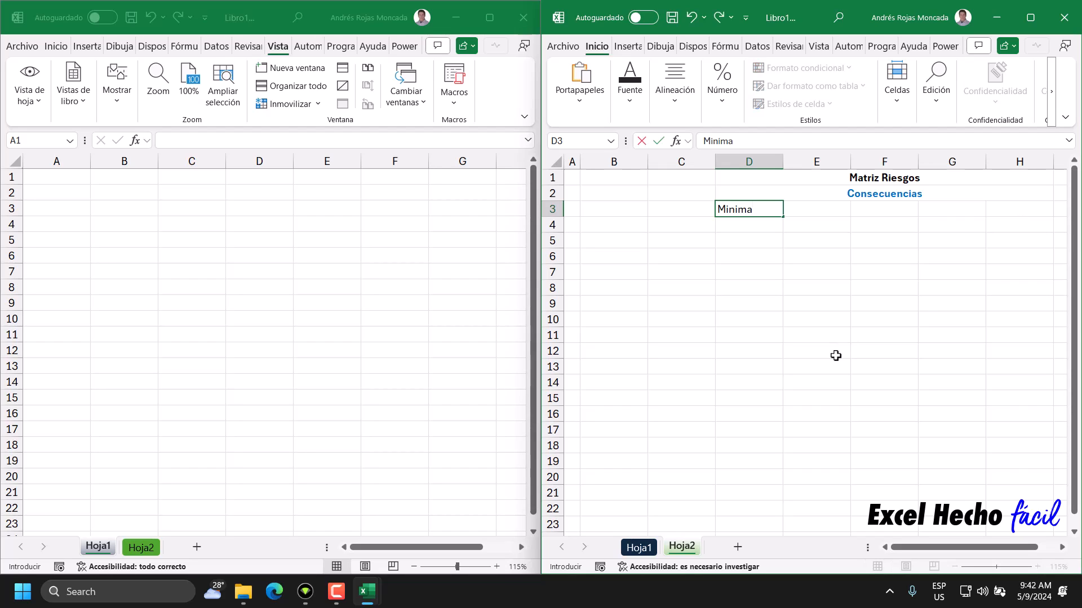
key(Tab)
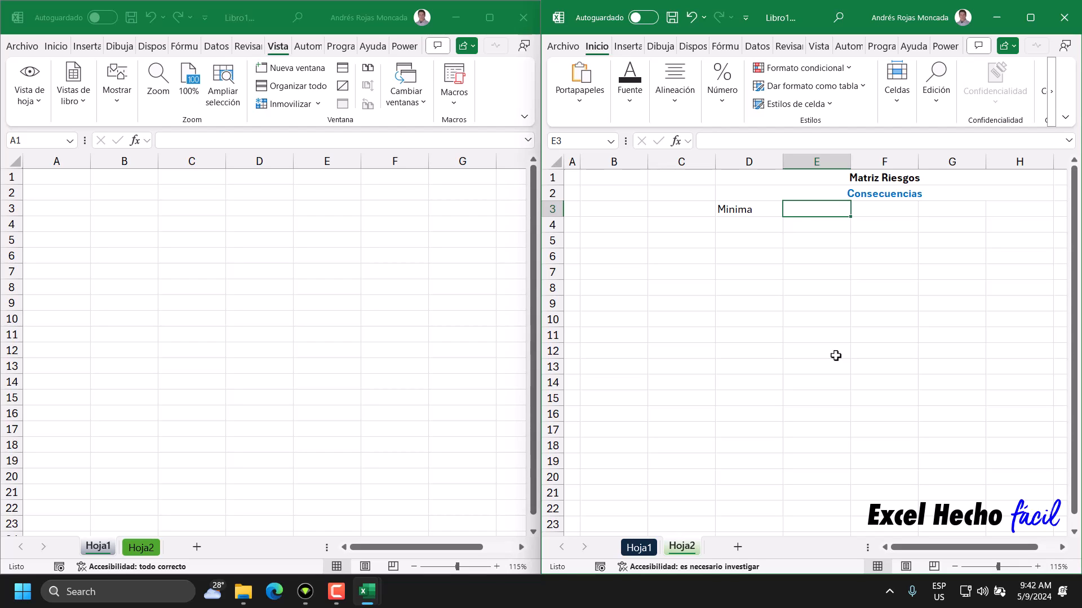
text(Media)
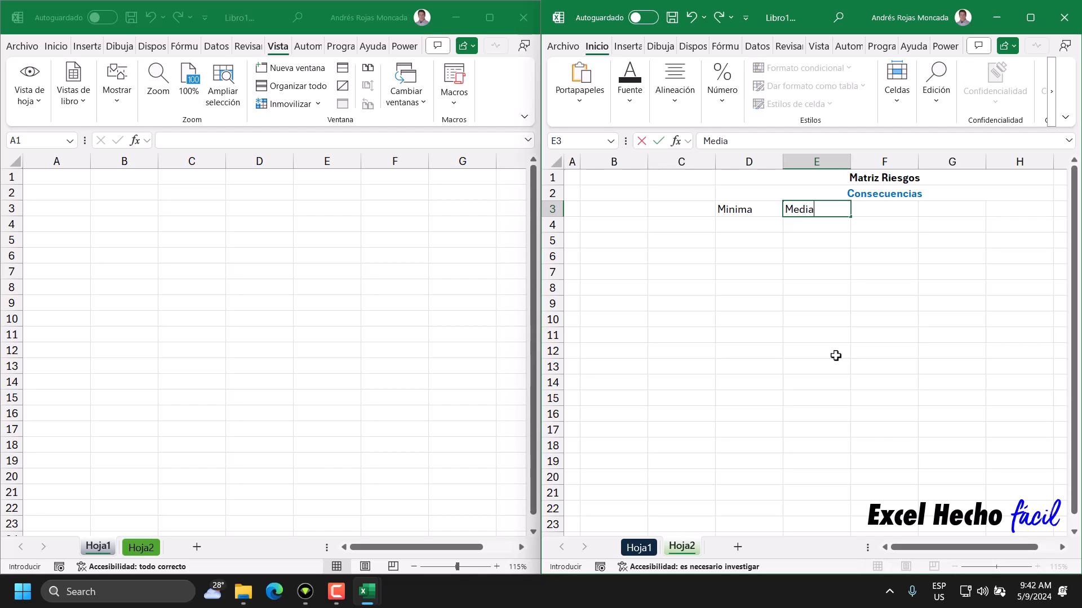
key(Tab)
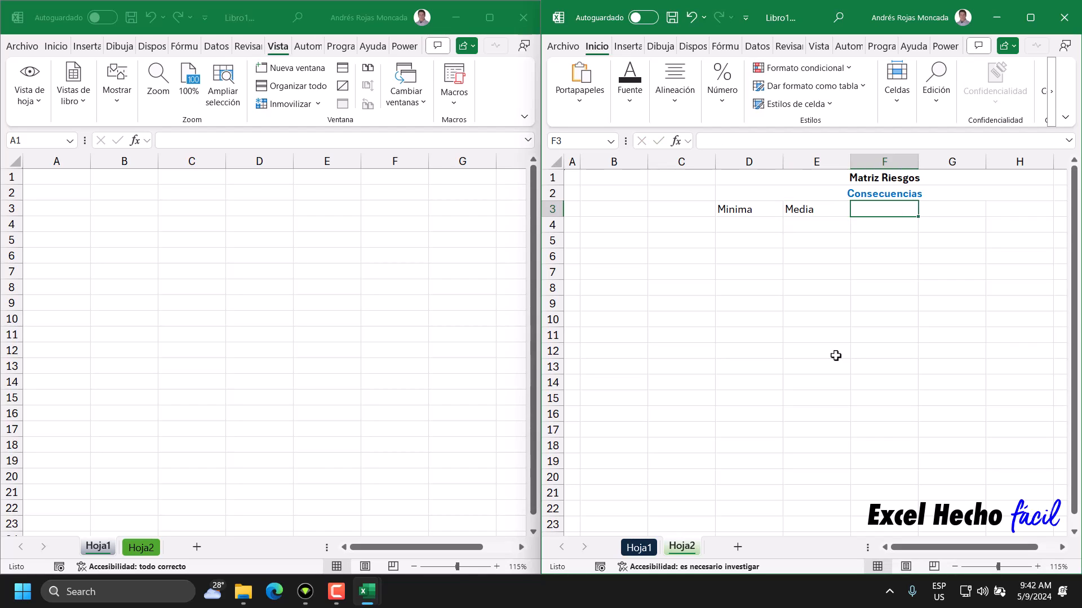
text(Moderada)
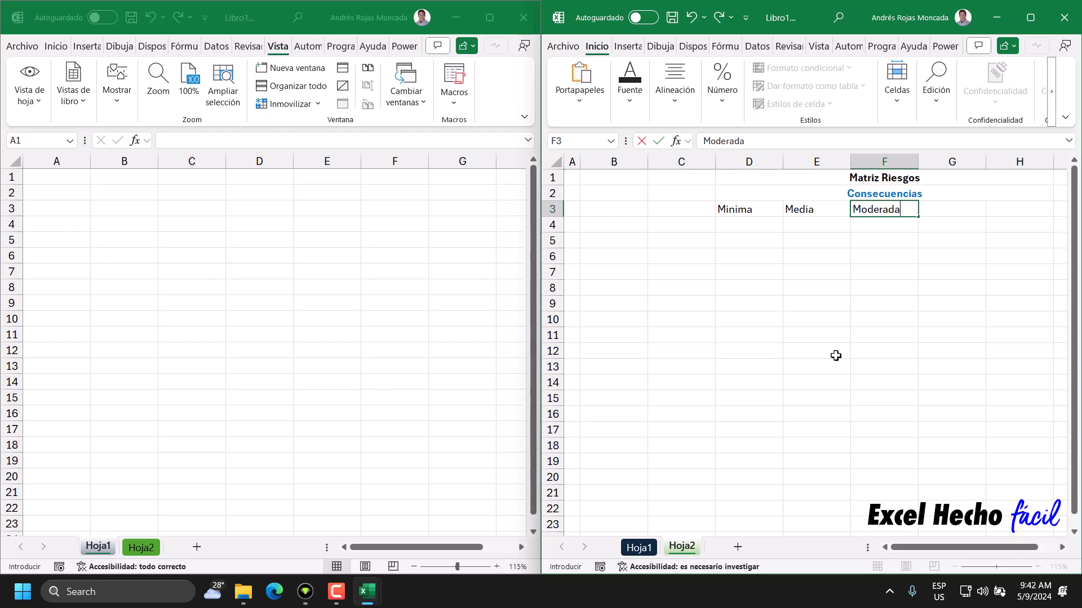
key(Tab)
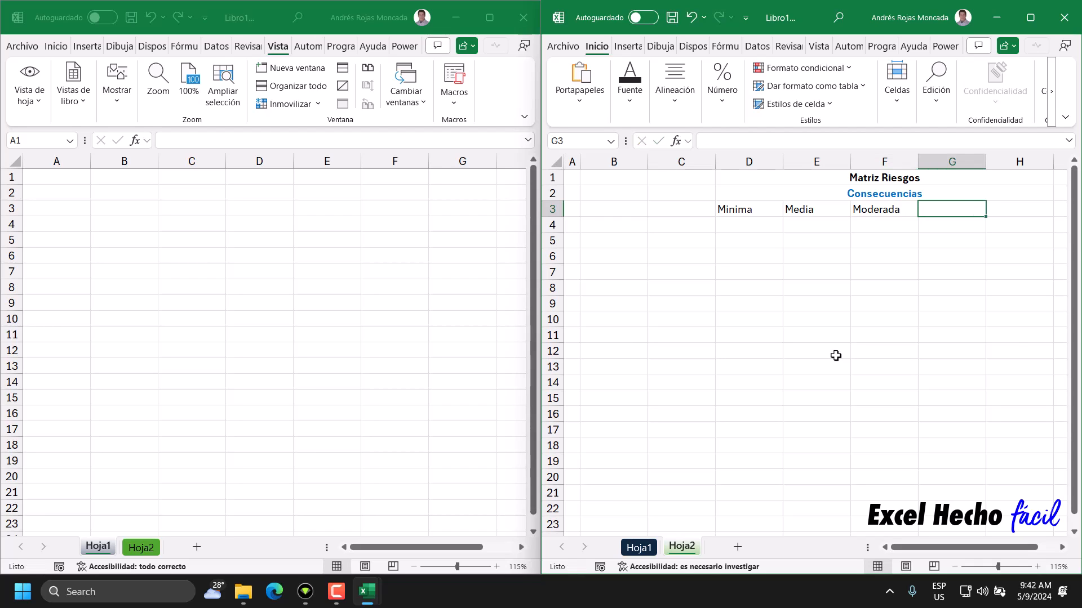
text(Alta)
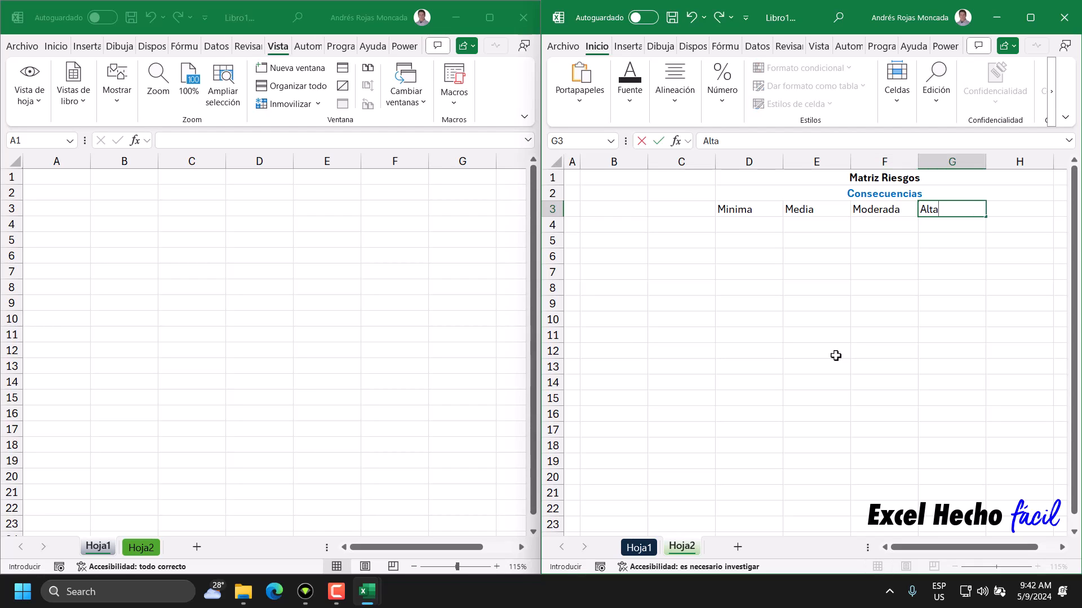
key(Tab)
text(Muy)
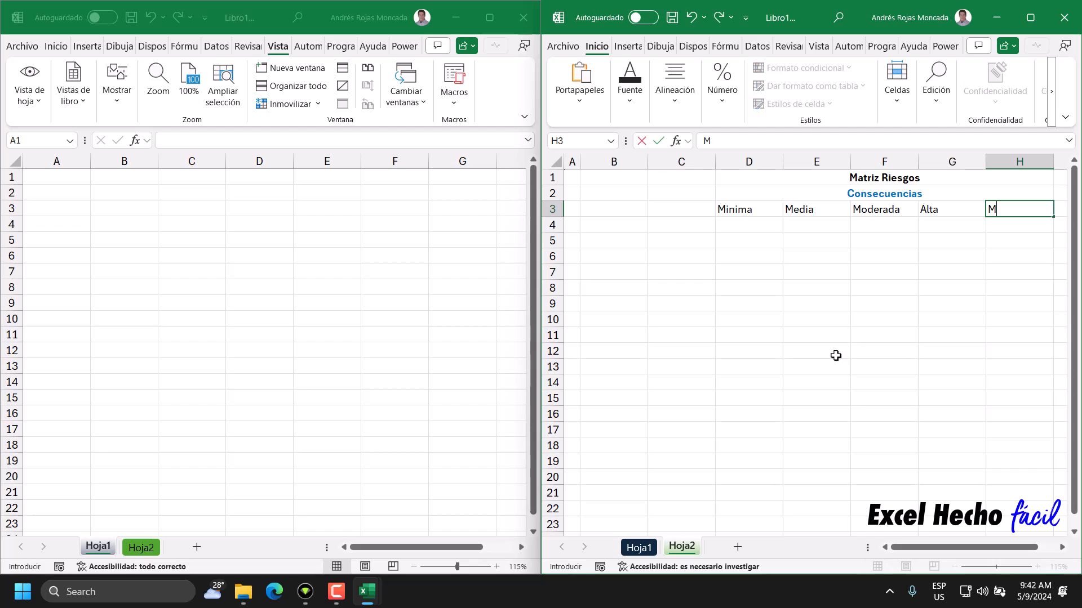
key(BackSpace)
key(BackSpace)
key(BackSpace)
key(BackSpace)
text(Maxima)
key(Return)
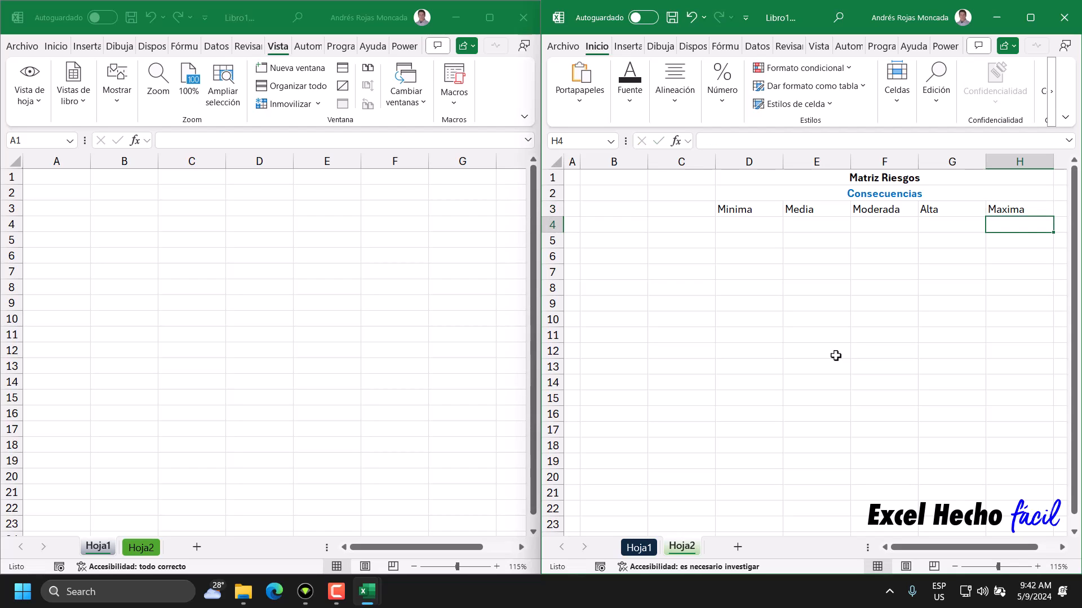
- Centre the consequence level labels in D3:H3 and add a bottom border to them
drag(748, 213, 1028, 211)
click(675, 101)
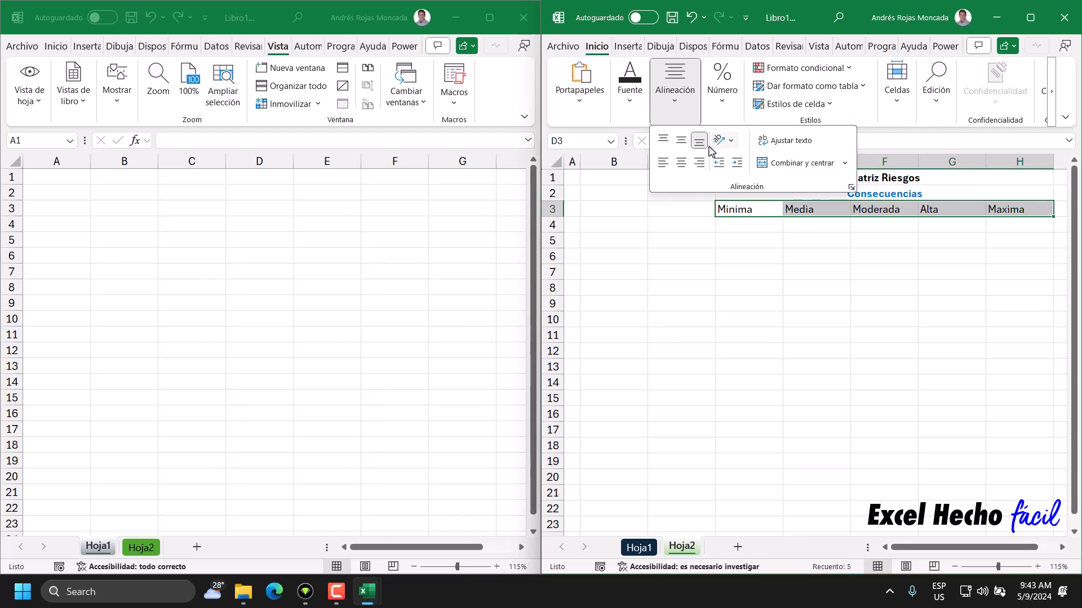
click(681, 163)
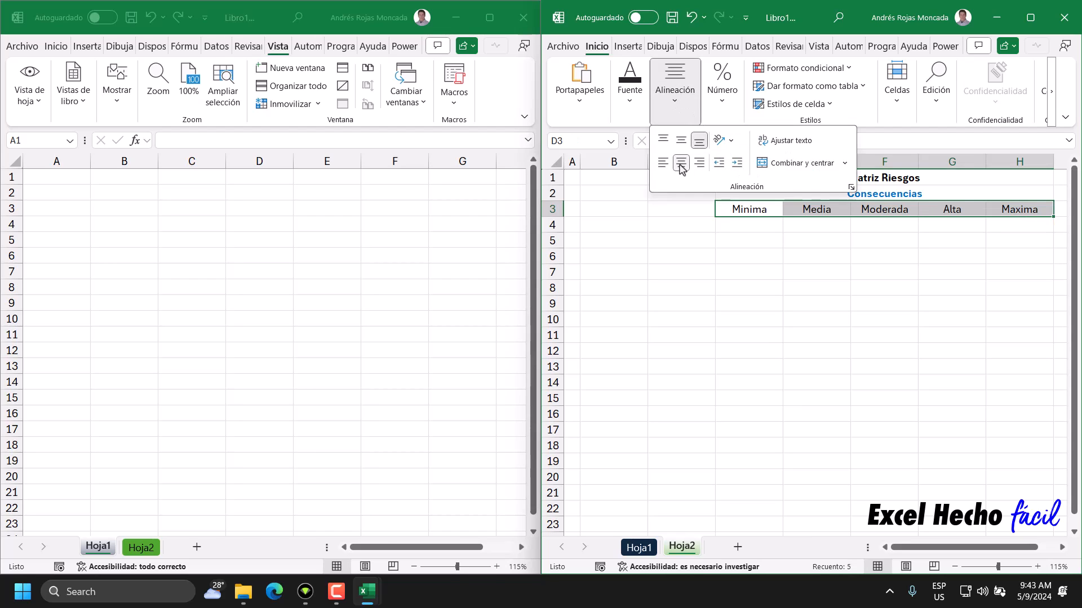
click(635, 115)
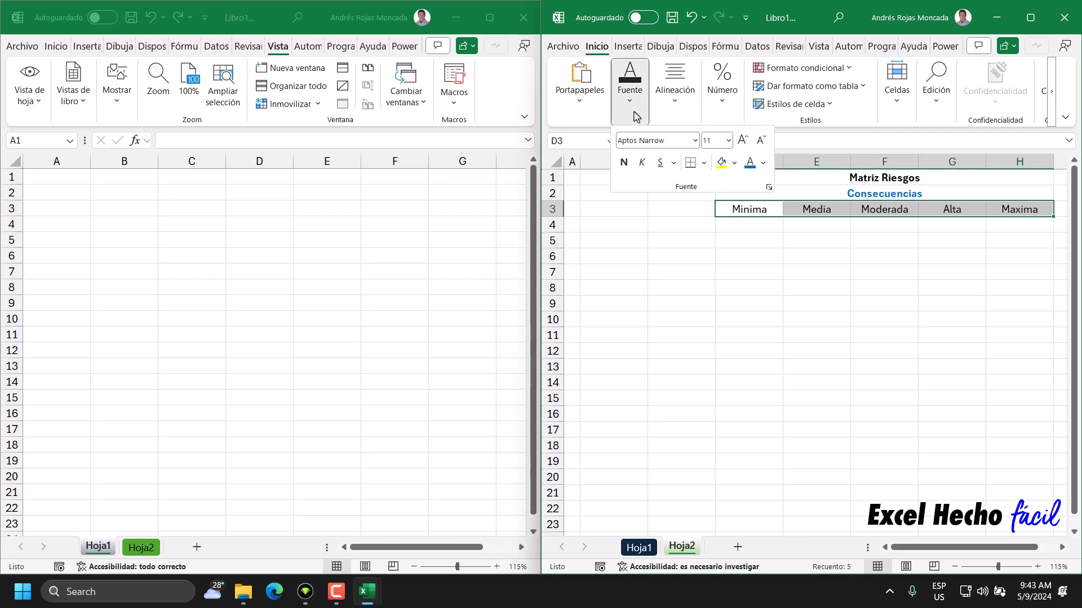
click(691, 165)
click(766, 256)
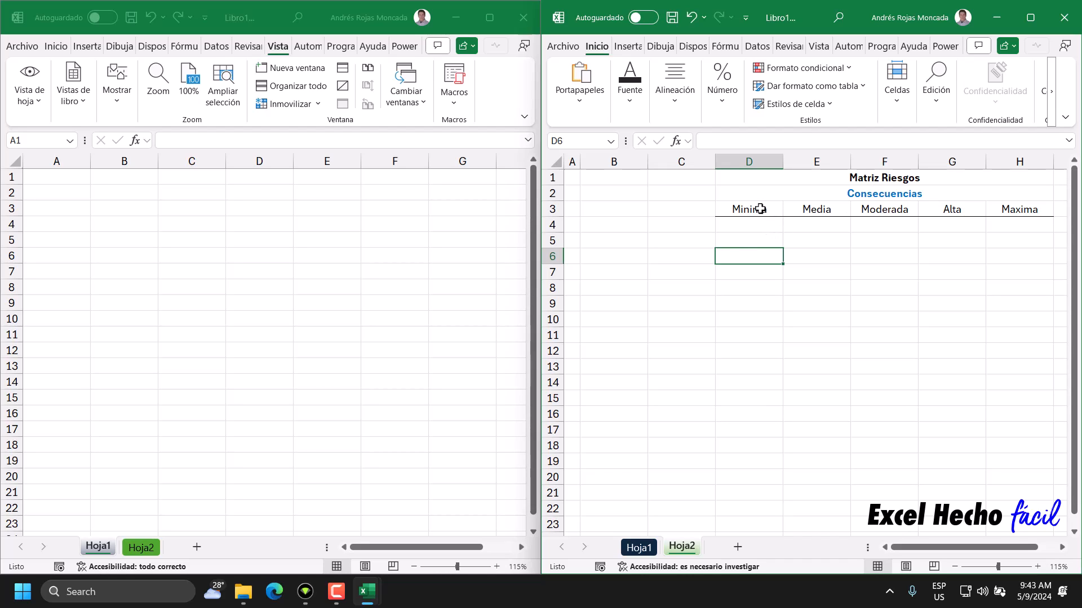
drag(758, 210, 1029, 209)
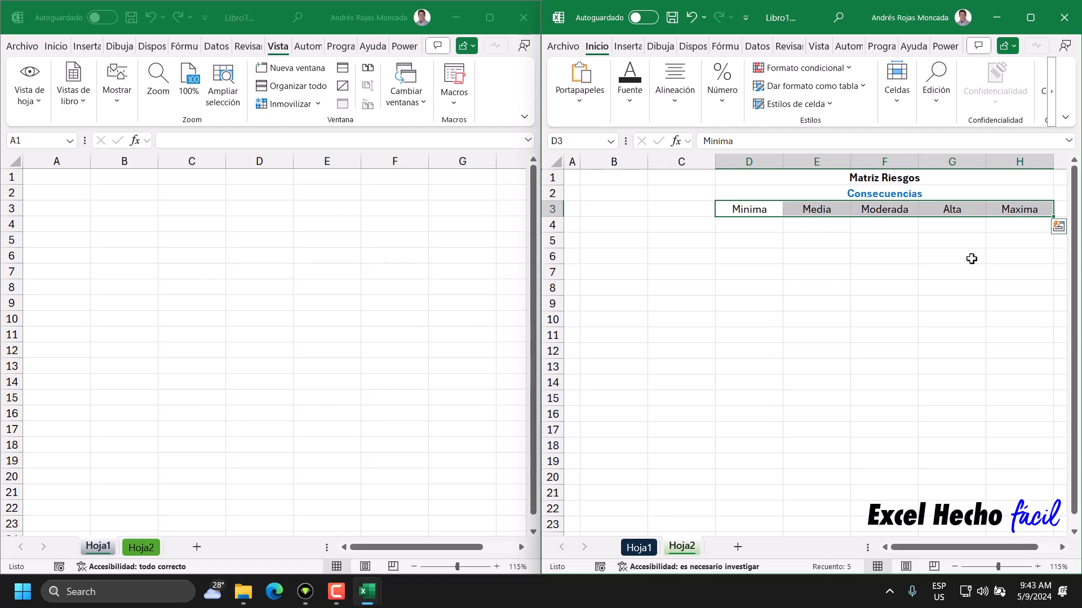
- Enter the consequence scores 1, 2, 4, 8 and 16 across cells D4:H4, below the level labels
click(752, 226)
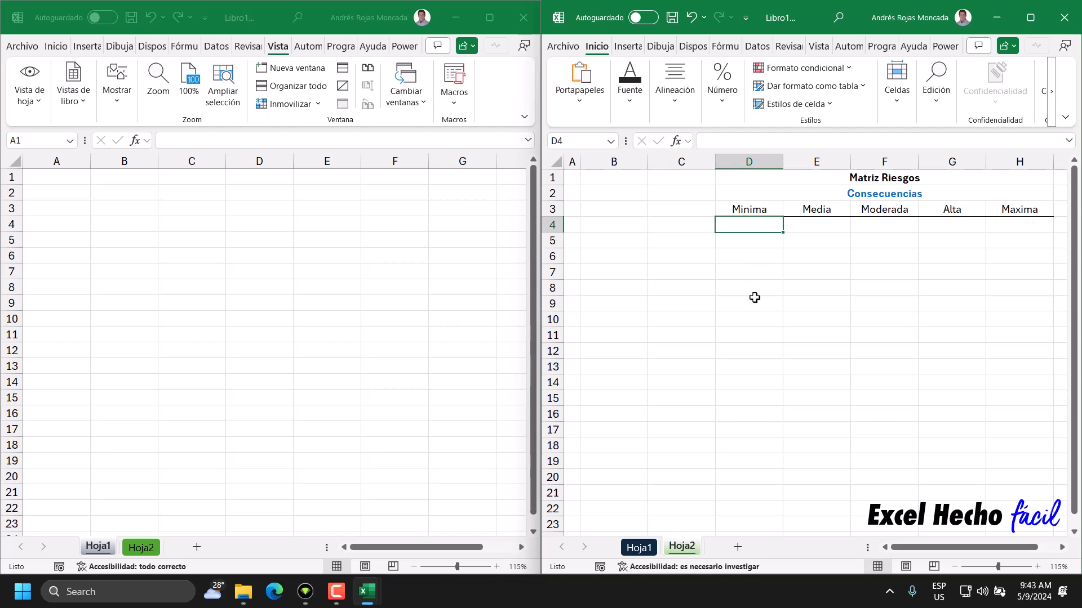
text(1)
key(Tab)
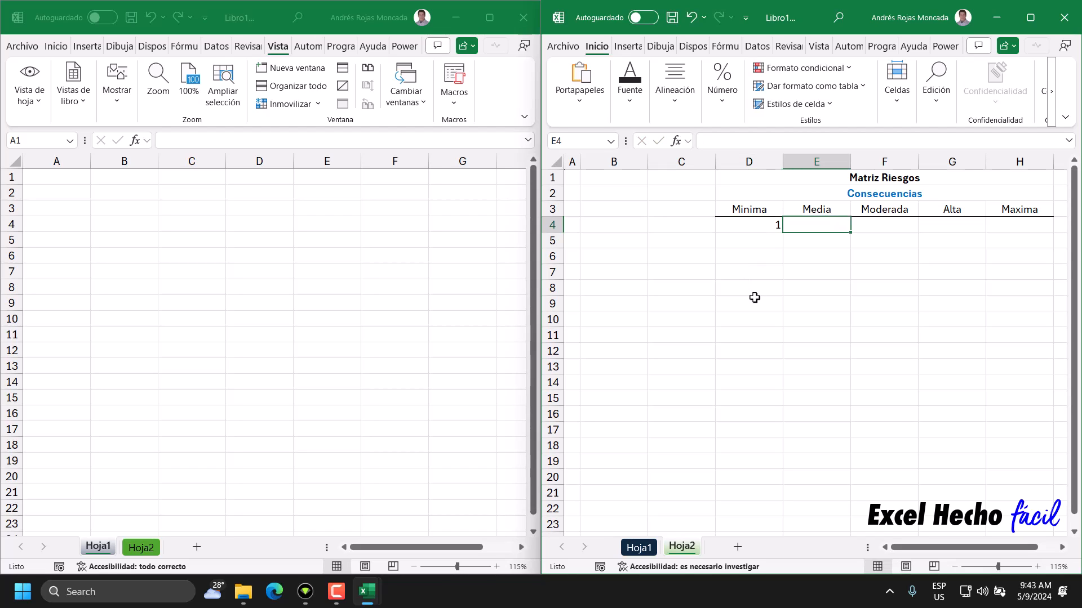
text(2)
key(Tab)
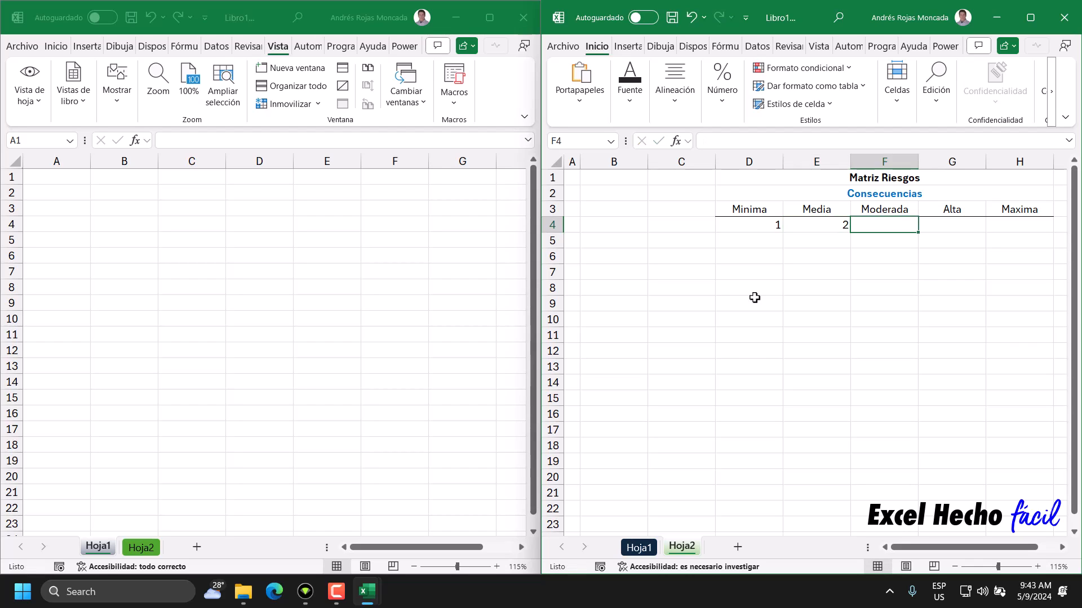
click(760, 224)
drag(775, 226, 809, 224)
click(814, 225)
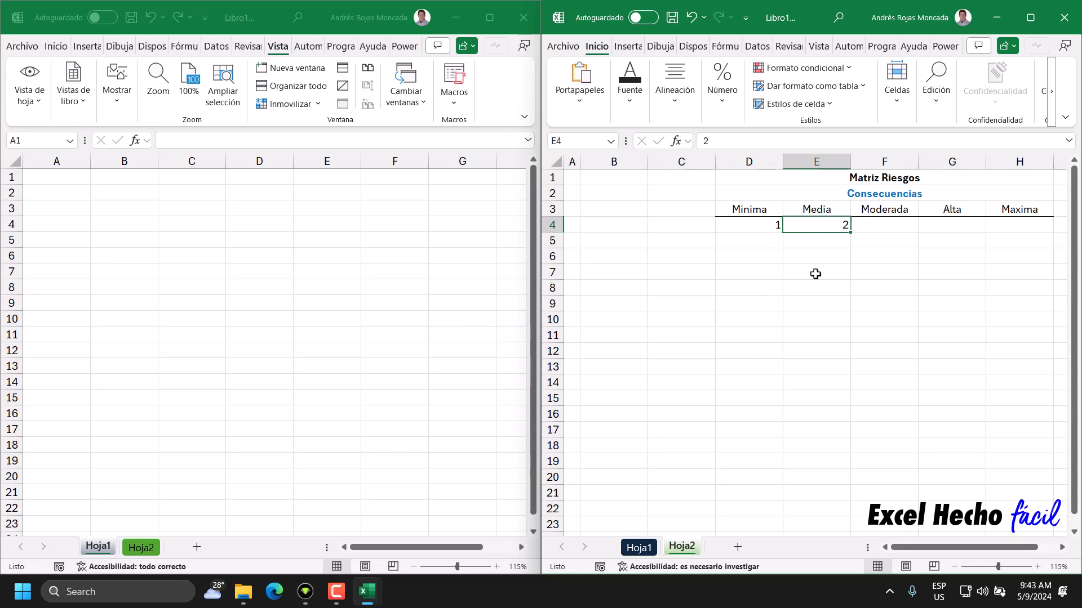
key(Right)
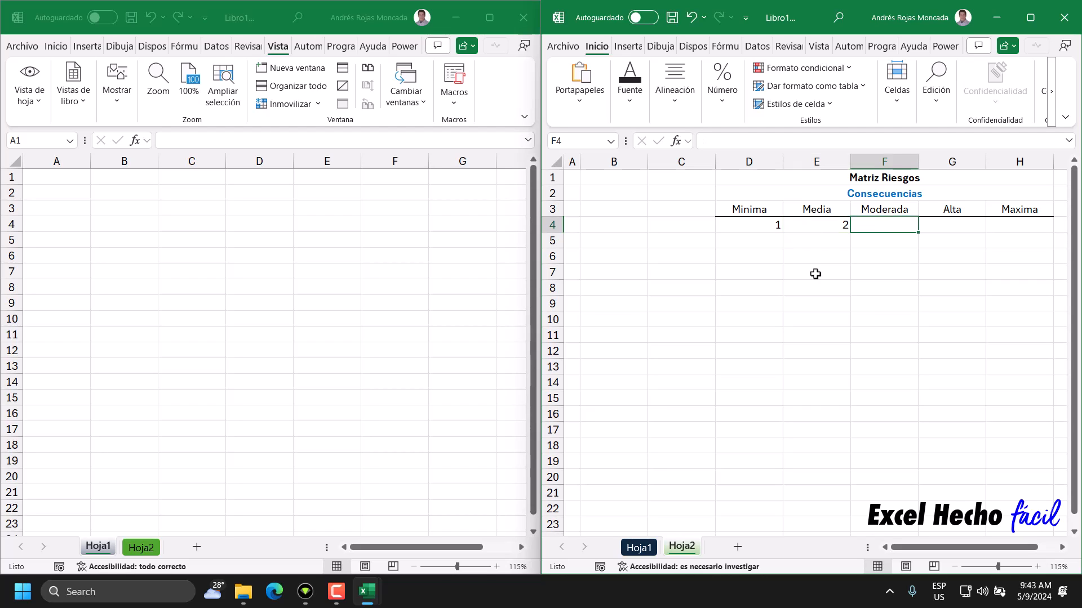
text(4)
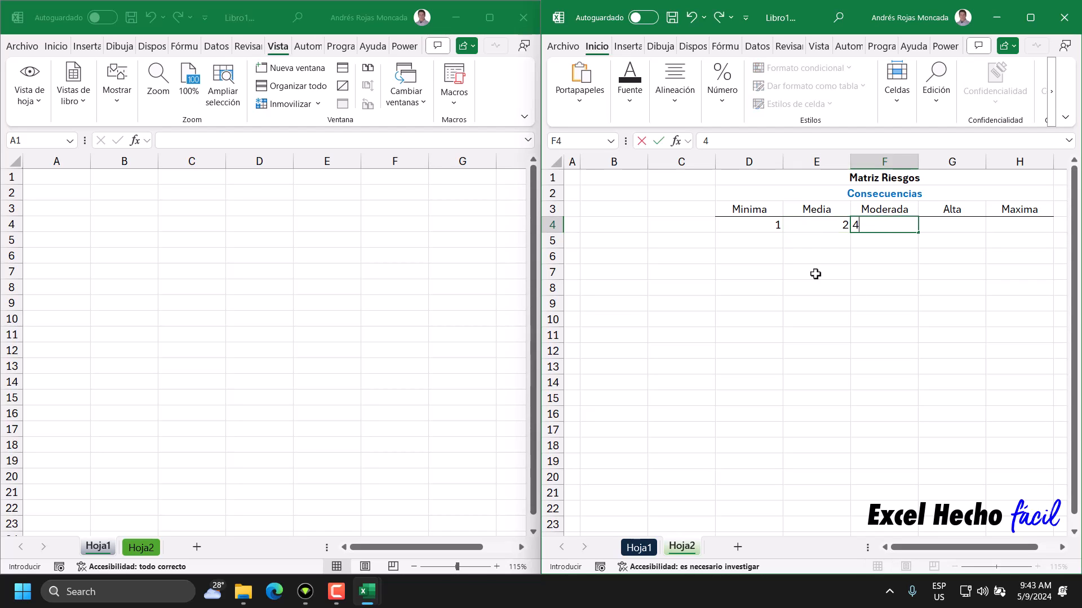
key(Right)
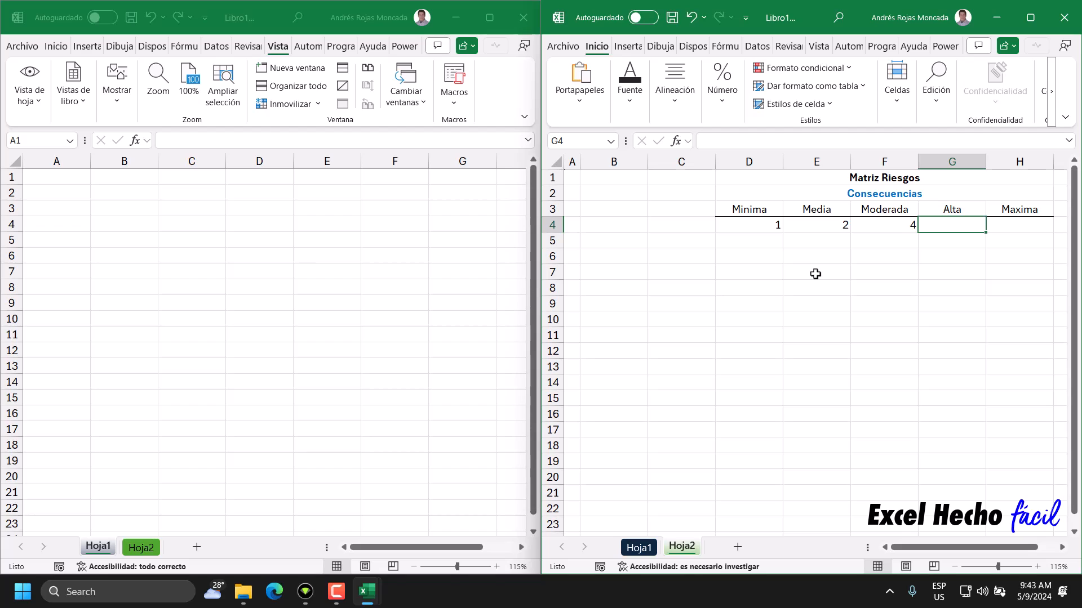
text(8)
key(Right)
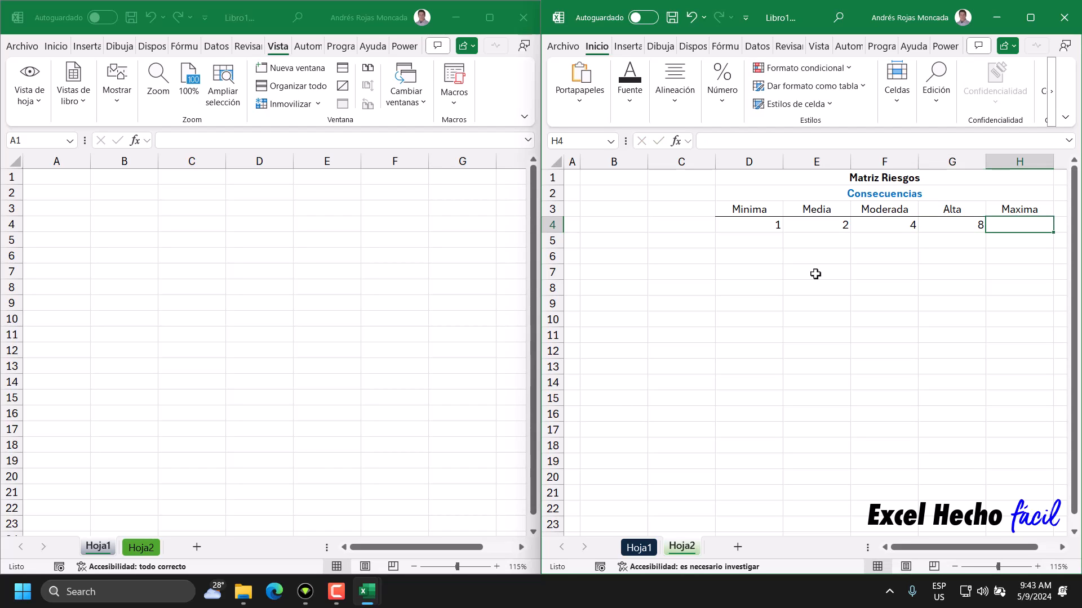
text(16)
key(Return)
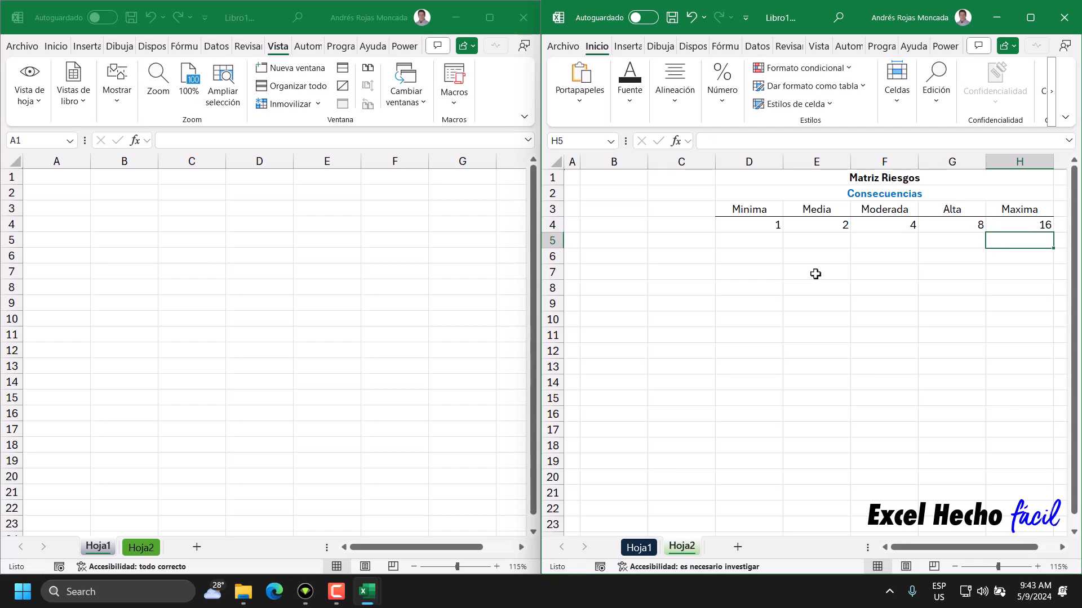
- Centre the consequence scores in cells D4:H4
drag(751, 225, 1007, 234)
click(674, 87)
click(681, 163)
click(749, 241)
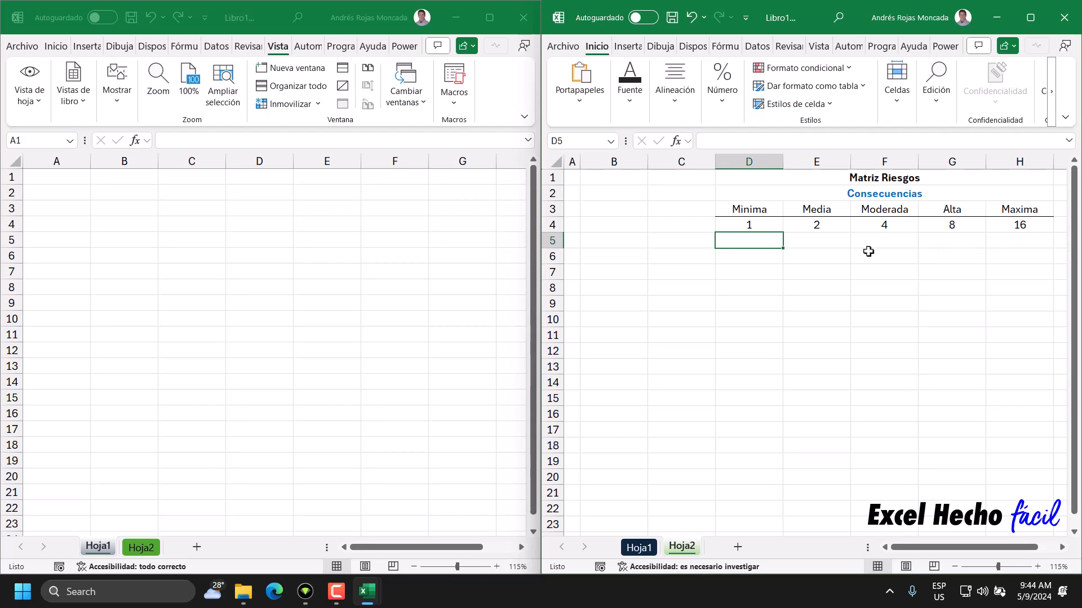
- Make the consequence scores in D4:H4 bold and add a bottom border to them
click(772, 225)
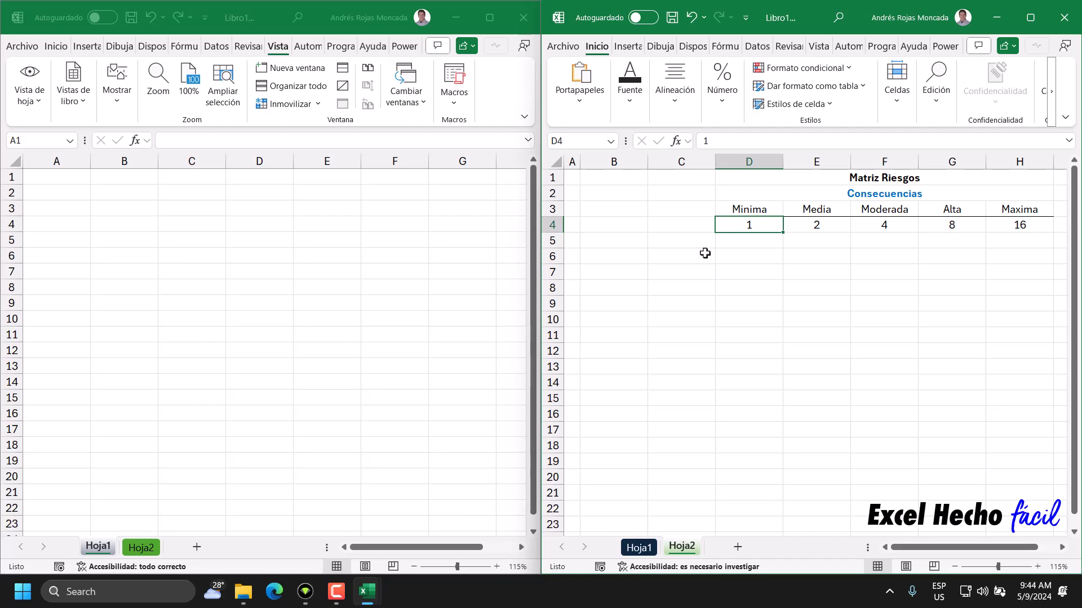
drag(742, 224, 1049, 224)
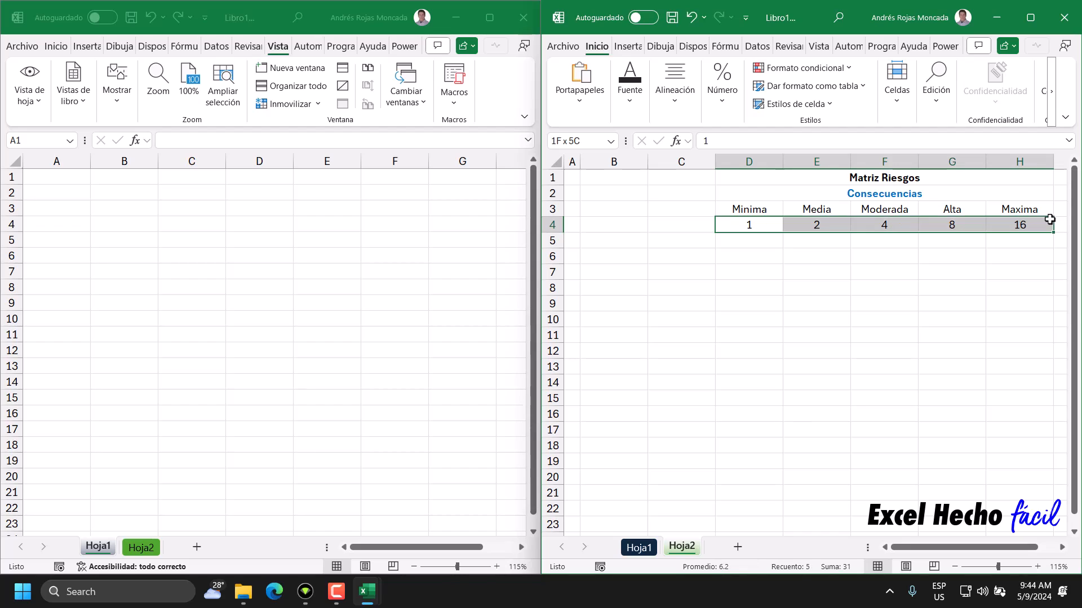
click(627, 90)
click(624, 164)
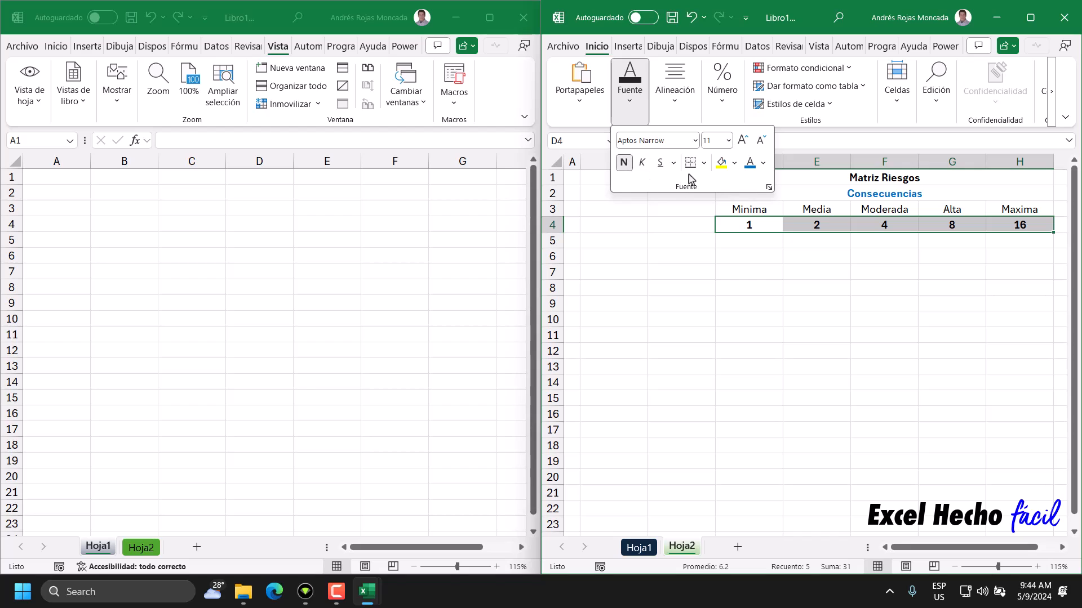
click(754, 263)
click(751, 272)
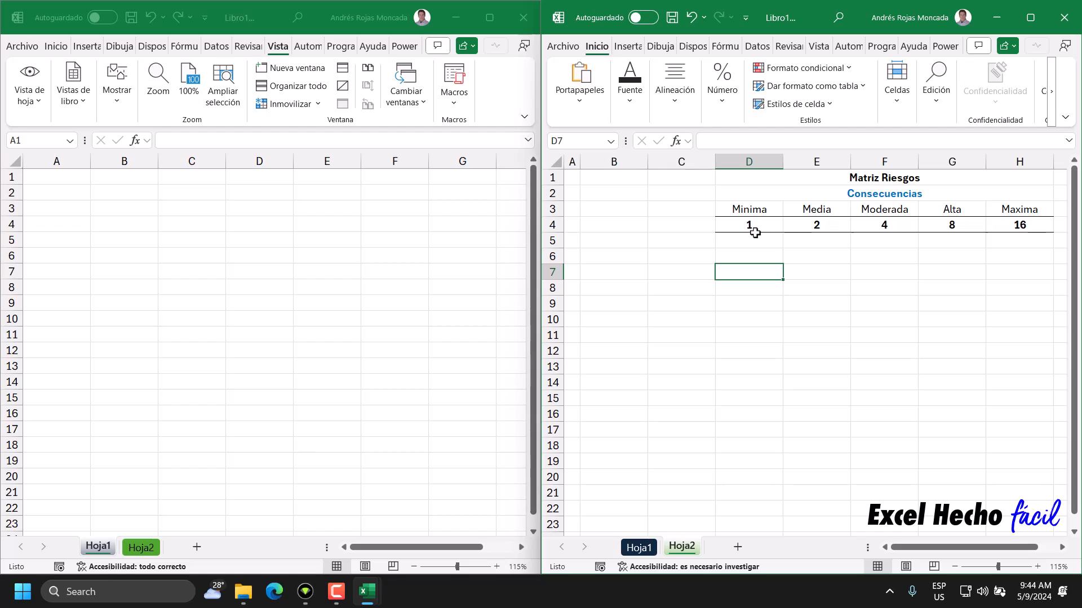
- Enter the heading "Probalidad" in B4 and centre it across B4:C4 with the "Centrar en la selección" horizontal alignment
mouse_move(606, 228)
mouse_down()
mouse_move(640, 225)
mouse_move(627, 224)
mouse_up()
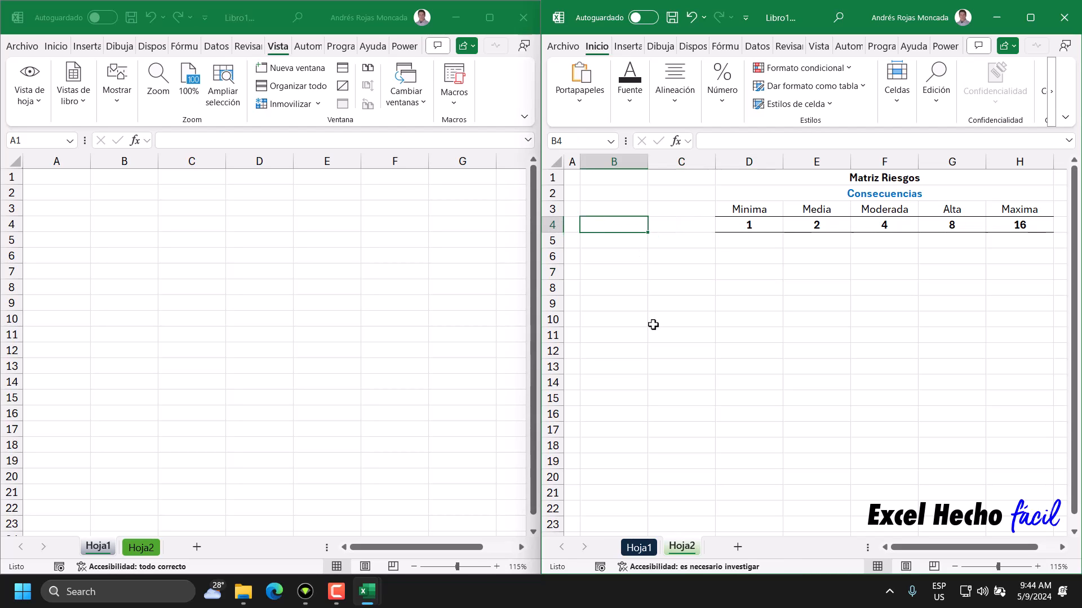
text(Probalidad)
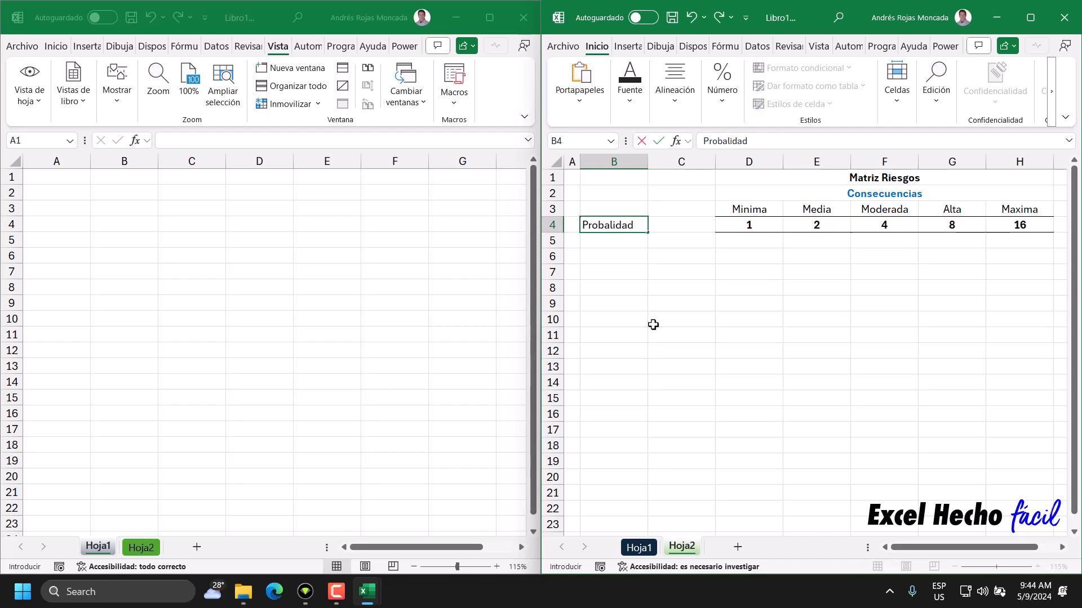
key(Return)
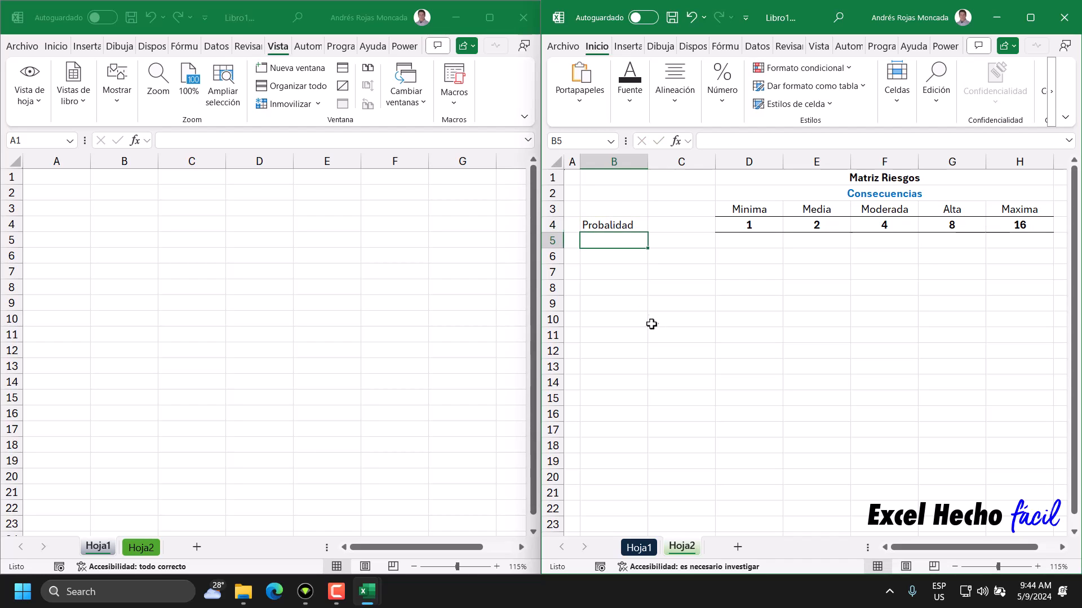
drag(622, 226, 692, 225)
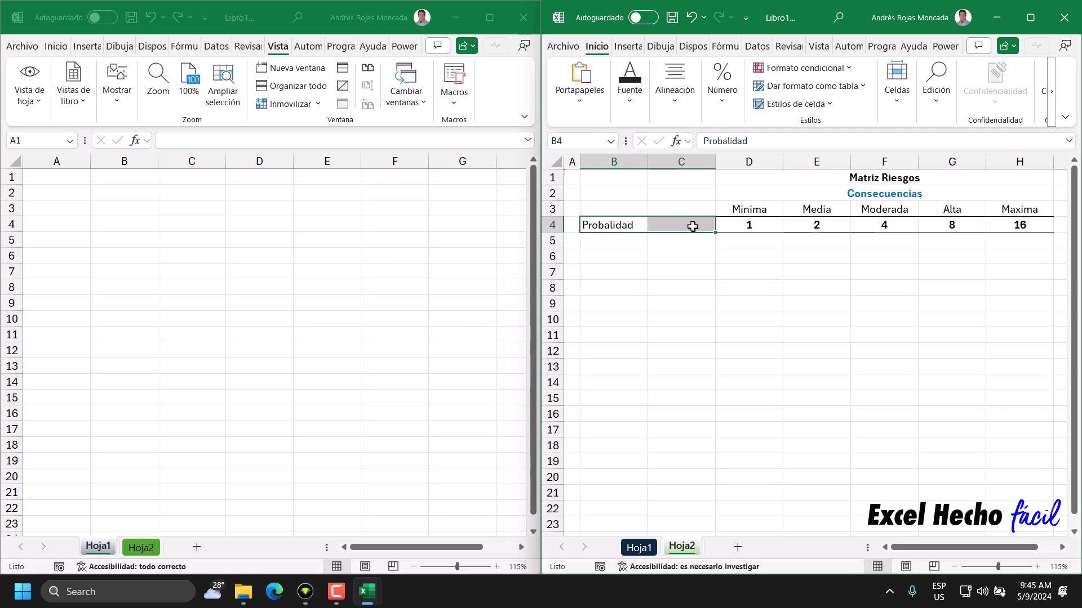
key(ctrl+1)
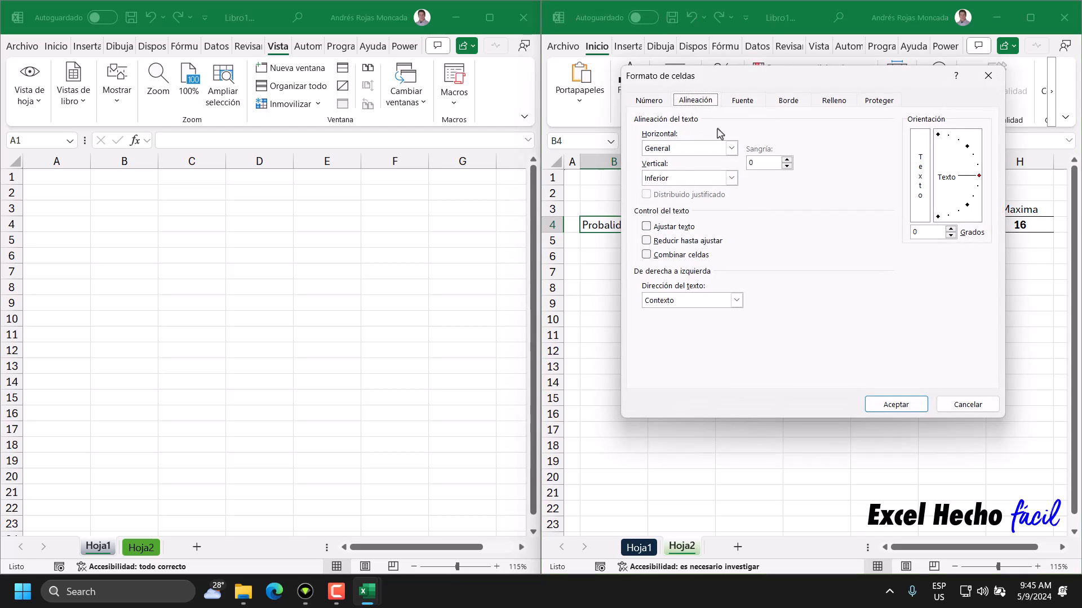
click(731, 147)
click(710, 218)
click(876, 404)
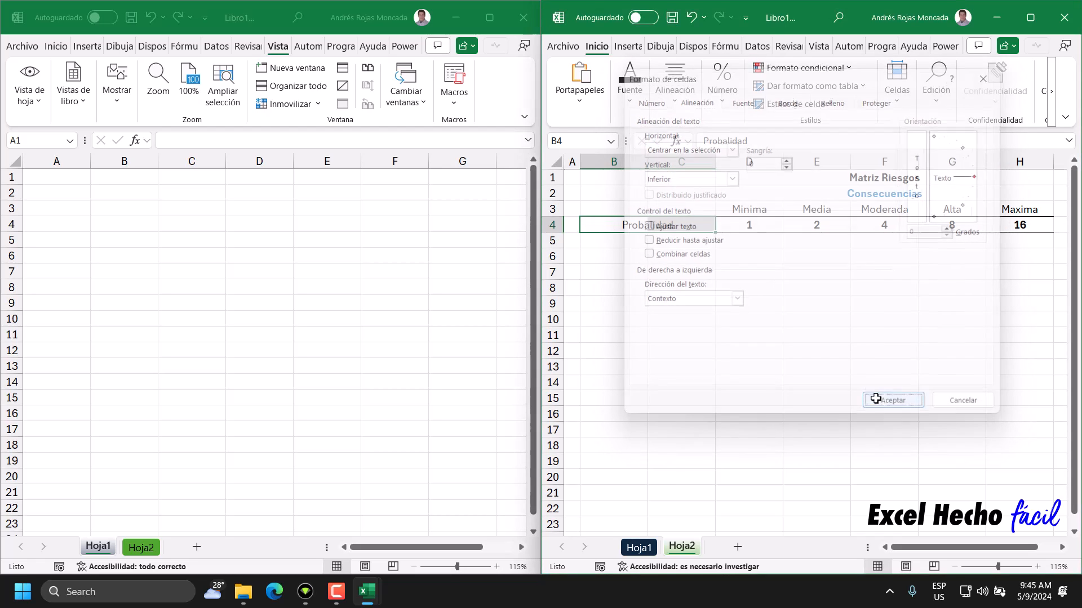
- Format the "Probalidad" heading in B4 with blue font colour and bold
click(635, 224)
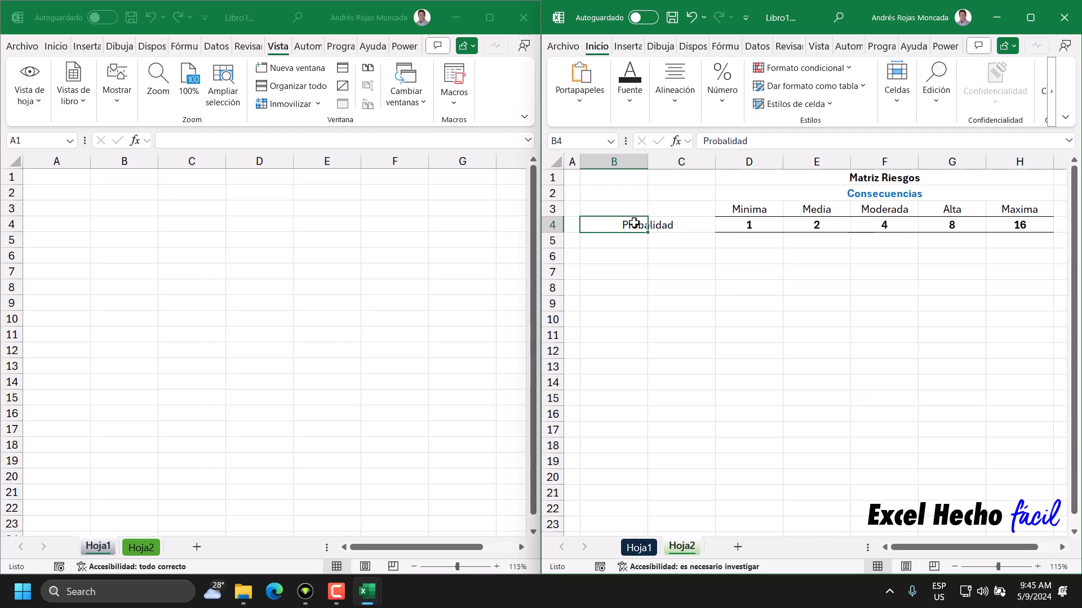
click(630, 107)
click(749, 168)
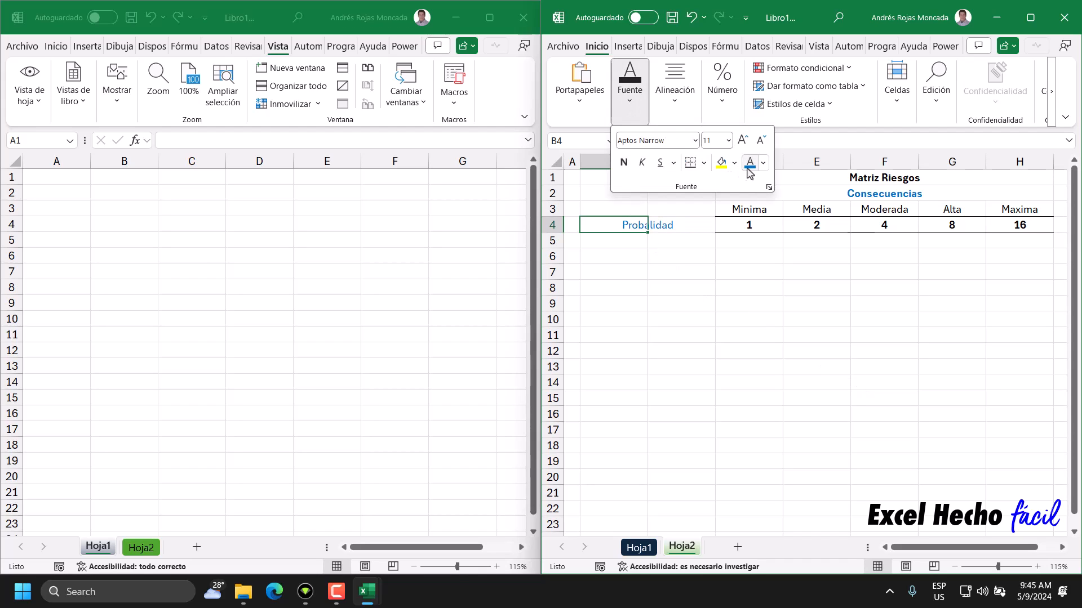
click(625, 163)
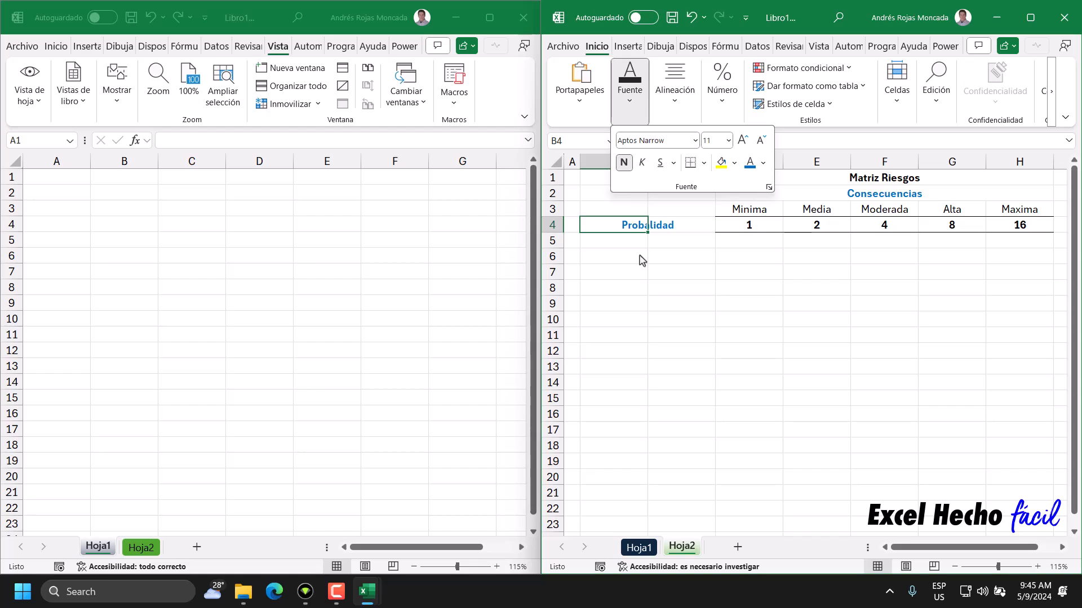
- Enter the probability levels Muy Alta, Alta and Media down cells B5:B7
click(618, 239)
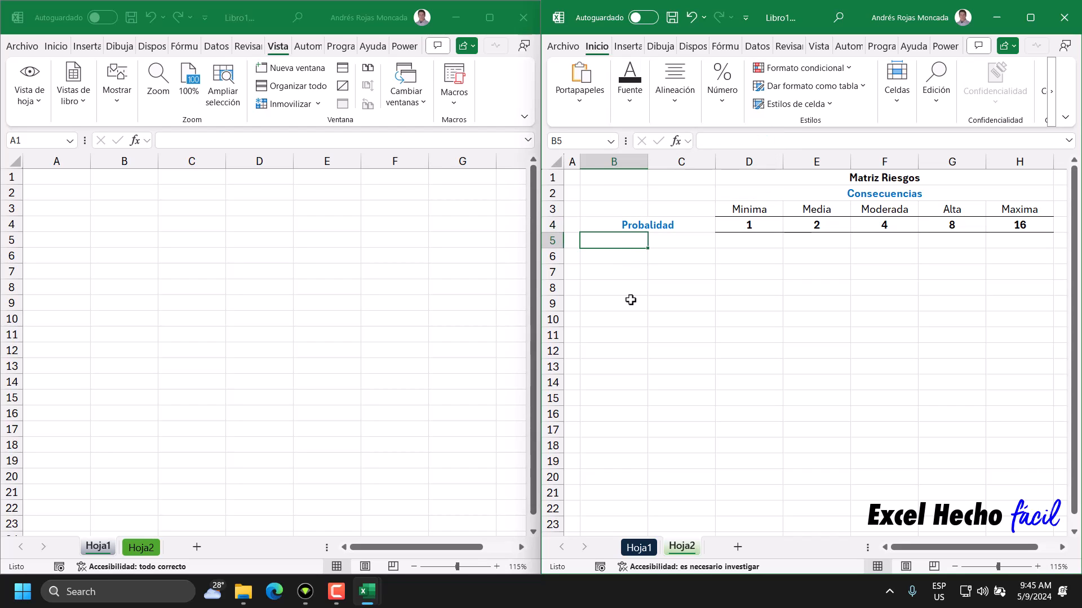
text(Muy)
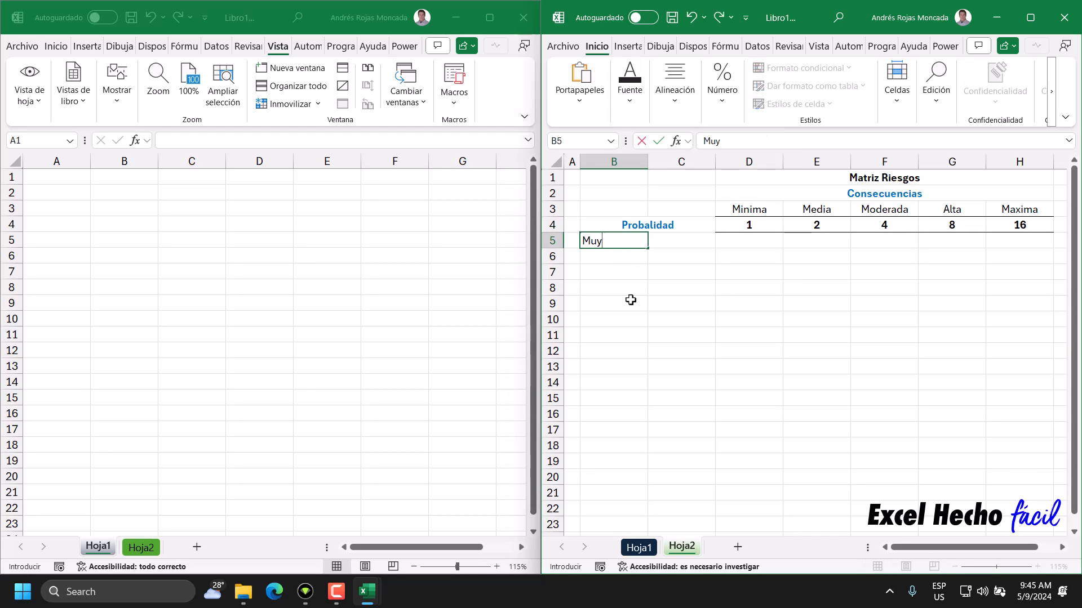
text( Alta)
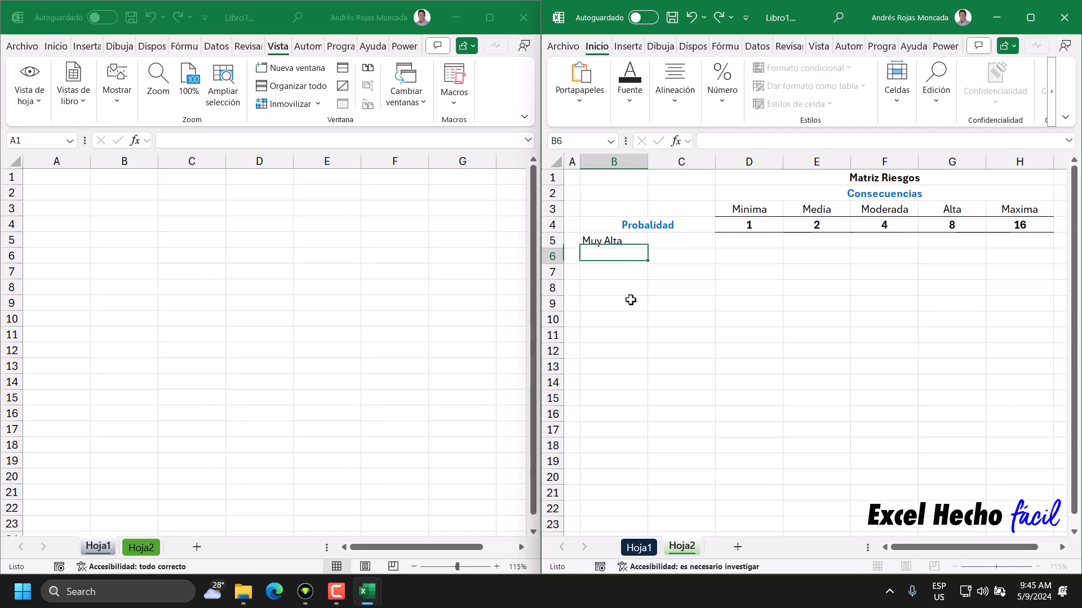
key(Return)
drag(622, 242, 624, 306)
click(617, 242)
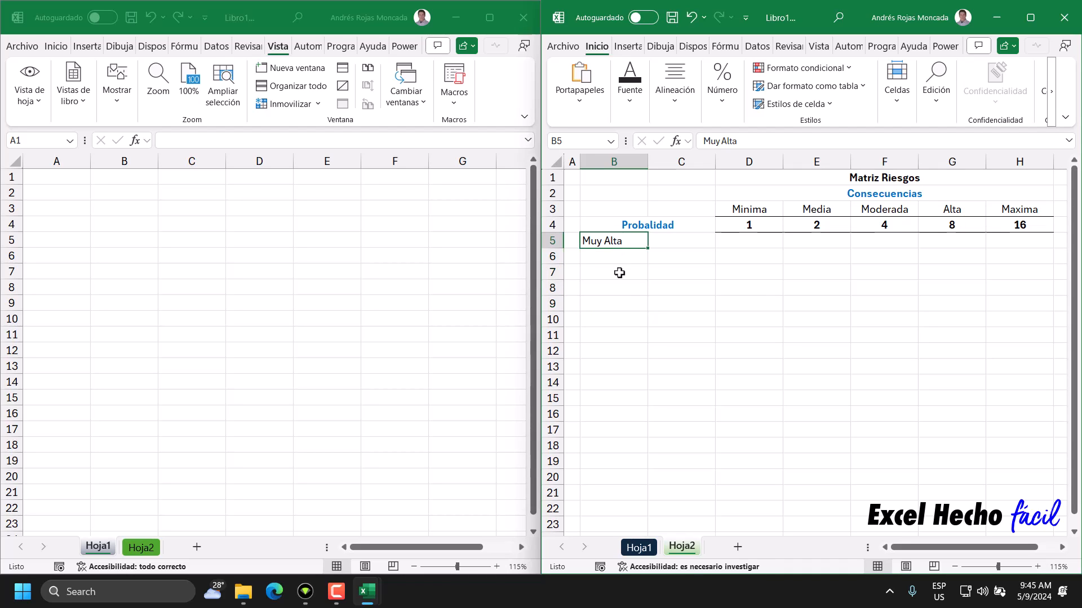
click(616, 256)
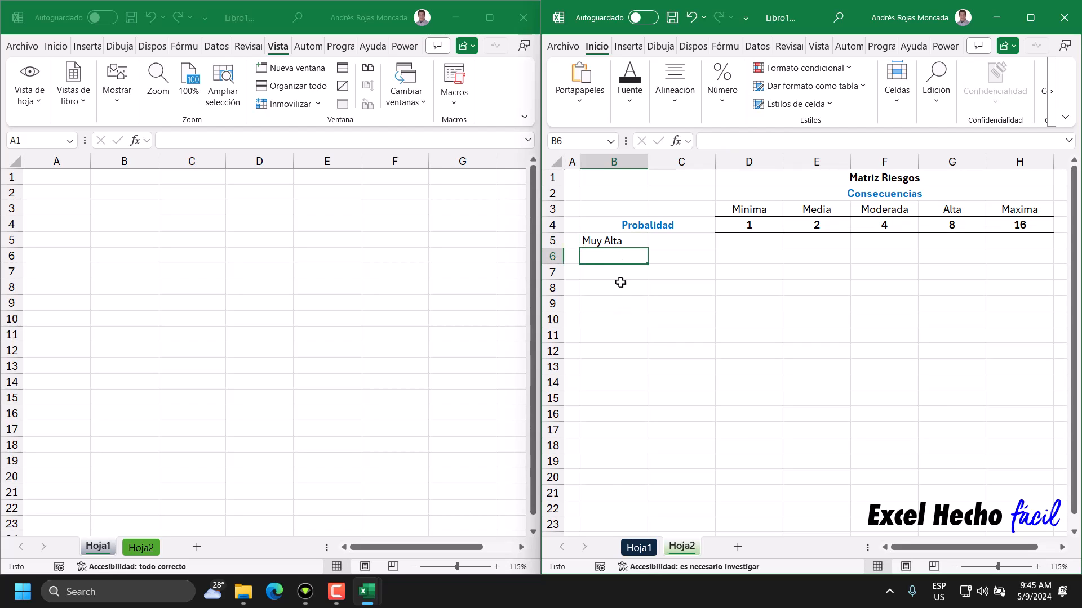
text(Alta)
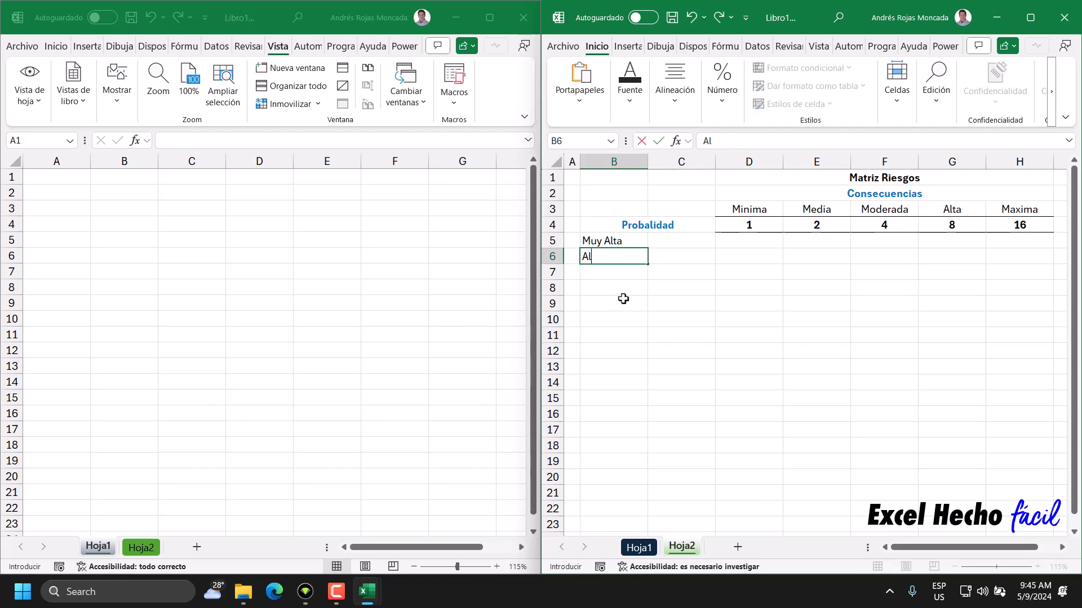
key(Return)
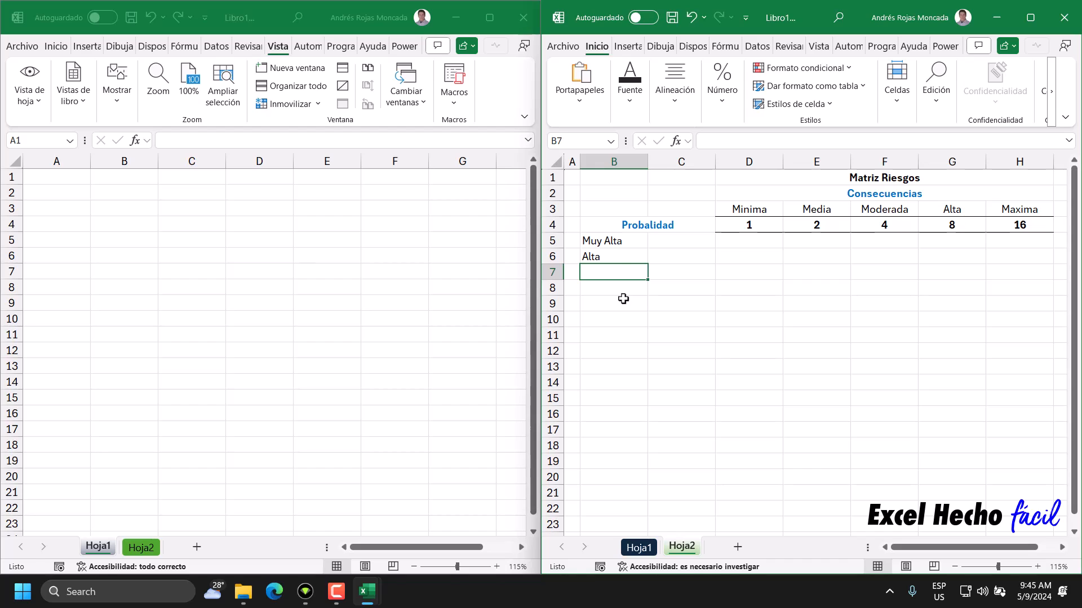
text(Media)
key(Return)
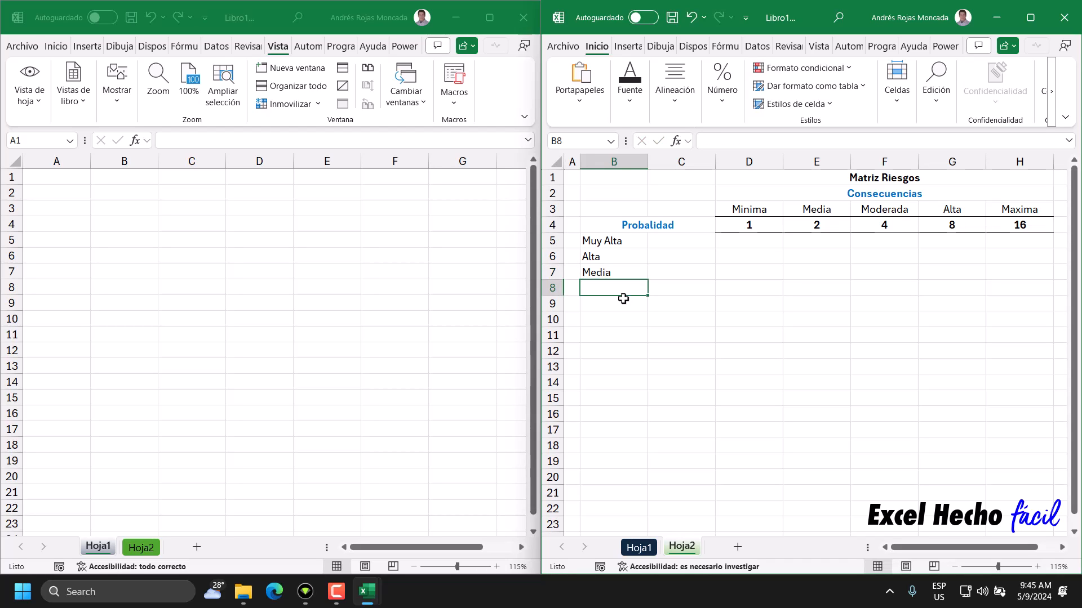
- Complete the probability levels with Baja in B8 and Muy Baja in B9
click(613, 243)
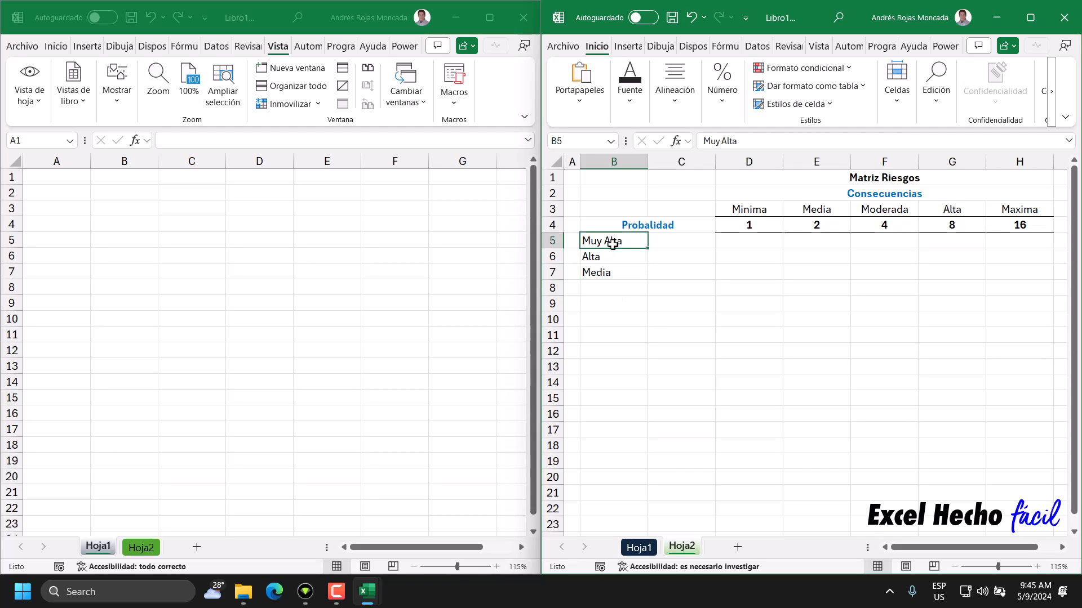
click(613, 257)
click(611, 273)
click(613, 286)
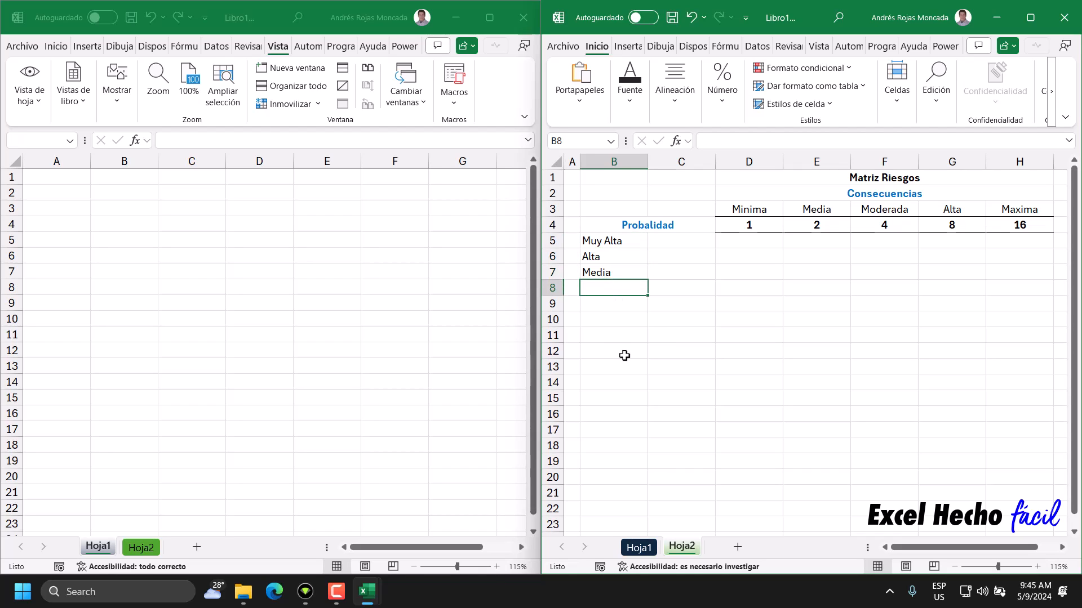
text(Baja)
key(Return)
text(Muy Baja)
key(Return)
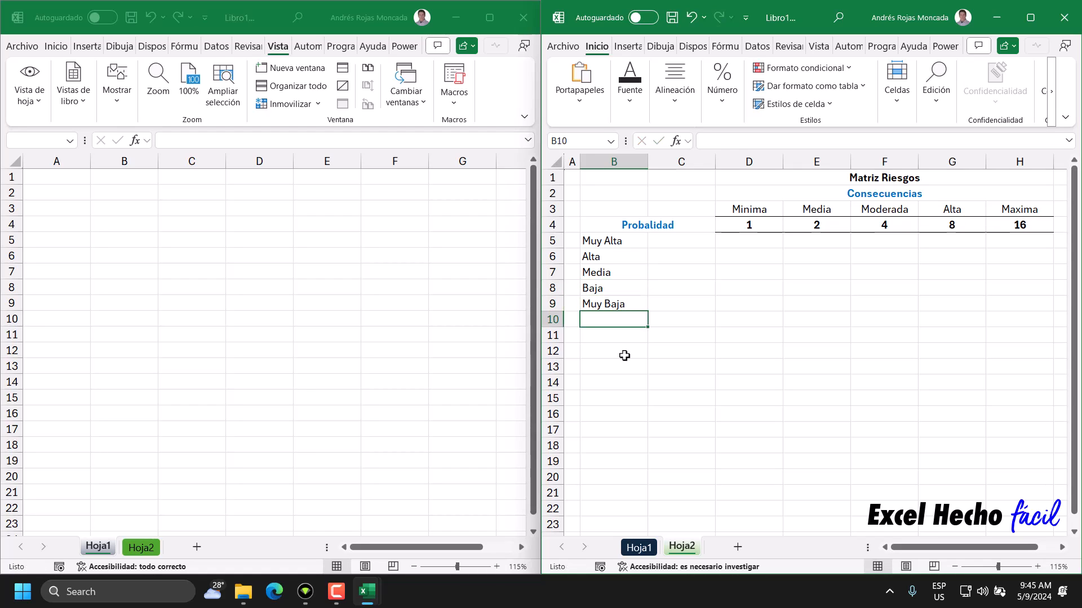
- Add a right border to the probability levels in B5:B9
drag(621, 241, 621, 304)
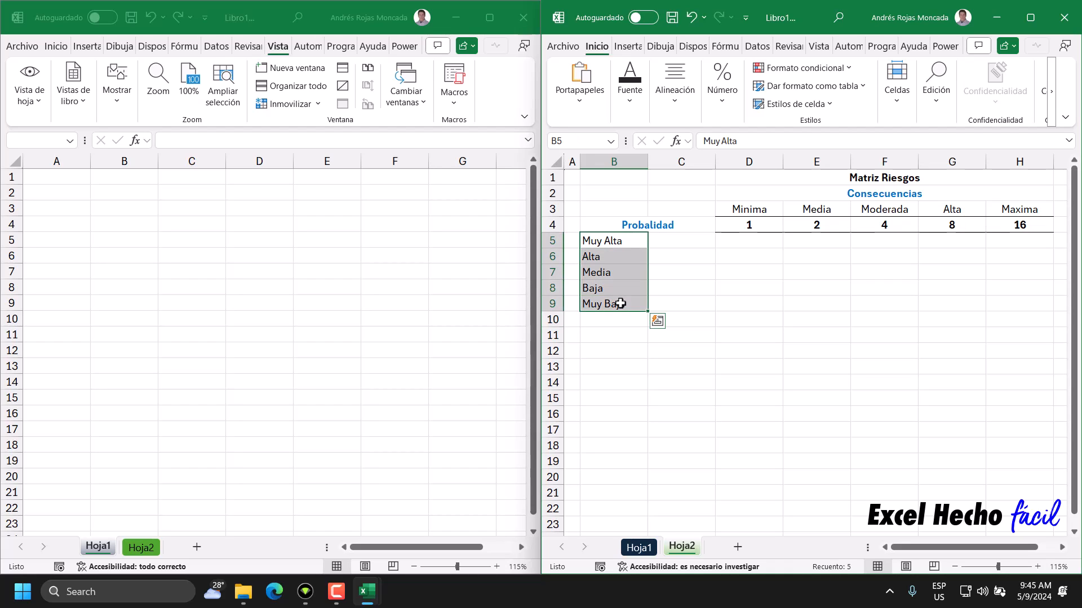
click(635, 109)
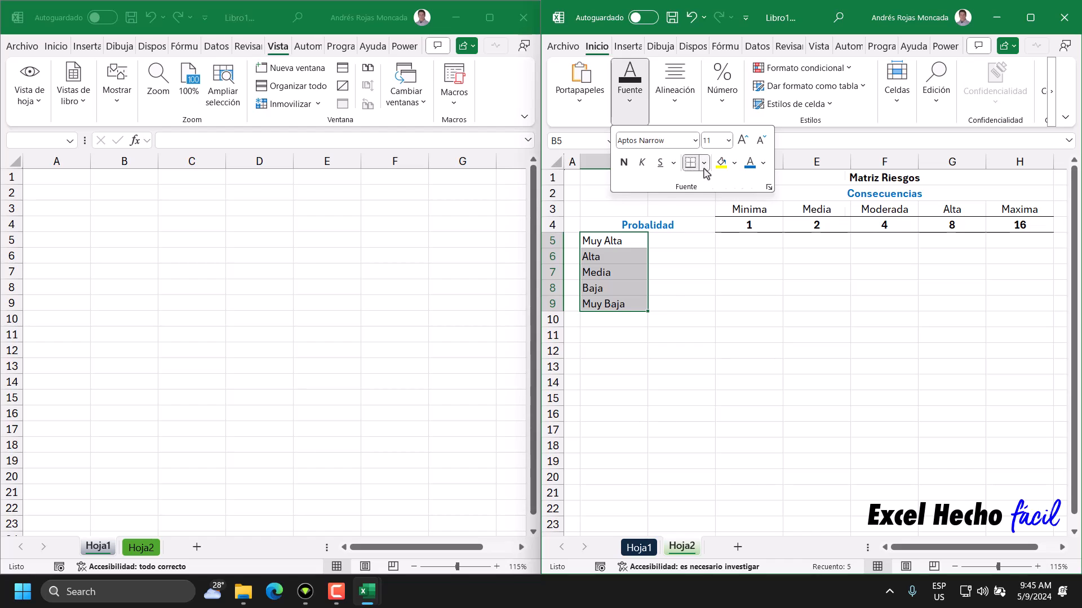
click(704, 164)
click(724, 265)
- Enter the probability scores 5, 4, 3, 2 and 1 down cells C5:C9
click(667, 241)
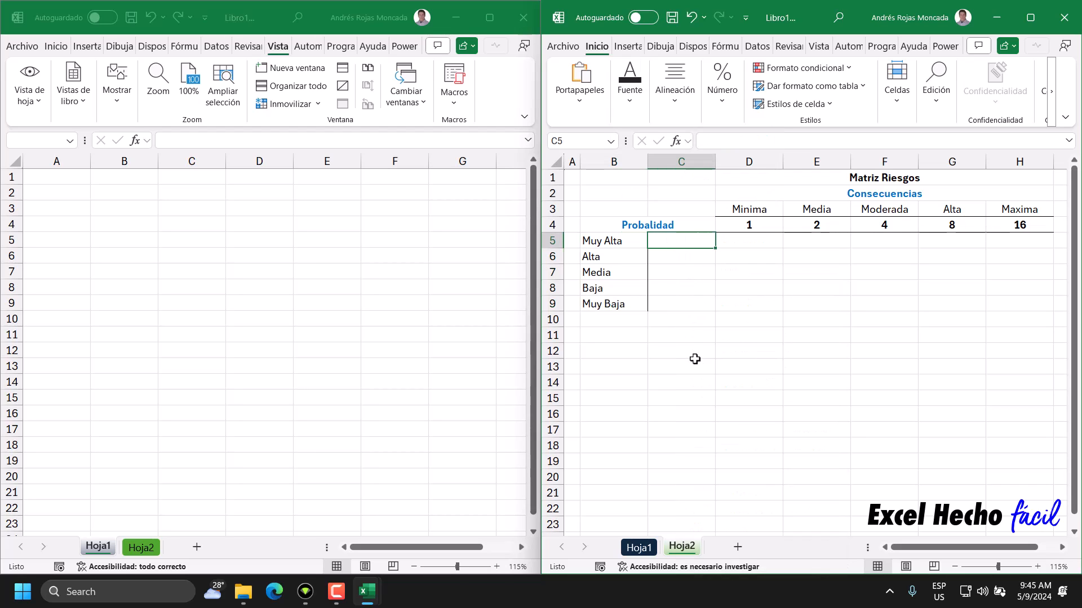
text(5)
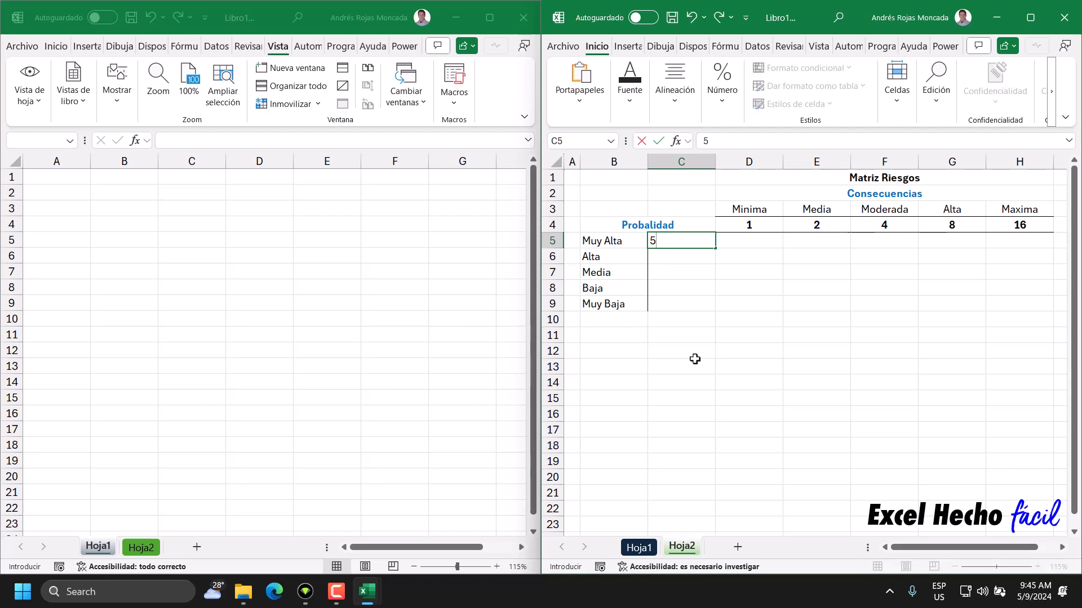
key(Return)
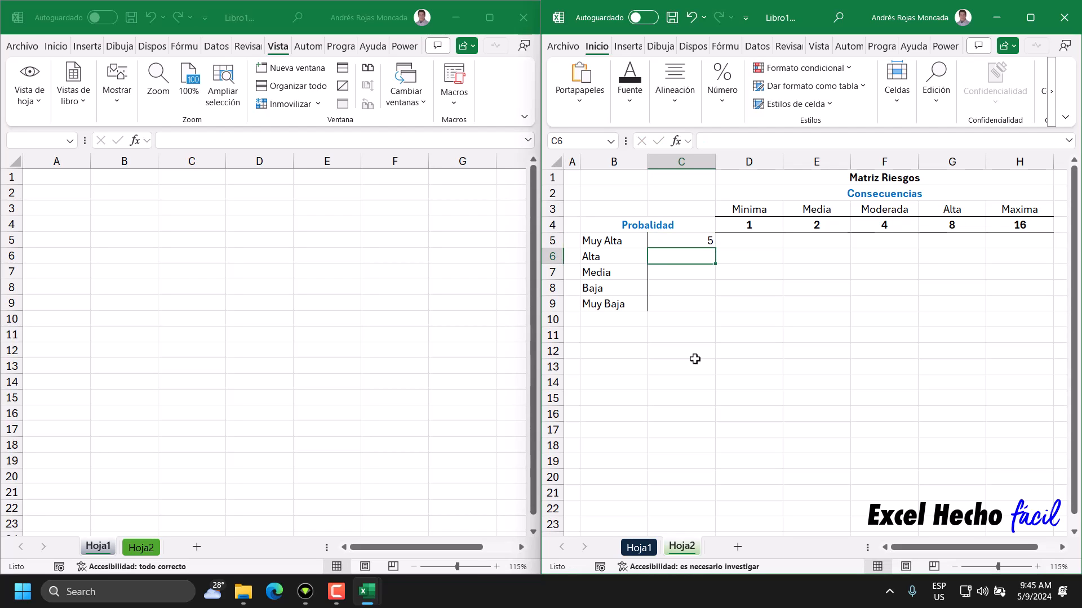
text(4)
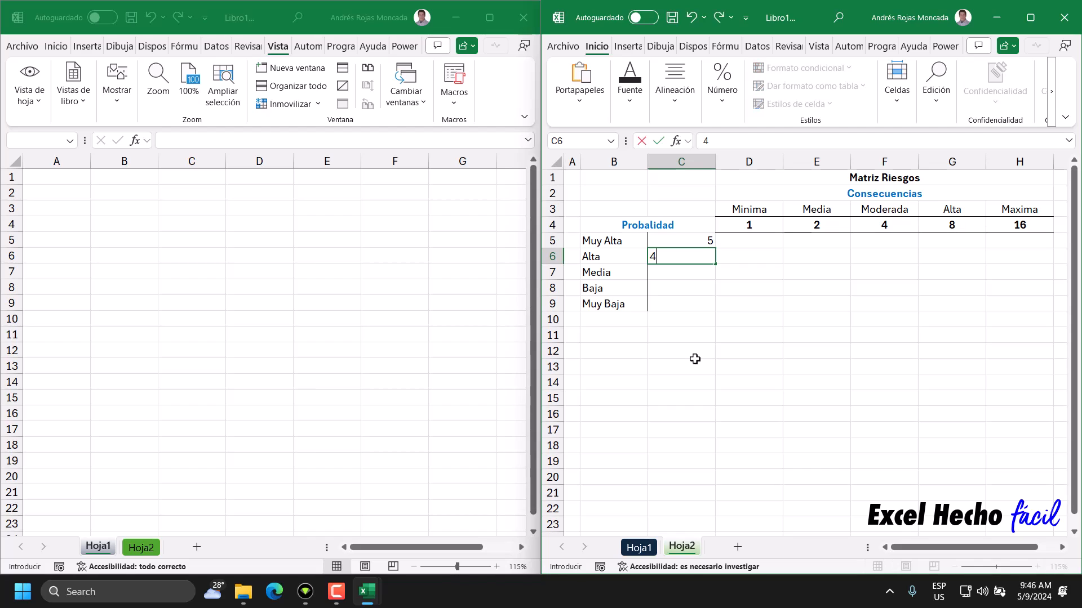
key(Return)
text(3)
key(Return)
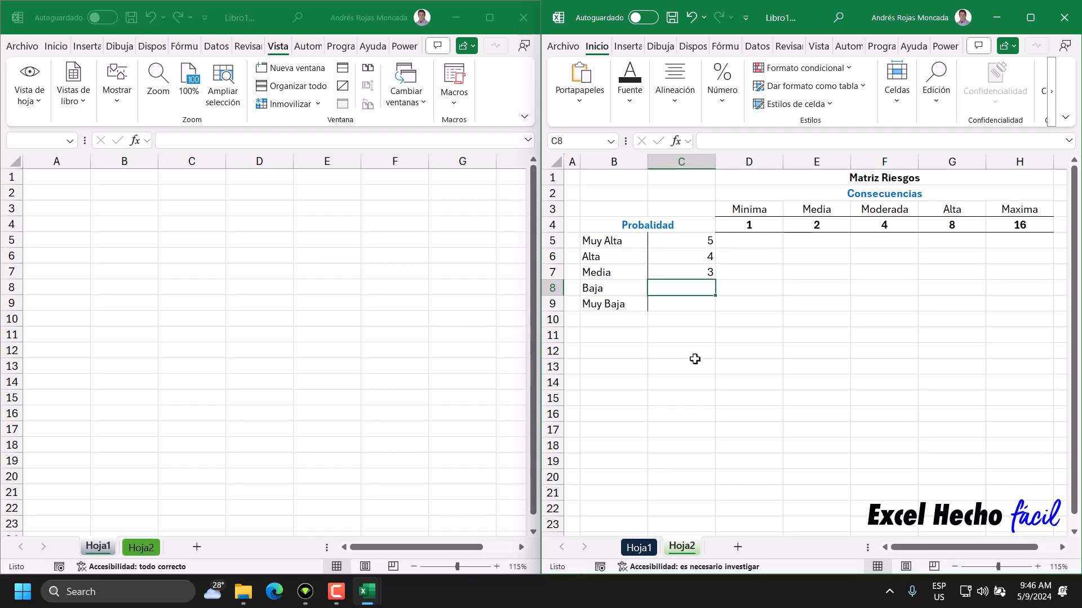
text(2)
key(Return)
text(1)
key(Return)
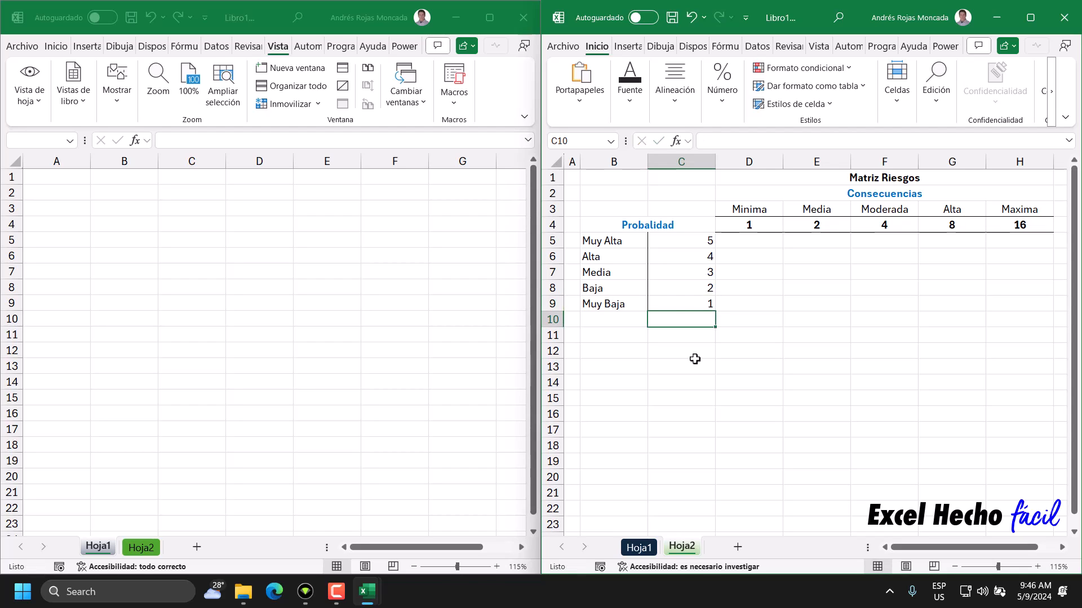
- Centre the probability scores in C5:C9 horizontally and narrow column C
drag(671, 249, 675, 303)
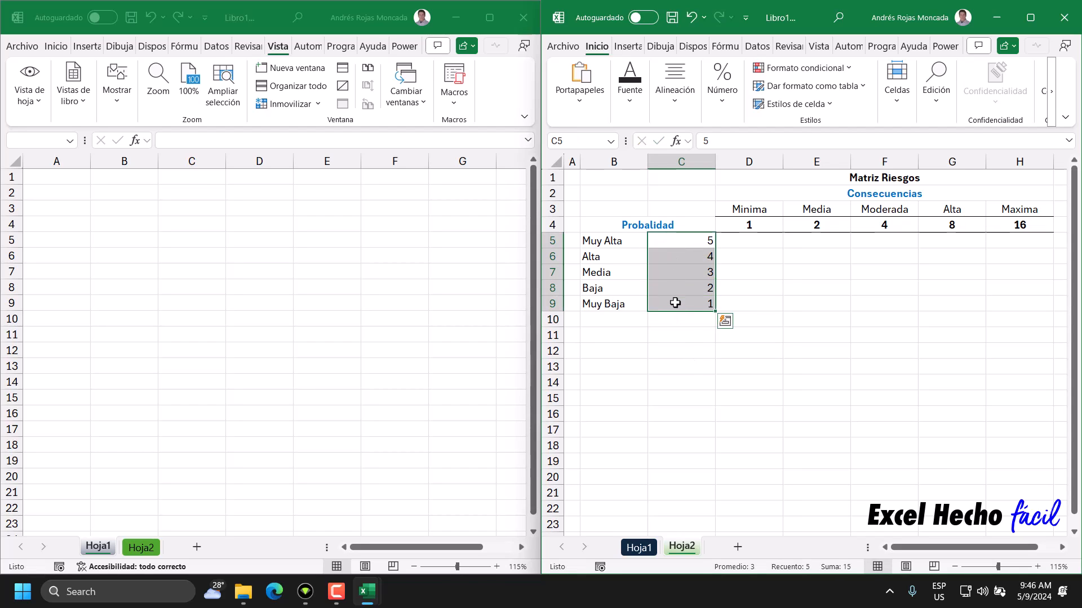
click(683, 102)
click(681, 163)
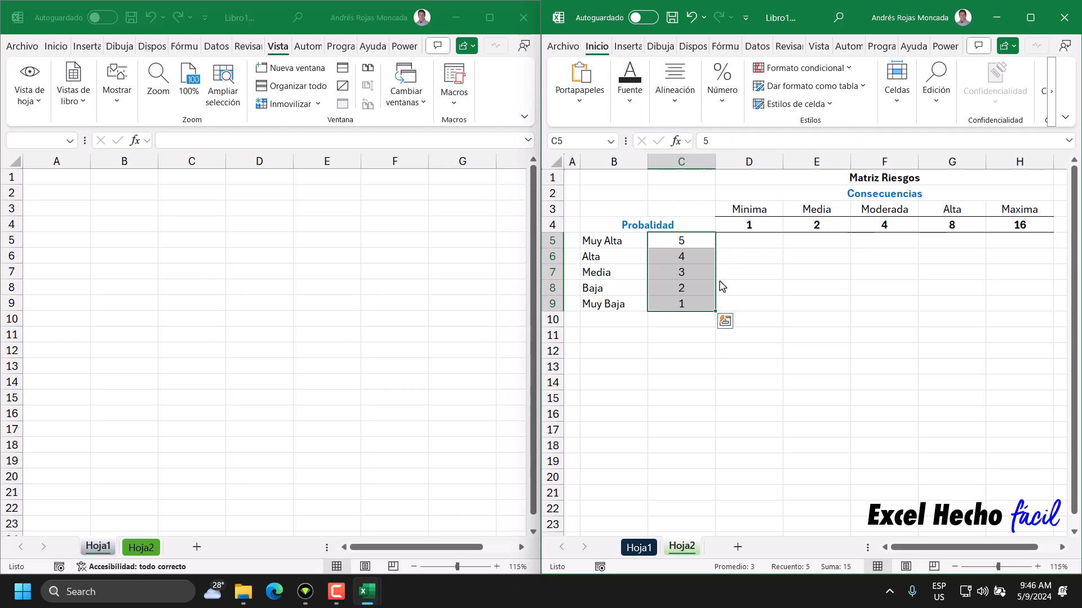
click(683, 161)
drag(714, 161, 690, 162)
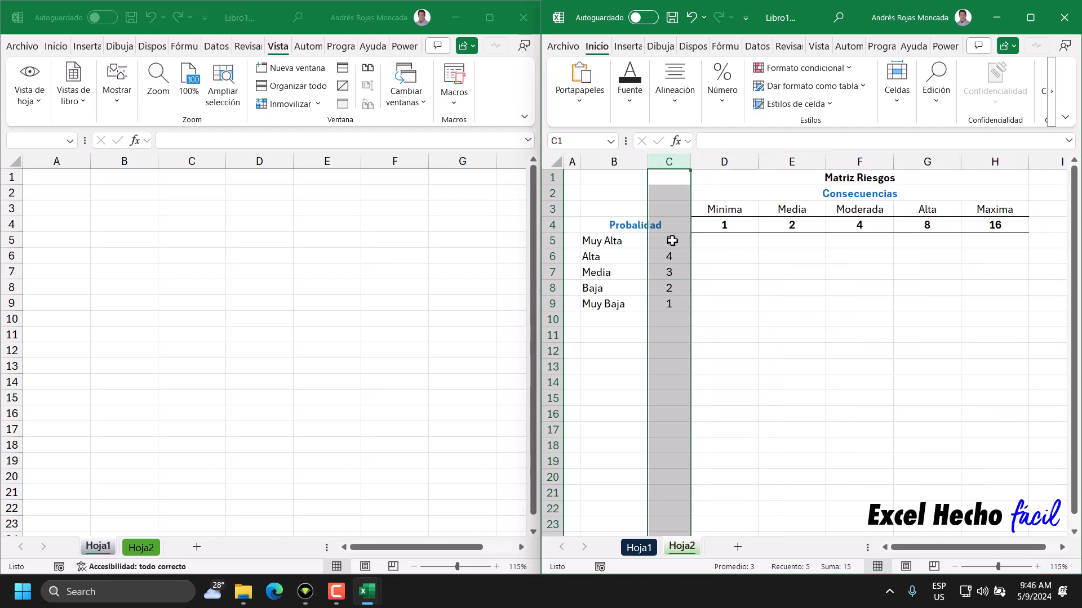
- Make the probability scores in C5:C9 bold
drag(669, 240, 669, 304)
click(634, 110)
click(623, 161)
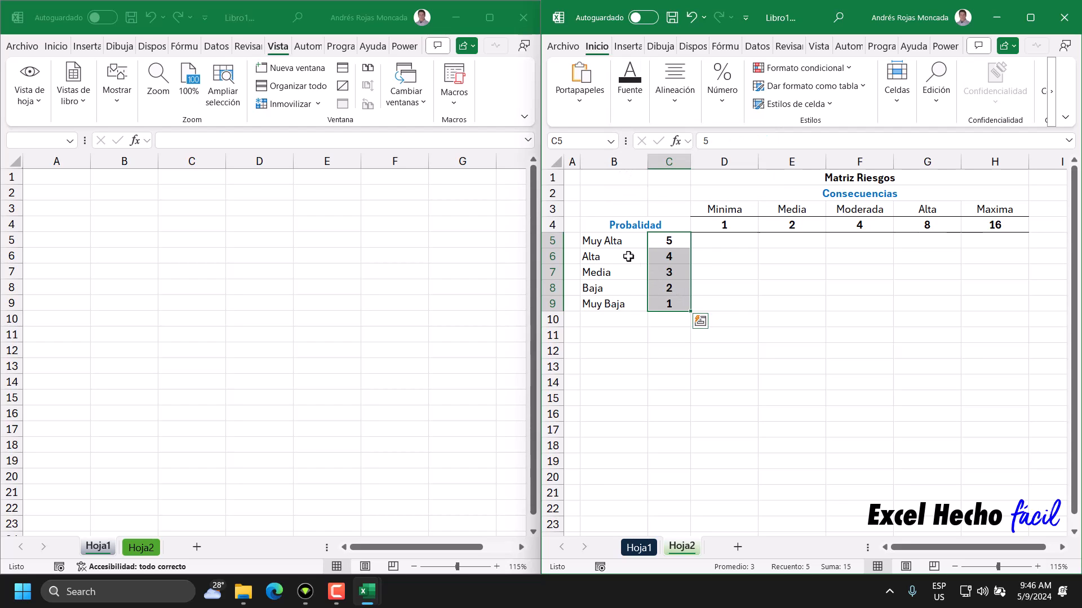
- Add a bottom border under the "Probalidad" heading across B4:C4
click(589, 225)
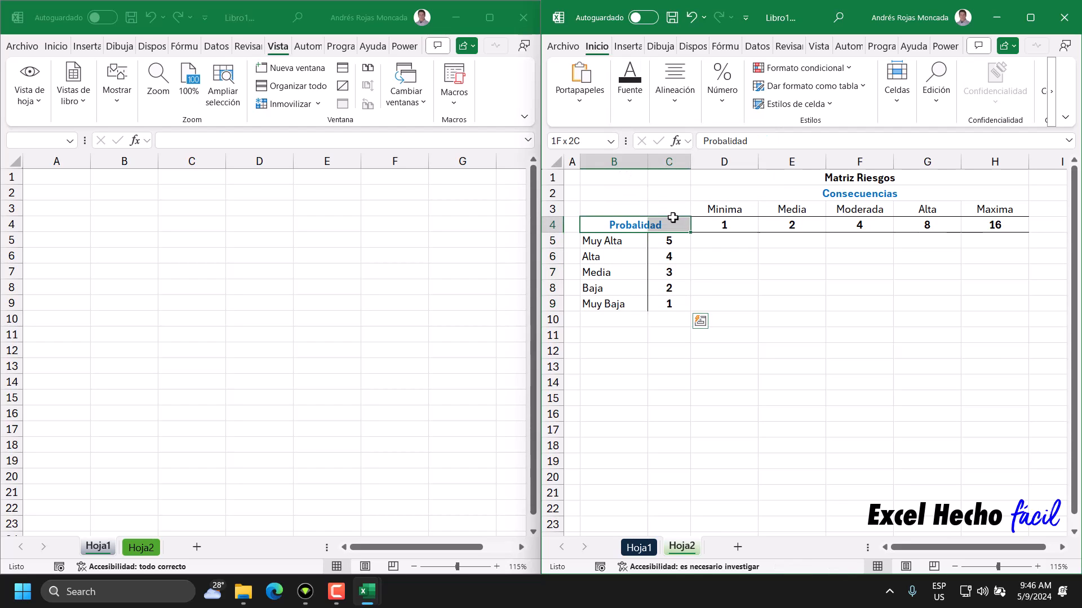
click(629, 91)
click(704, 163)
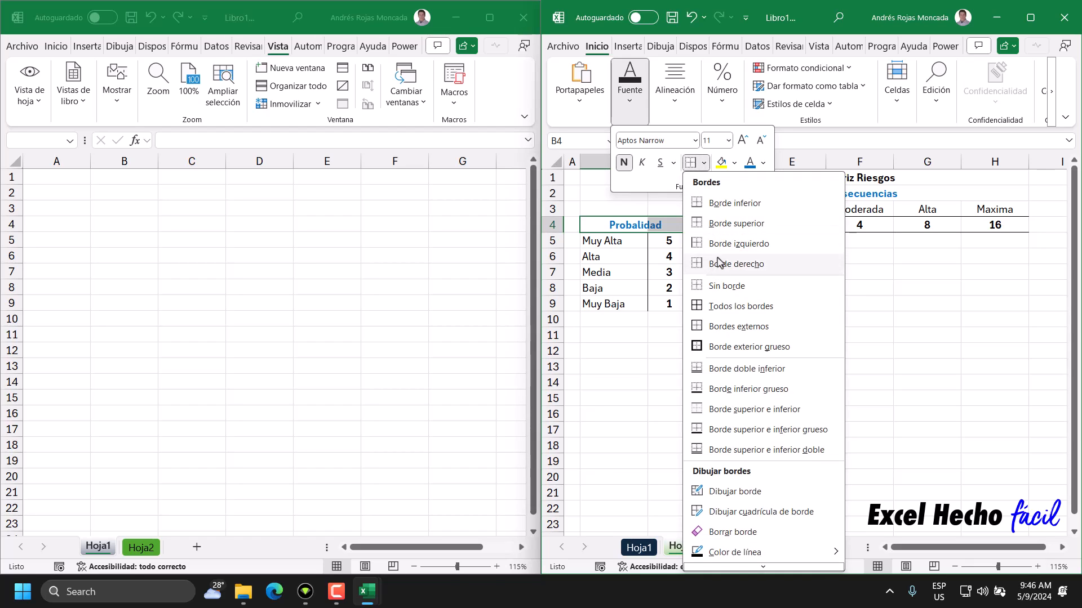
click(717, 203)
click(654, 304)
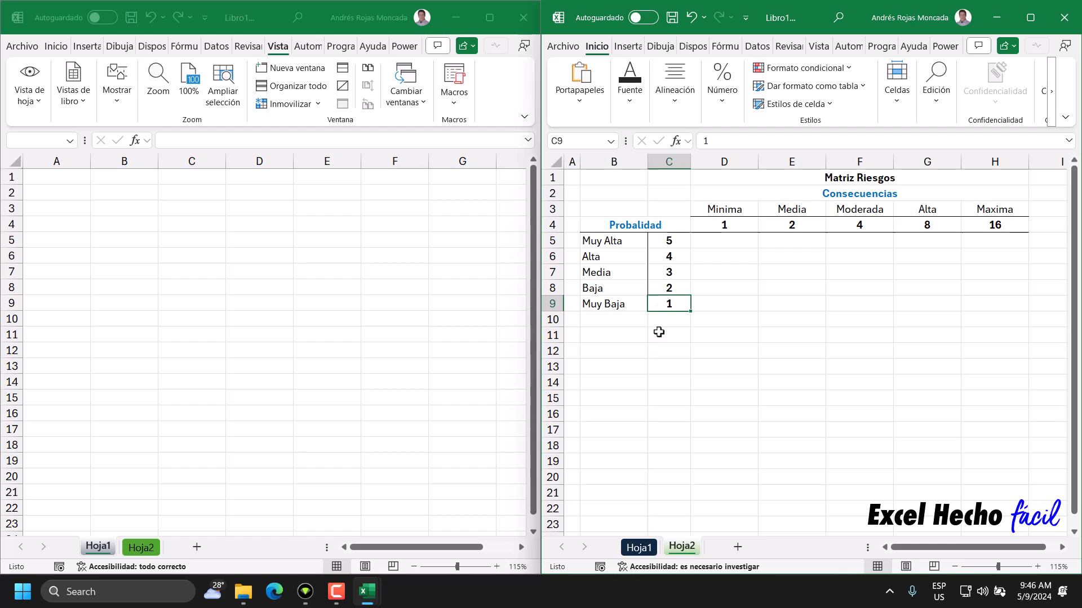
- Add a right border to C4:C9, separating the probability scores from the matrix body
drag(668, 225, 668, 302)
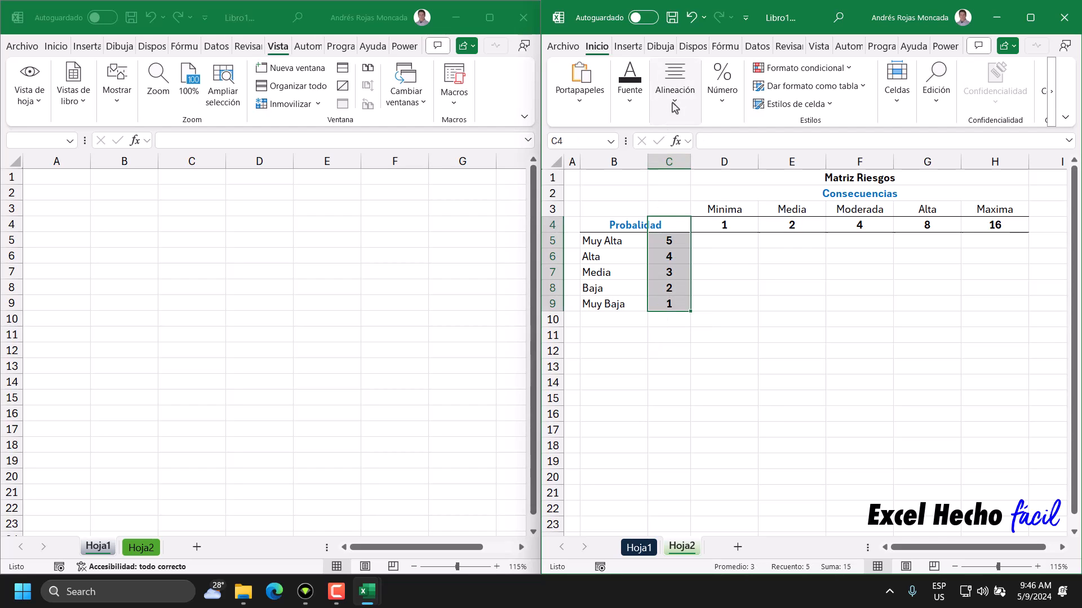
click(629, 85)
click(704, 163)
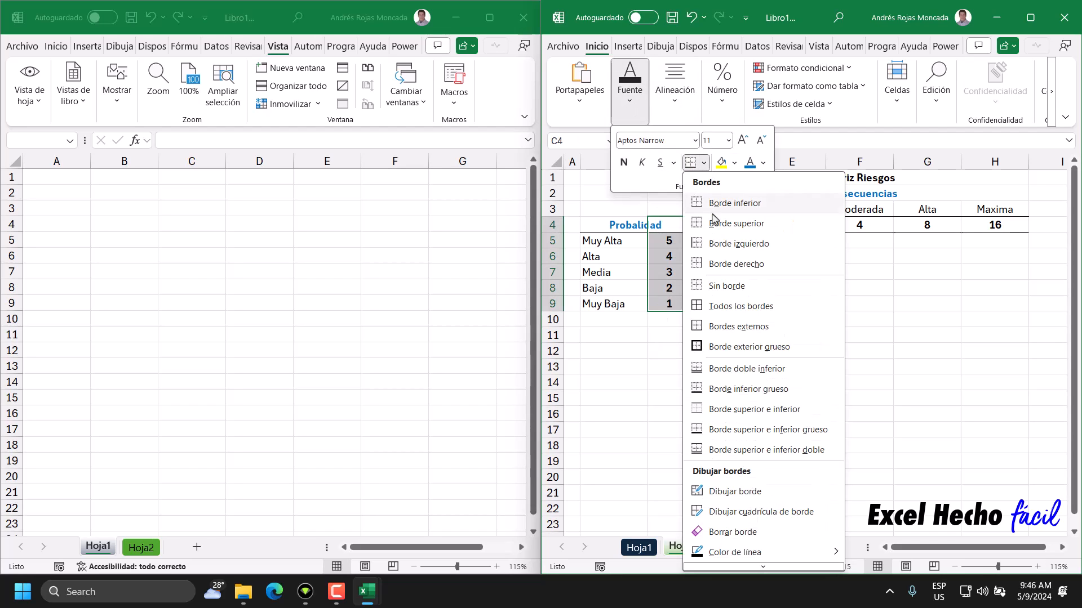
click(717, 262)
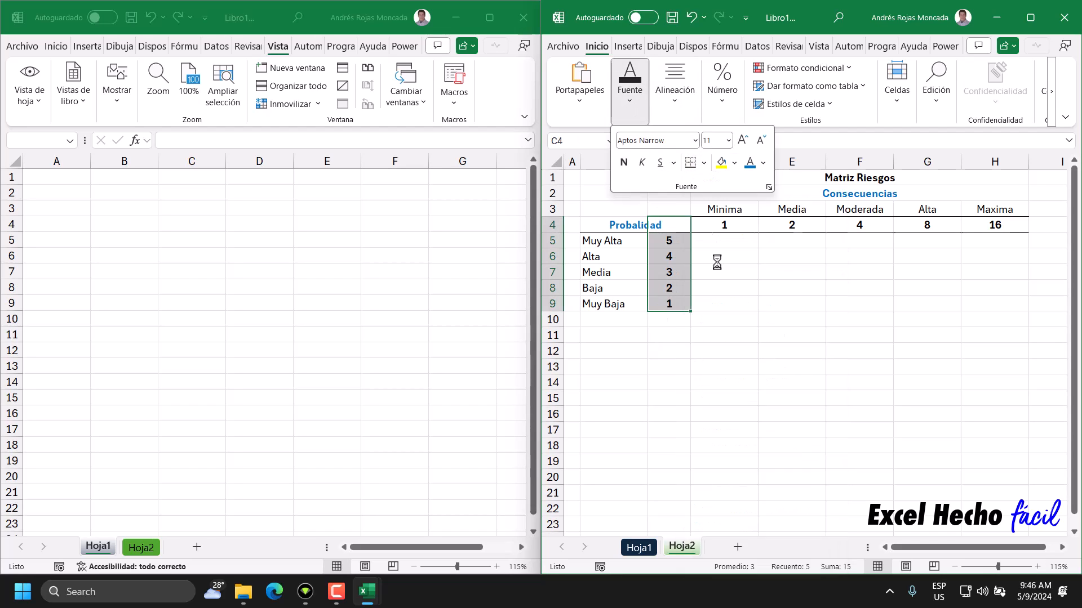
click(604, 249)
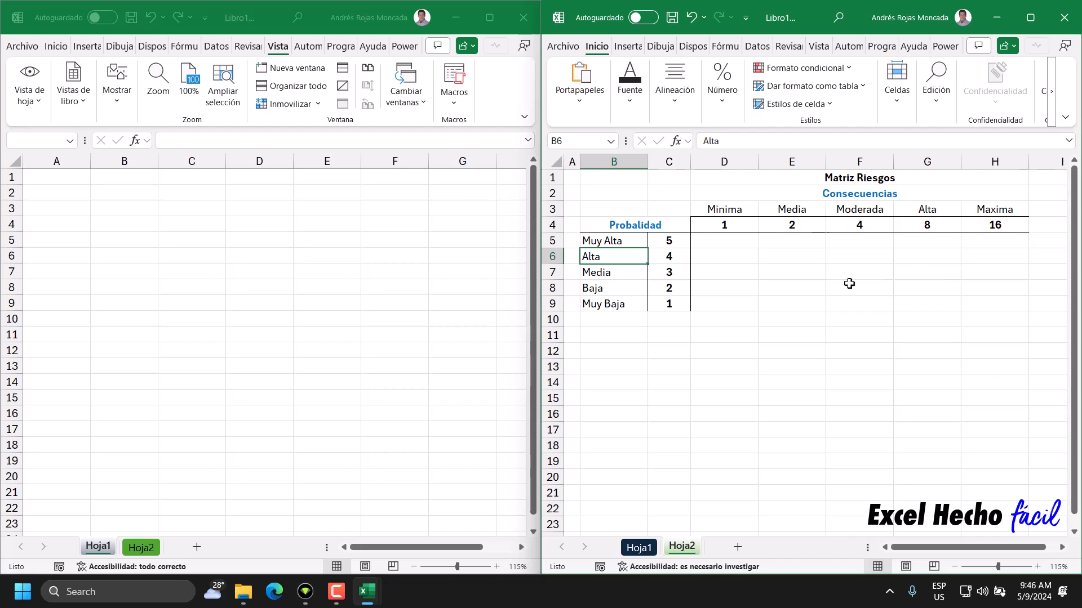
click(742, 241)
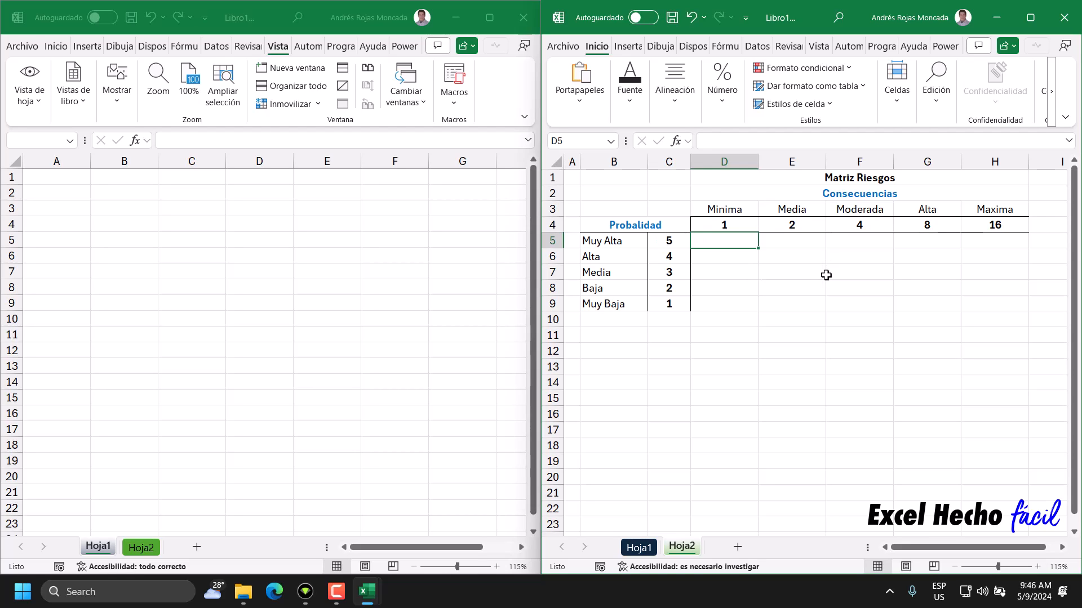
click(626, 244)
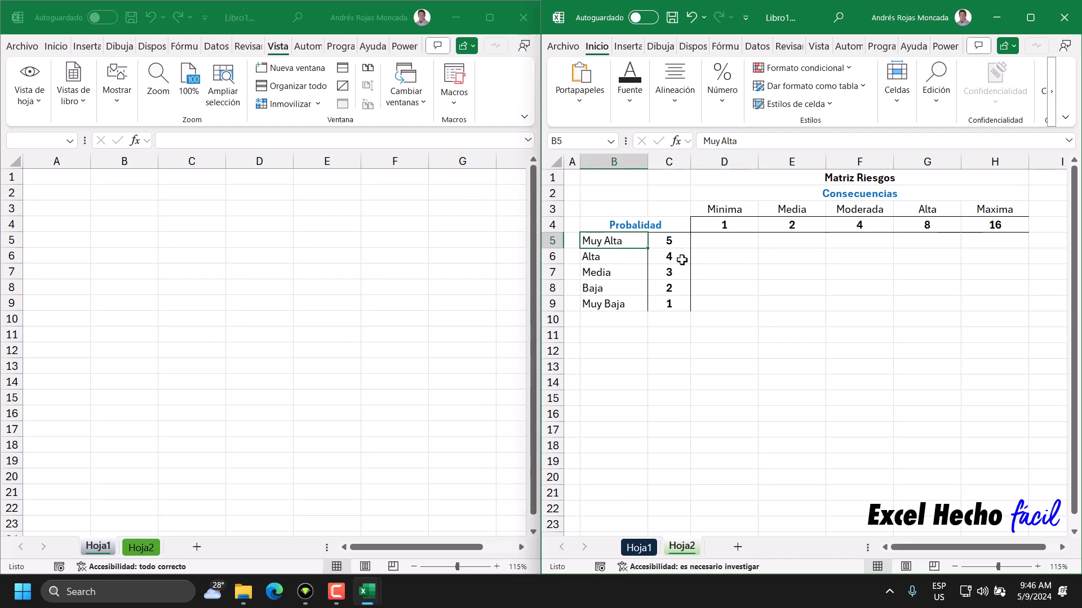
click(619, 258)
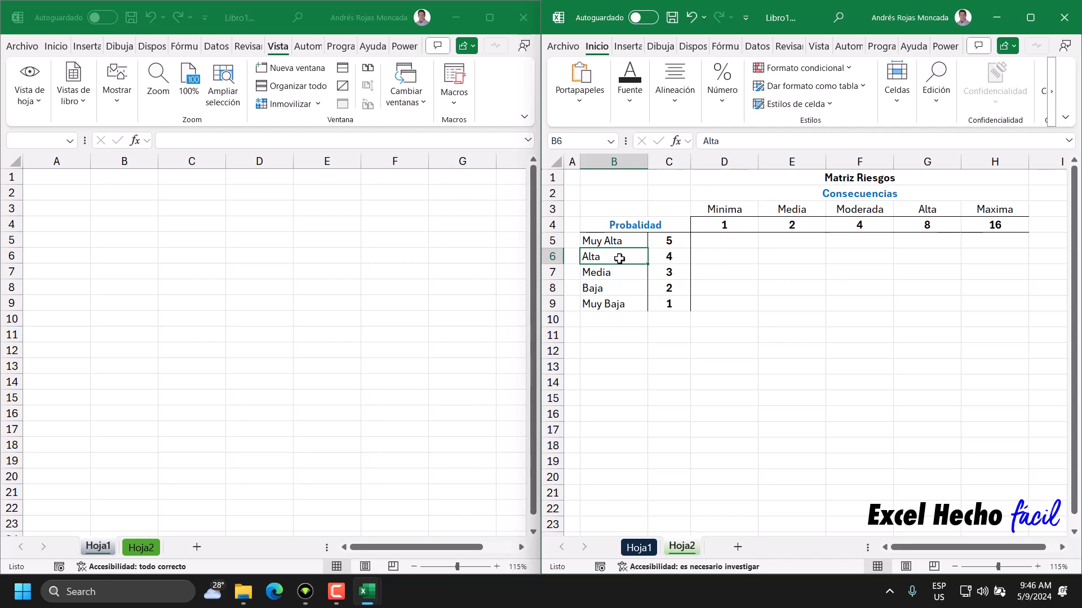
click(792, 249)
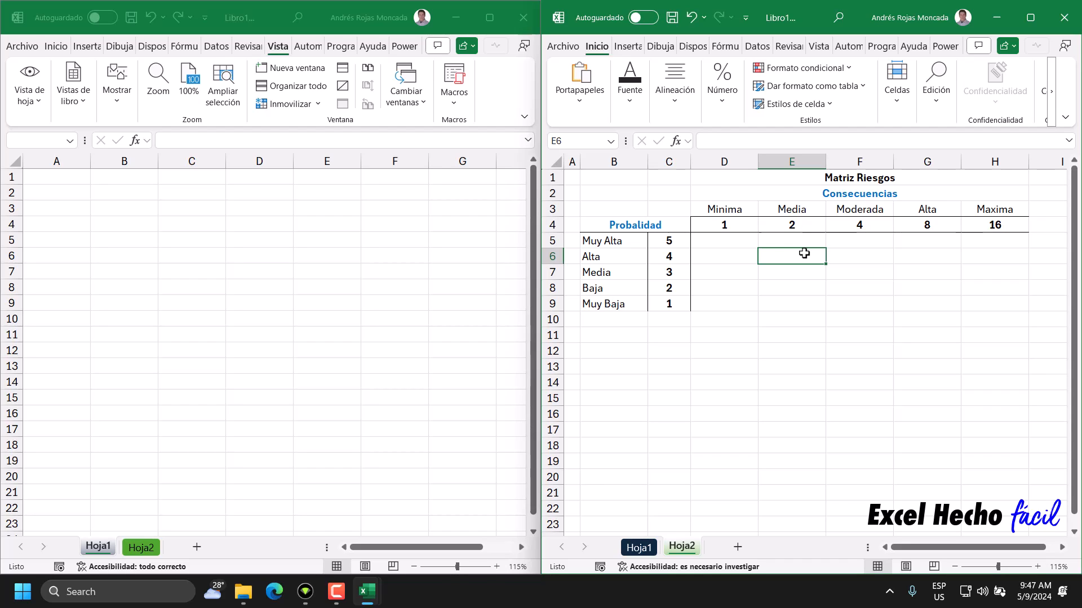
- Enter the array formula =C5:C9*D4:H4 in D5 to multiply the probability scores by the consequence scores
click(742, 245)
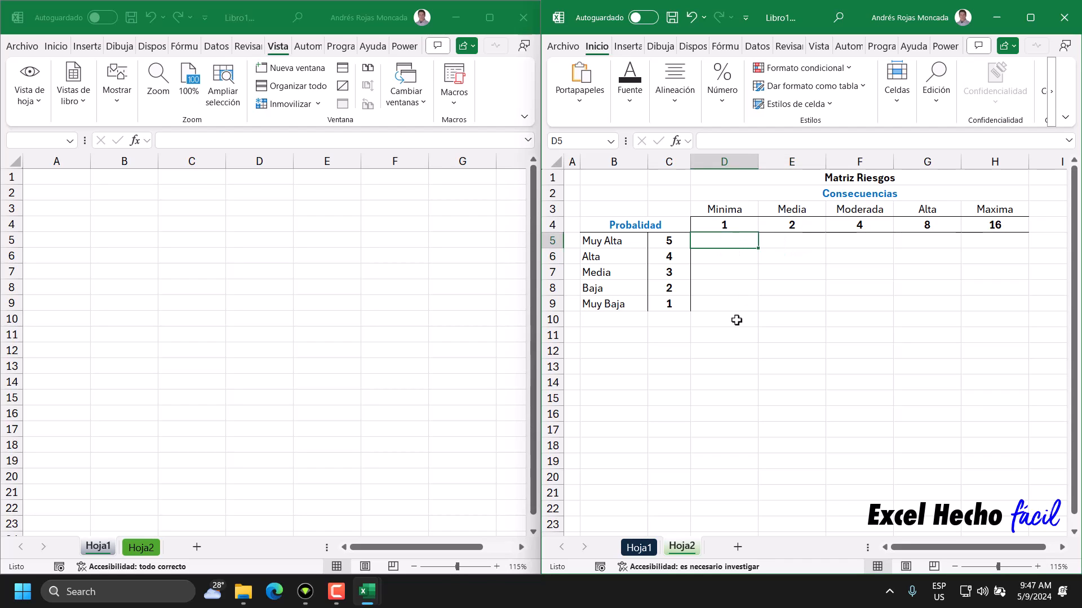
text(=)
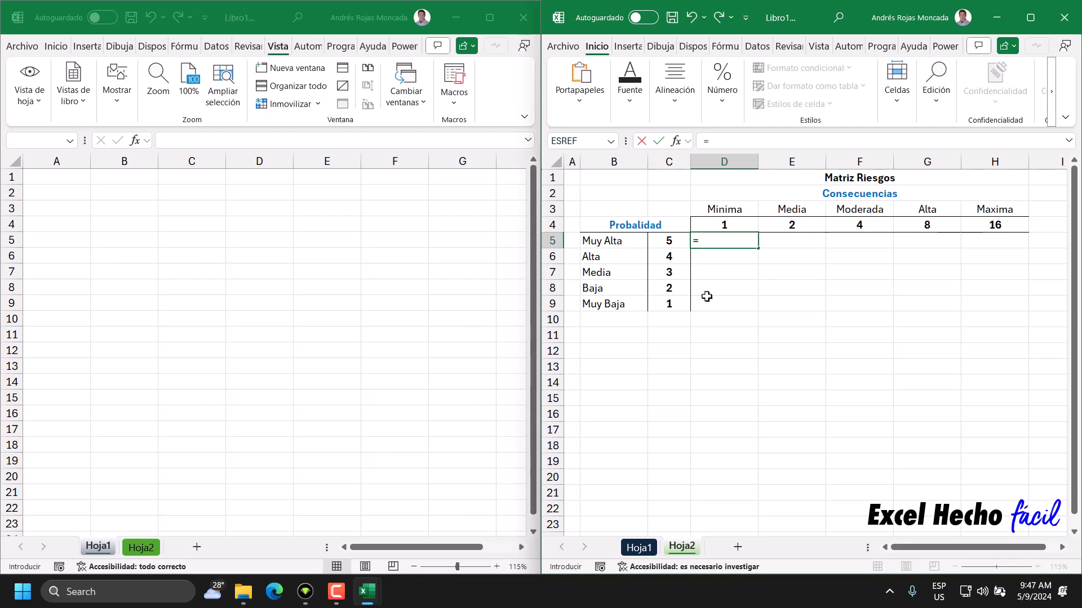
drag(669, 241, 667, 303)
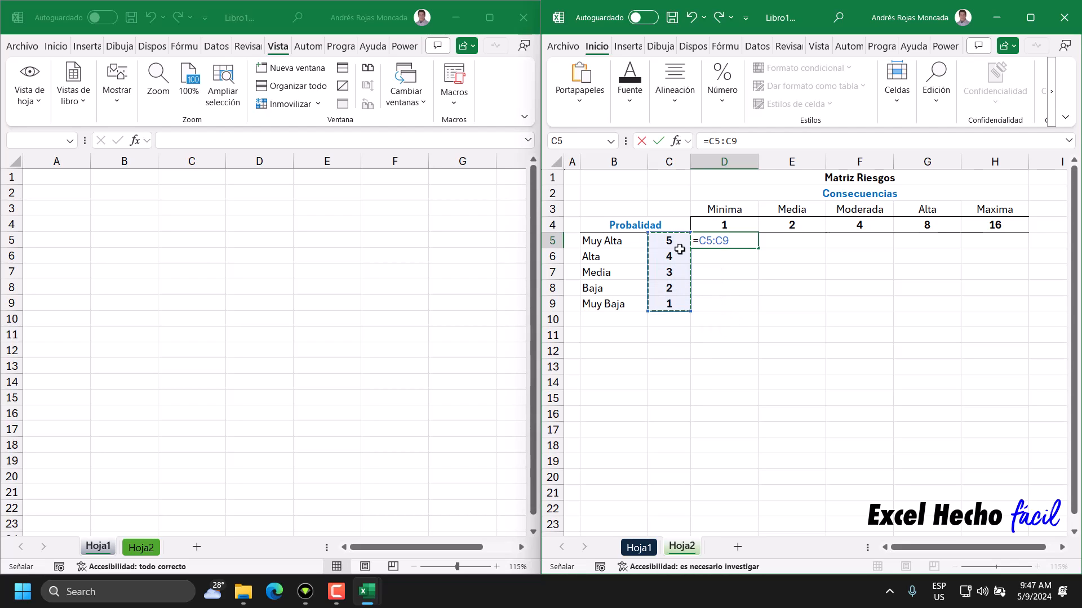
text(*)
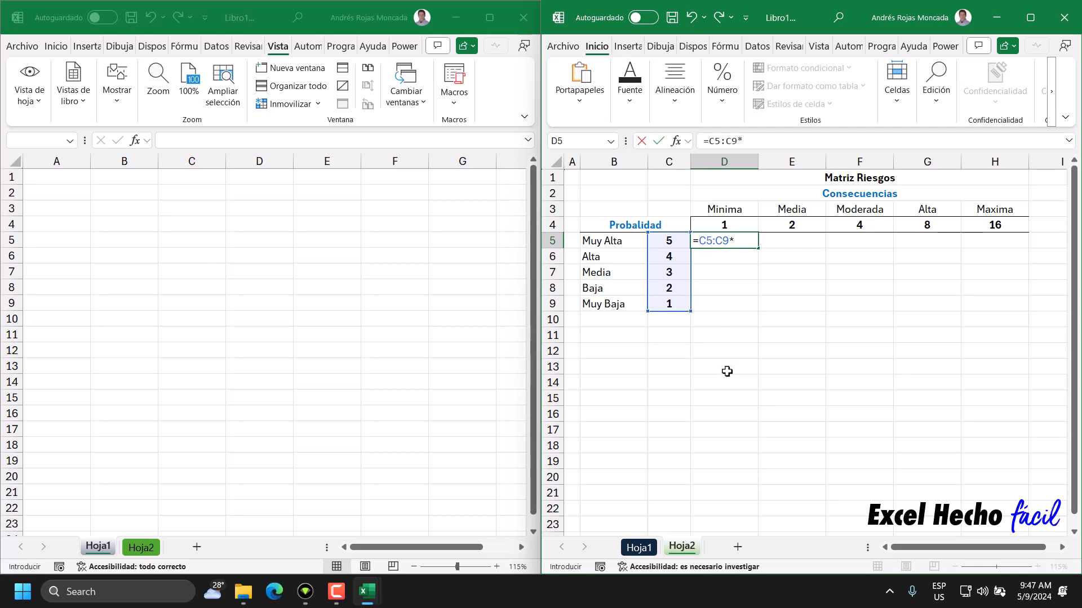
drag(721, 225, 1002, 229)
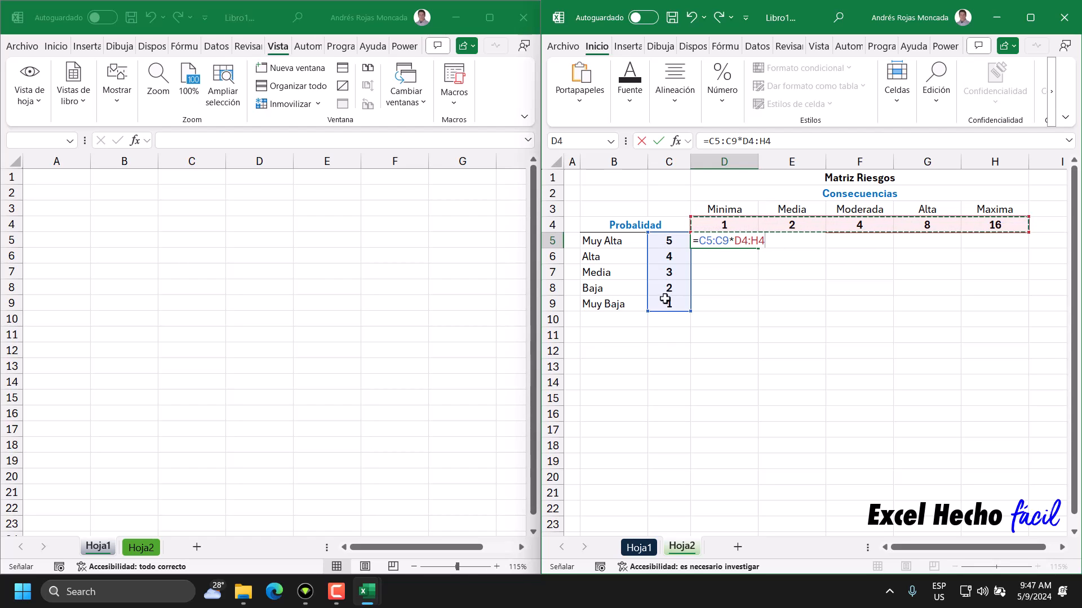
key(Return)
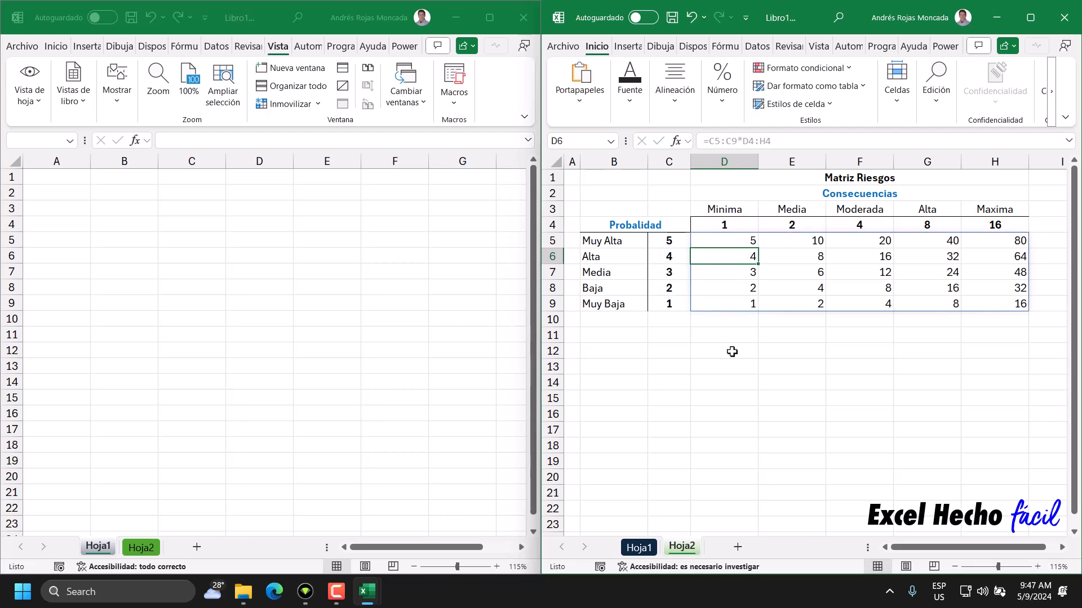
- Centre the calculated risk values in D5:H9 horizontally
drag(729, 235, 986, 307)
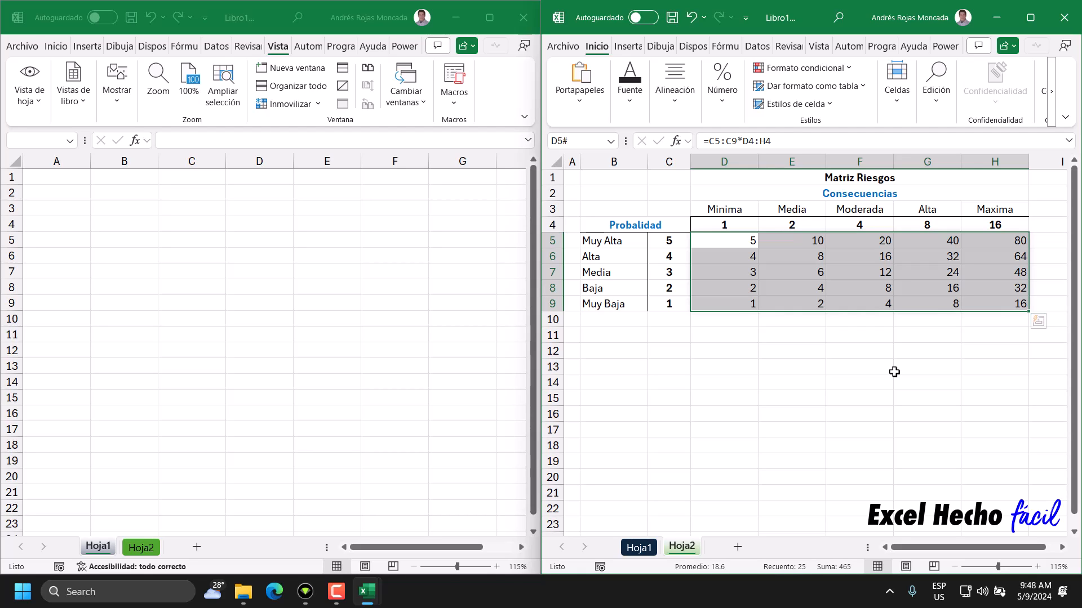
click(674, 89)
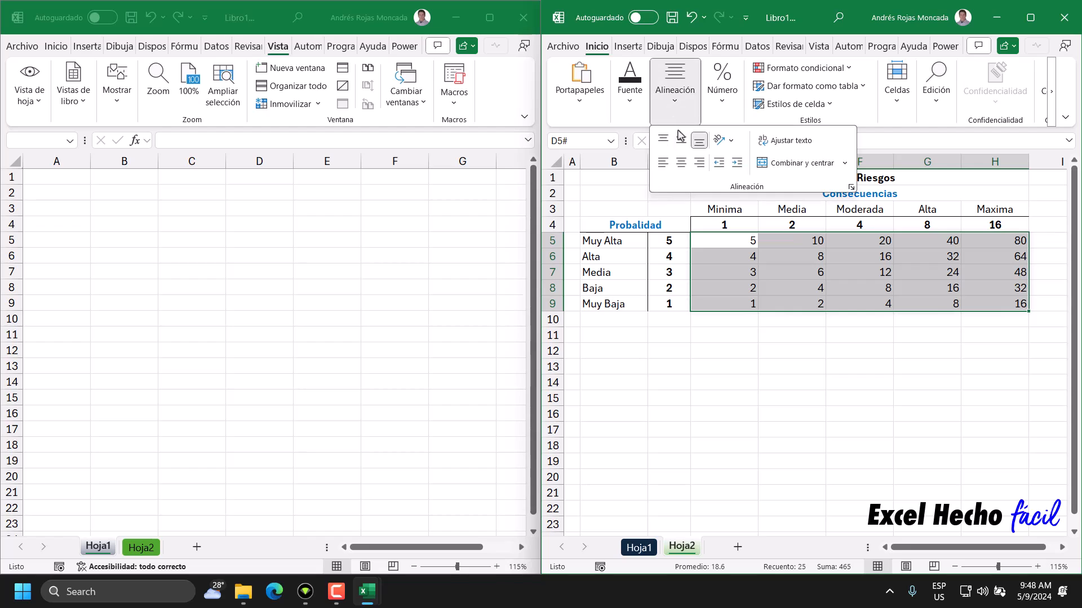
click(681, 163)
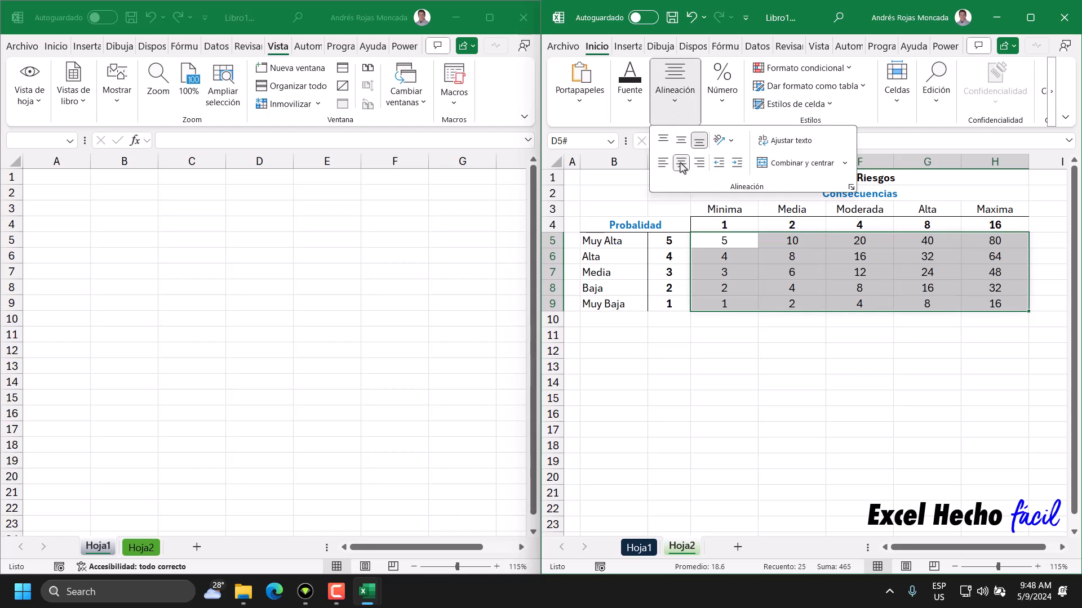
click(720, 347)
click(711, 350)
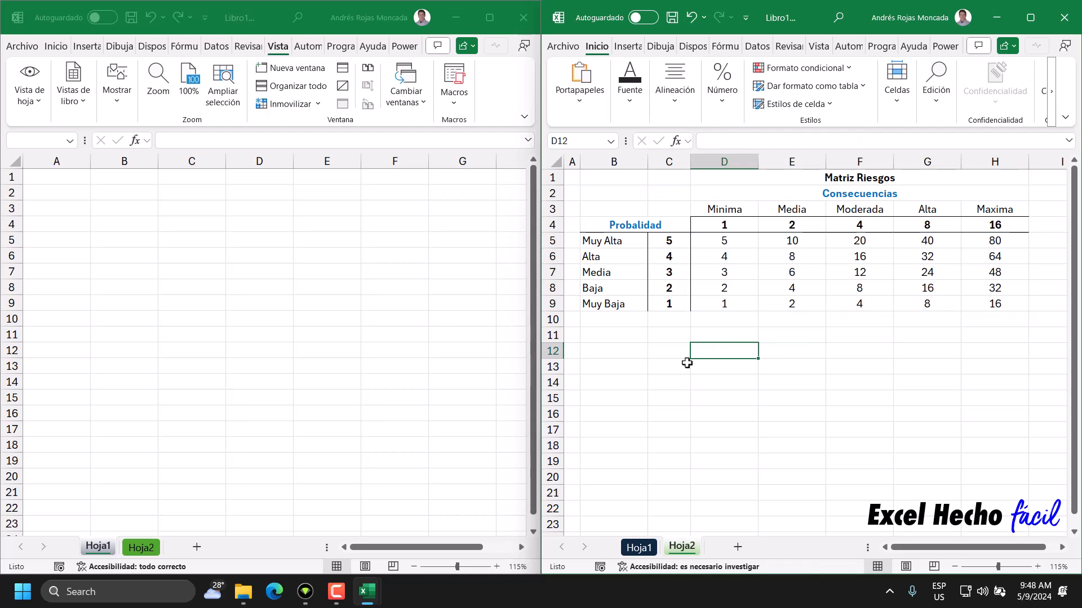
- Fill A11, below the risk matrix, with light green to start the colour legend
click(574, 336)
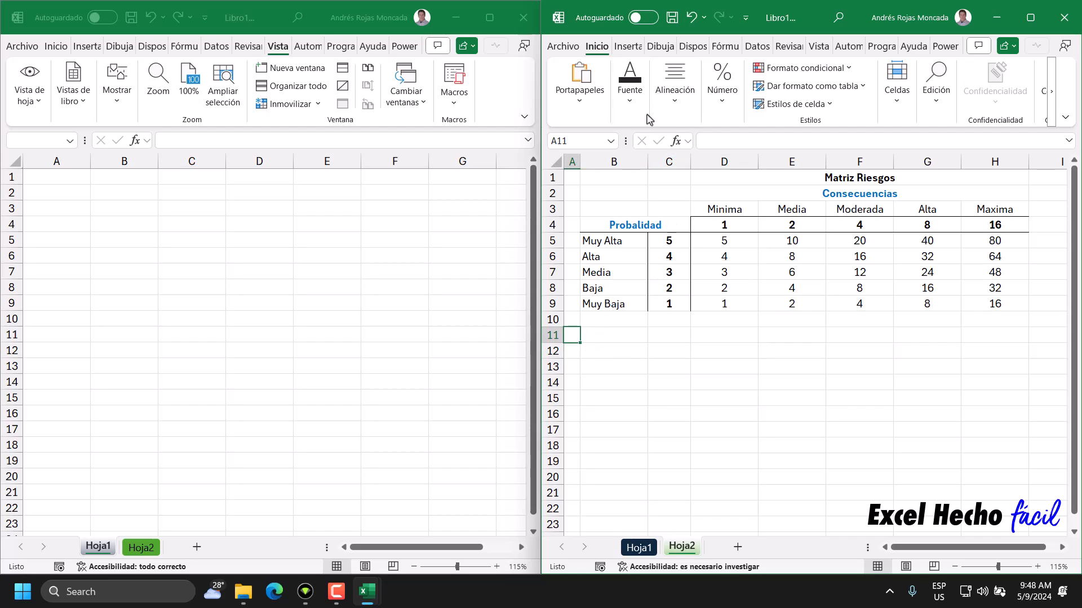
click(629, 88)
click(735, 165)
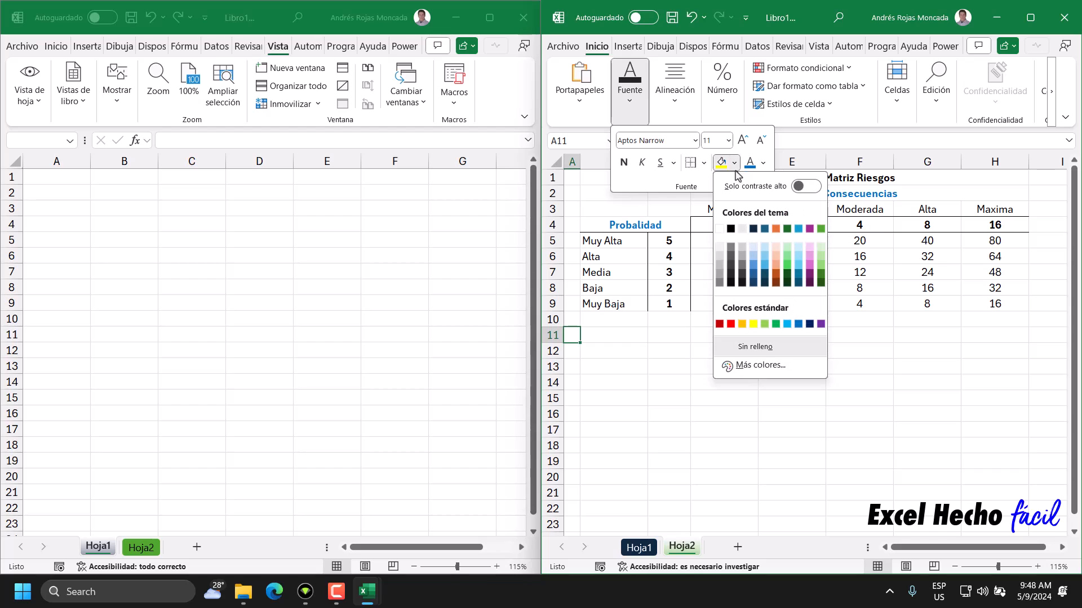
click(777, 323)
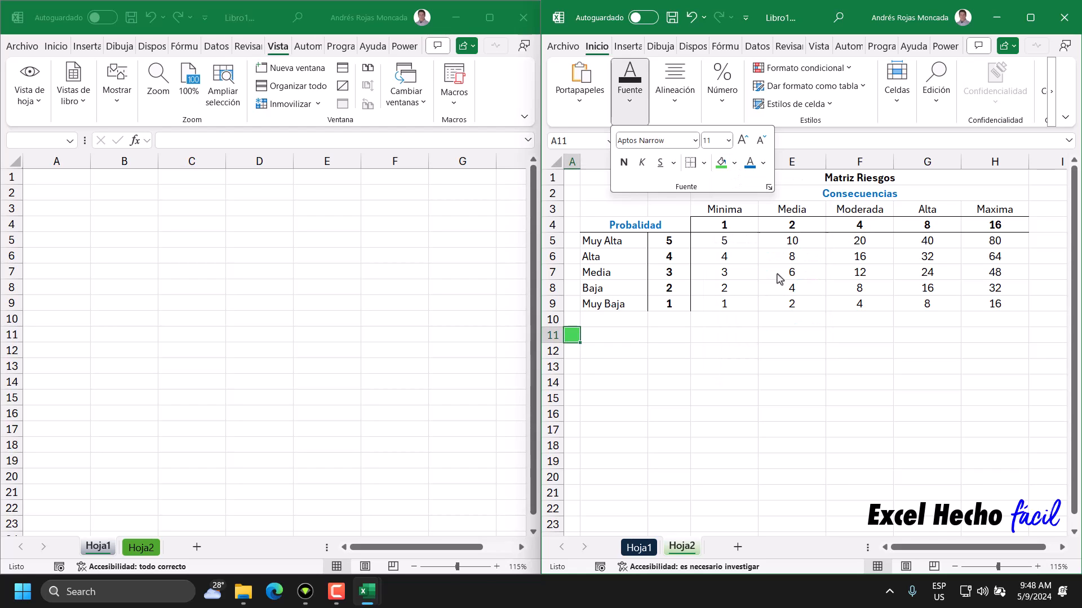
click(574, 358)
click(574, 355)
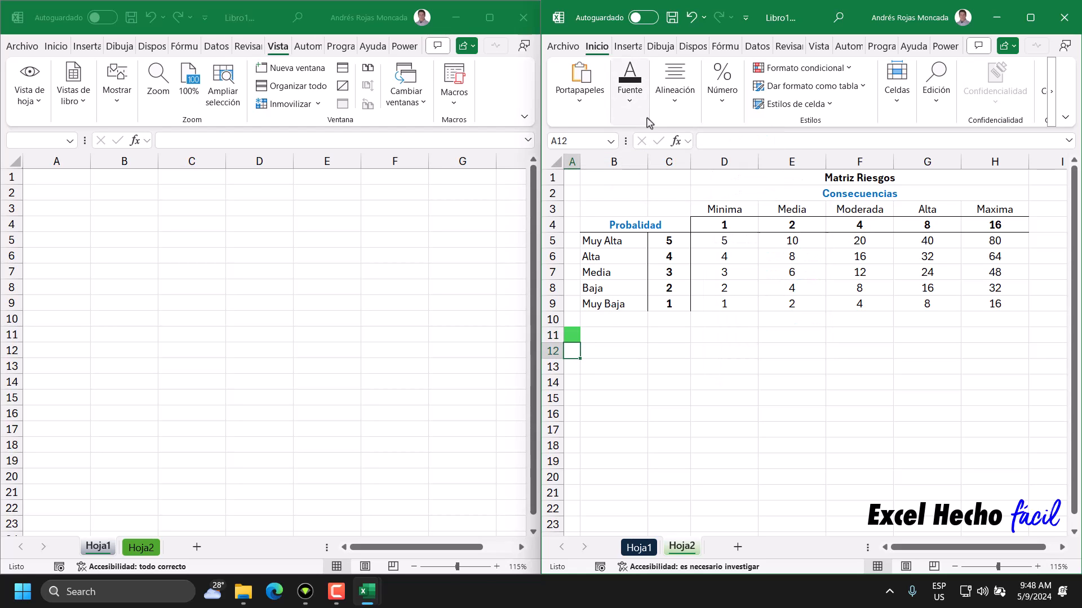
- Label the green legend colour "Riesgo Aceptable" in B11
click(620, 335)
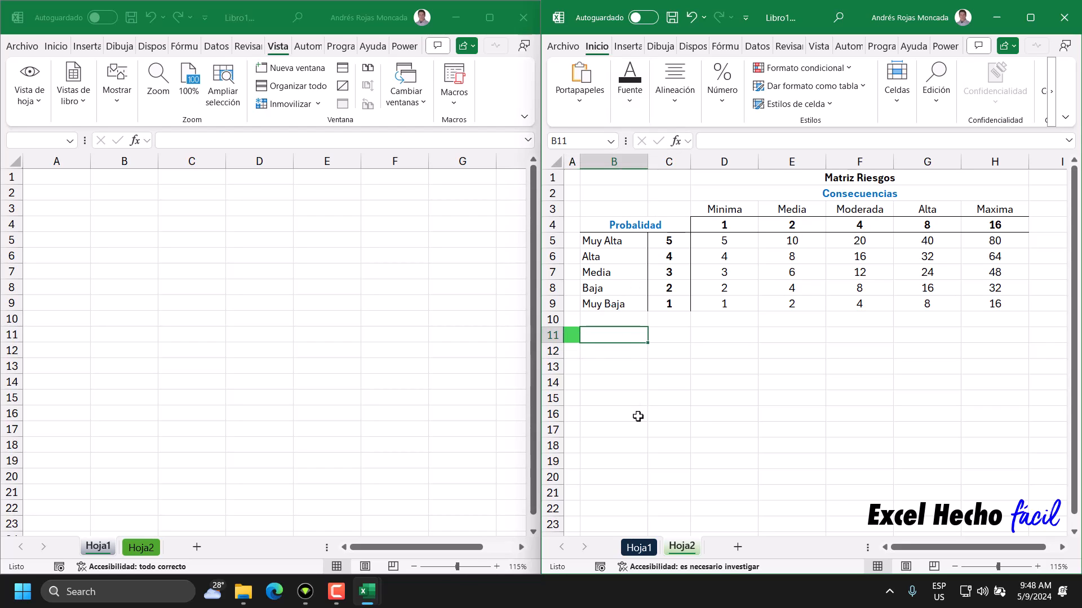
text(Rie)
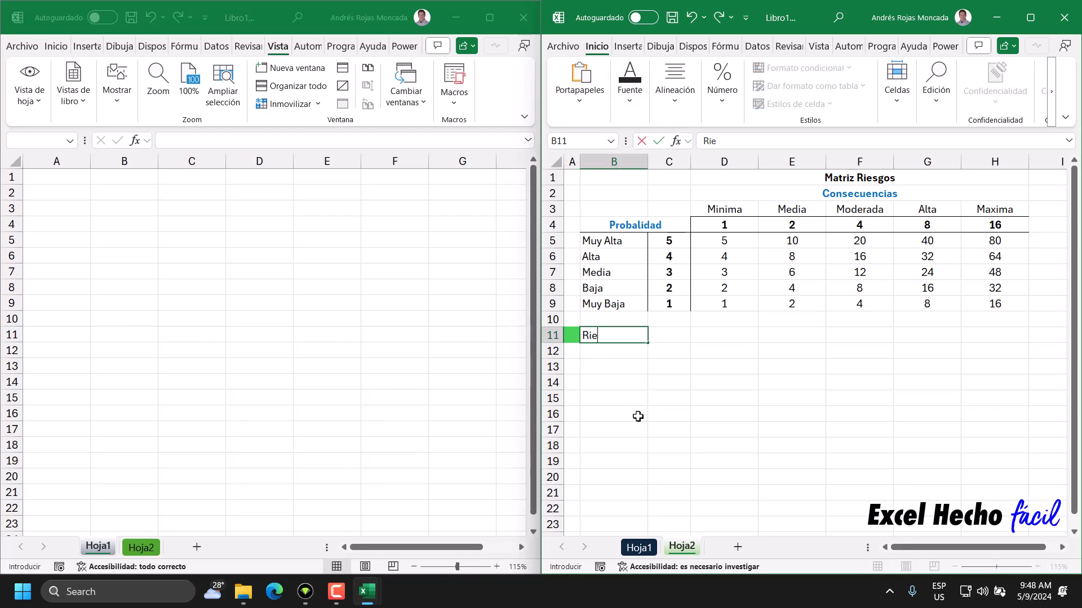
text(sgo Aceptable)
key(Return)
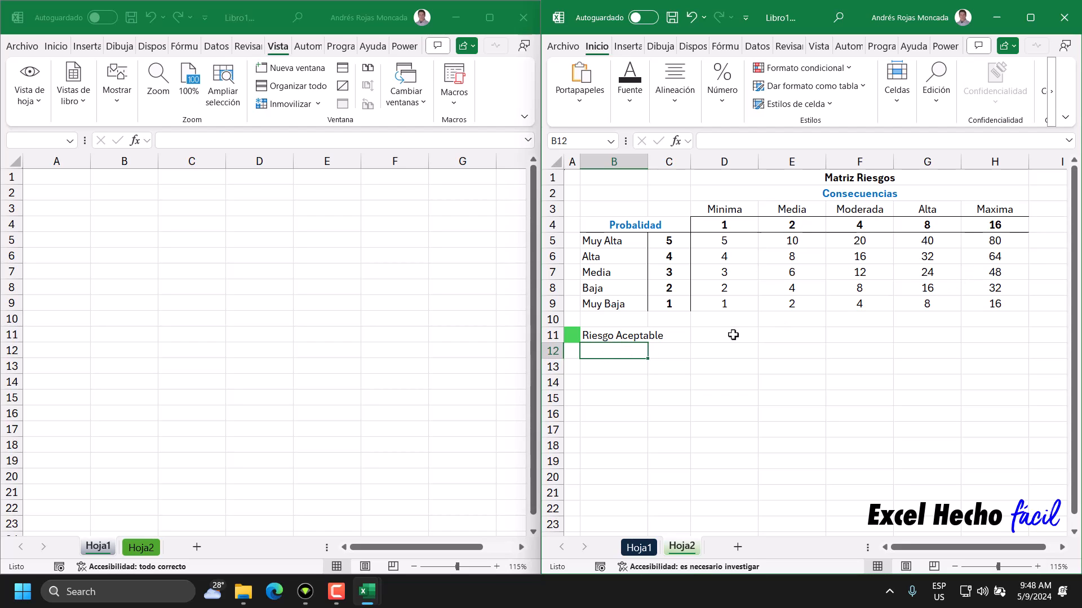
- Fill A12, the second legend cell, with standard yellow
click(573, 352)
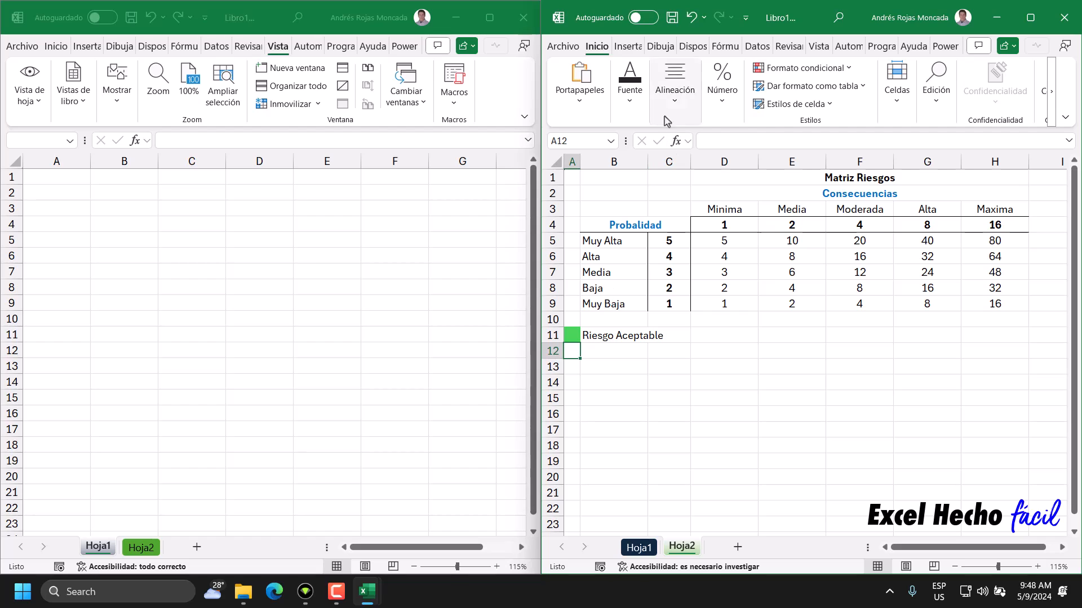
click(630, 87)
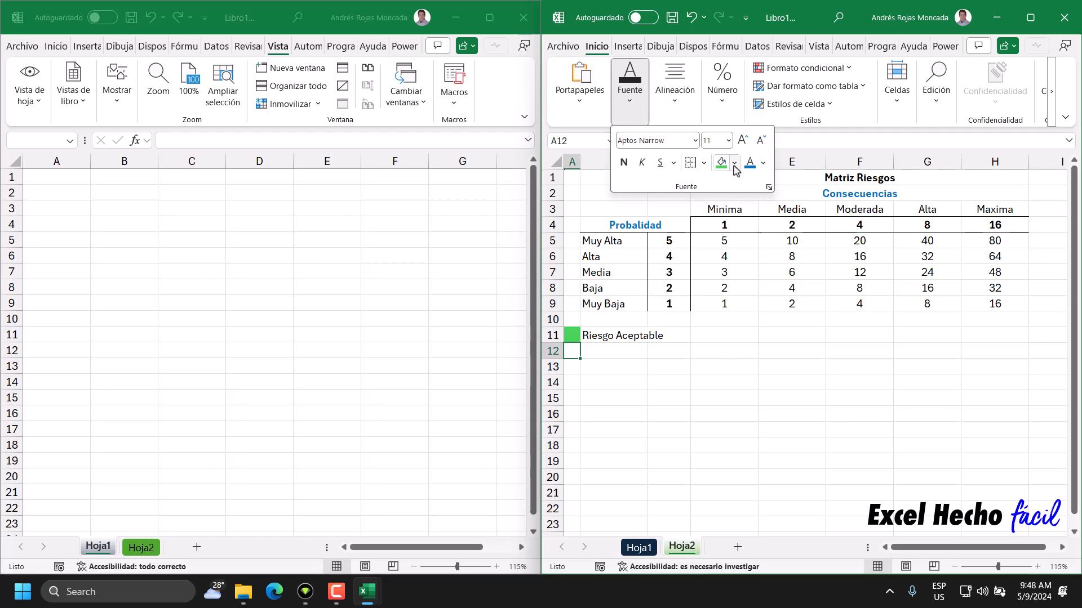
click(734, 164)
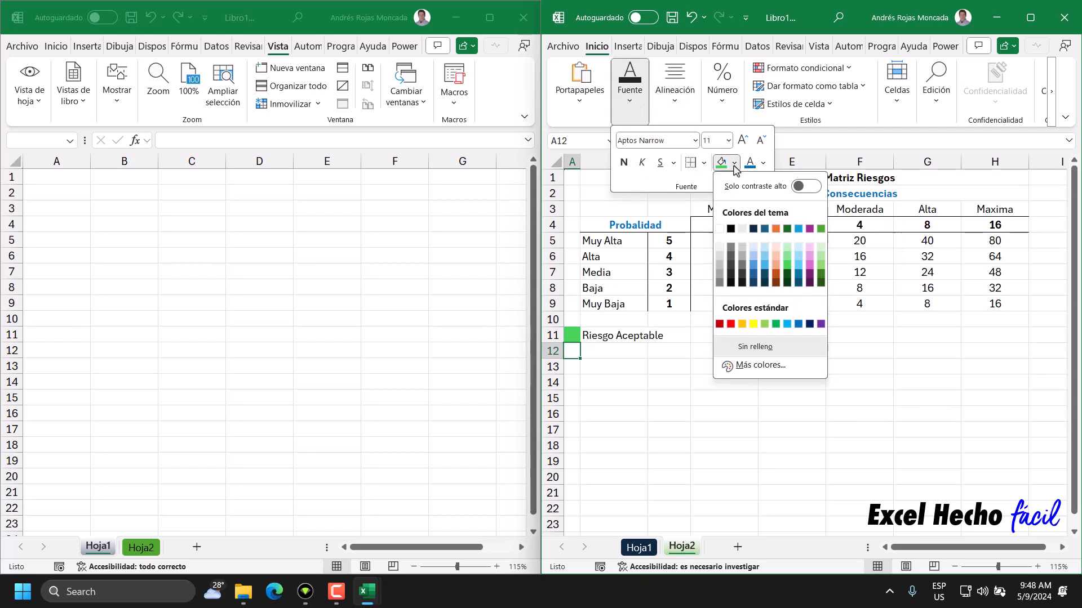
click(754, 324)
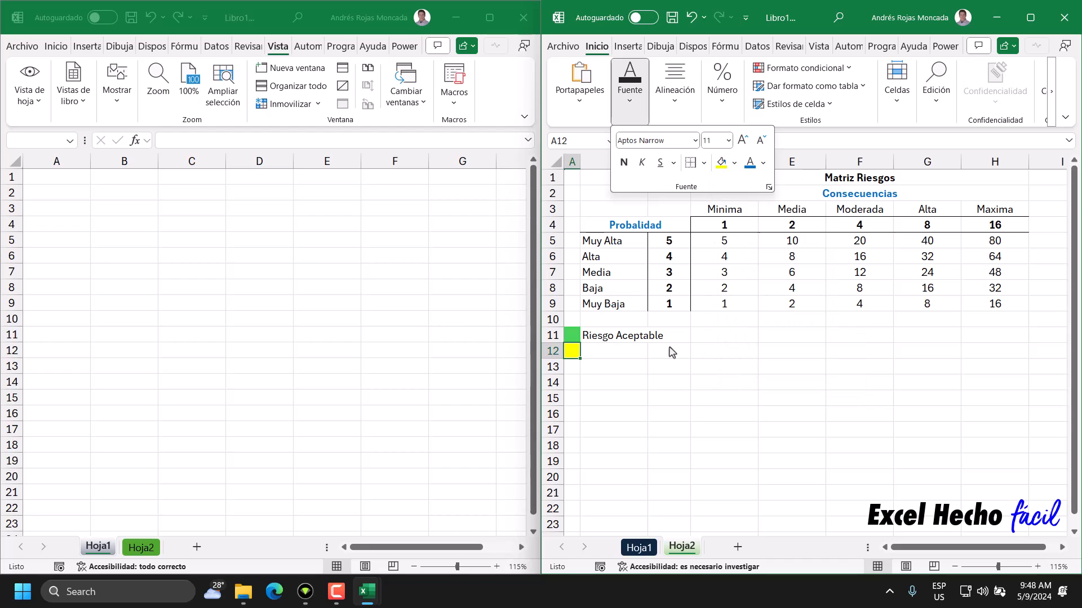
- Label the yellow legend colour "Riesgo Tolerable" in B12
click(607, 355)
text(Riesgo )
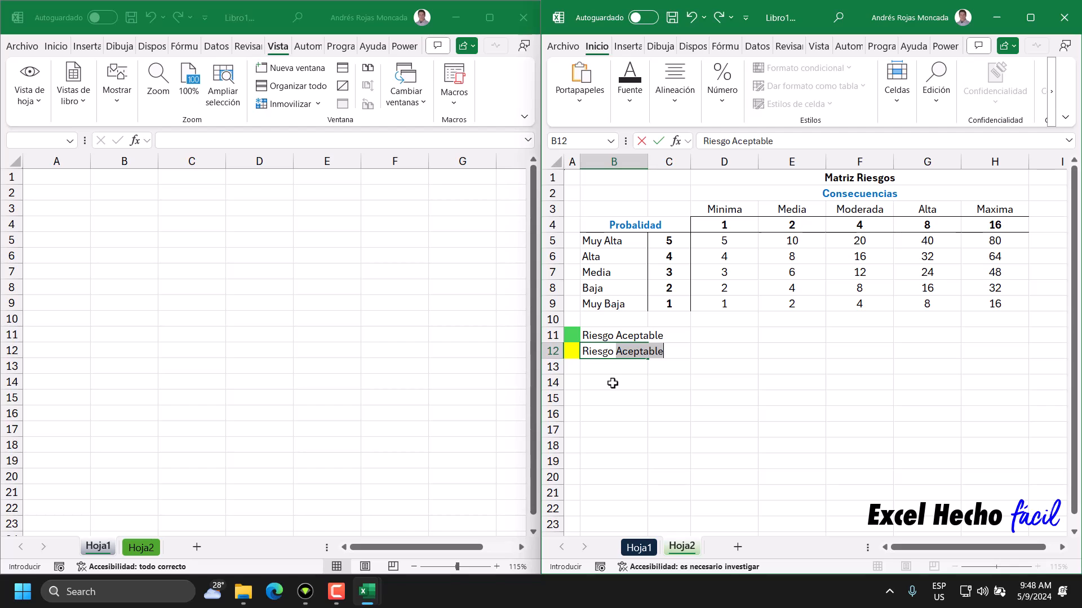
text(Toreble)
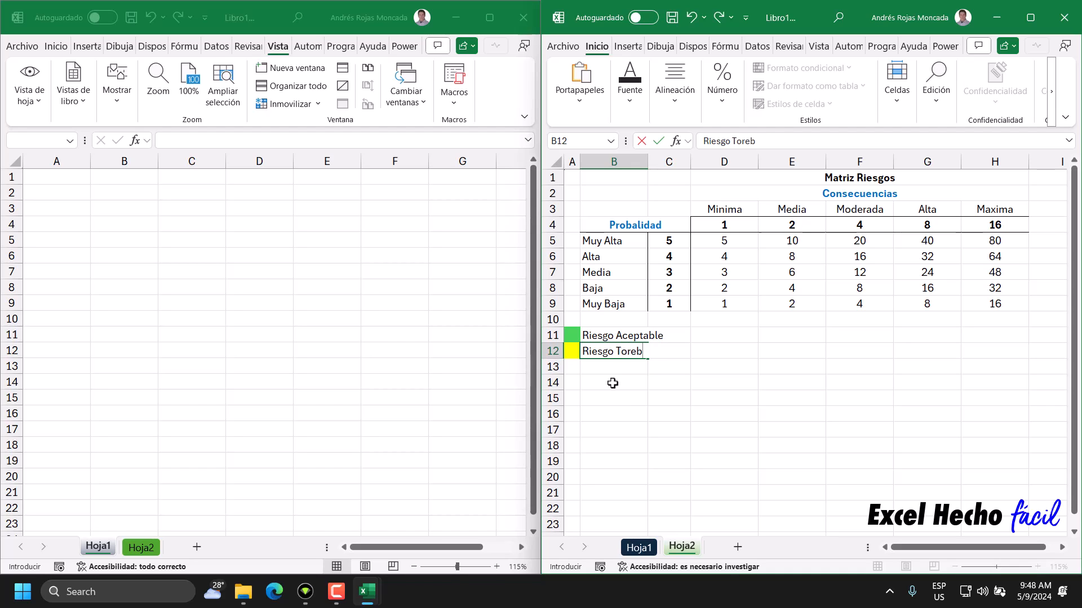
key(BackSpace)
key(BackSpace)
key(BackSpace)
text(erable)
key(Return)
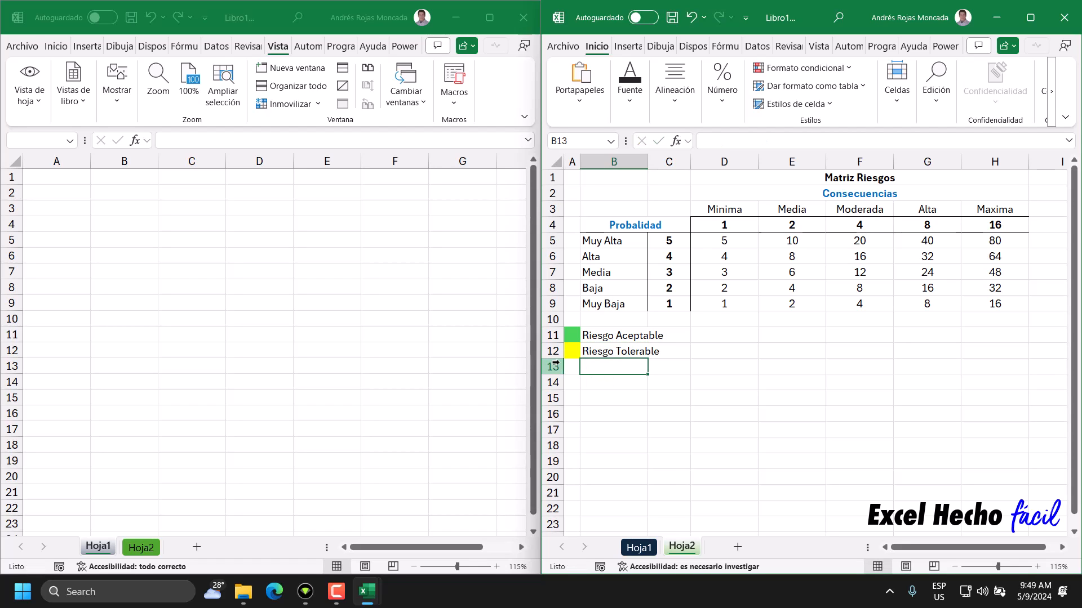
- Fill legend cell A13 with the theme orange and A14 with standard red
click(572, 367)
click(641, 111)
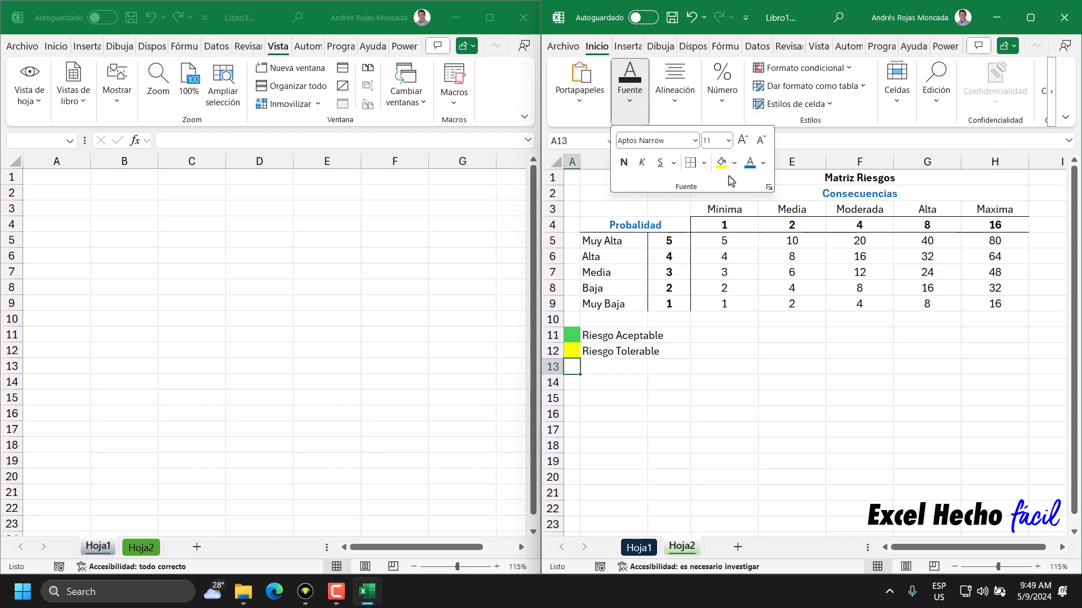
click(734, 163)
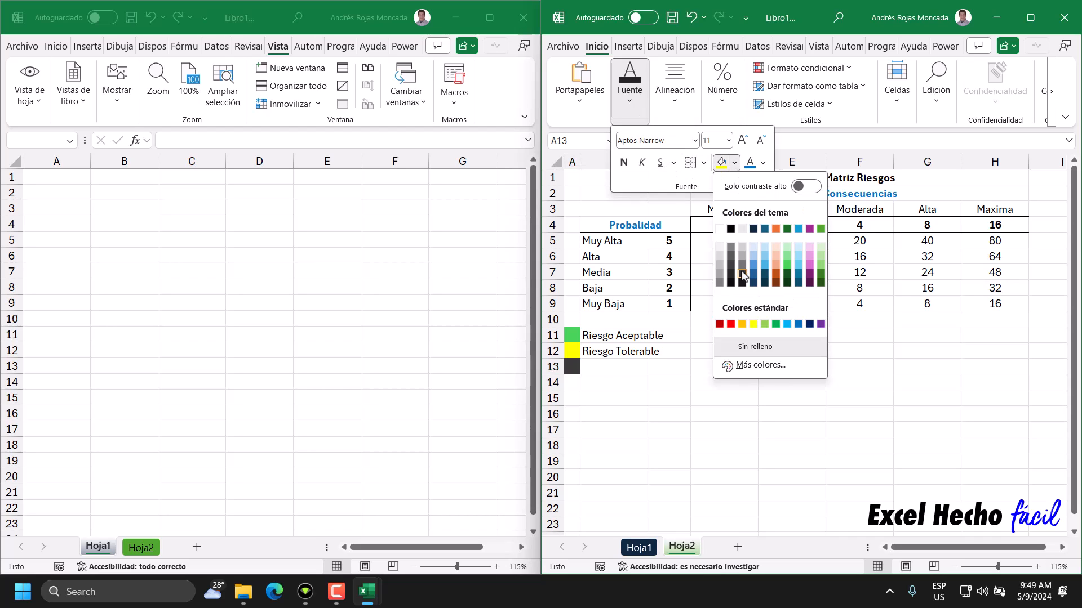
click(776, 230)
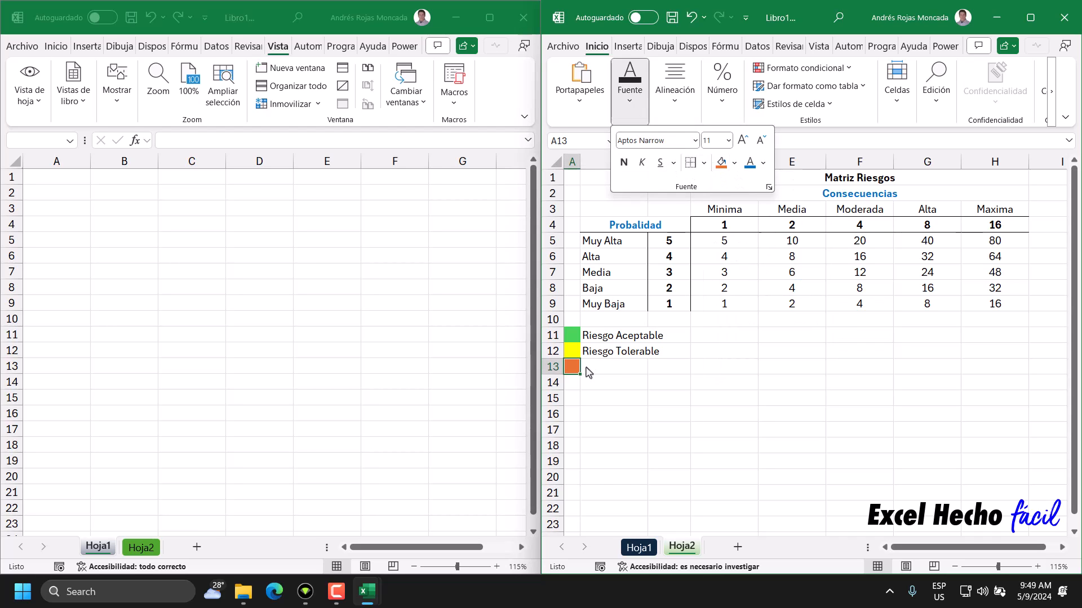
click(576, 385)
click(629, 88)
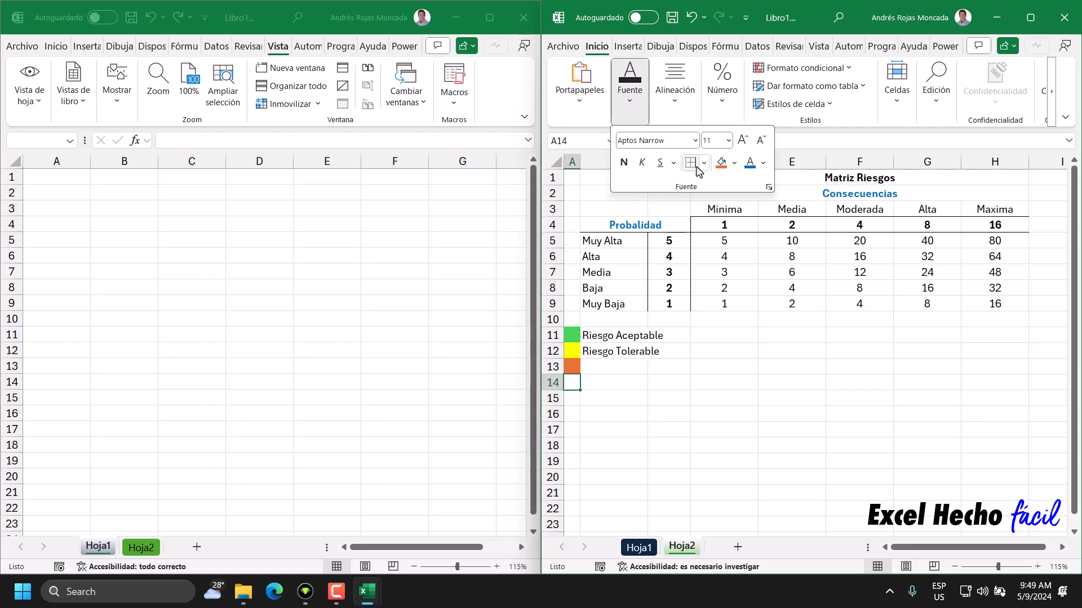
click(734, 163)
click(733, 325)
- Label the orange and red legend colours "Riesgo Alto" in B13 and "Riesgo Extremo" in B14
click(613, 365)
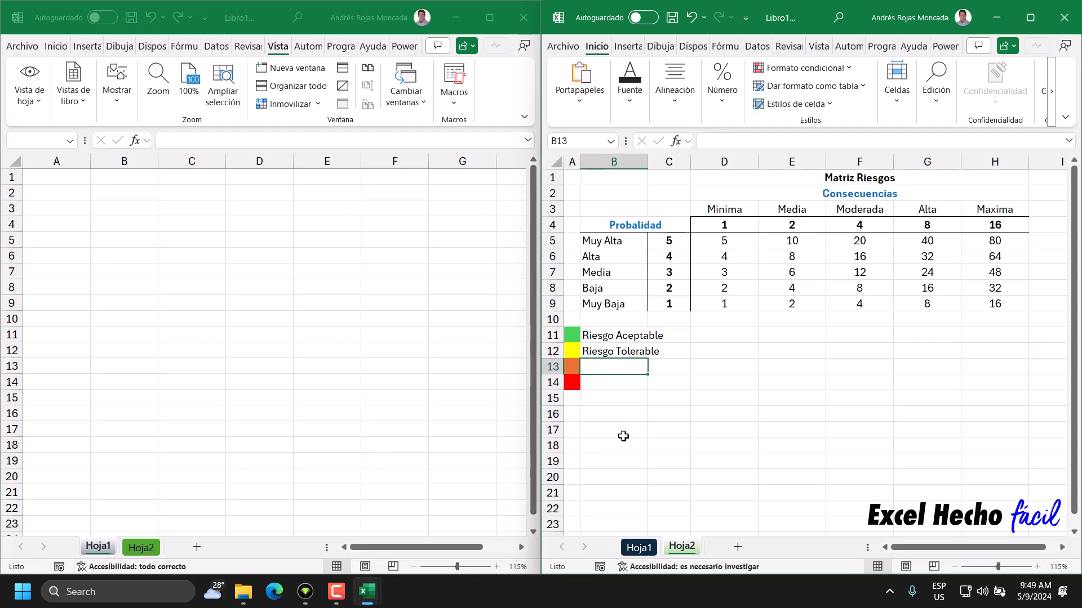
text(Riesgo A)
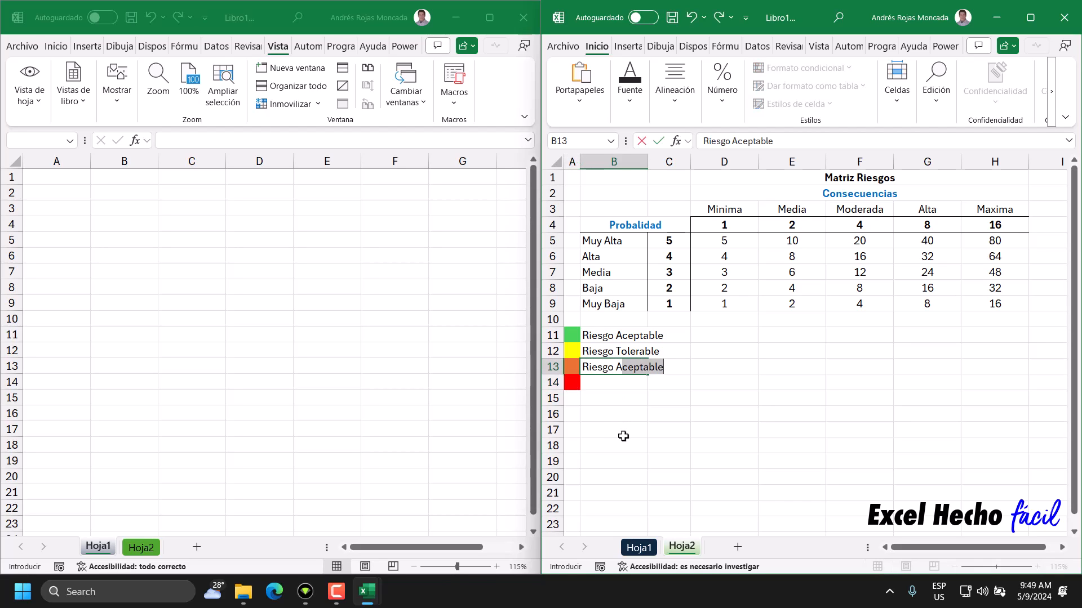
text(lto)
key(Return)
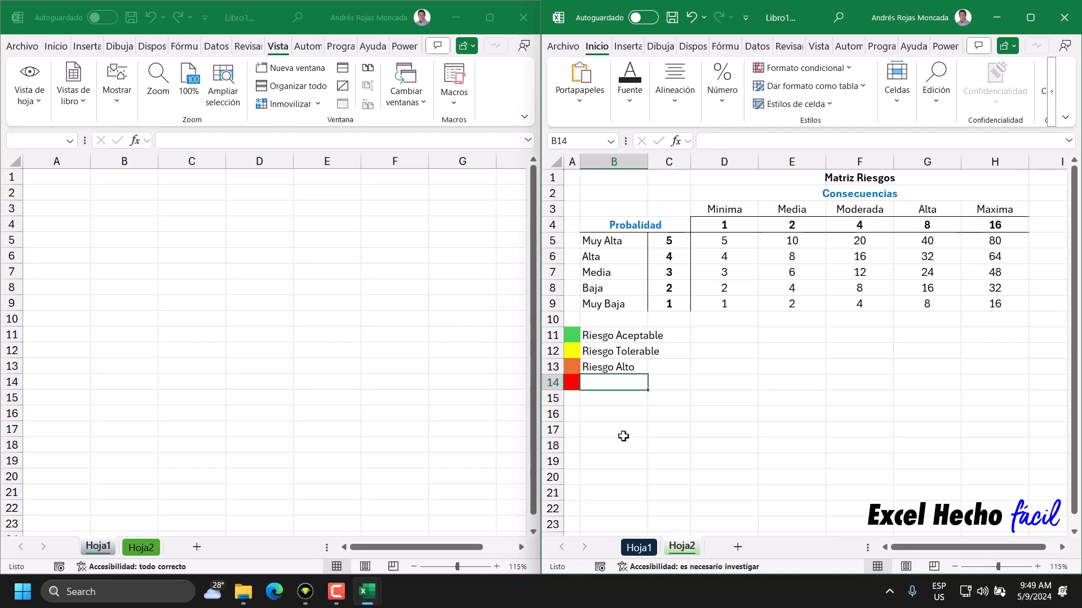
text(Riesgo)
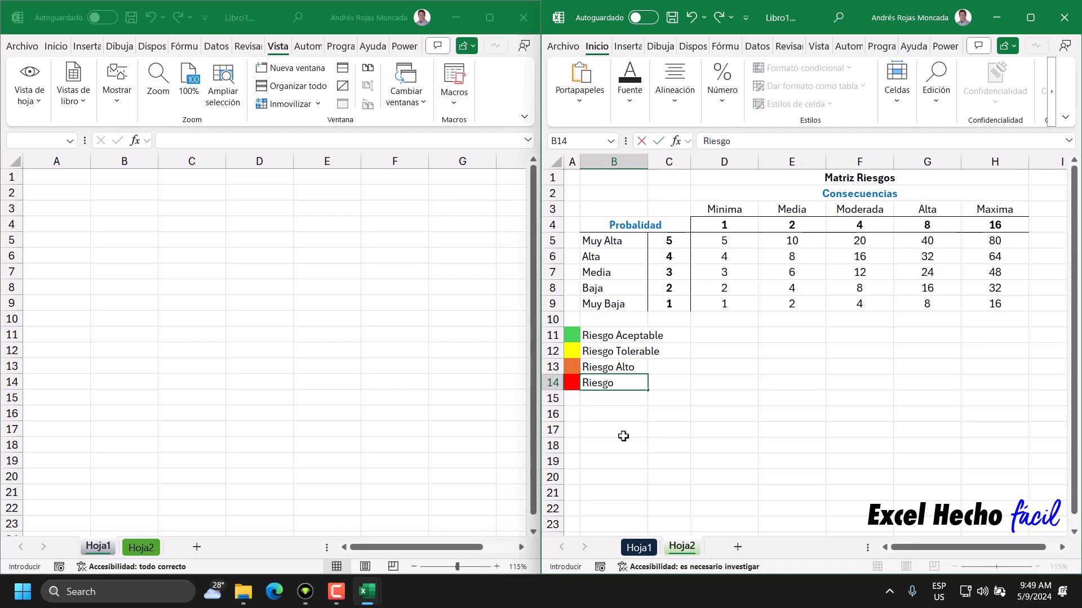
text( Extremo)
key(Return)
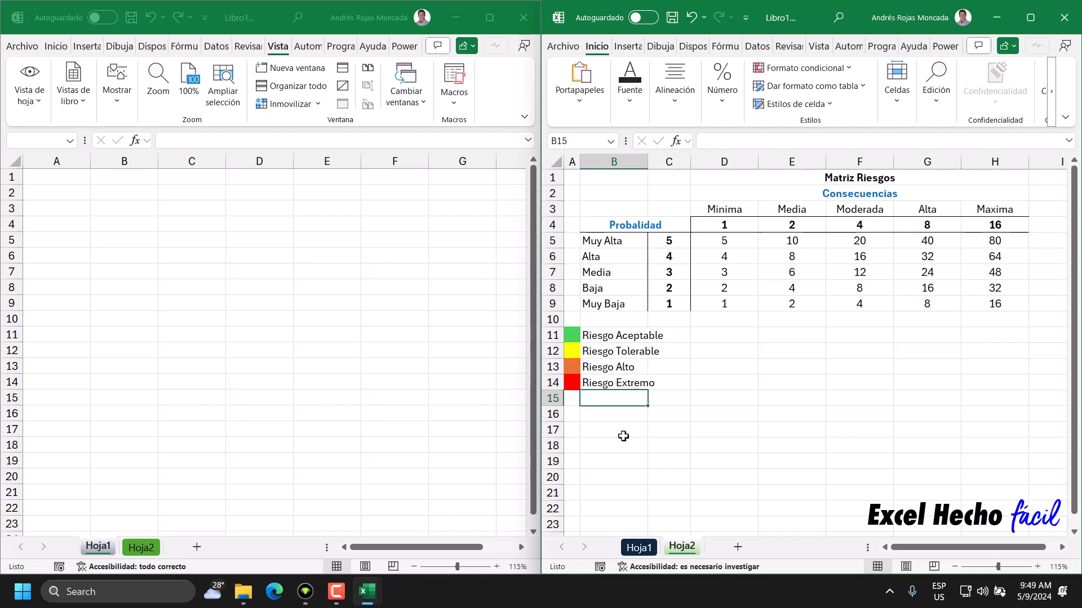
- Examine the legend categories in B11:B14 and the lowest scores in the matrix to identify the acceptable-risk cells
drag(606, 337, 609, 382)
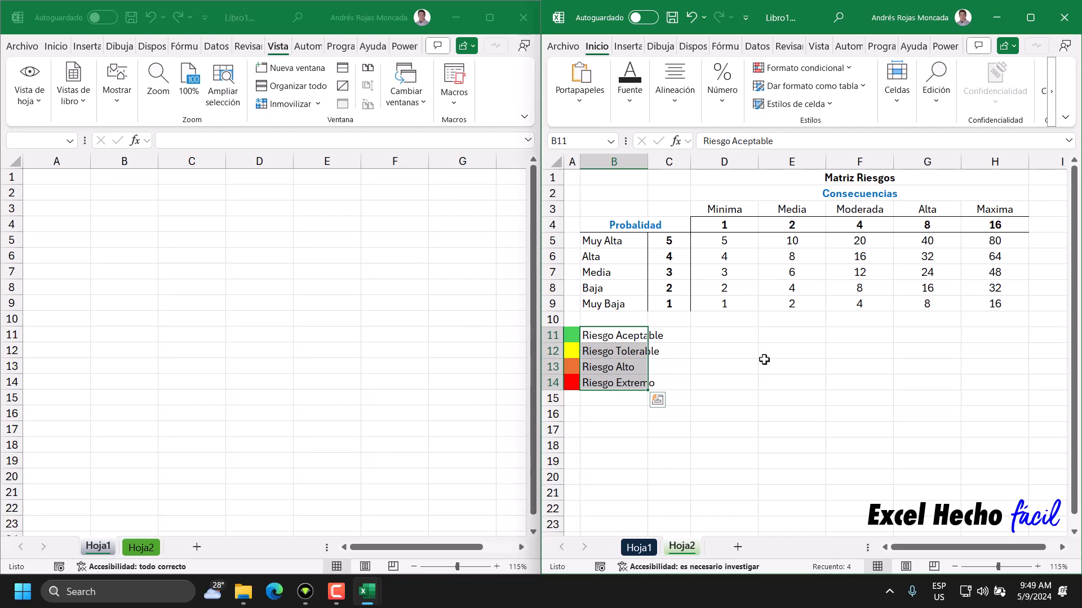
click(731, 246)
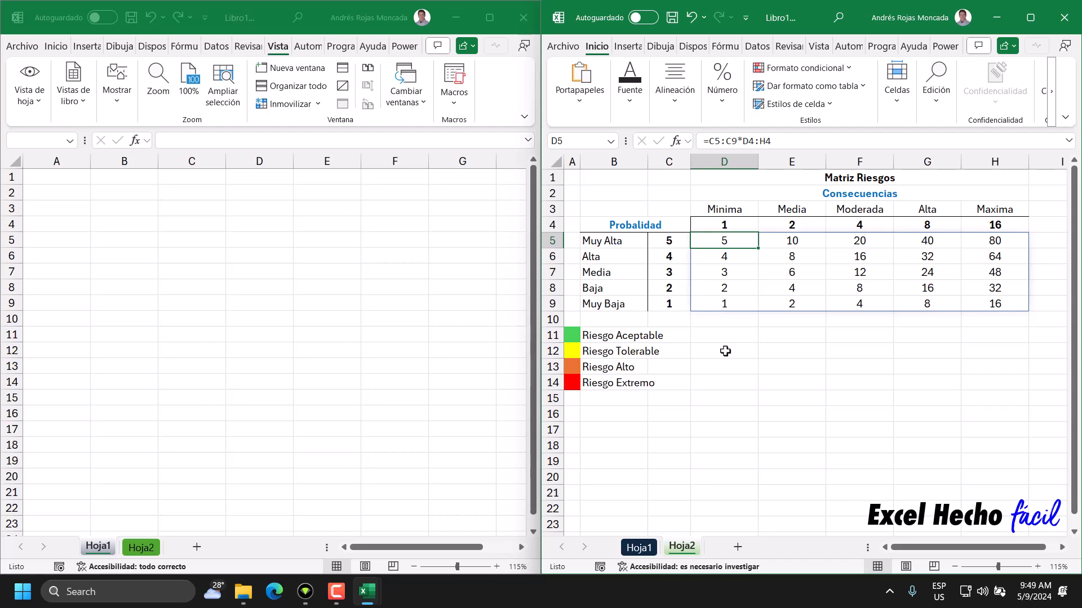
click(725, 259)
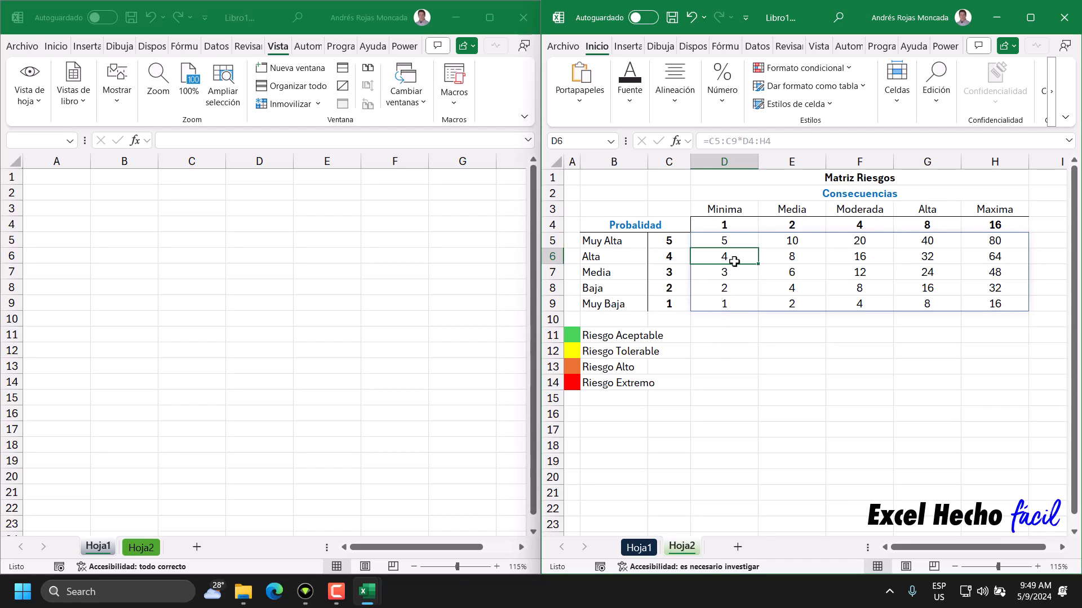
click(790, 288)
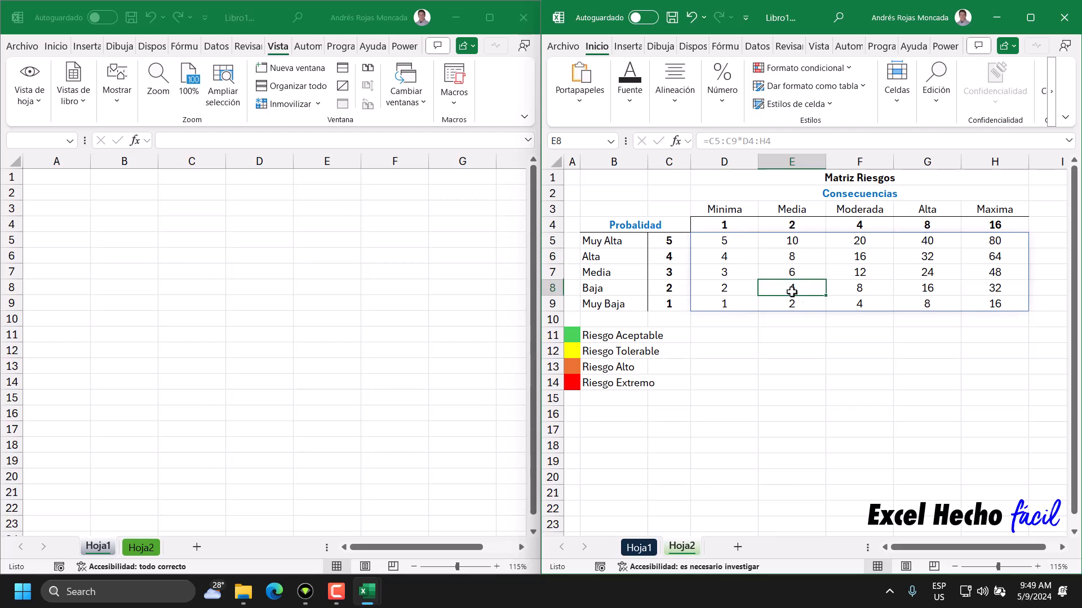
click(856, 307)
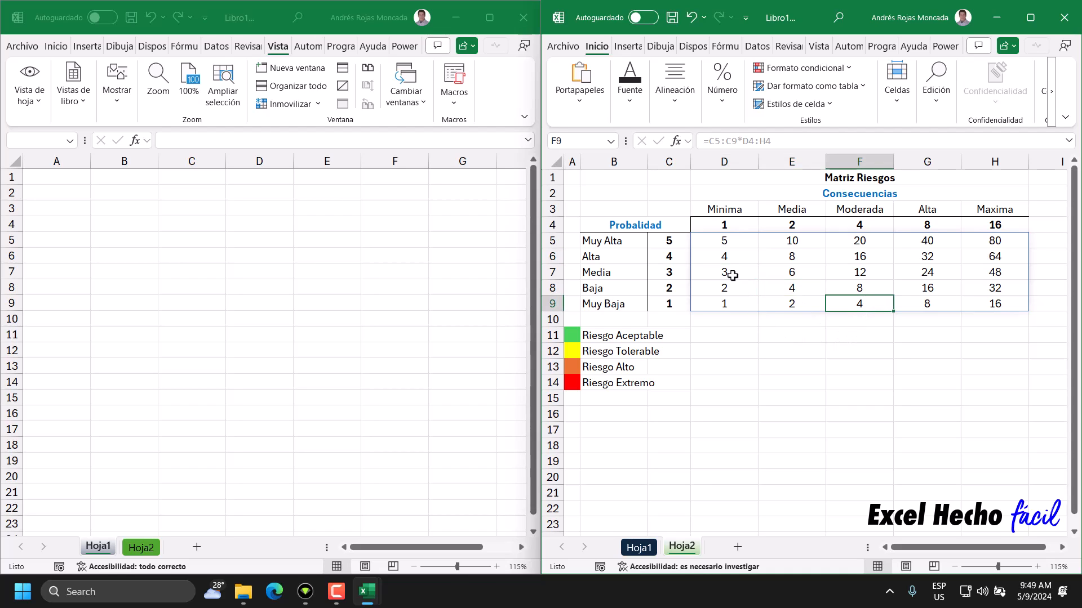
click(727, 257)
drag(727, 257, 725, 303)
drag(789, 292, 789, 303)
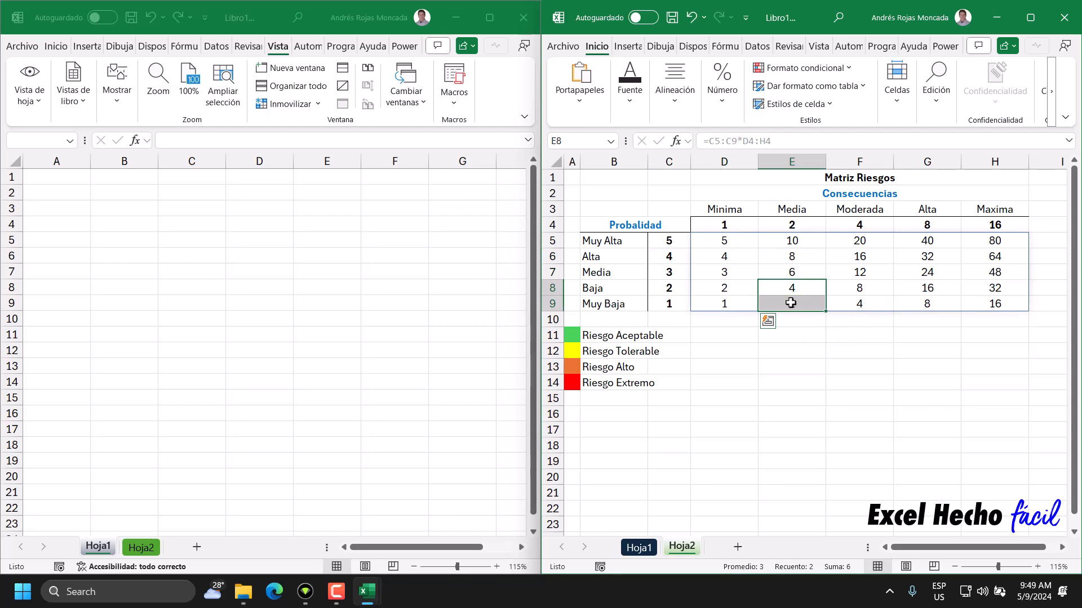
click(876, 306)
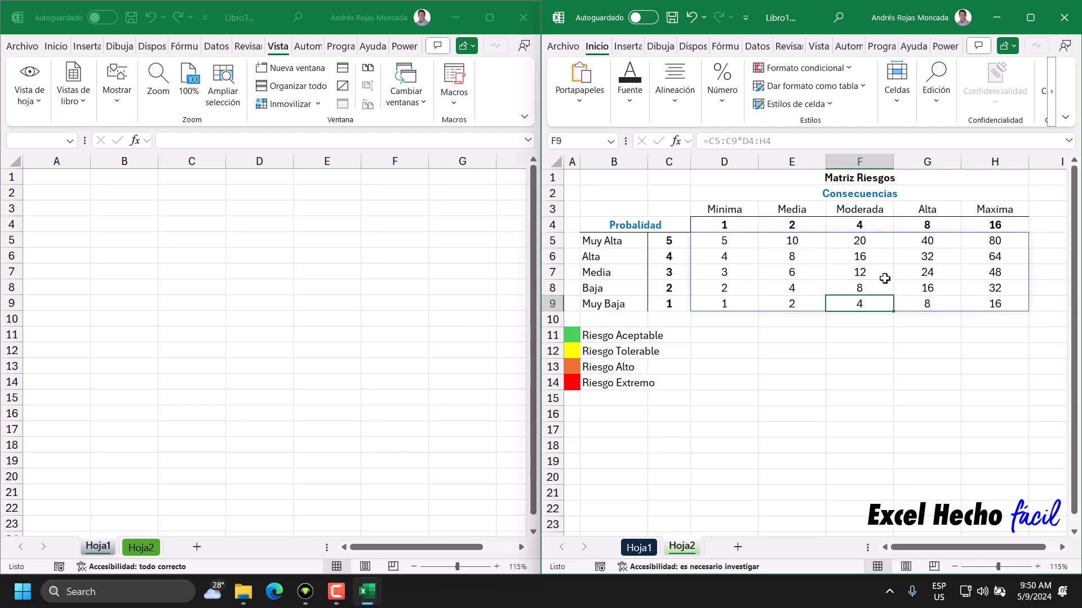
- Fill the acceptable-risk scores in D6:D9, E8:E9 and F9 with the same light green as the legend
drag(742, 258, 745, 303)
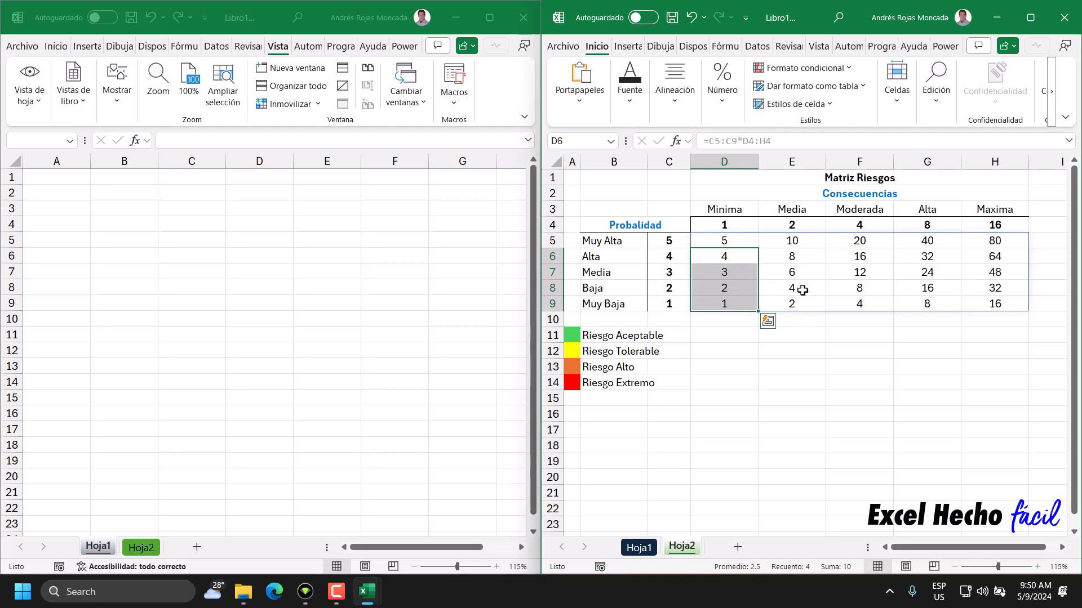
ctrl+drag(802, 289, 796, 304)
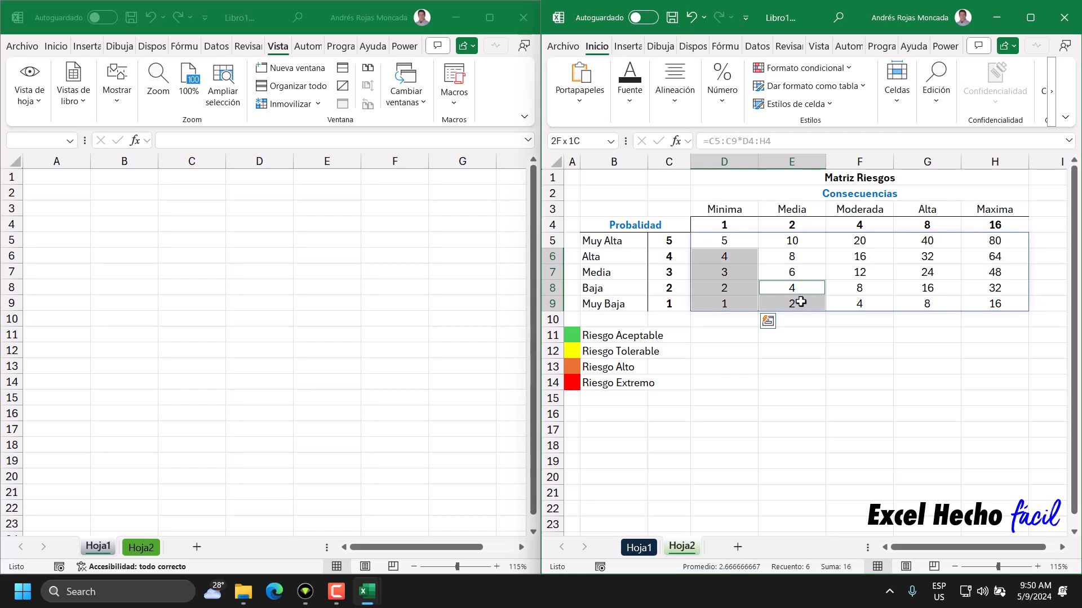
ctrl+click(863, 305)
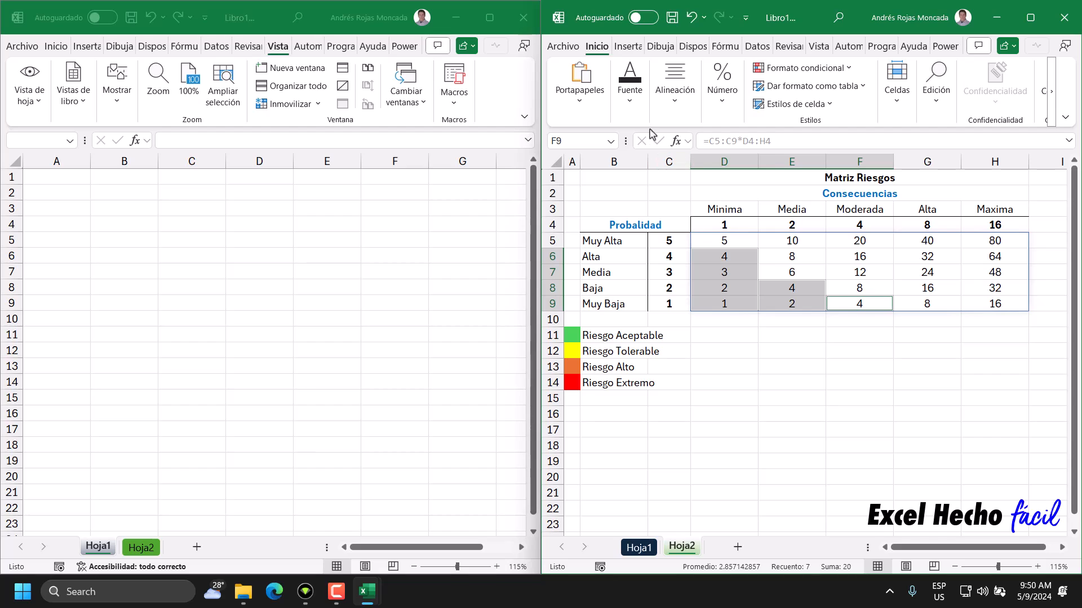
click(629, 84)
click(734, 163)
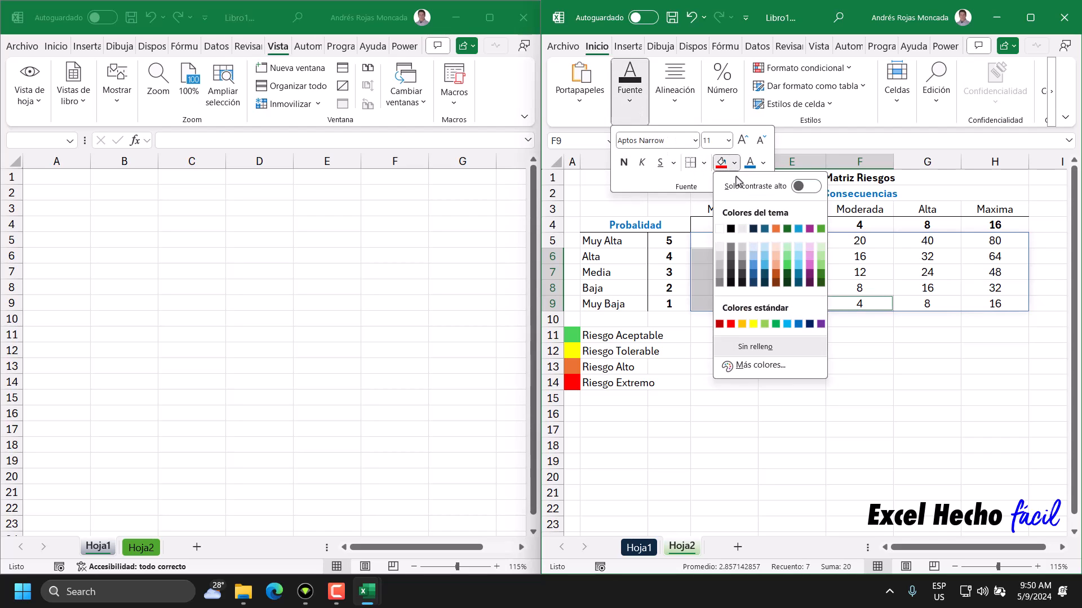
click(787, 272)
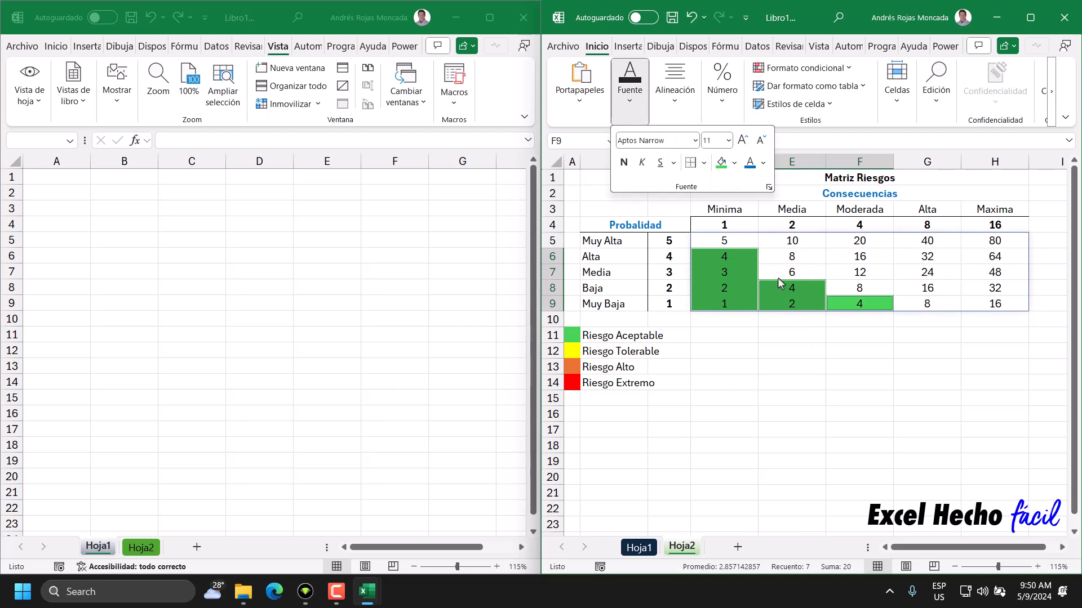
- Make the scores in the green acceptable-risk cells bold with a white font colour
click(762, 164)
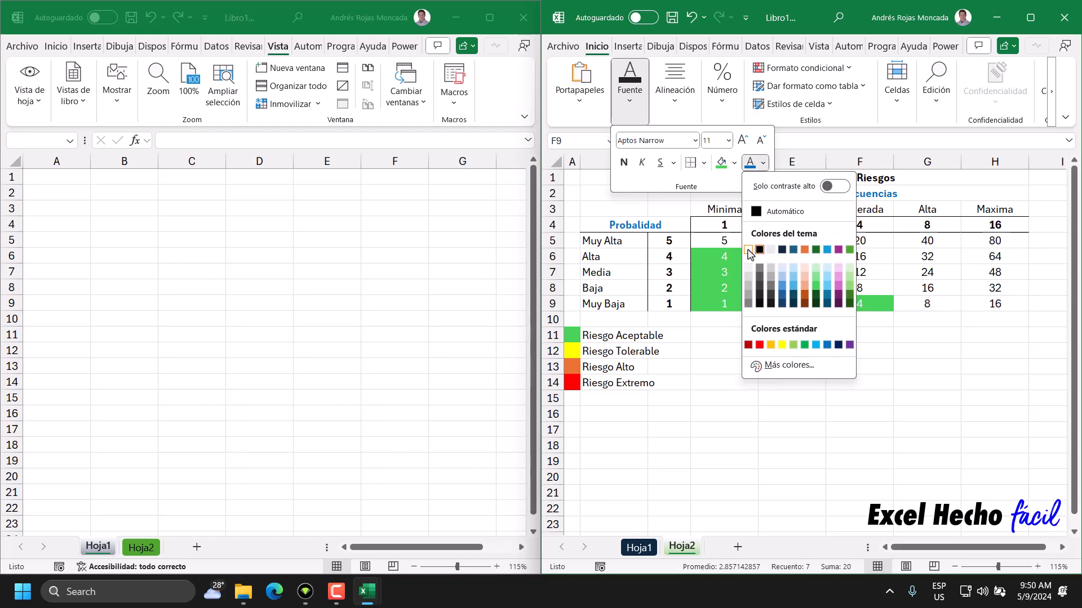
click(748, 249)
click(624, 164)
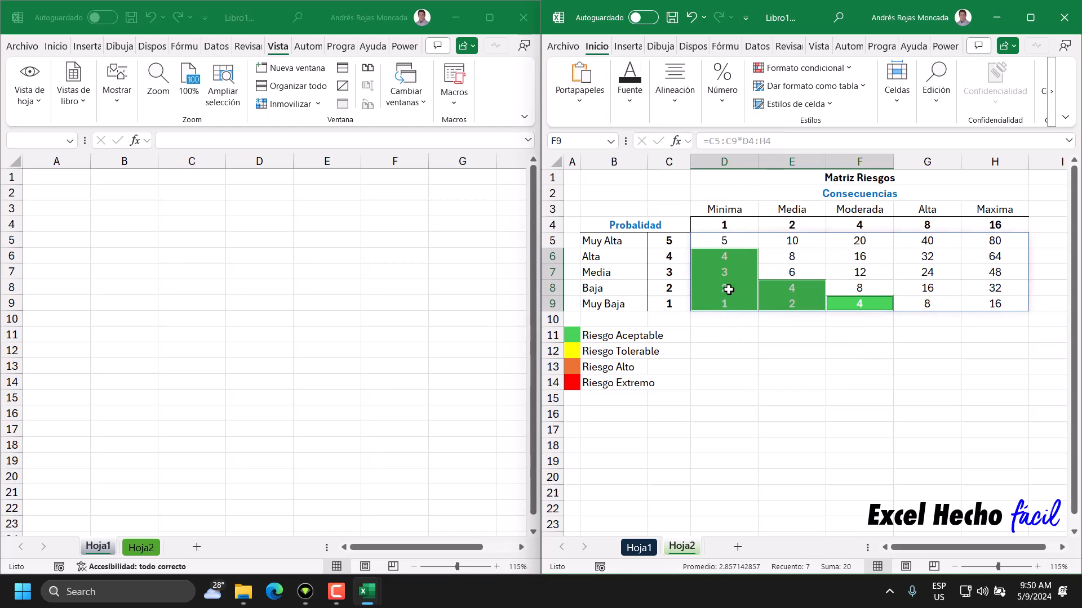
click(735, 316)
click(728, 331)
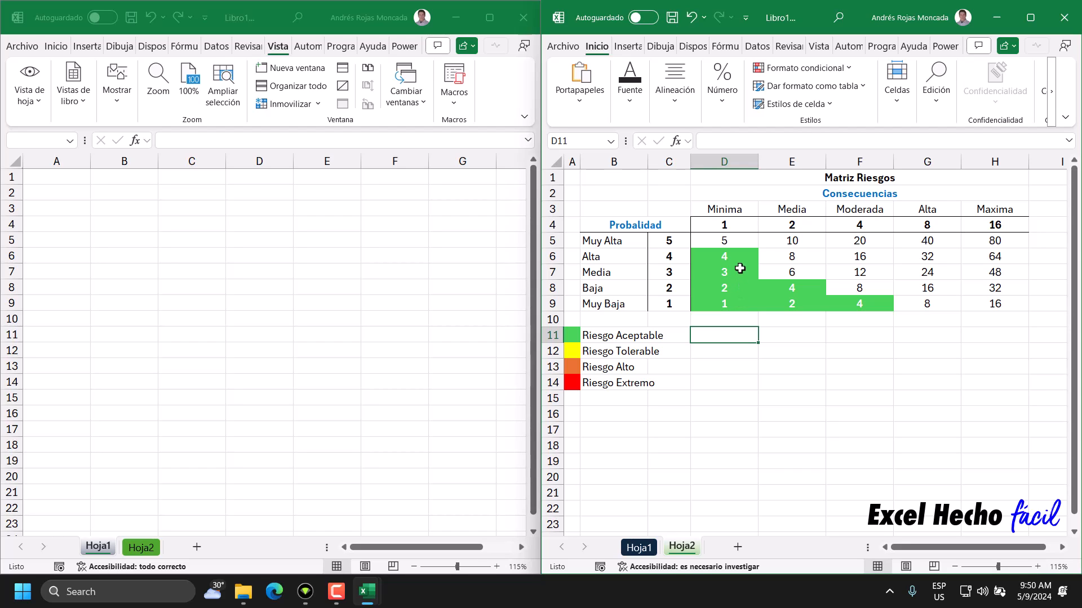
- Fill the tolerable-risk scores in D5, E5:E7, F7:F8 and G9 with standard yellow
click(738, 244)
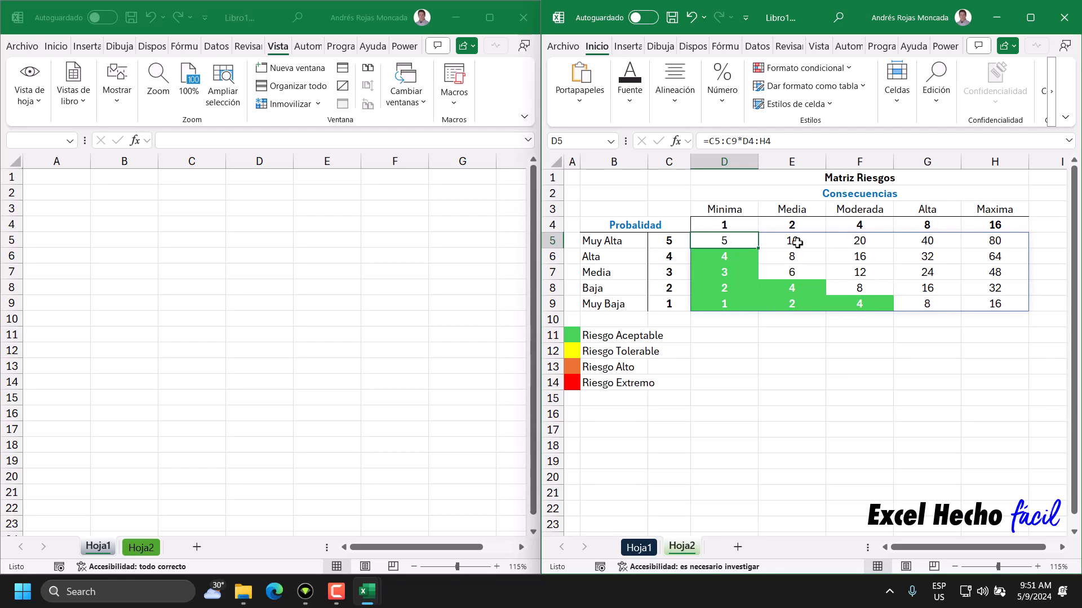
drag(797, 241, 795, 273)
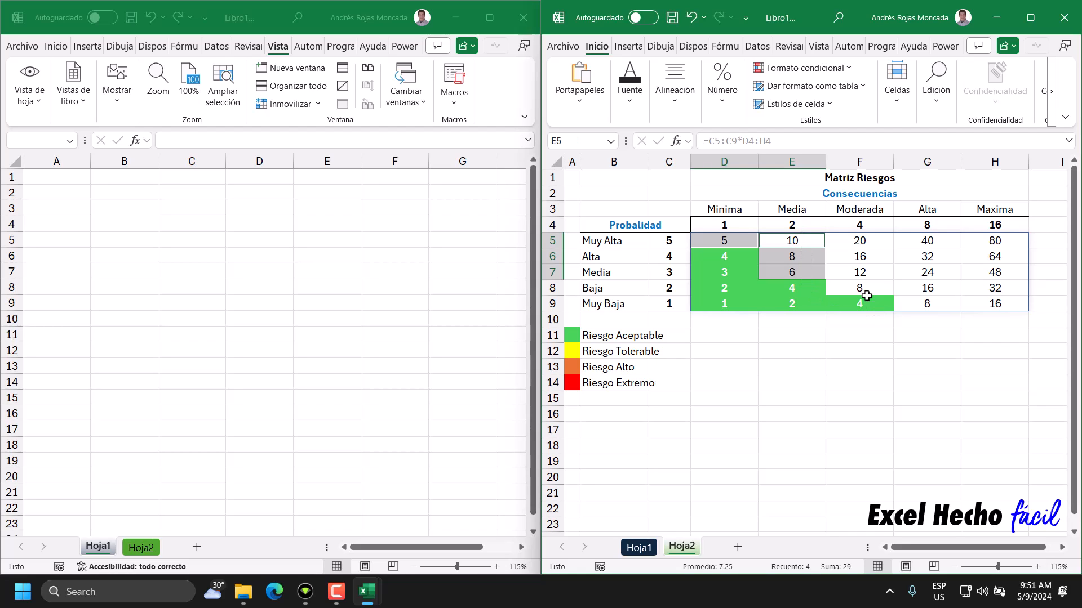
ctrl+click(865, 275)
drag(865, 275, 870, 288)
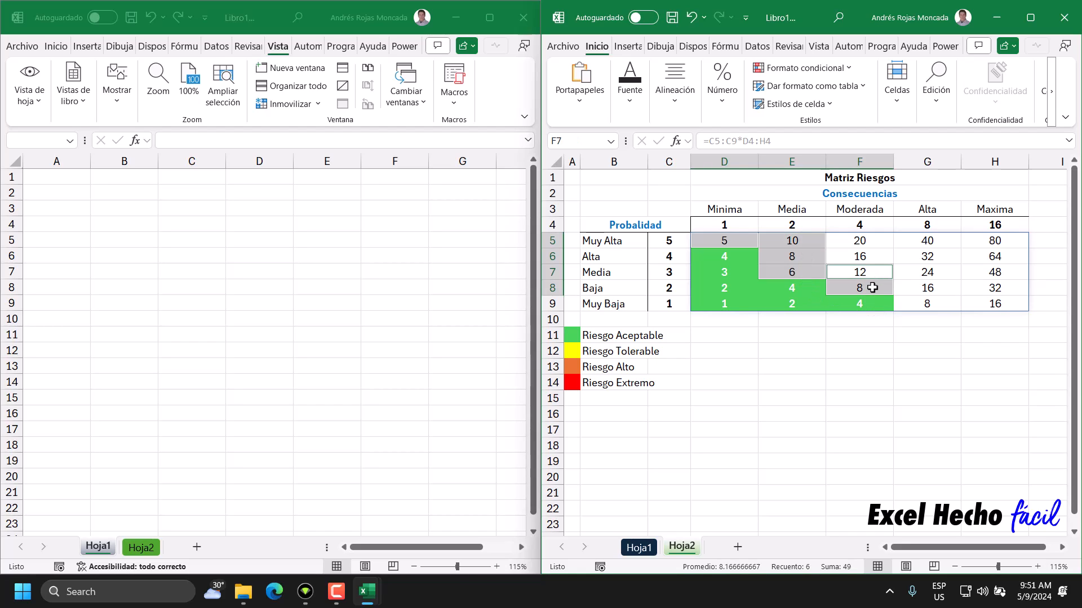
ctrl+click(924, 306)
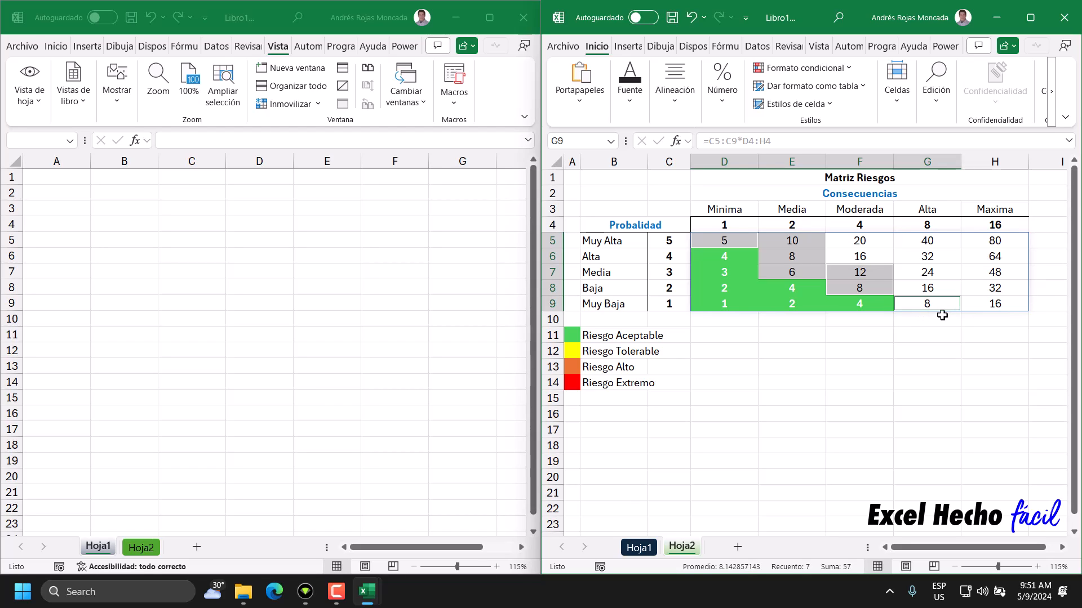
click(639, 105)
click(735, 164)
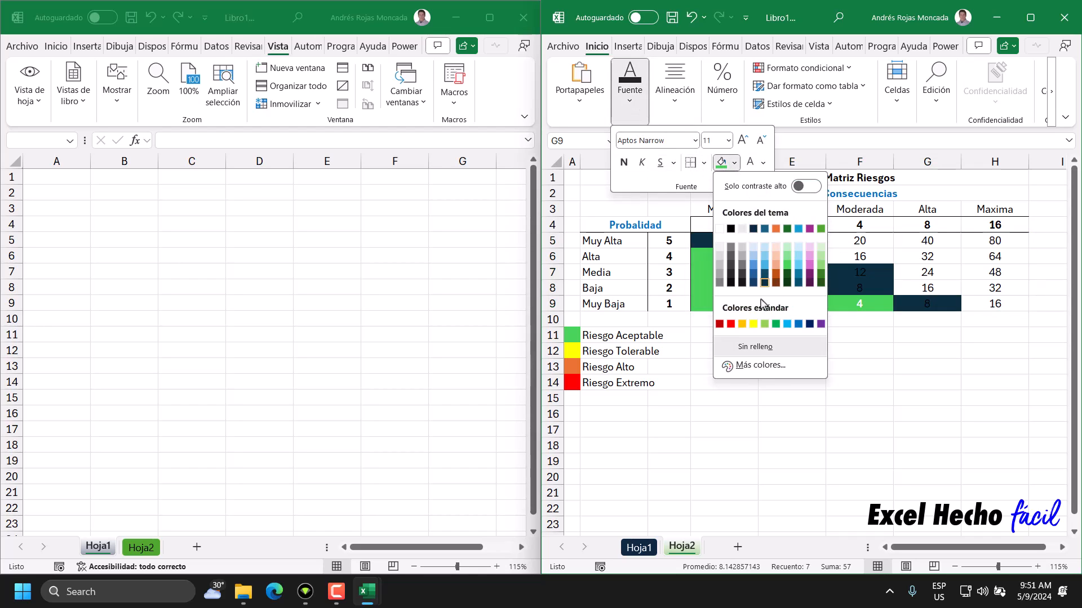
click(753, 324)
click(761, 279)
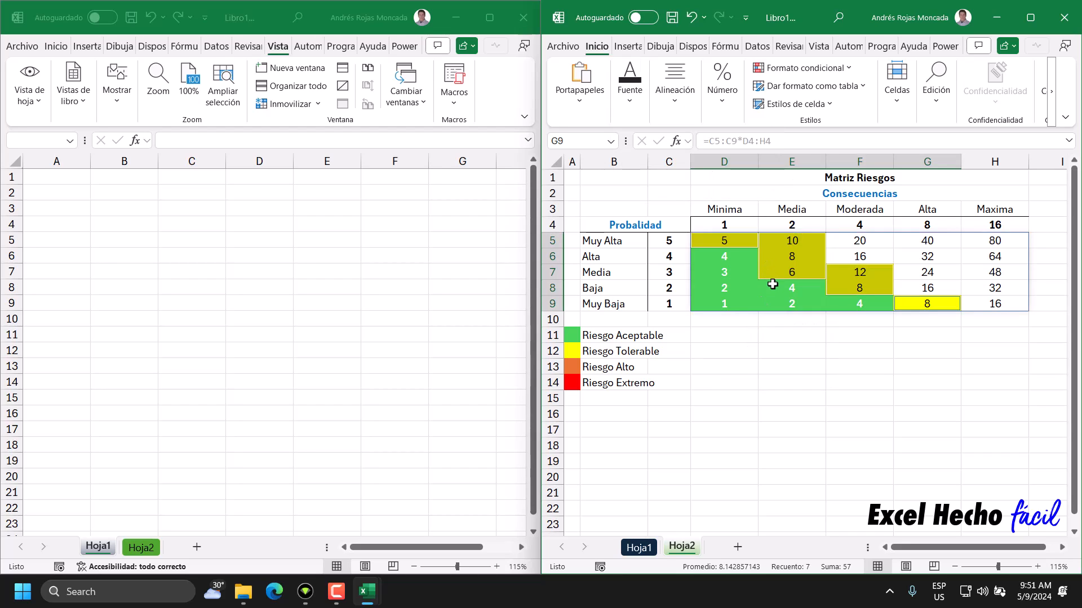
click(784, 271)
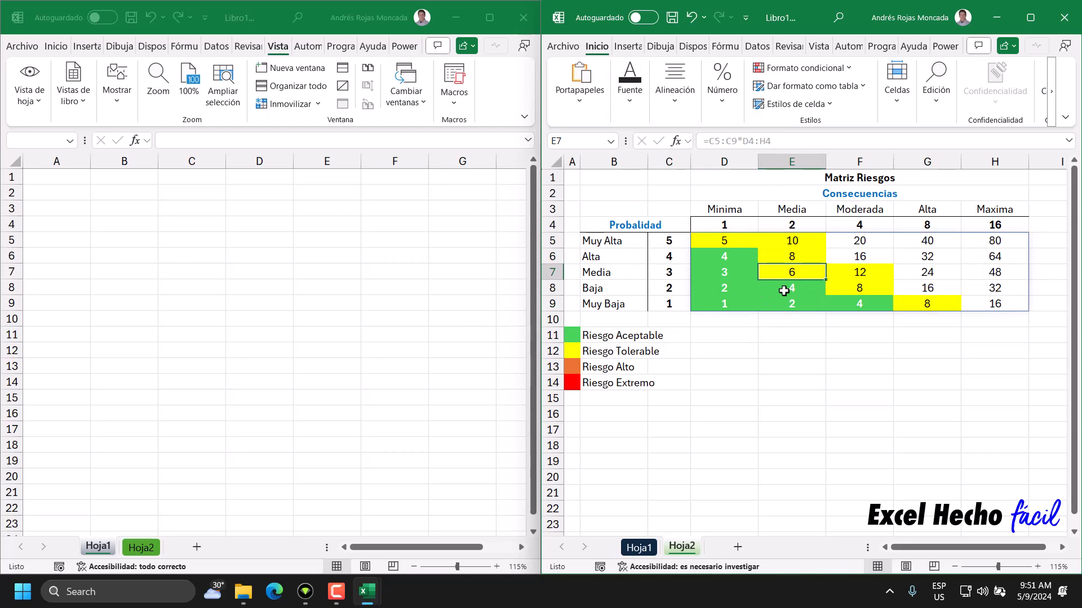
- Fill the high-risk scores in F5:F6, G7:G8 and H9 with the theme orange and make their text bold white
click(857, 256)
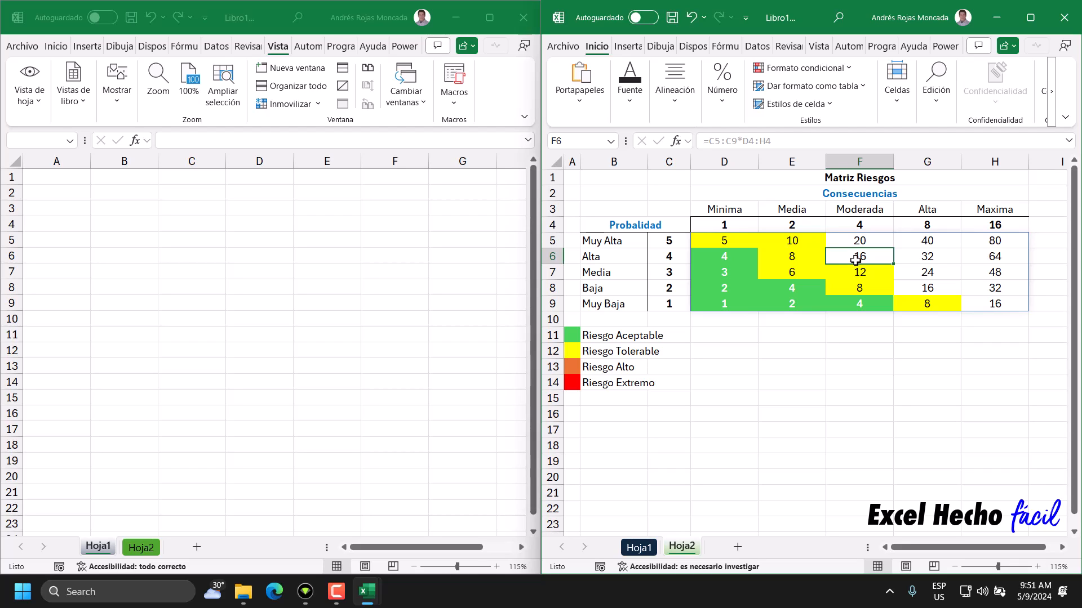
click(951, 275)
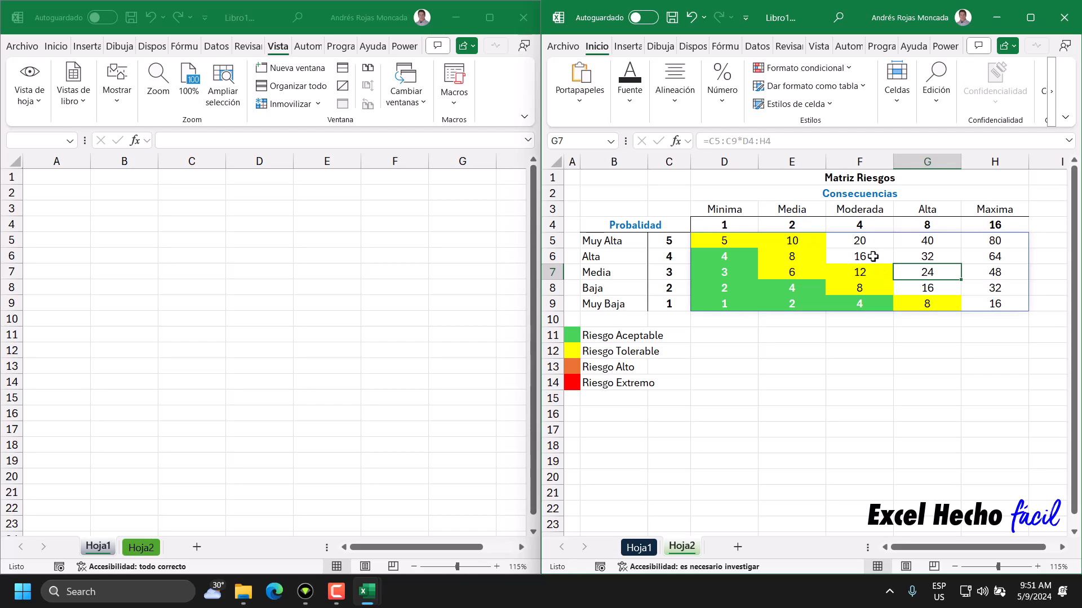
drag(875, 240, 875, 251)
click(876, 255)
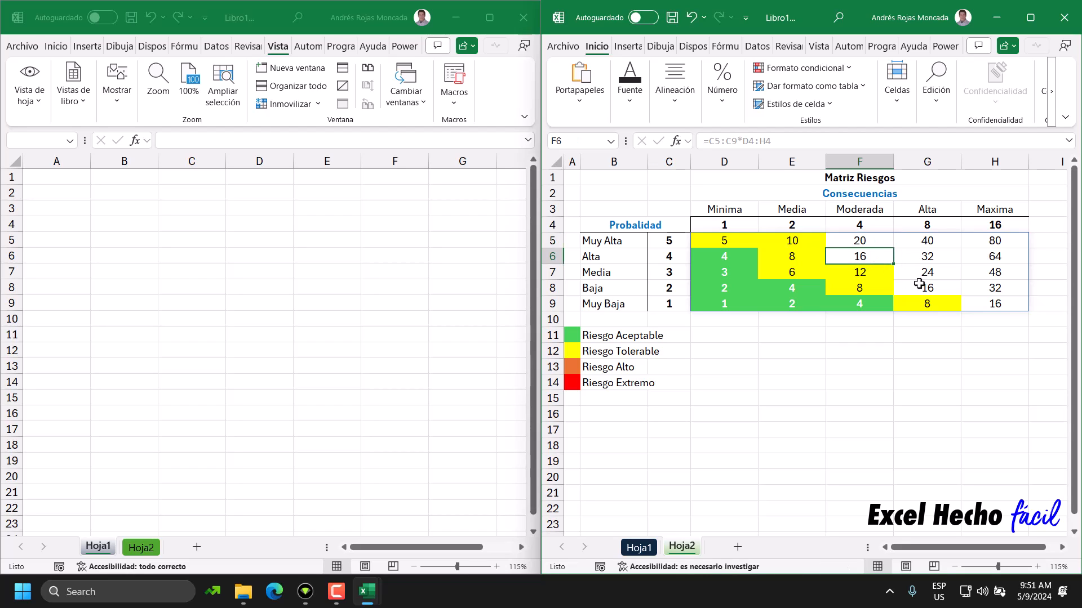
drag(867, 242, 873, 251)
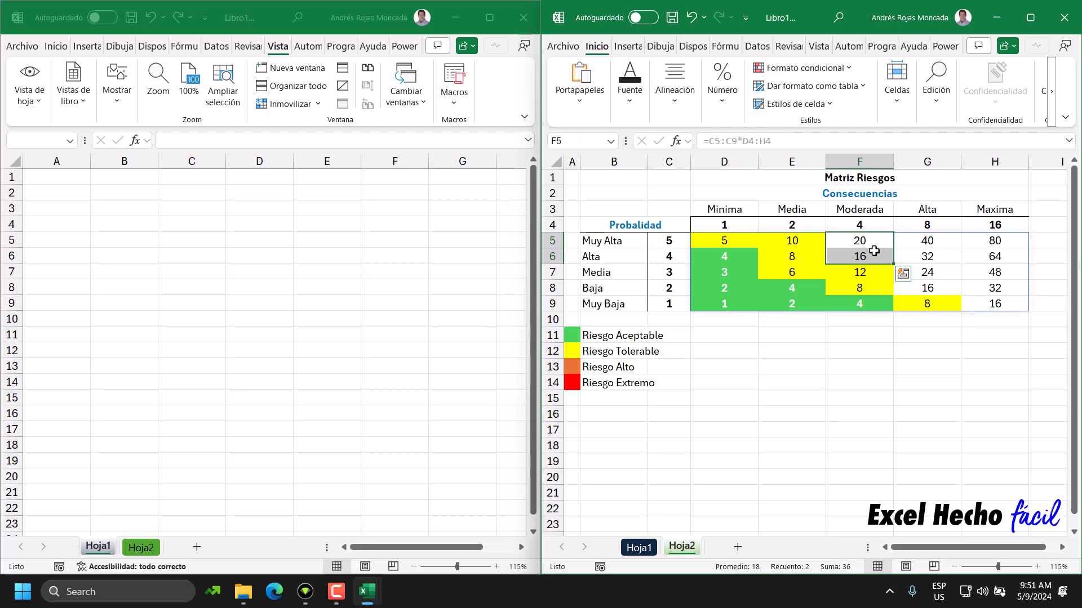
drag(935, 272, 930, 288)
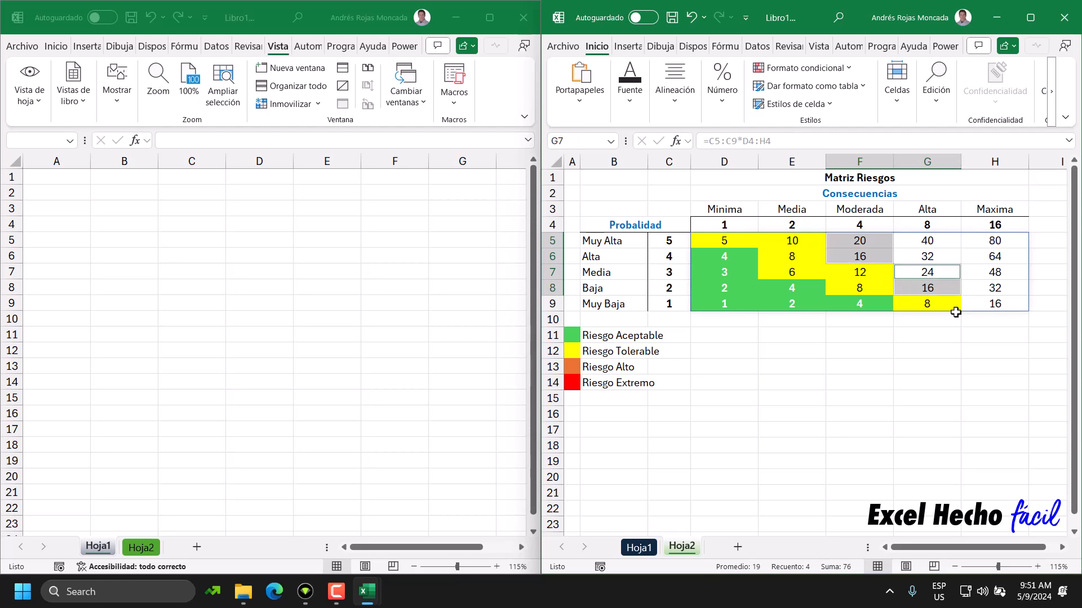
ctrl+click(1001, 308)
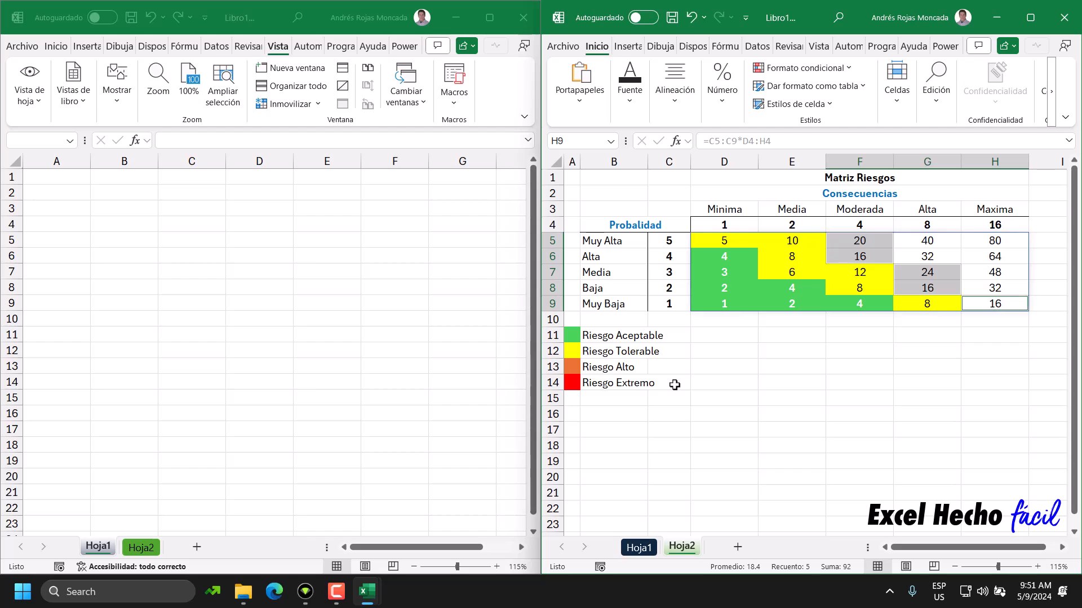
click(630, 107)
click(734, 163)
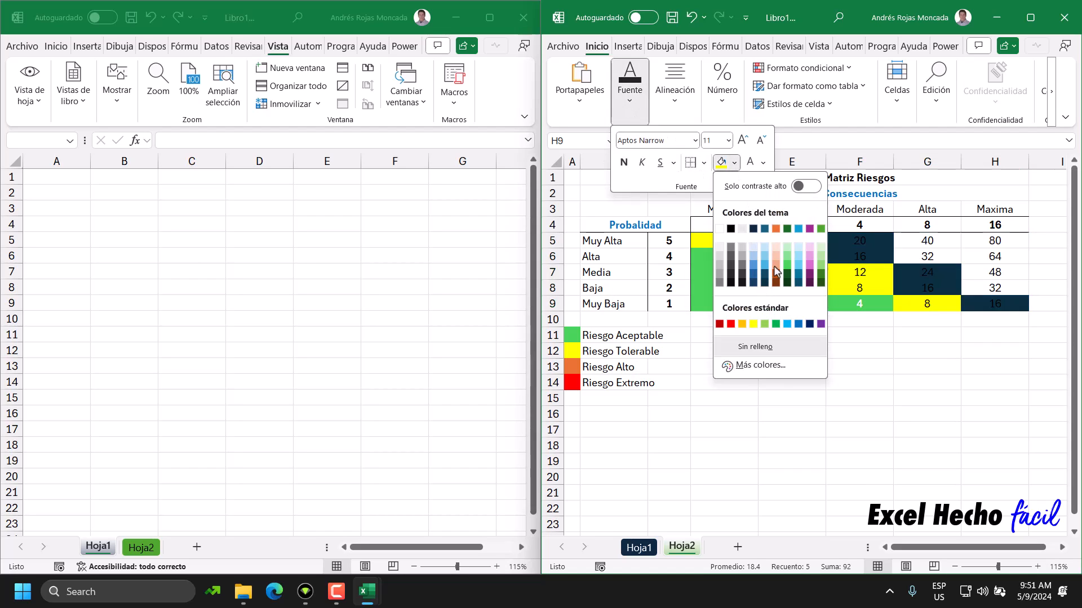
click(775, 228)
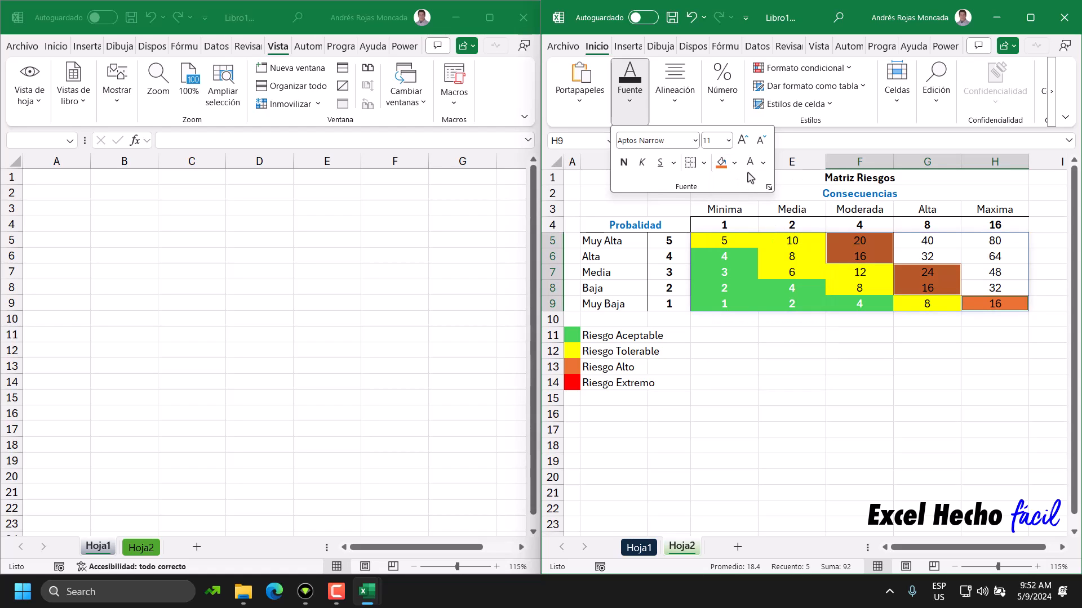
click(876, 290)
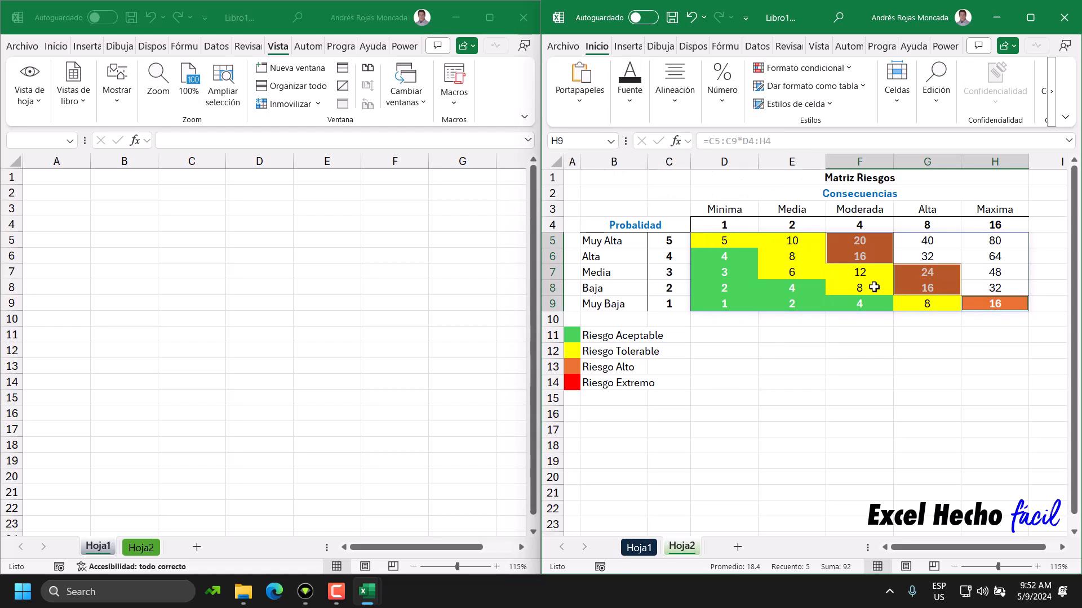
drag(861, 244, 861, 257)
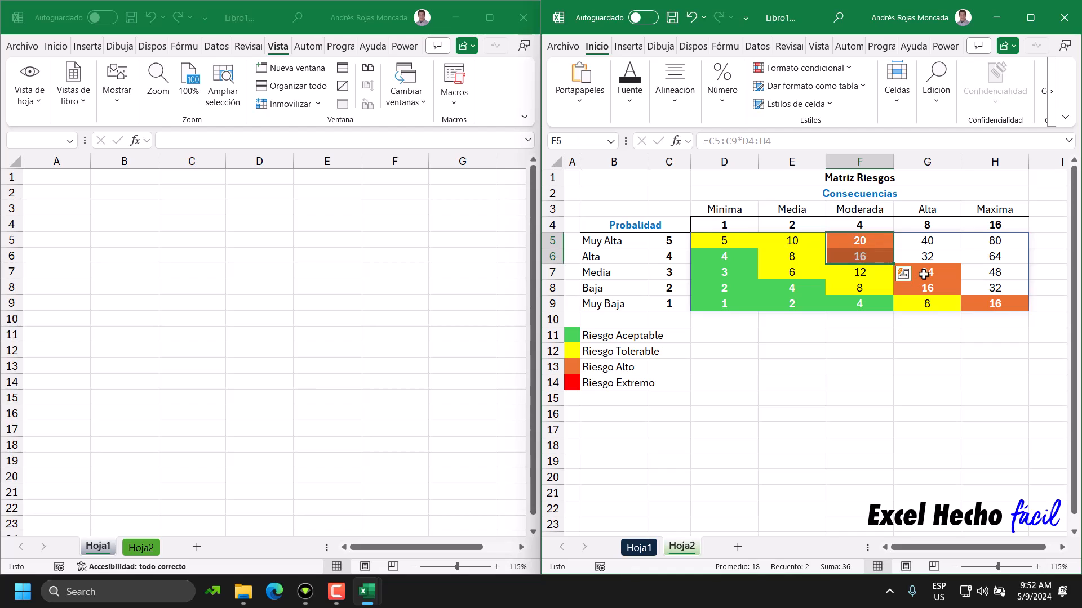
drag(924, 271, 924, 285)
click(980, 304)
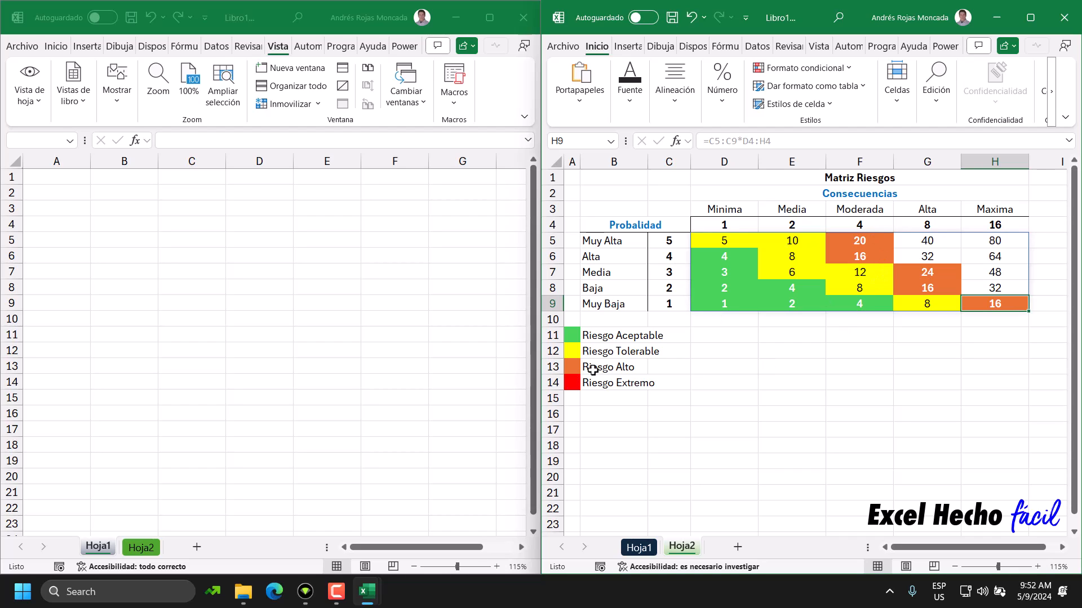
- Fill the extreme-risk scores in G5:G6 and H5:H8 with standard red and make their text bold white
click(935, 255)
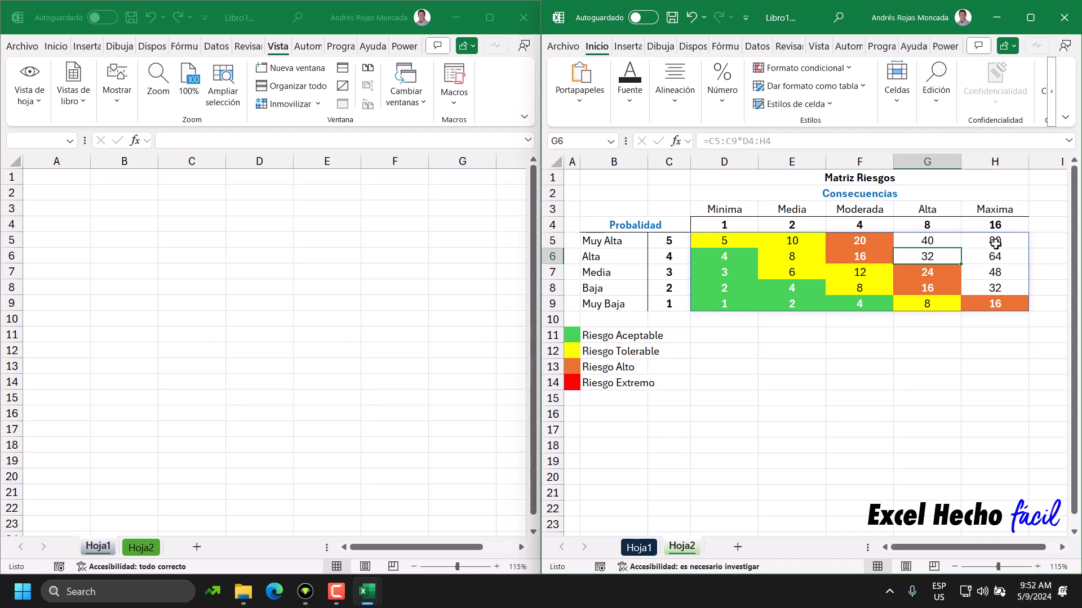
drag(955, 242, 993, 288)
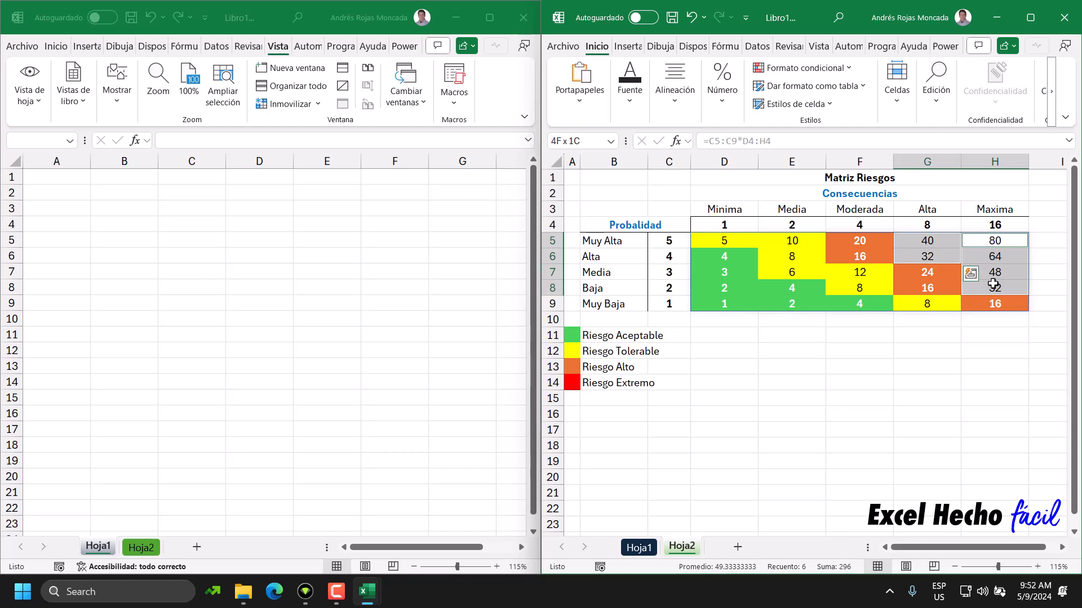
click(631, 93)
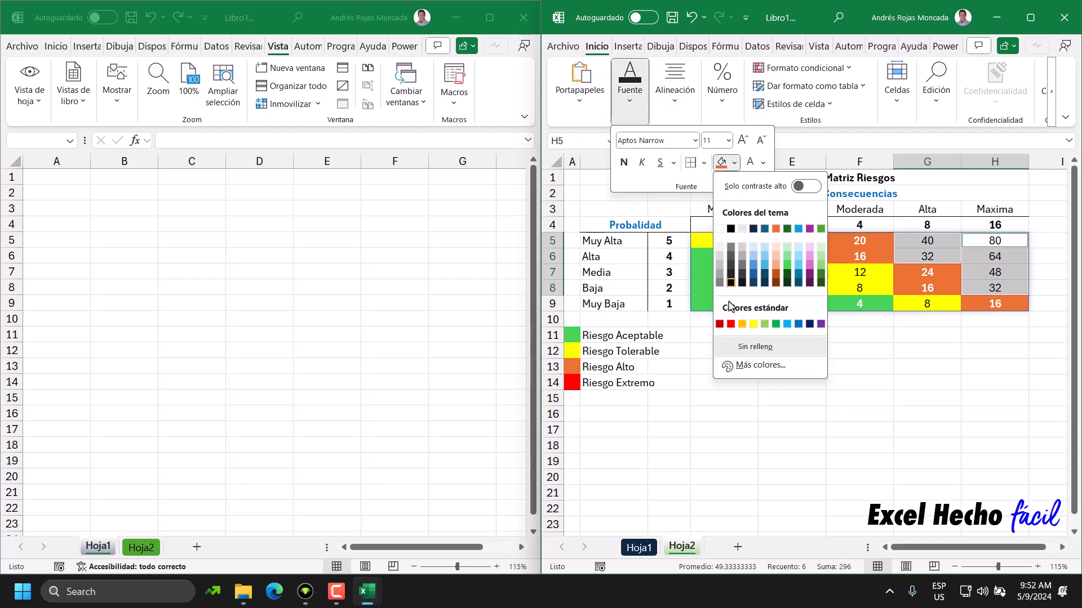
click(730, 325)
click(750, 163)
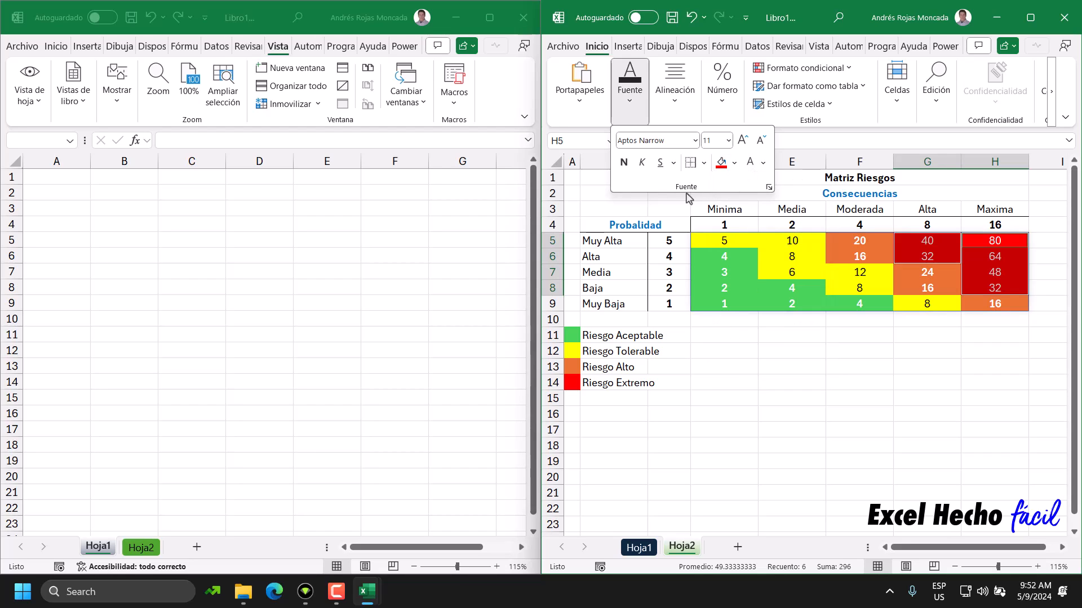
click(623, 162)
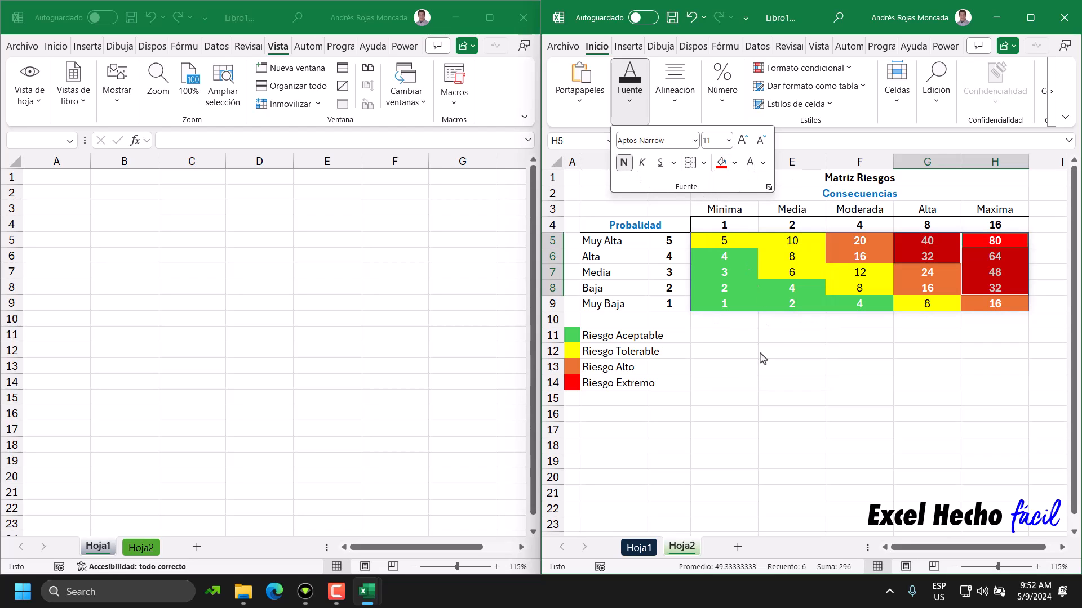
click(709, 345)
click(725, 335)
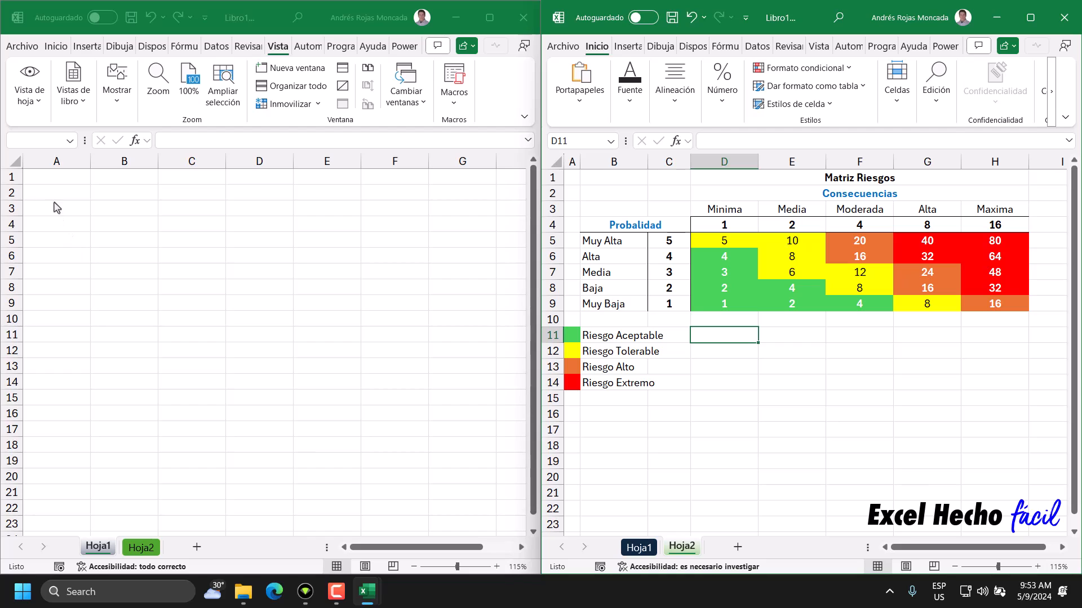
- Enter the header "Evento" in A1 of Hoja1 and widen column A to about twice its width
click(53, 182)
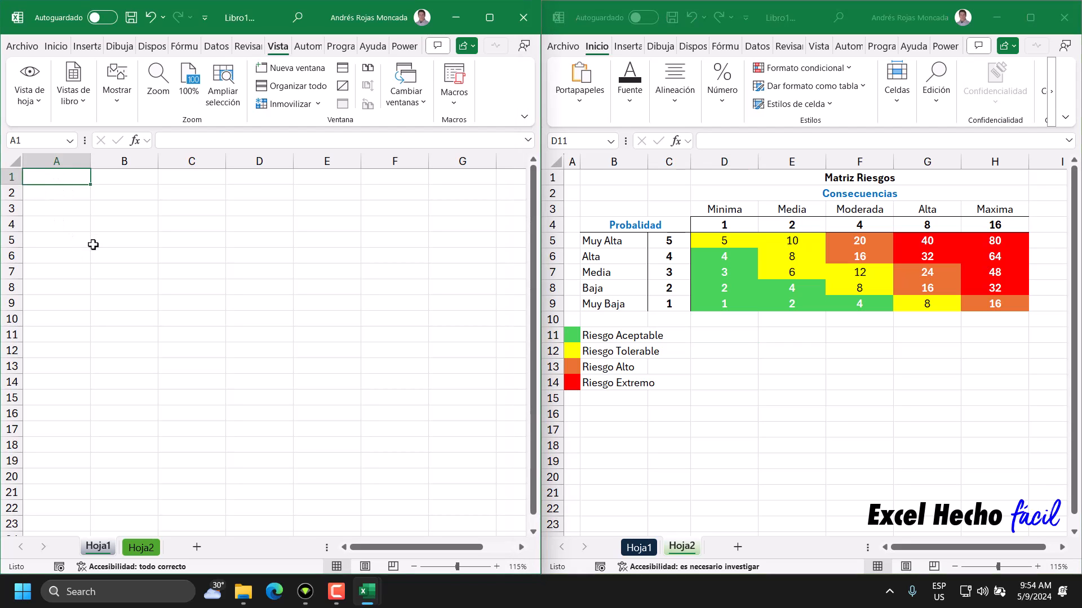
text(Evento)
key(Return)
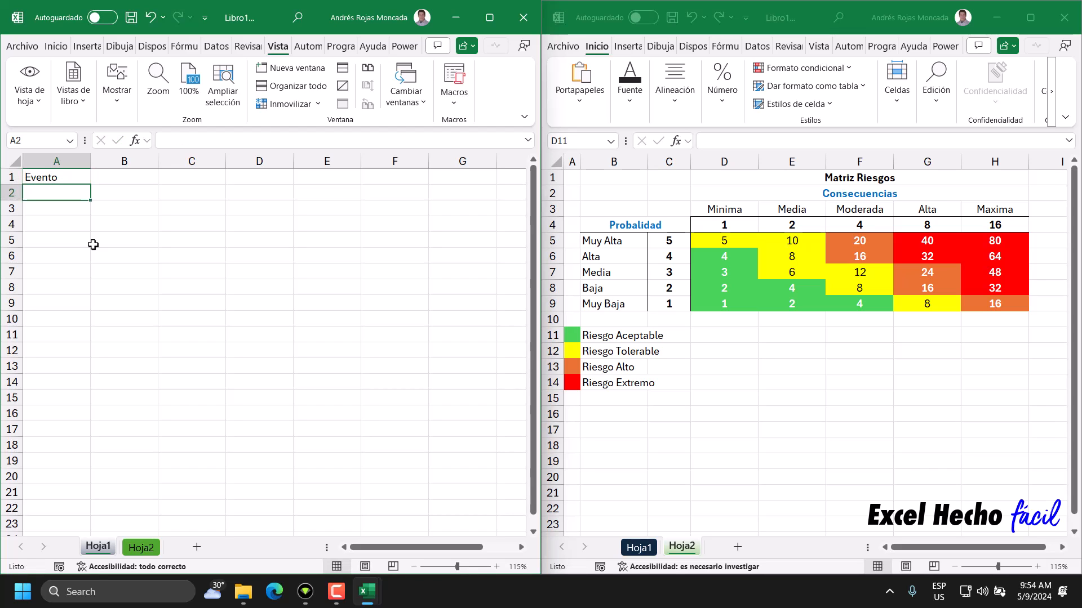
click(68, 177)
drag(90, 160, 162, 162)
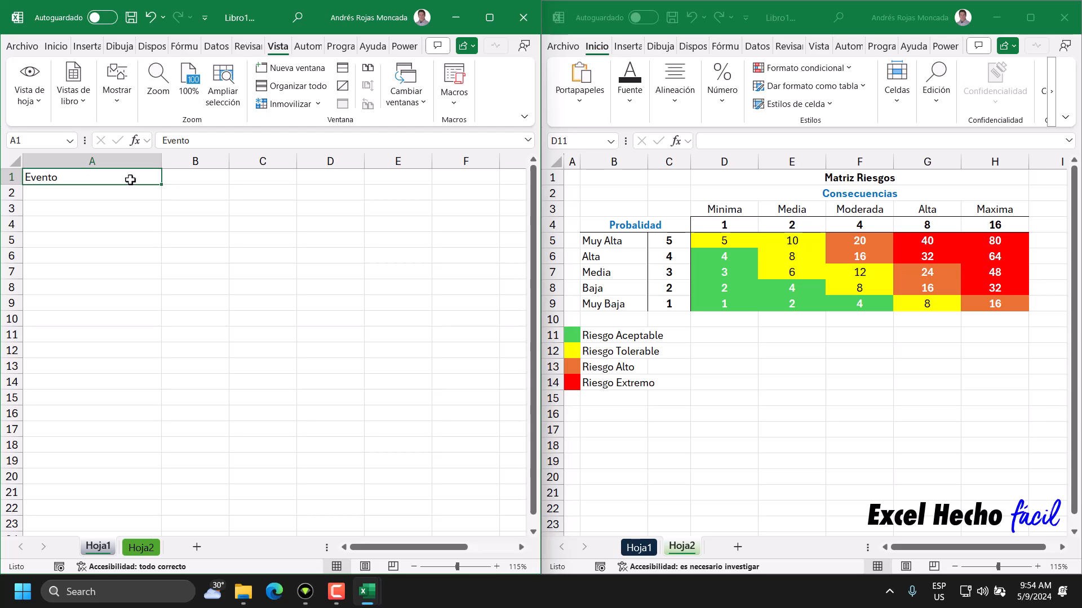
- Enter the headers "Probalidad" in B1 and "Consecuencia" in C1 of Hoja1
click(184, 179)
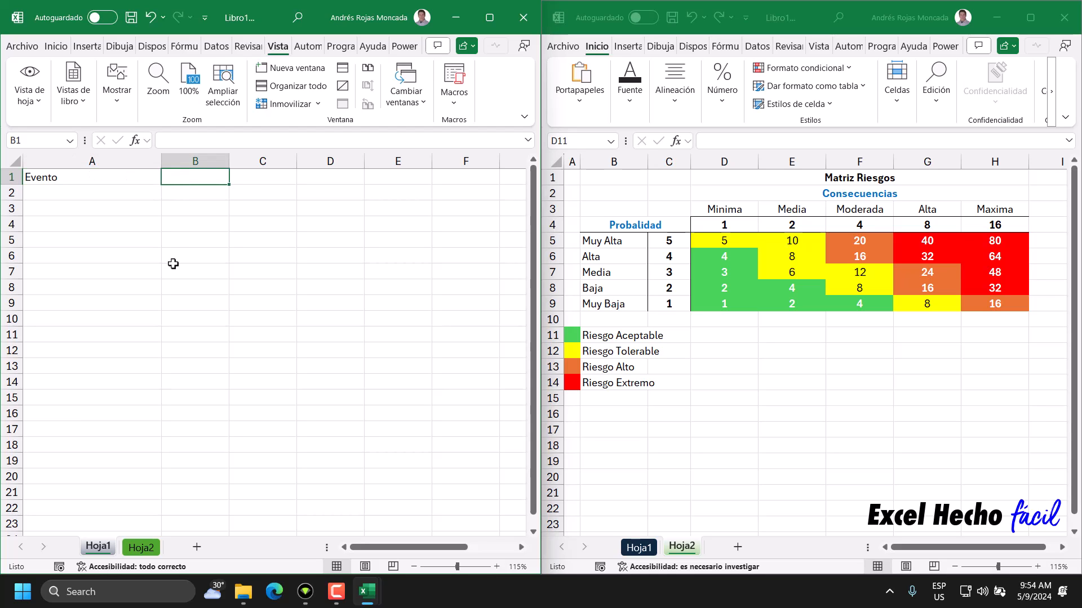
text(Pr)
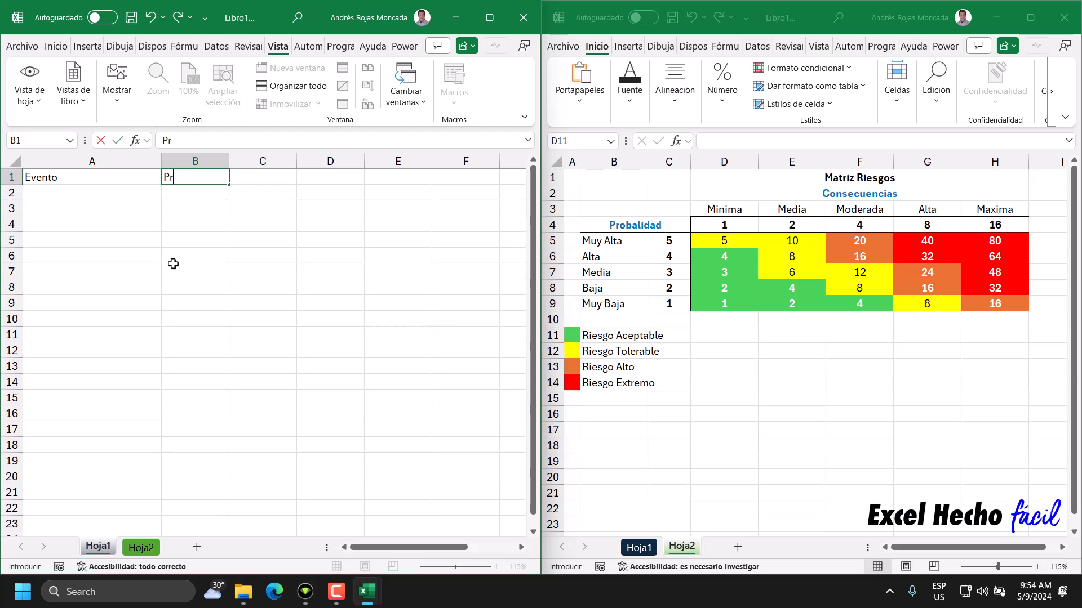
text(obalidad)
key(Return)
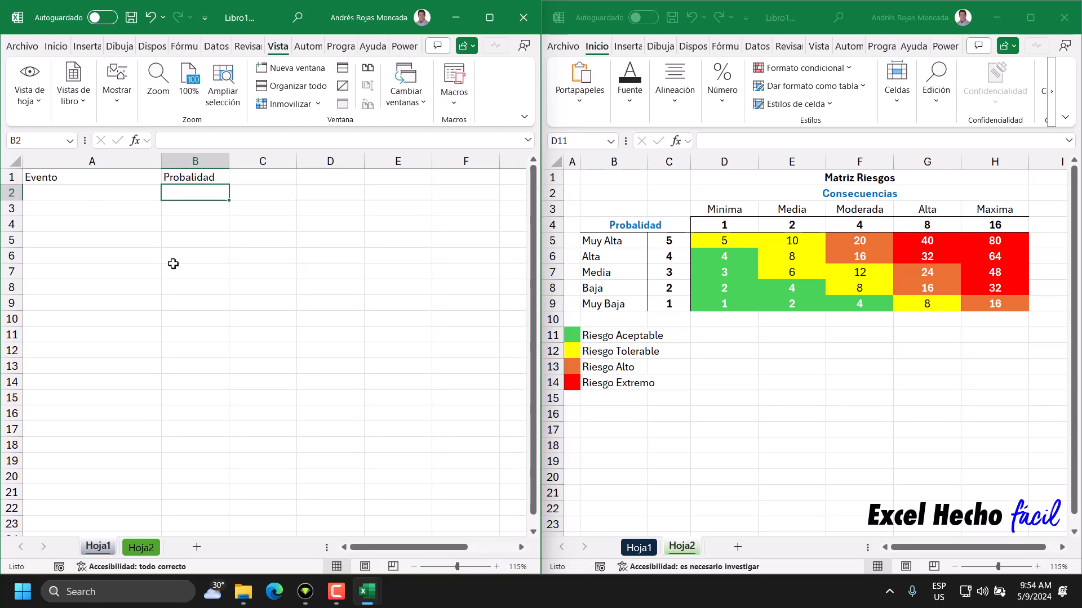
click(246, 179)
click(203, 195)
click(257, 176)
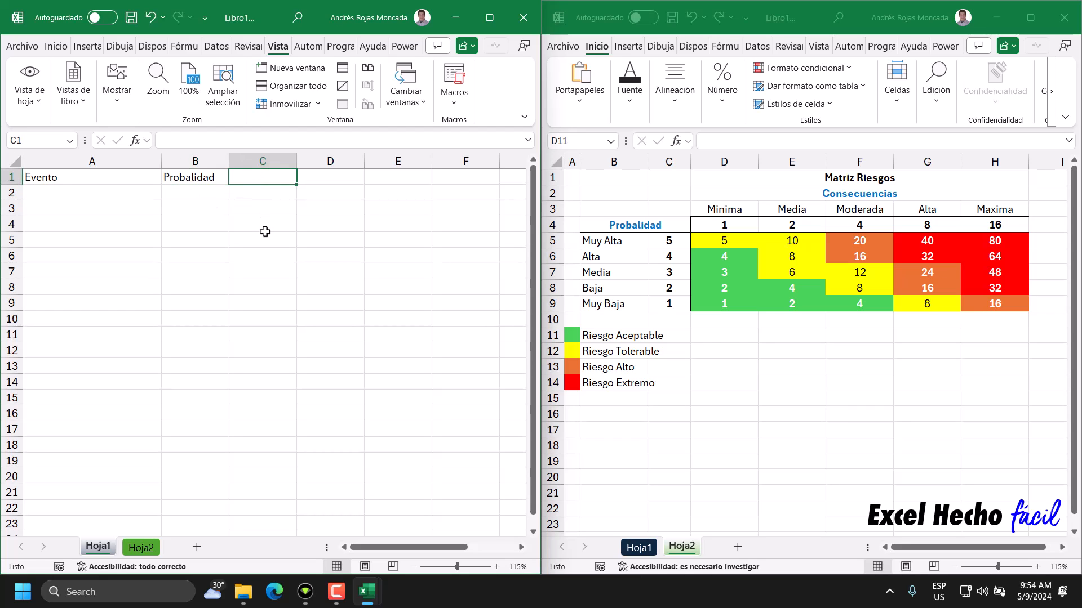
text(Consecuencia)
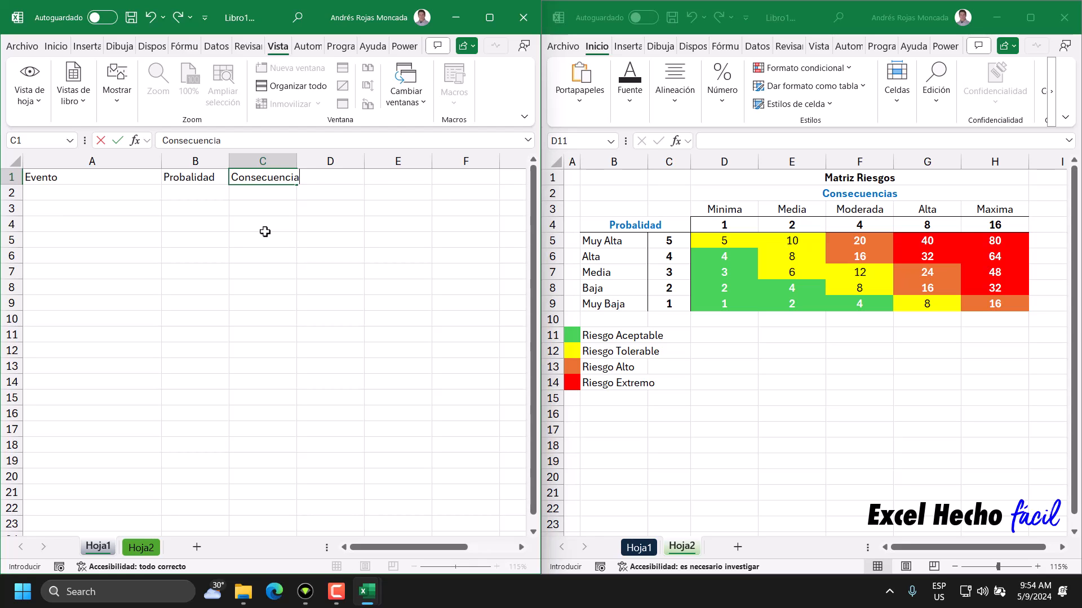
key(Return)
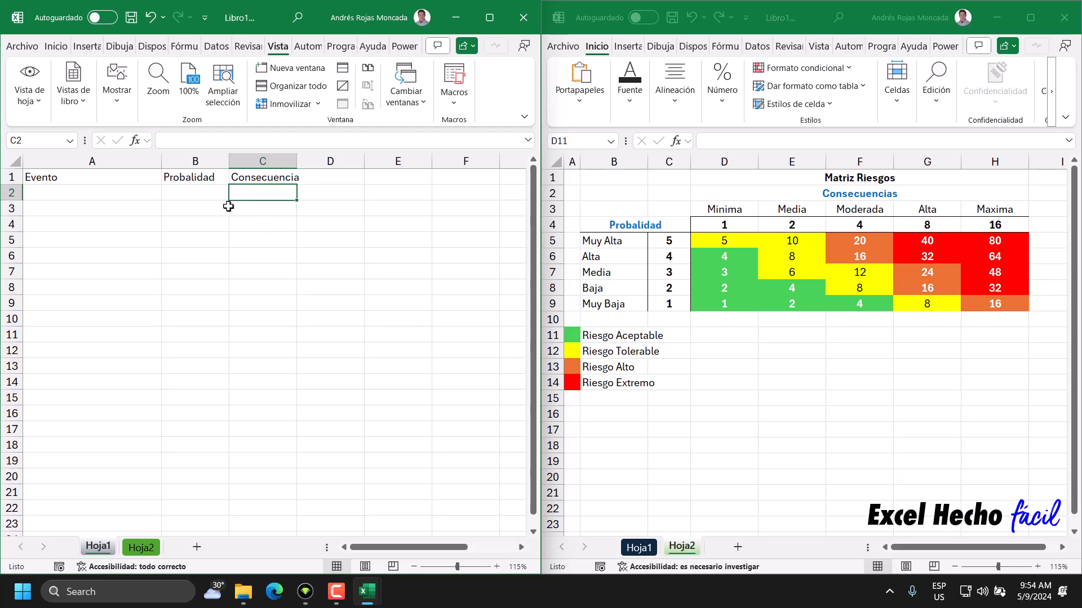
- Widen columns B and C equally by about a third so the Consecuencia header fits
drag(208, 178, 278, 178)
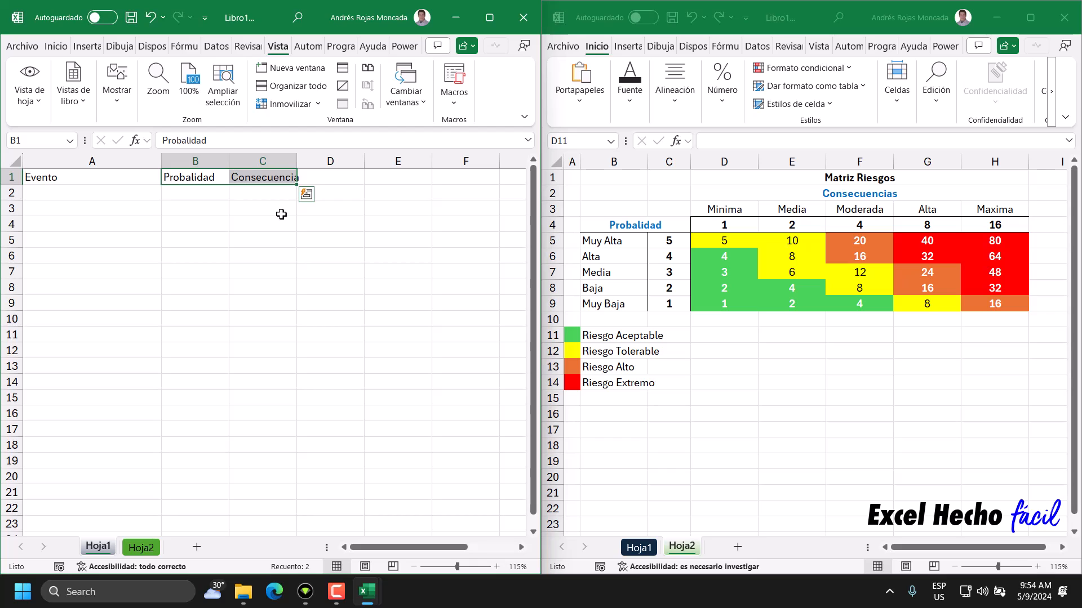
drag(228, 161, 254, 162)
click(243, 181)
click(289, 184)
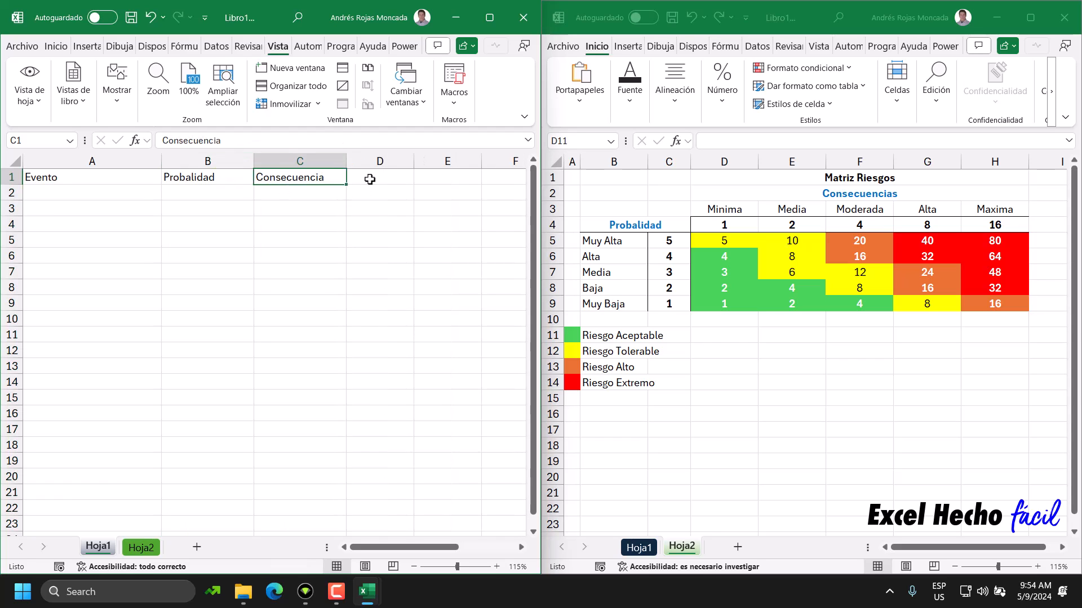
- Enter the header "Nivel Riesgo" in D1 and widen column D to about 1.7 times its width
click(369, 179)
text(Ni)
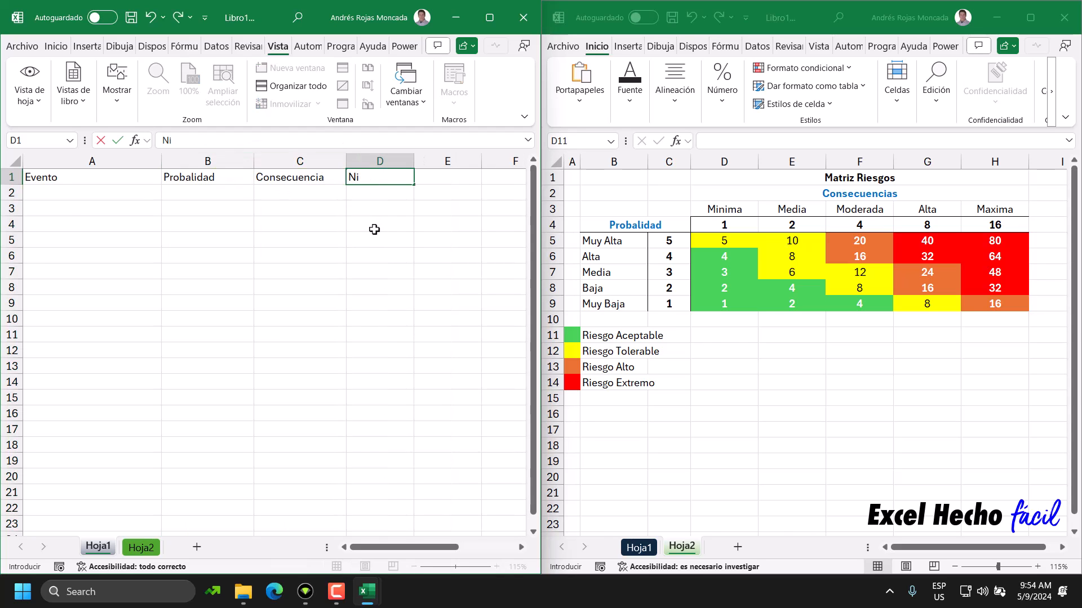
text(vel Riesgo)
key(Return)
drag(414, 161, 460, 163)
click(439, 178)
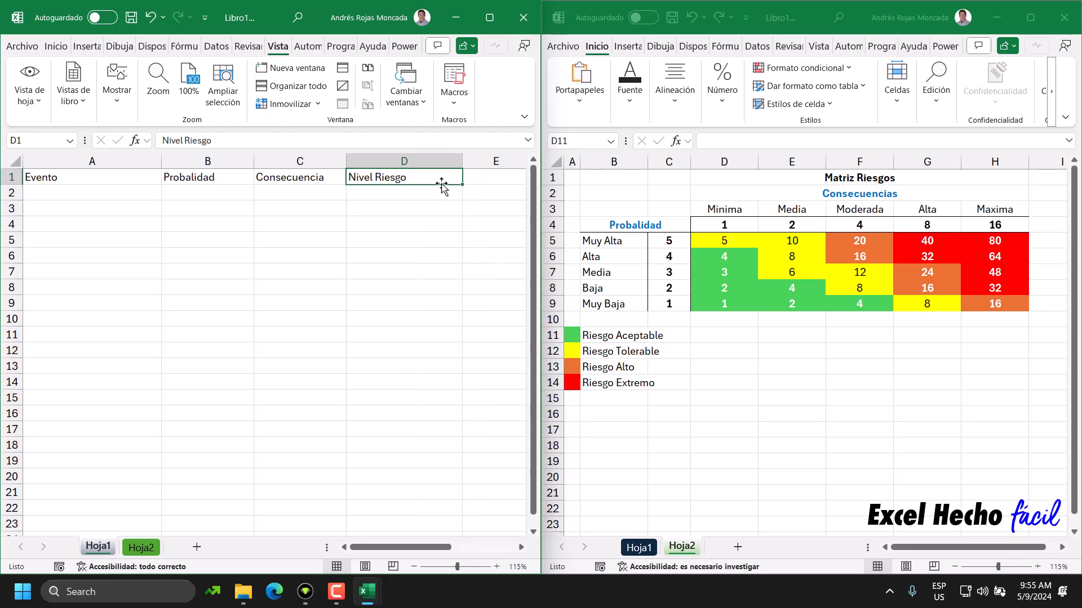
click(436, 200)
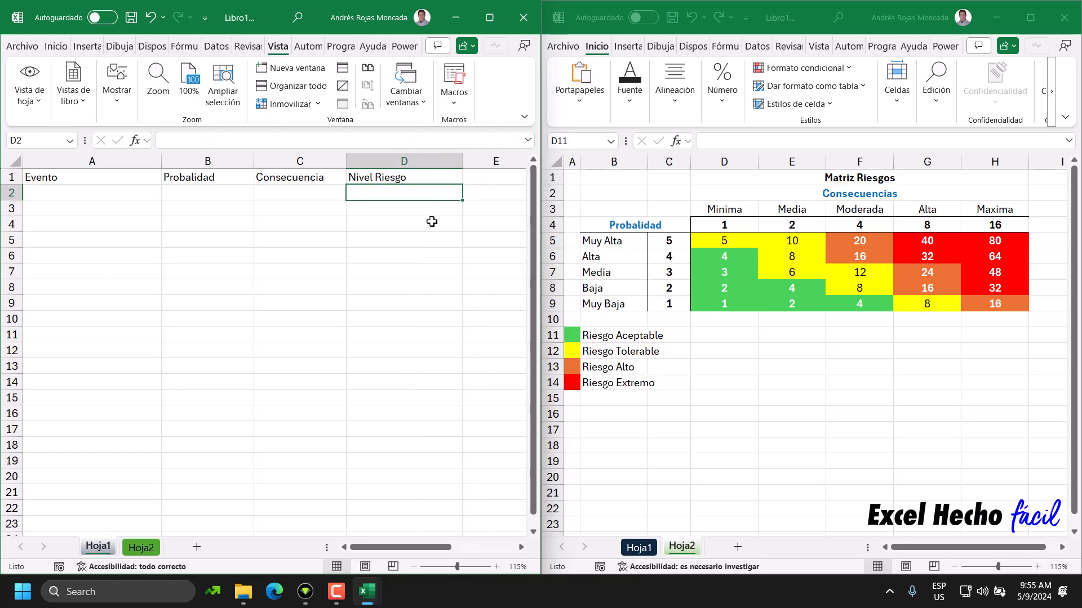
- Make the header cells A1:D1 bold and add a bottom border beneath them
drag(138, 177, 366, 177)
click(56, 46)
click(89, 85)
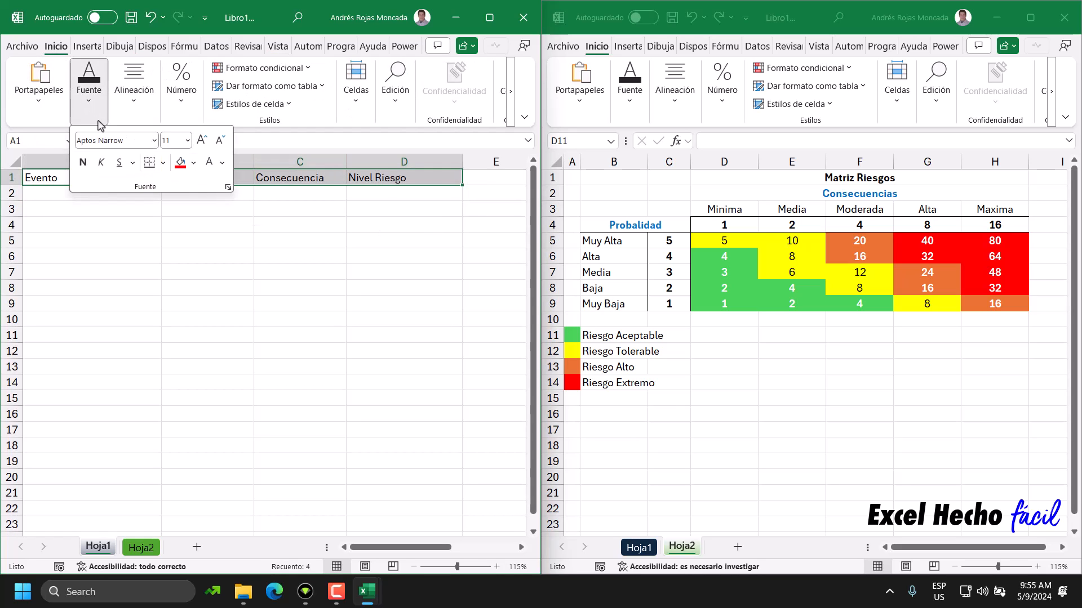
click(83, 163)
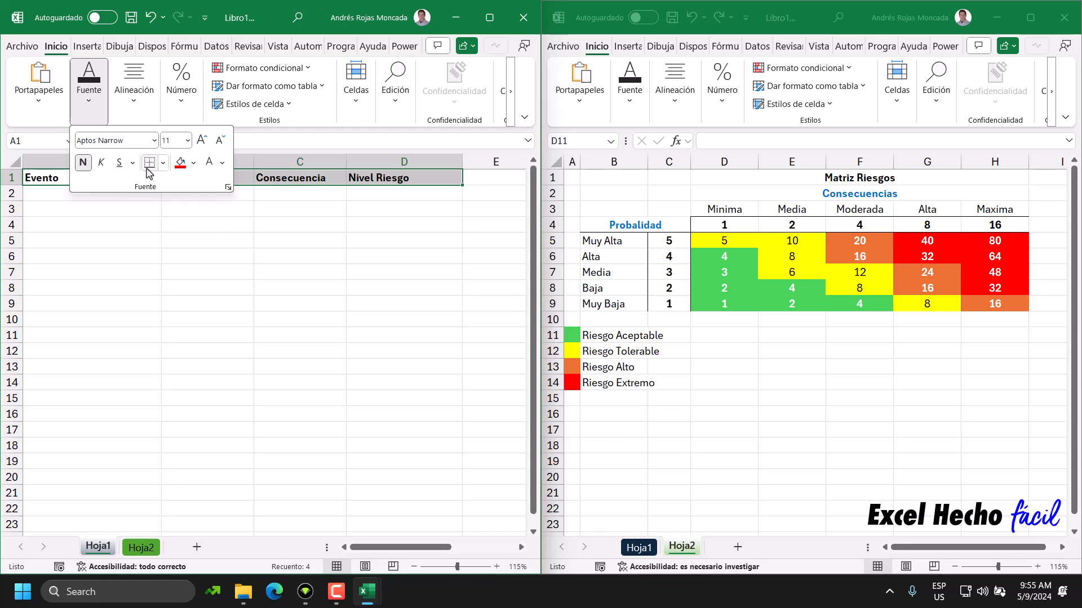
click(315, 228)
click(318, 227)
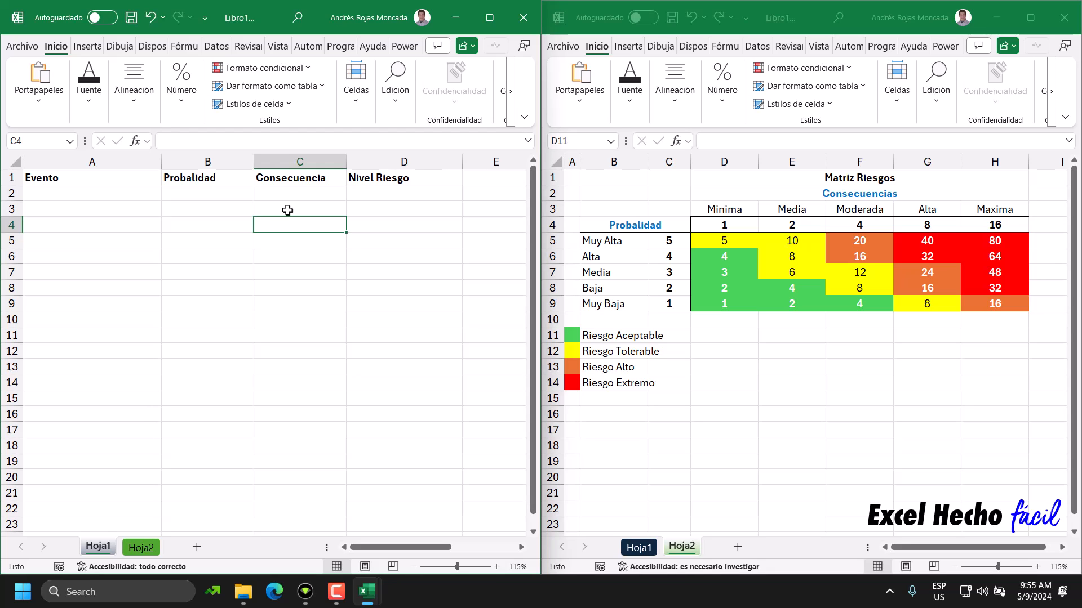
- Enter "Evento numero 1" in A2 as the first event of the table
click(107, 192)
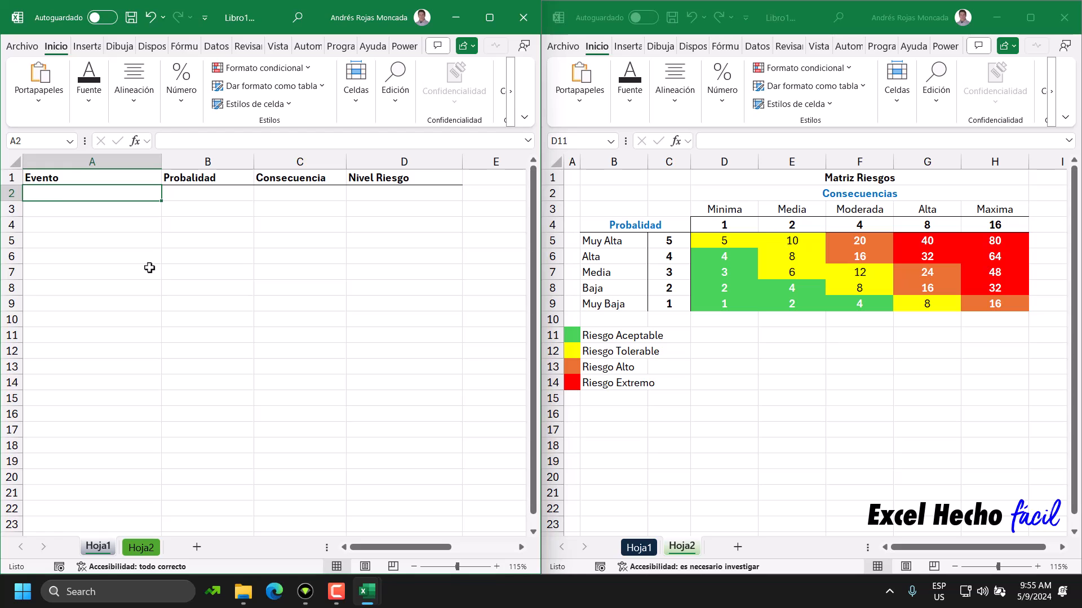
text(Evento numero)
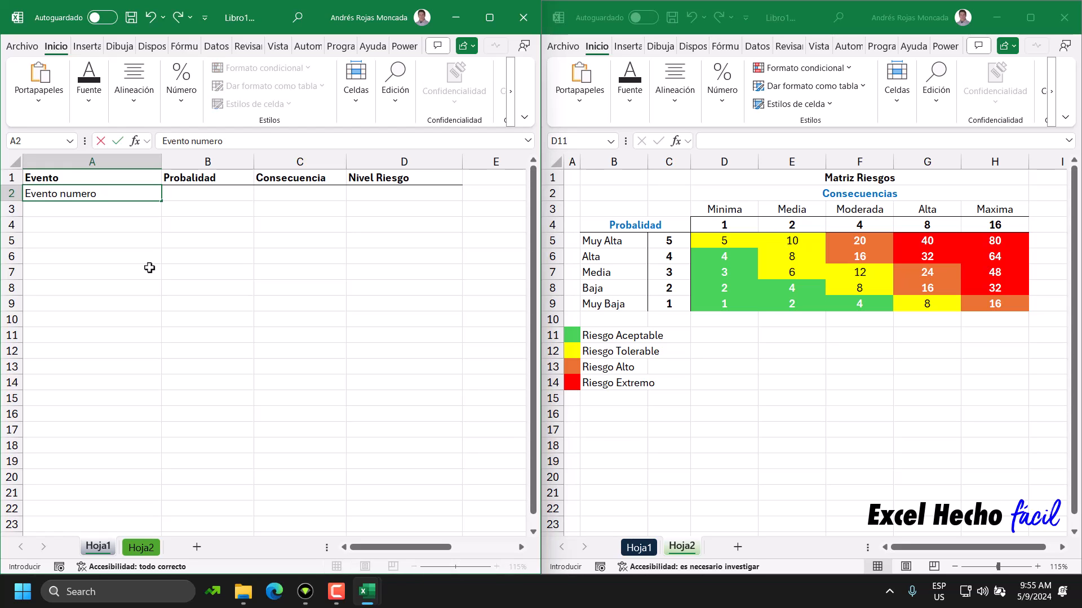
text( 1)
key(Return)
click(135, 194)
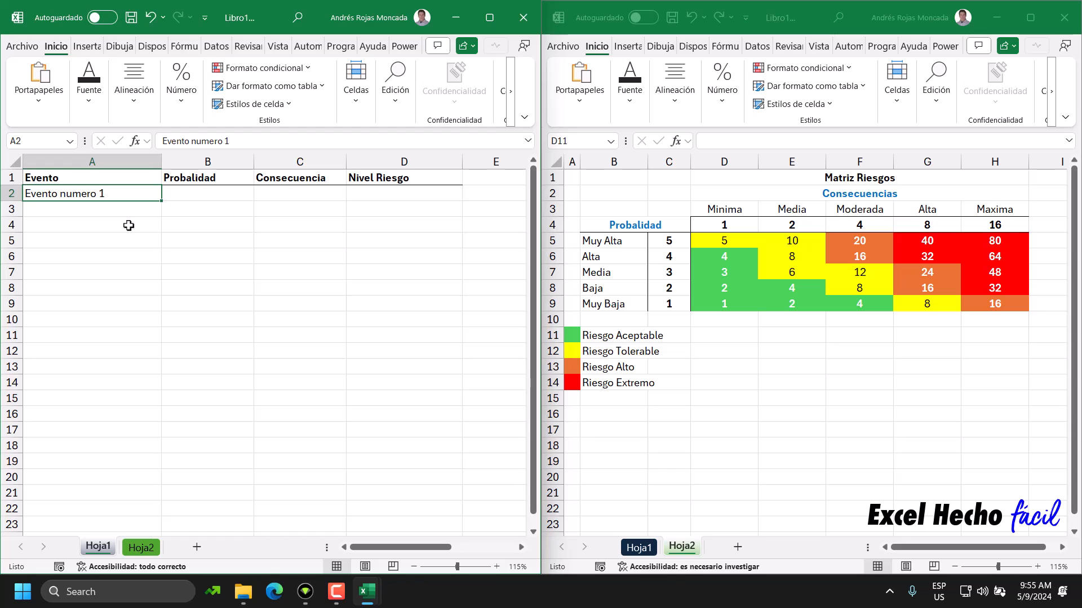
click(184, 197)
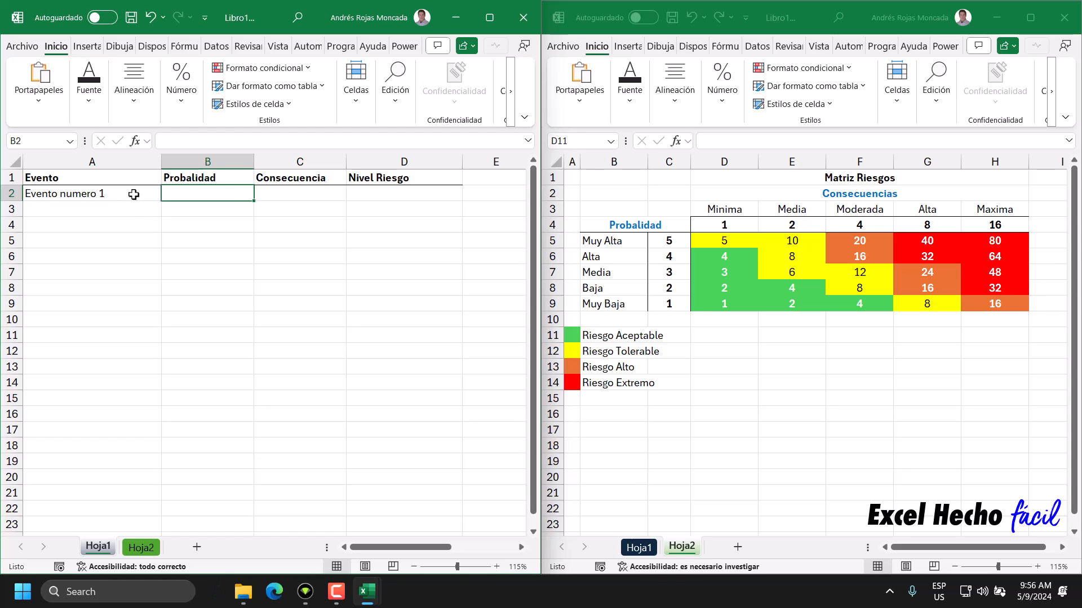
click(136, 196)
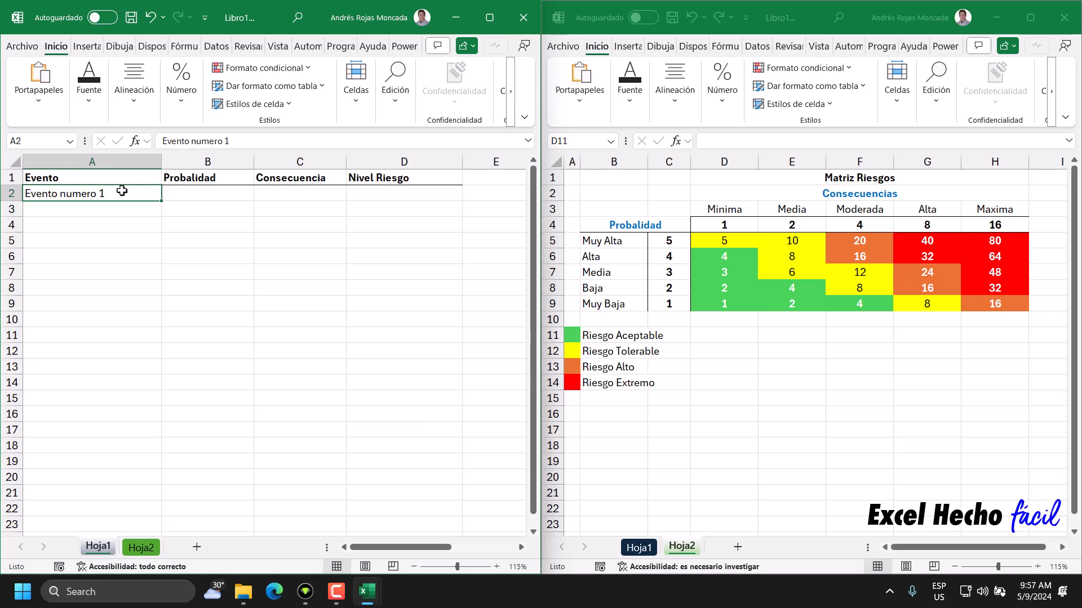
- Add list data validation to B2 with the source =Hoja2!$B$5:$B$9 and choose Baja as the event's probability
click(195, 198)
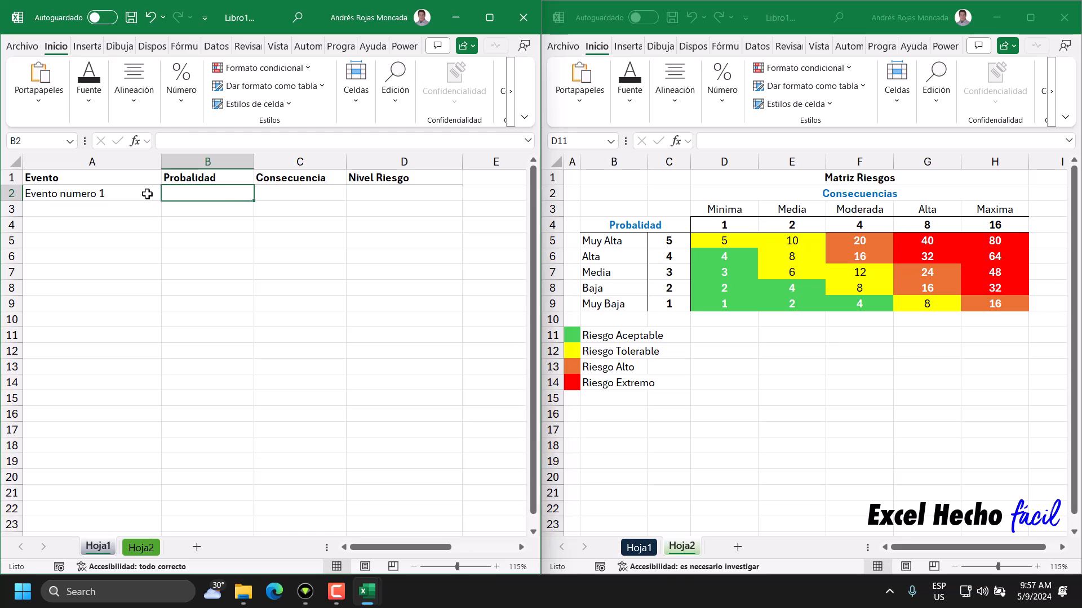
click(215, 50)
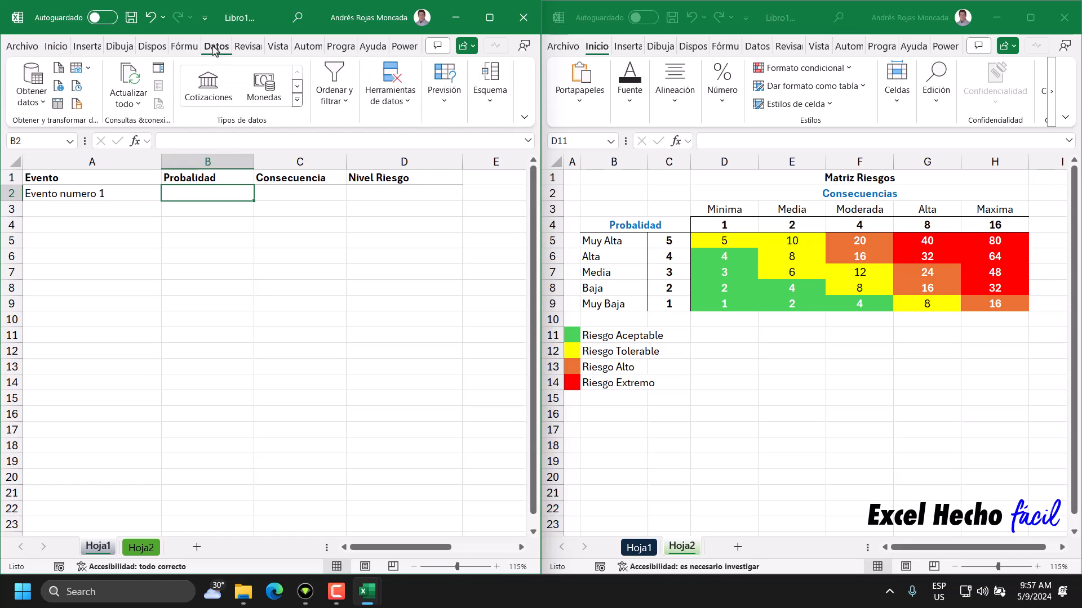
click(408, 111)
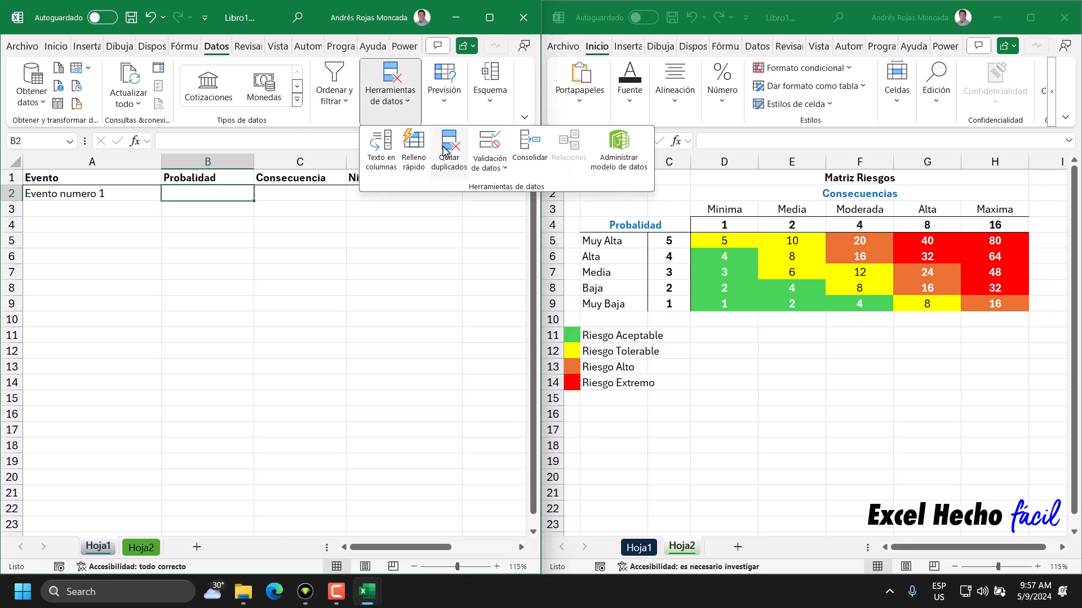
click(503, 167)
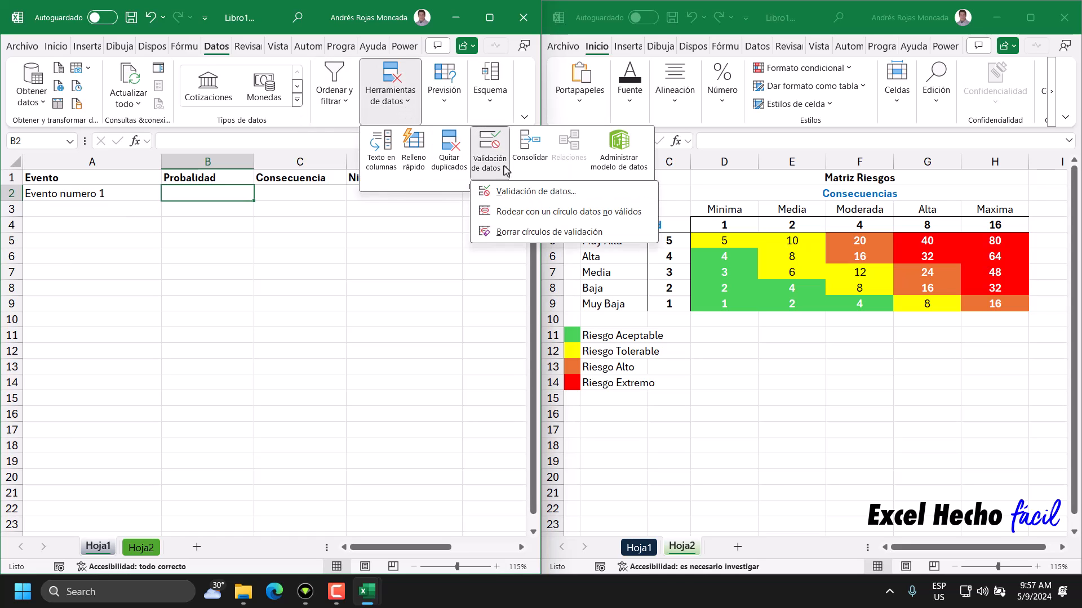
click(511, 194)
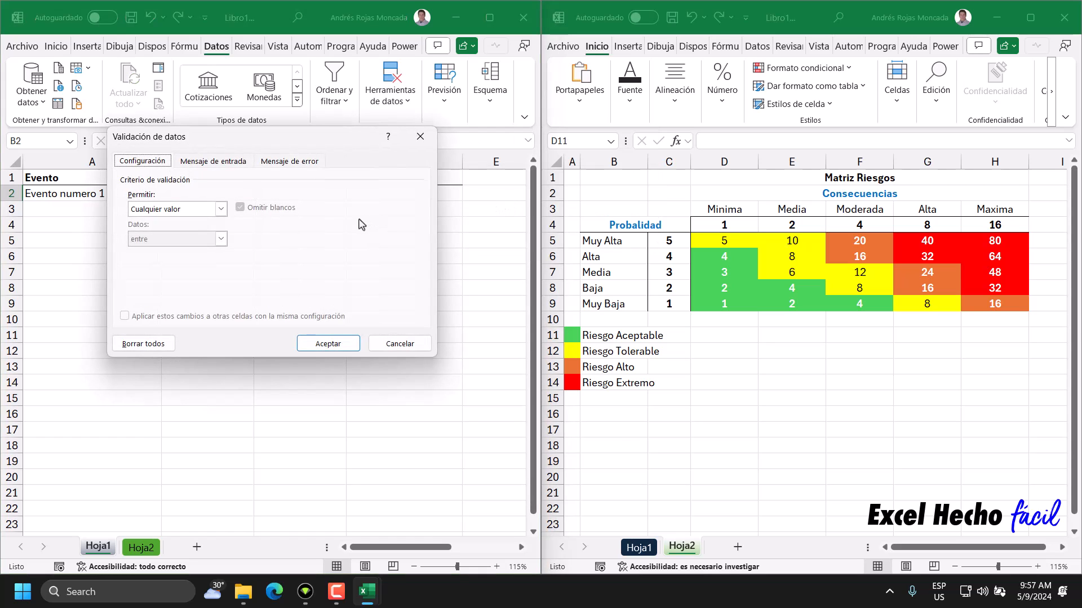
click(221, 209)
click(167, 258)
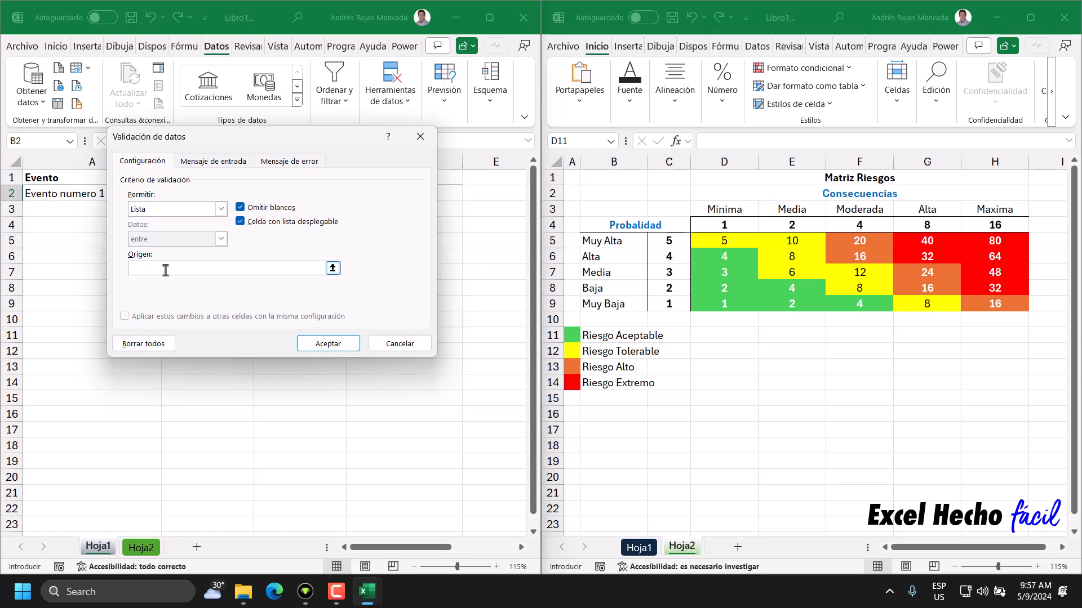
drag(619, 241, 624, 302)
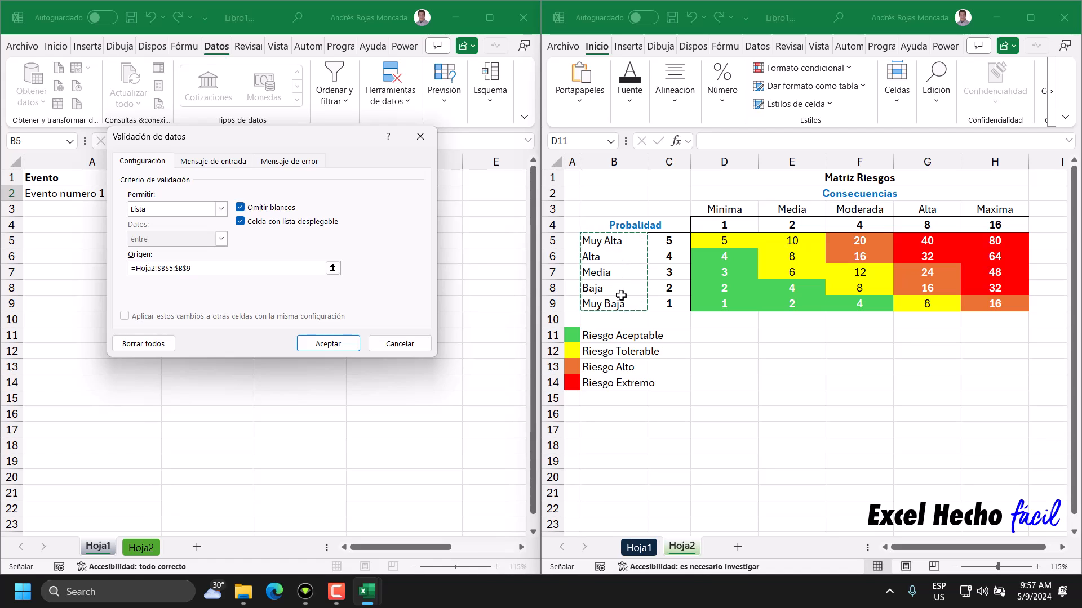
click(337, 344)
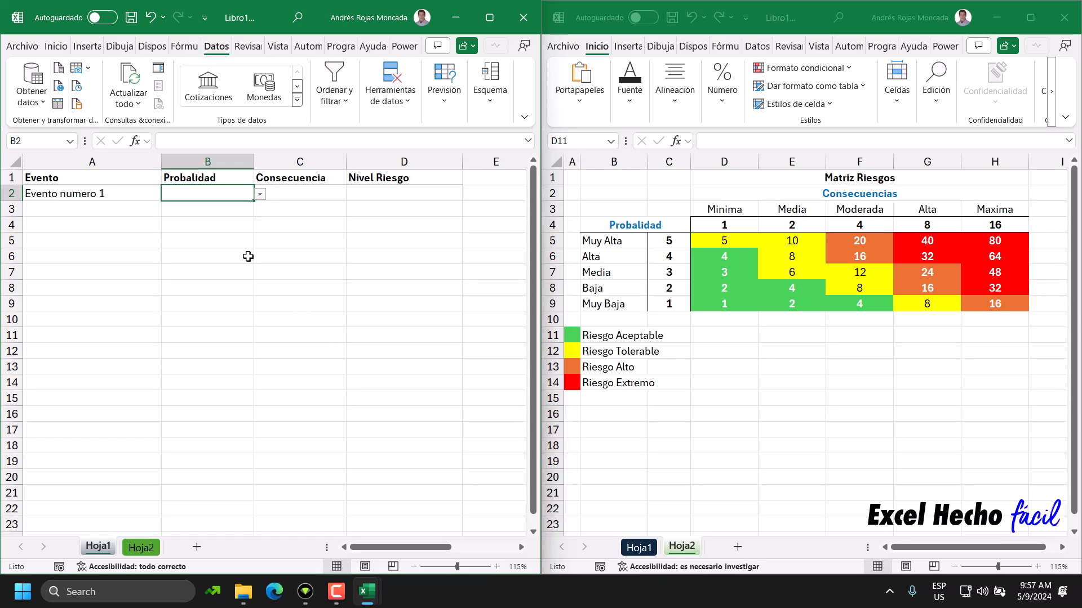
click(260, 195)
click(211, 244)
- Add list data validation to C2 with the source =Hoja2!$D$3:$H$3 and choose Media as the event's consequence
click(314, 194)
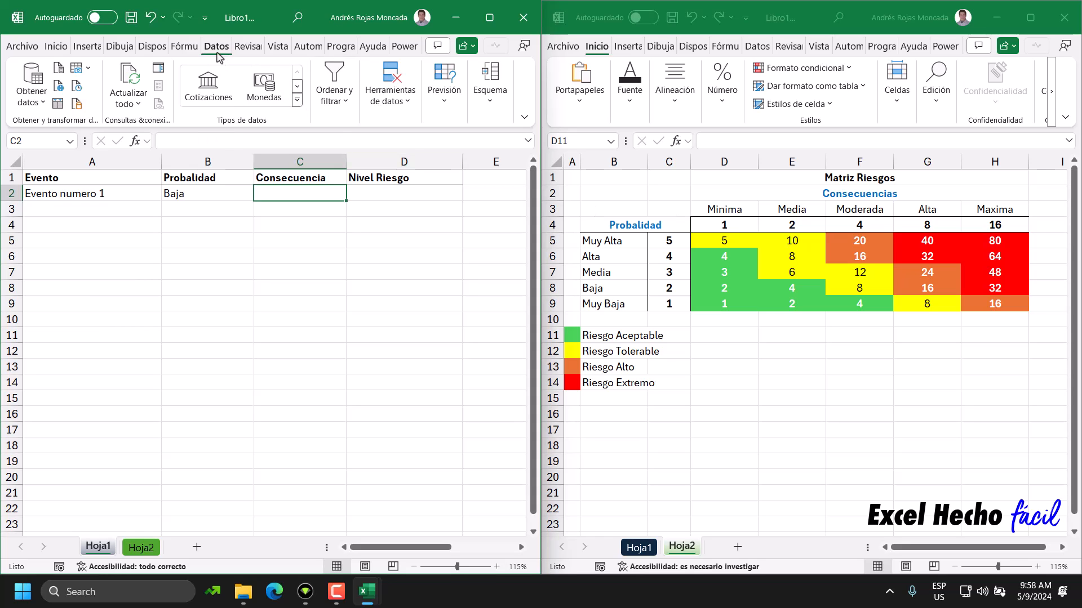
click(390, 93)
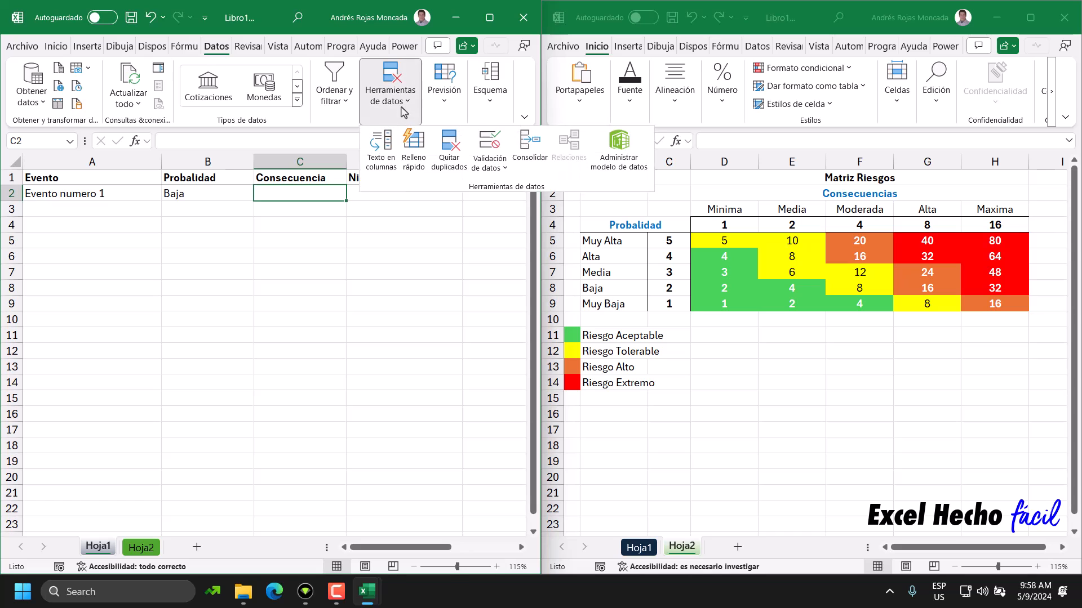
click(505, 176)
click(512, 193)
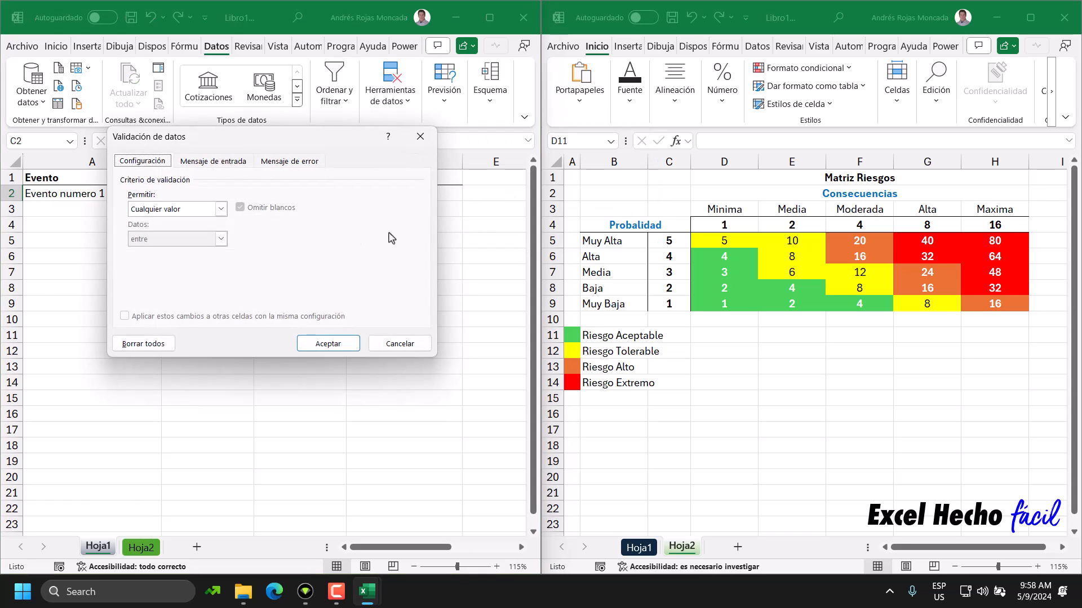
click(220, 209)
click(172, 256)
click(176, 268)
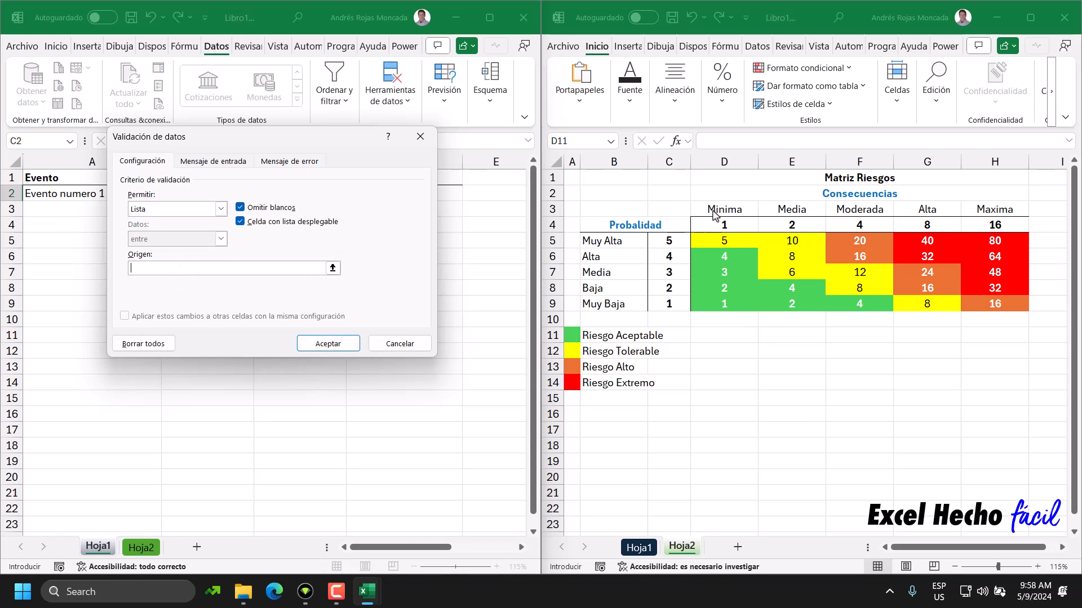
drag(714, 214, 990, 214)
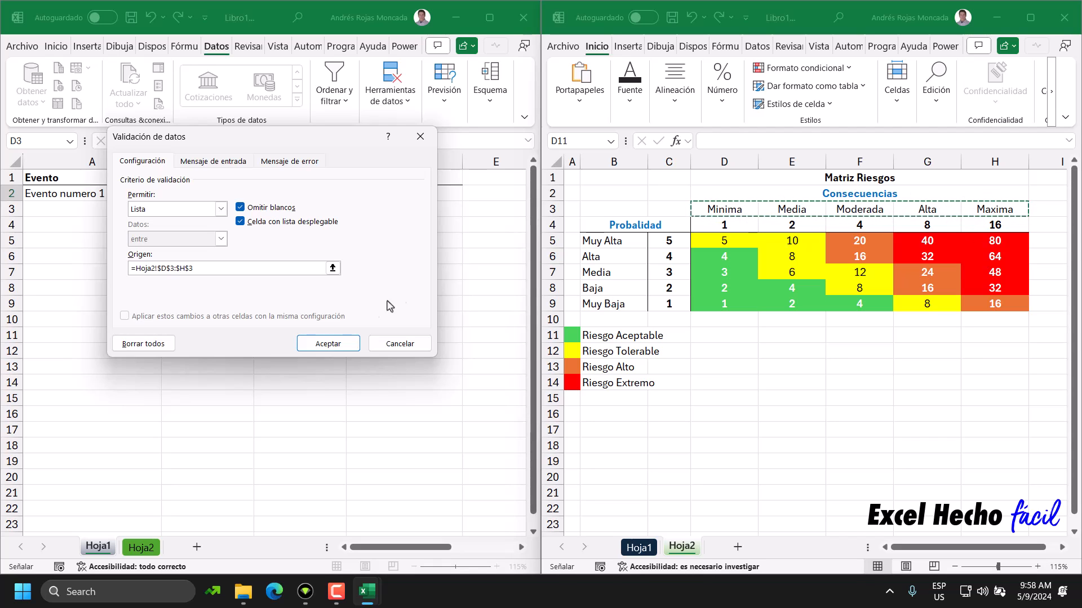
click(344, 344)
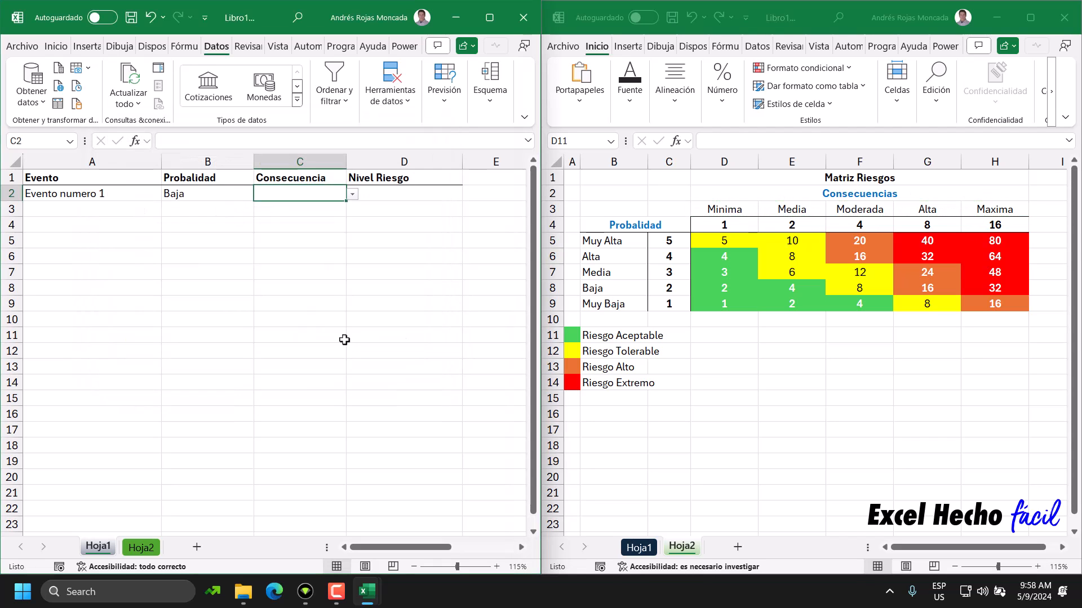
click(353, 195)
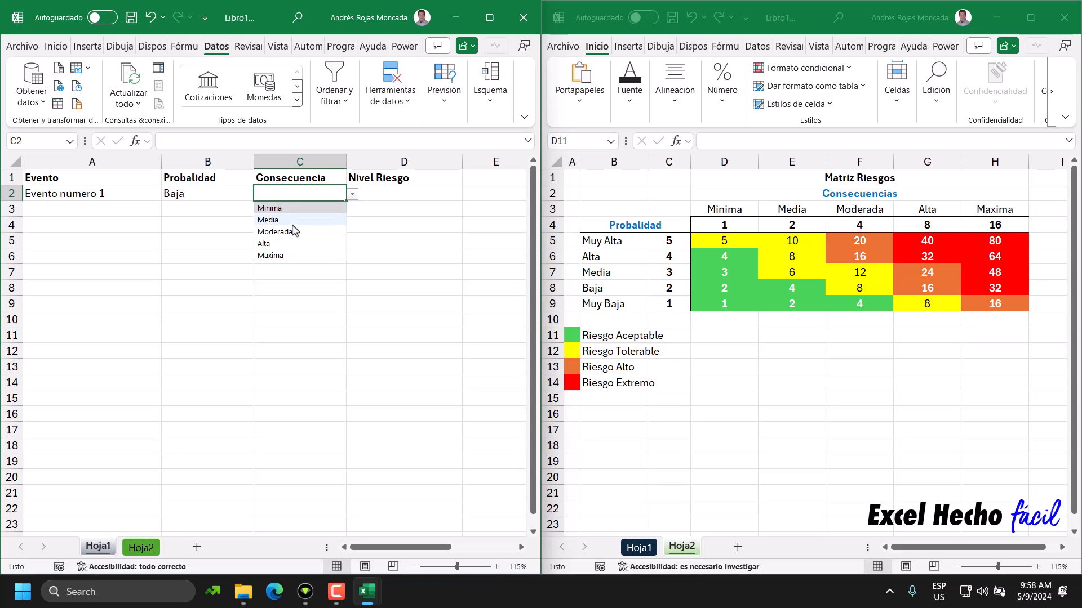
click(294, 221)
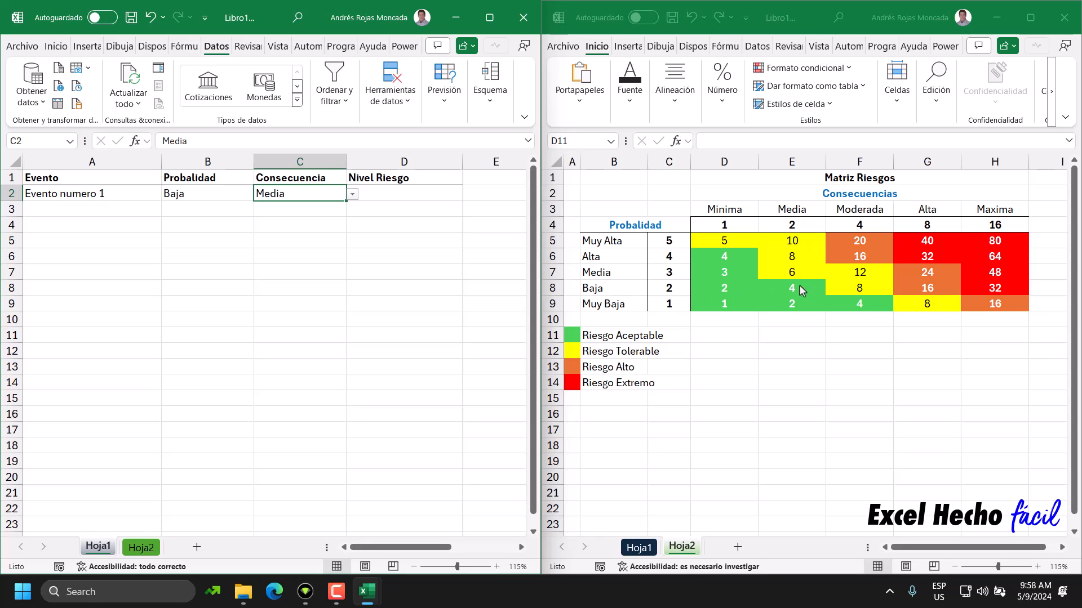
- Start a BUSCARX formula in cell D2 of Hoja1 with B2 as the lookup value
click(421, 197)
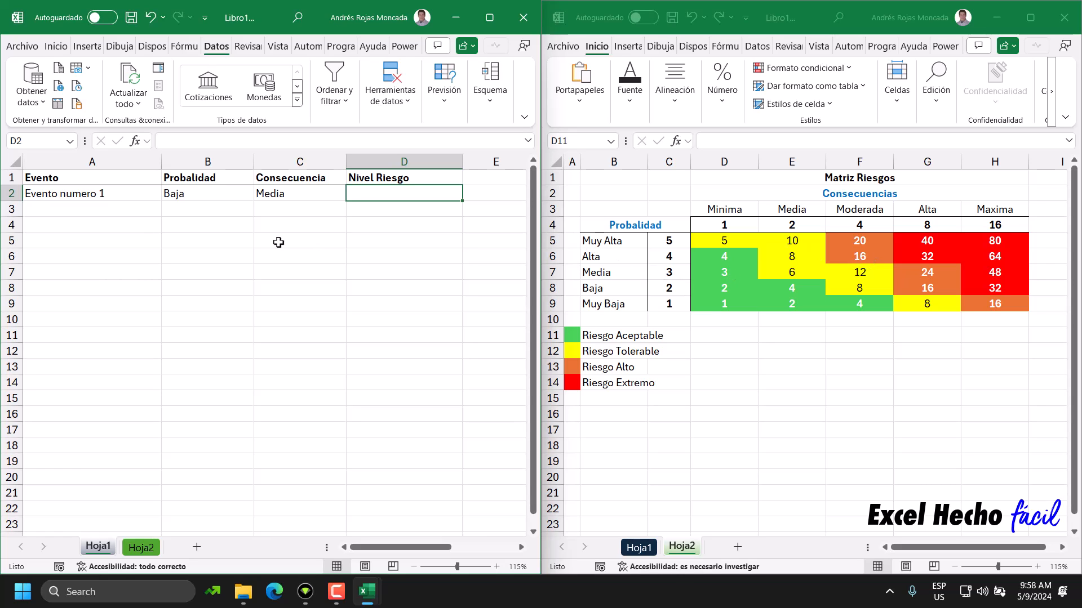
text(=bu)
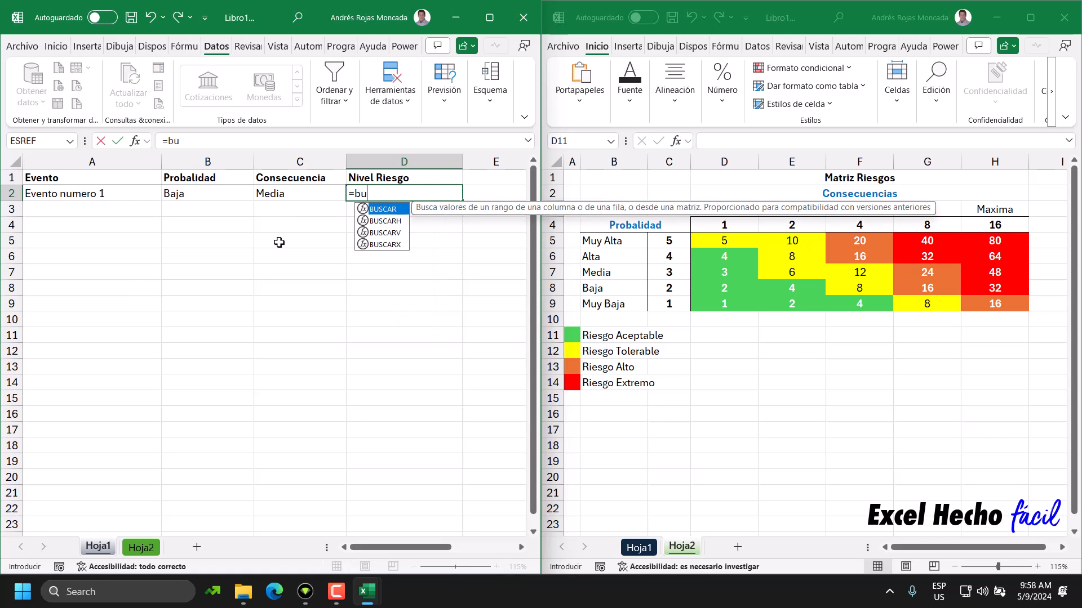
key(Down)
key(Down)
key(Down)
key(Tab)
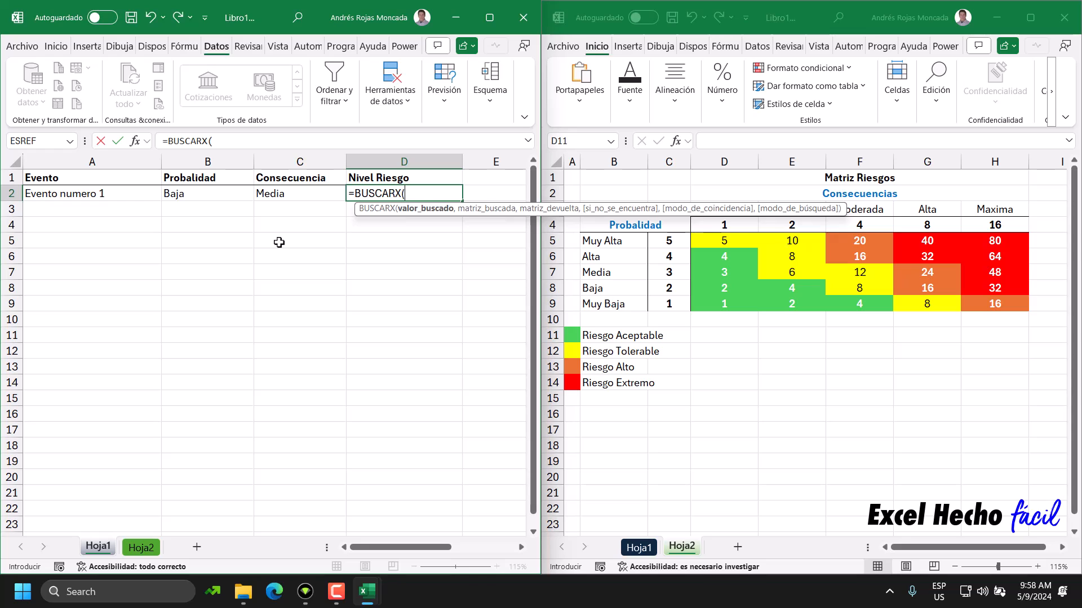
drag(518, 215, 395, 329)
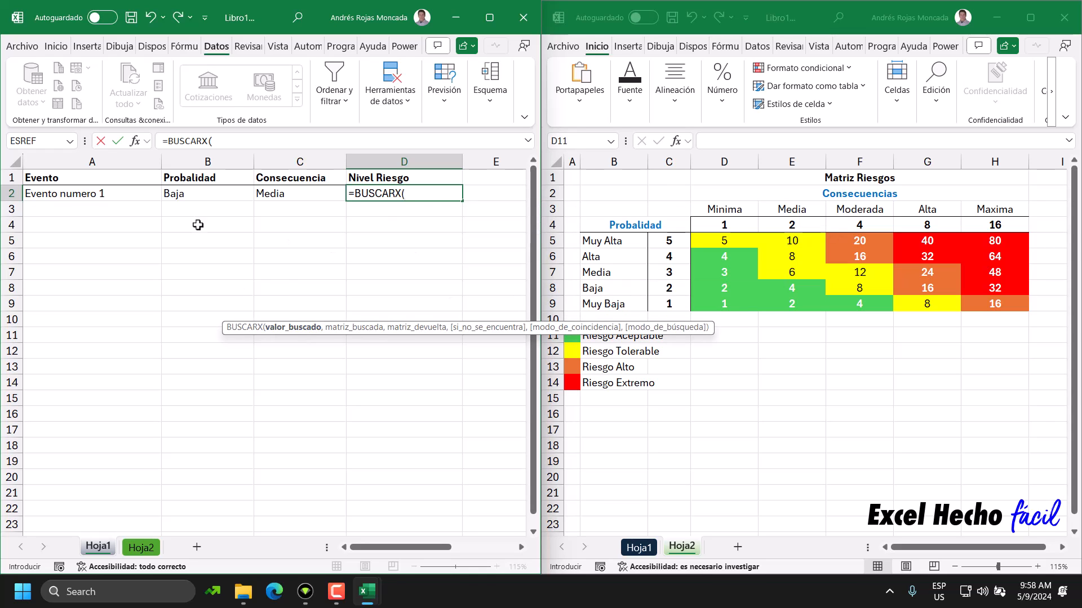
click(191, 194)
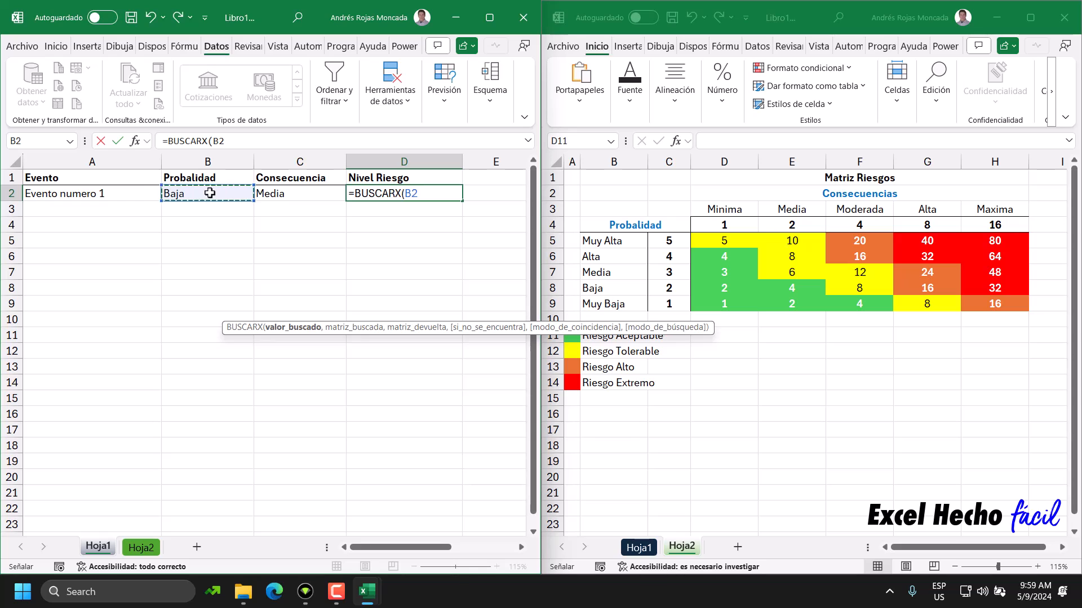
text(,)
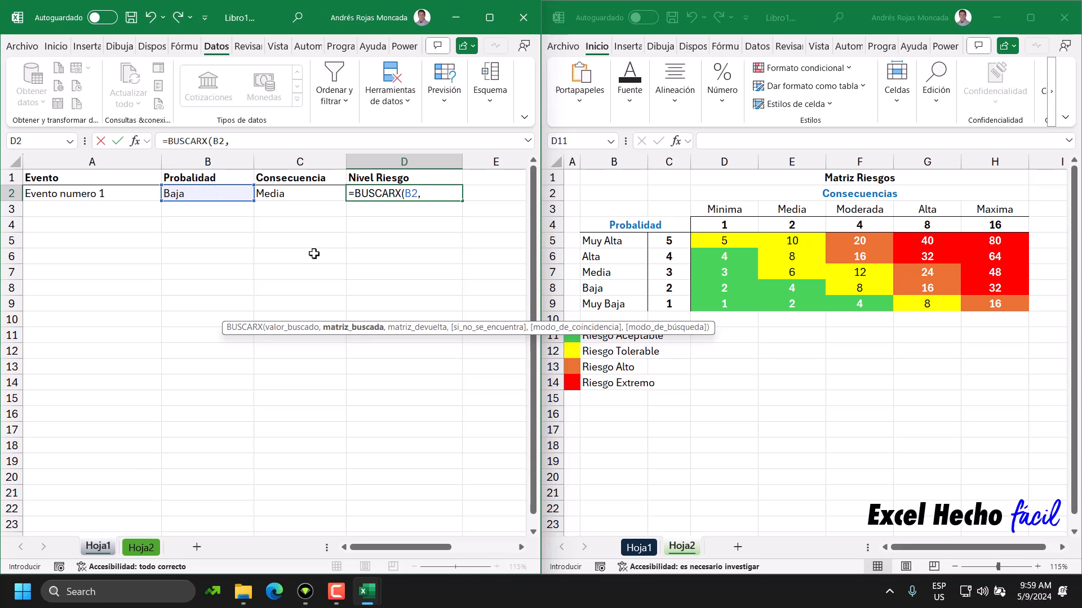
- Set the formula's lookup array to the probability names in Hoja2, as the absolute range $B$5:$B$9
click(625, 248)
drag(625, 248, 618, 303)
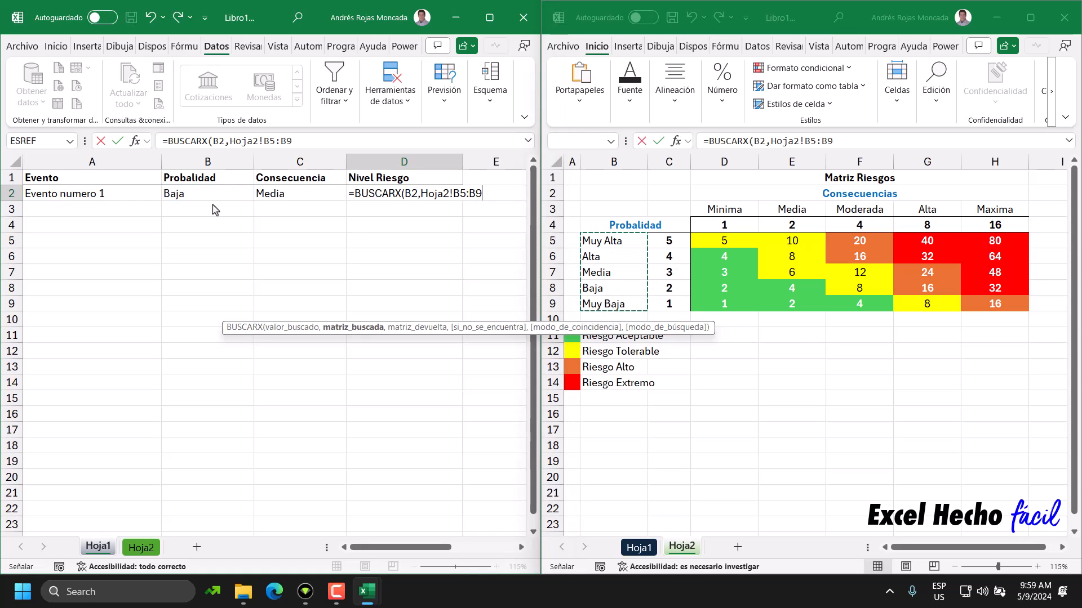
click(466, 193)
key(F4)
key(Right)
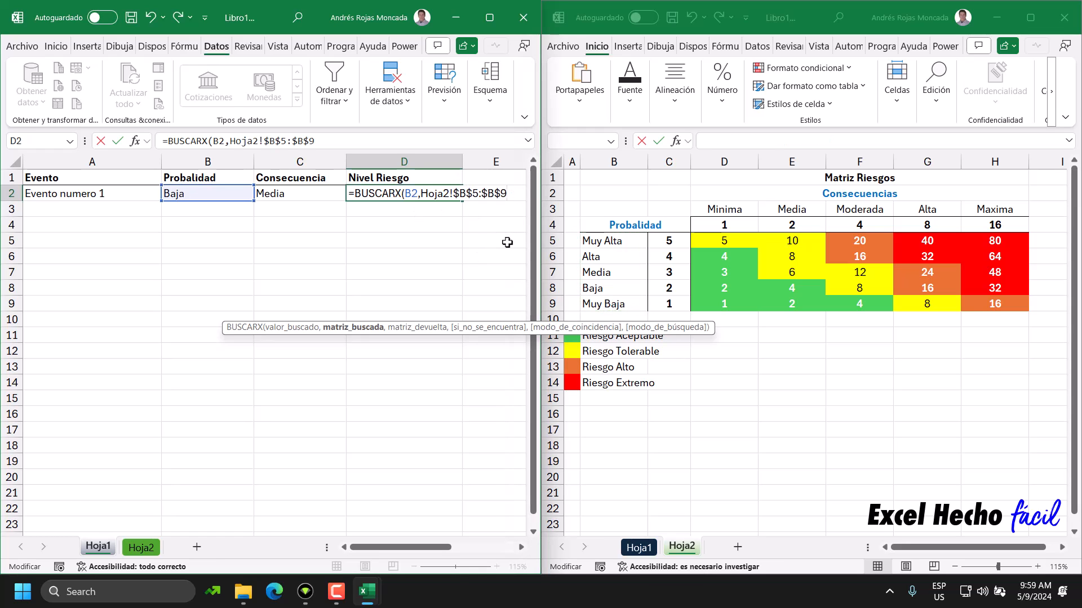
text(,)
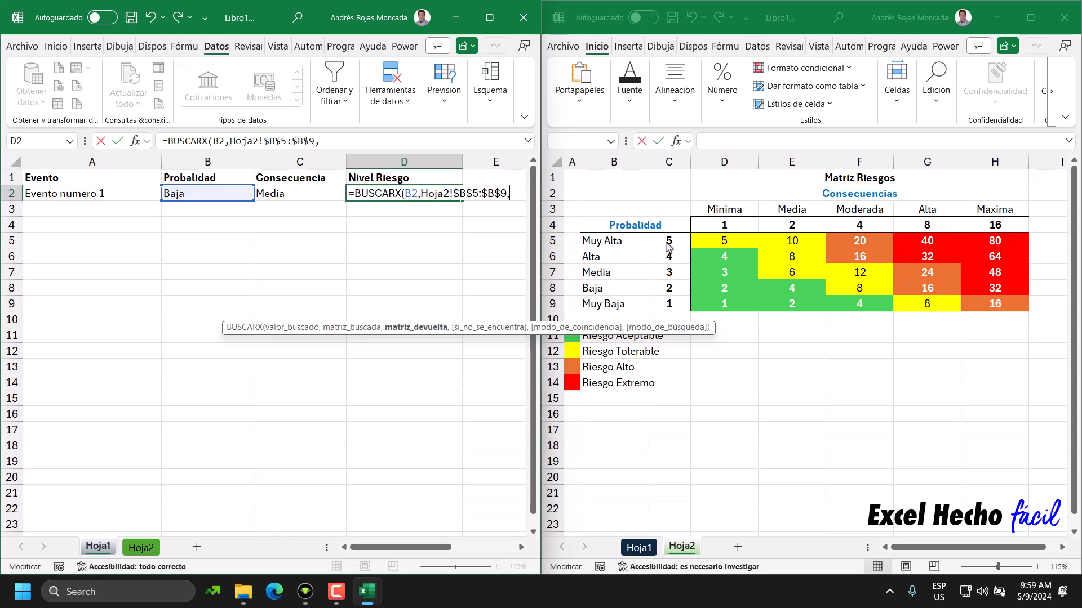
- Use the probability scores in Hoja2!$C$5:$C$9 as the absolute return array and close the BUSCARX function
drag(669, 244, 672, 304)
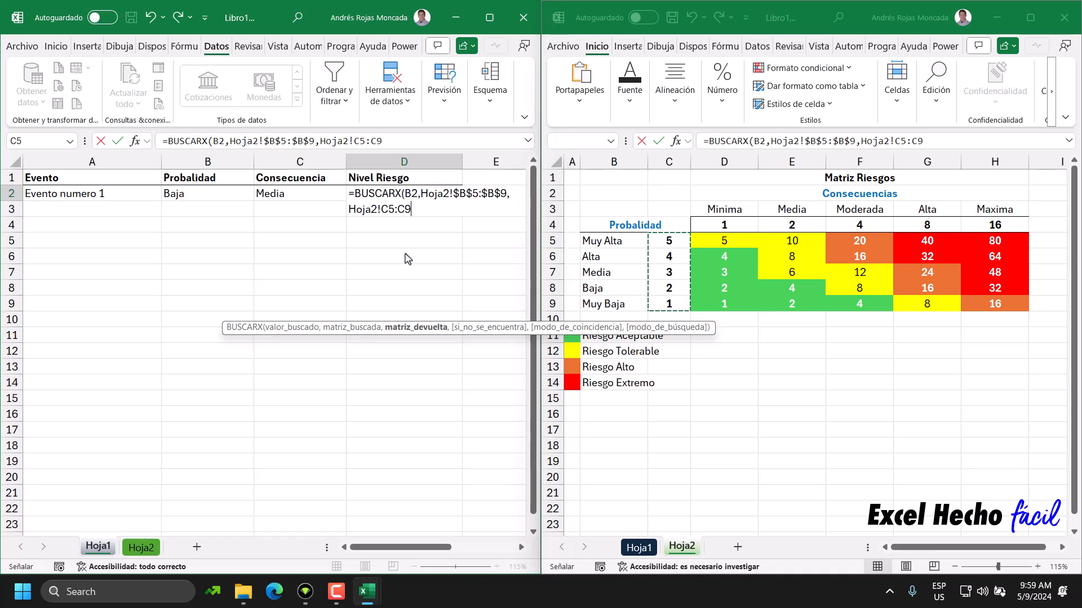
key(F4)
text())
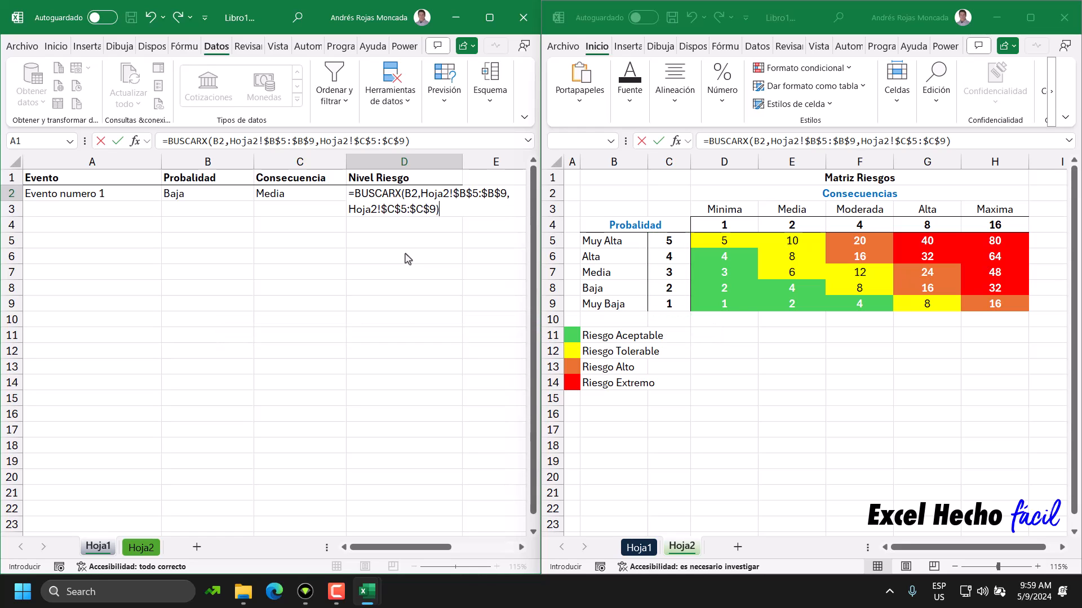
- Multiply the result by a second BUSCARX that looks up C2 in the absolute range Hoja2!$D$3:$H$3
text(*buscar)
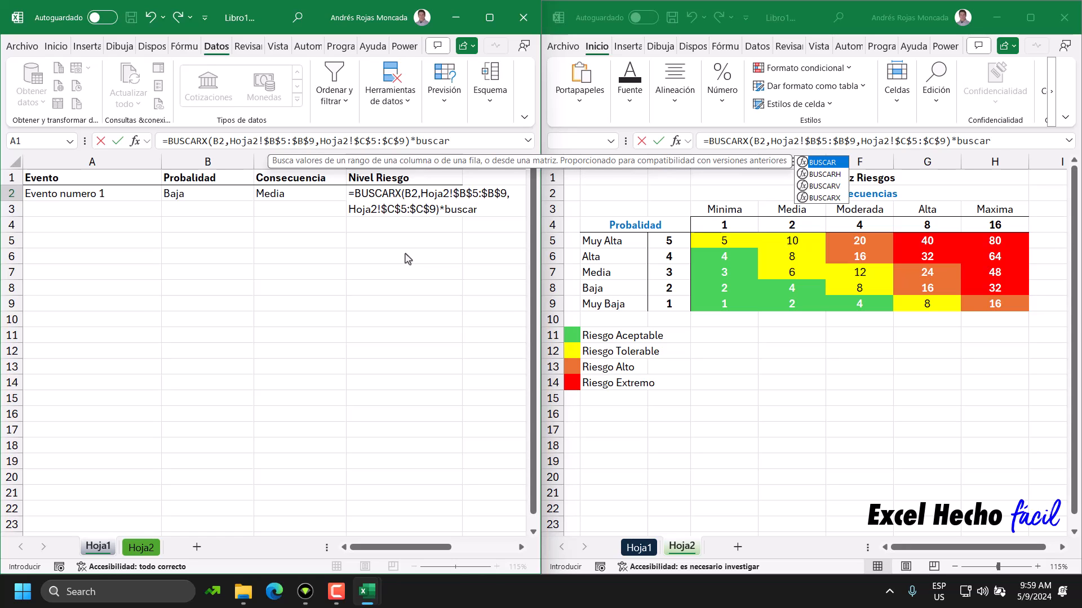
text(x()
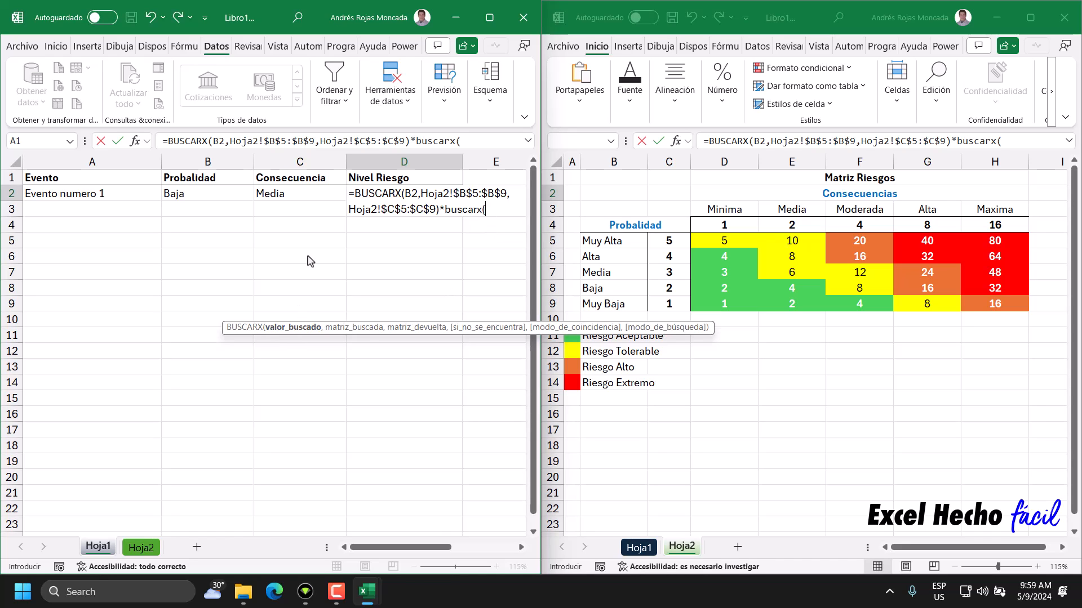
click(310, 195)
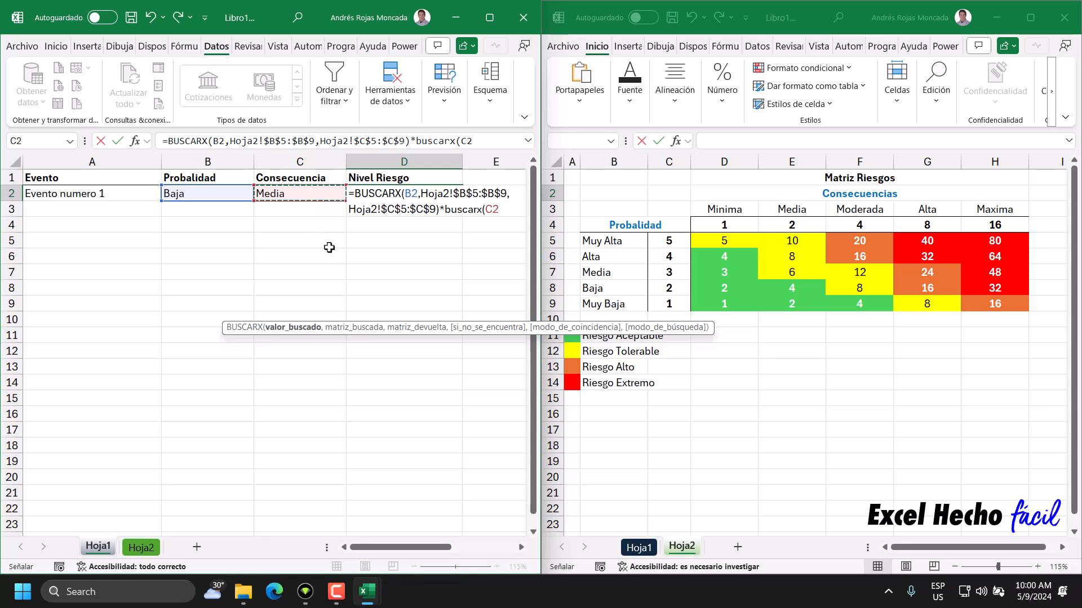
text(,)
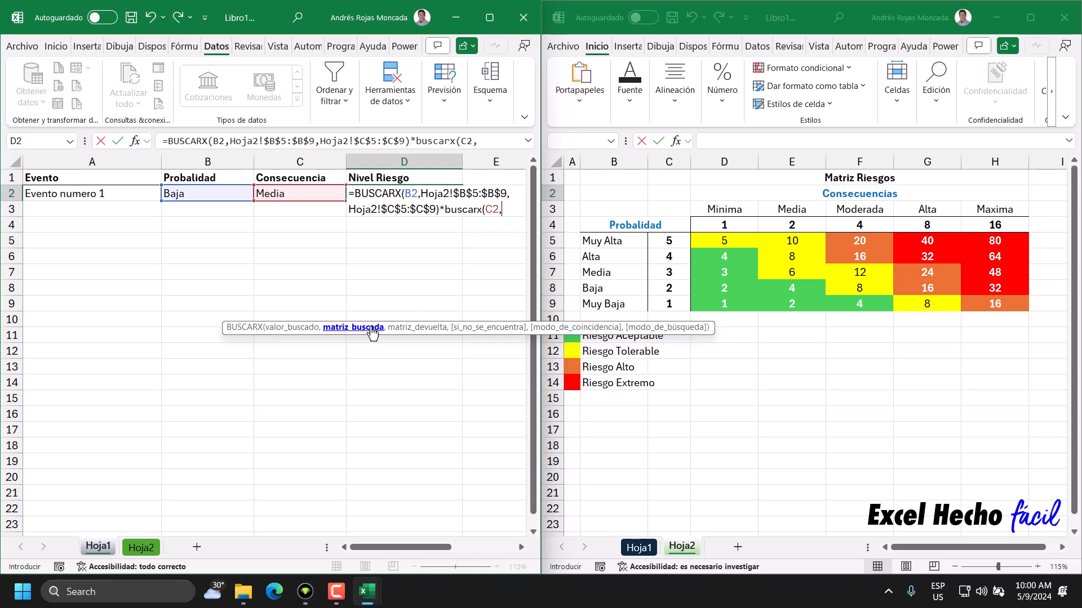
drag(711, 211, 992, 214)
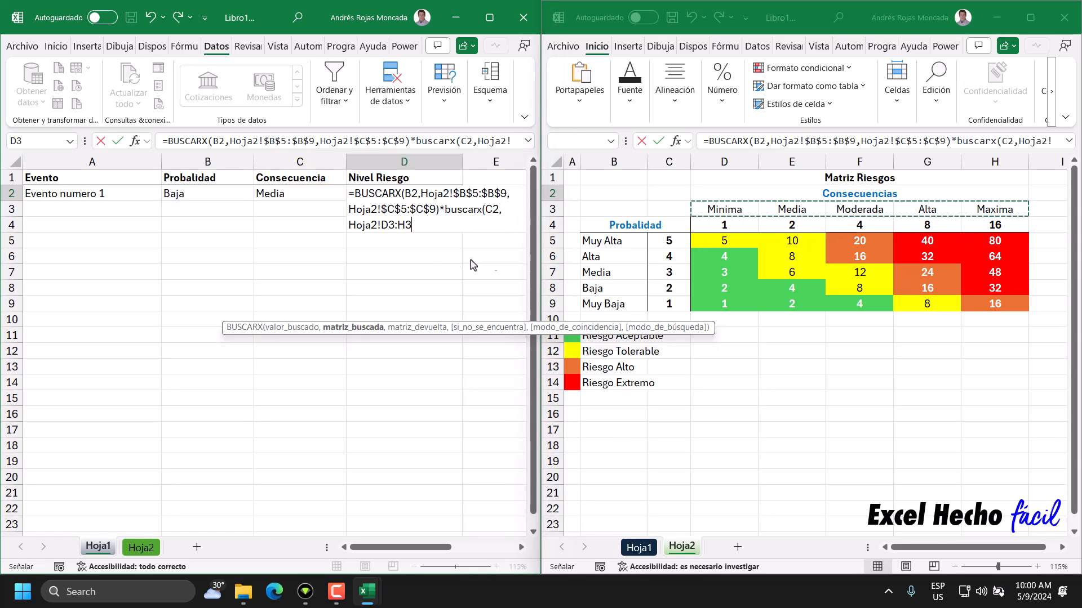
key(F4)
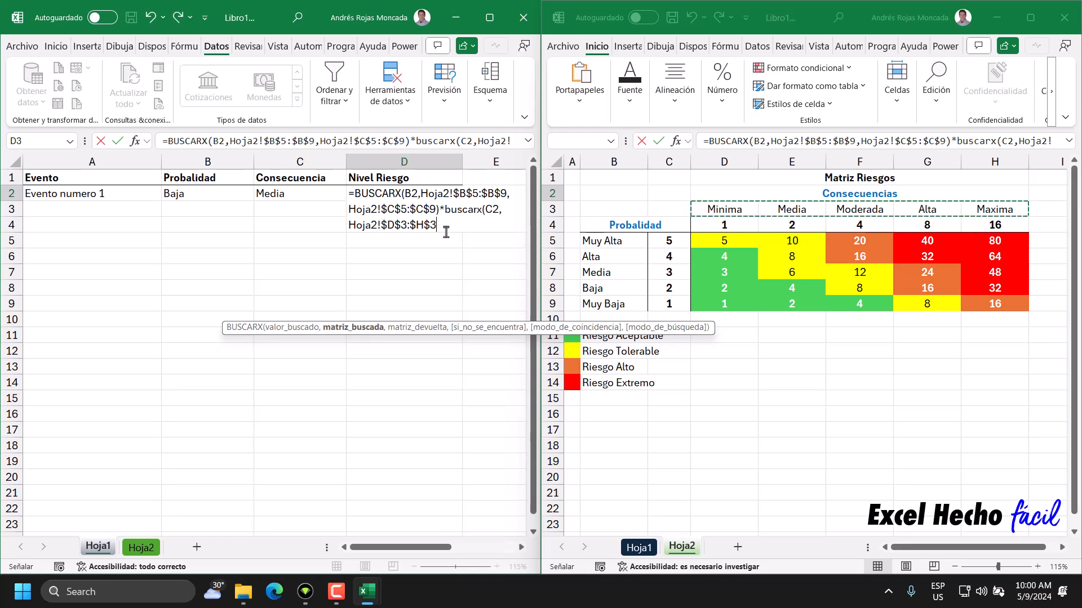
text(,)
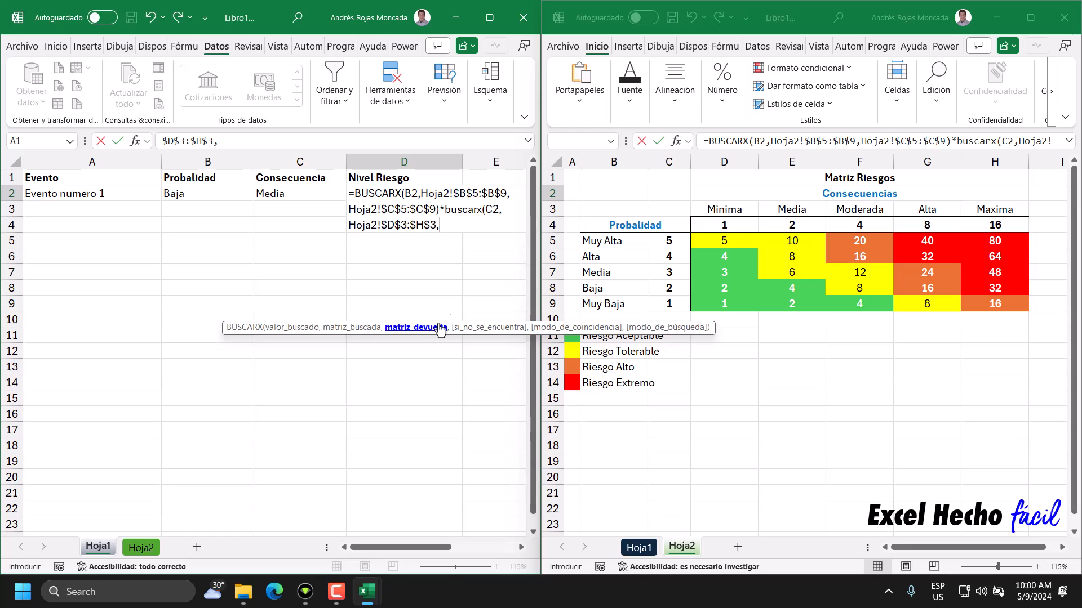
- Set the second BUSCARX's return array to the consequence scores in Hoja2!$D$4:$H$4 and enter the formula
click(727, 225)
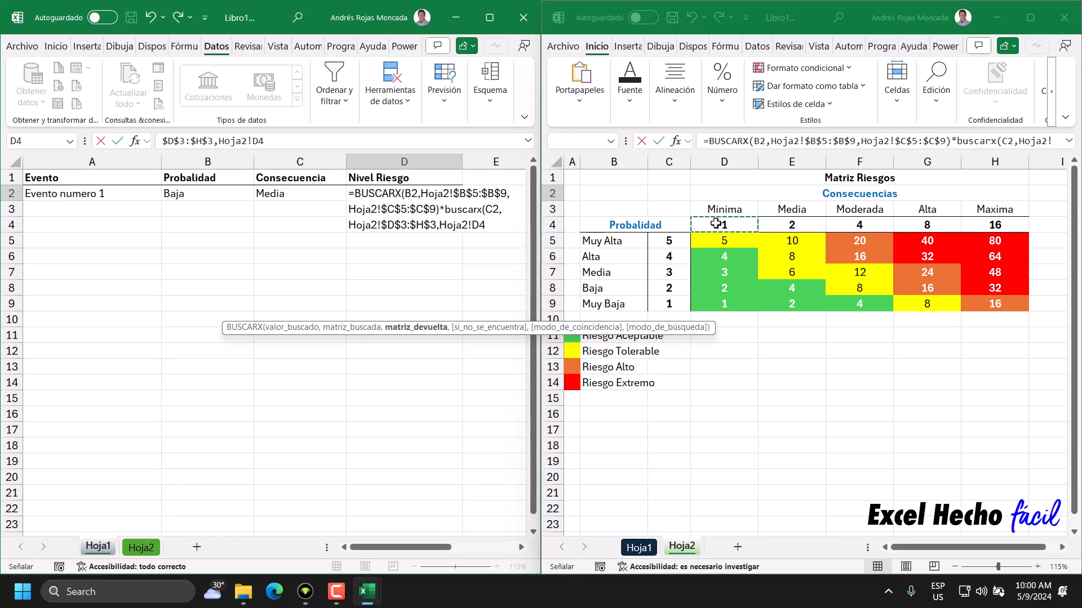
drag(715, 222, 995, 225)
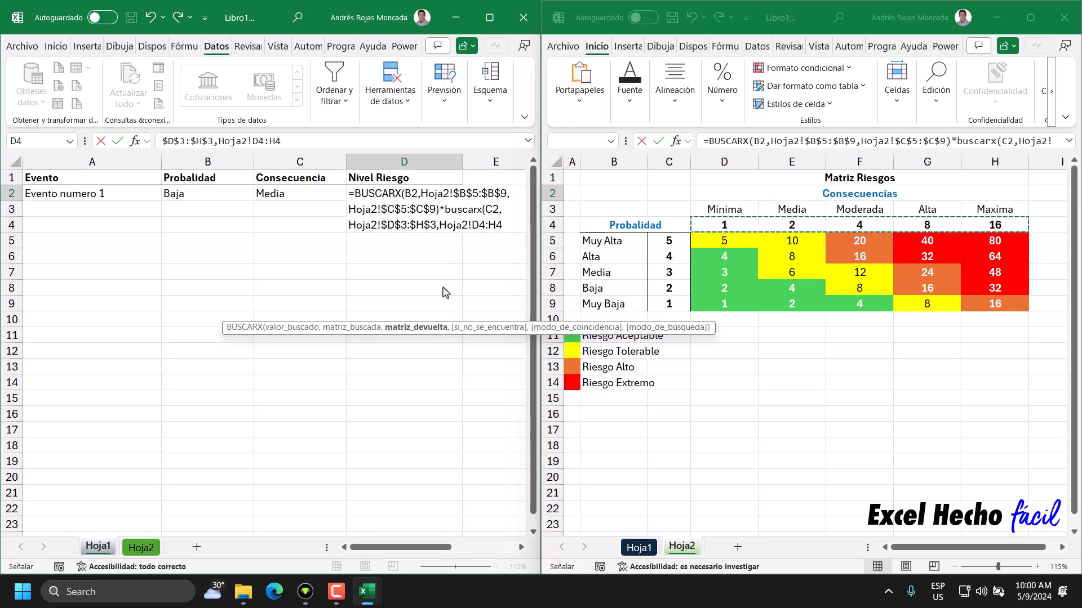
key(F4)
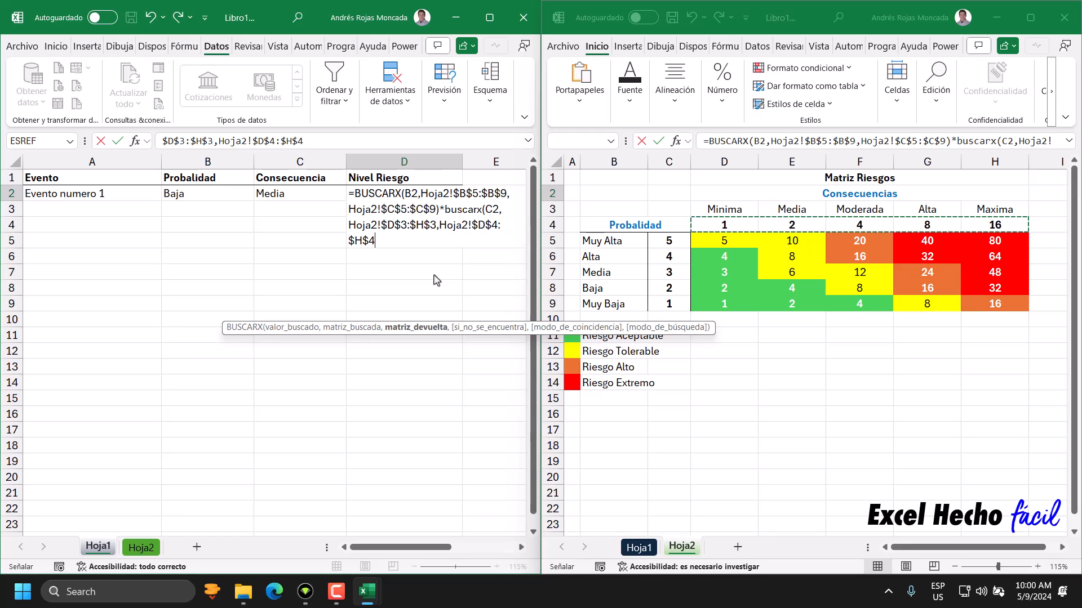
text())
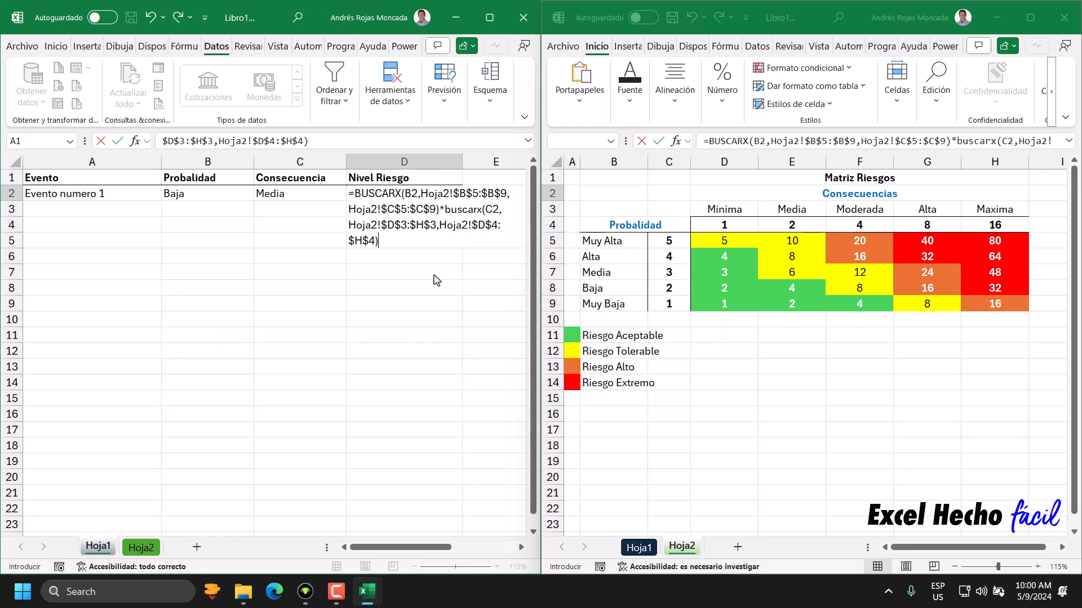
key(Return)
- Edit the D2 formula, removing the multiplied BUSCARX and the first function's return array so it ends after $B$9 and the comma
click(416, 192)
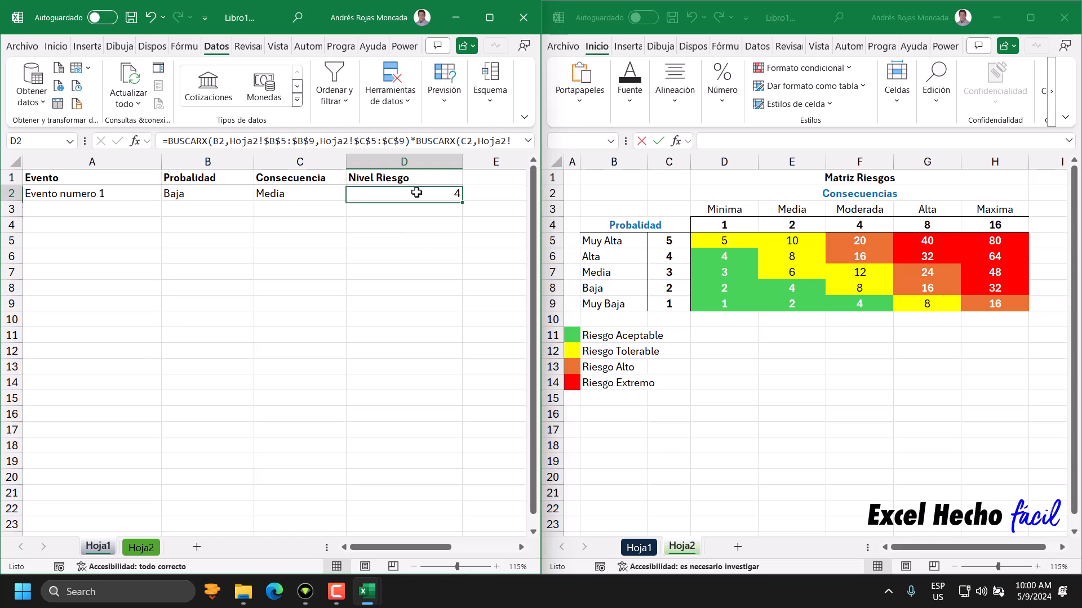
key(F2)
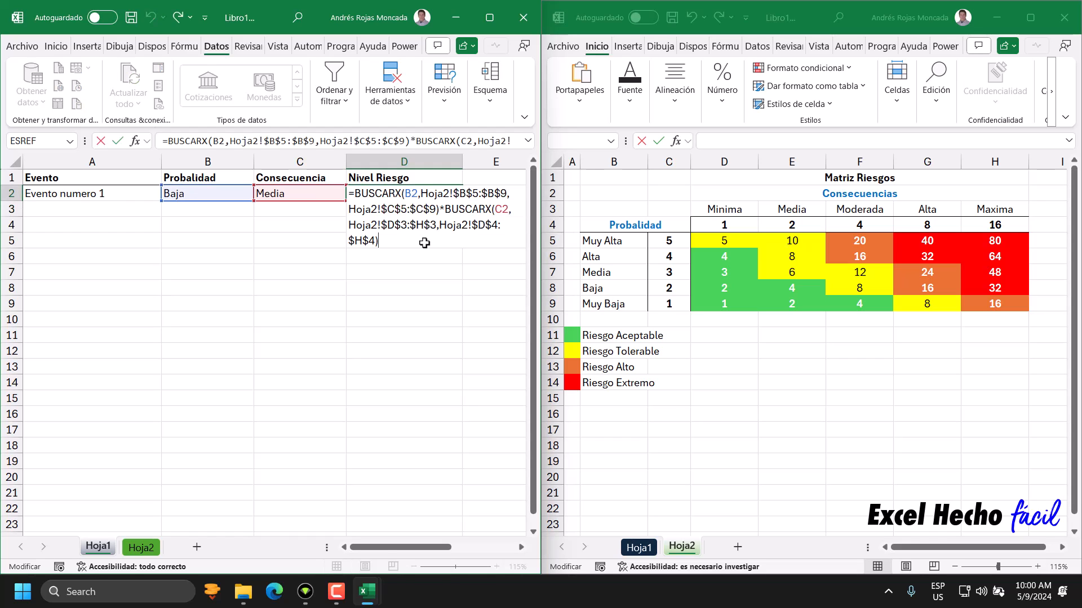
drag(444, 209, 449, 245)
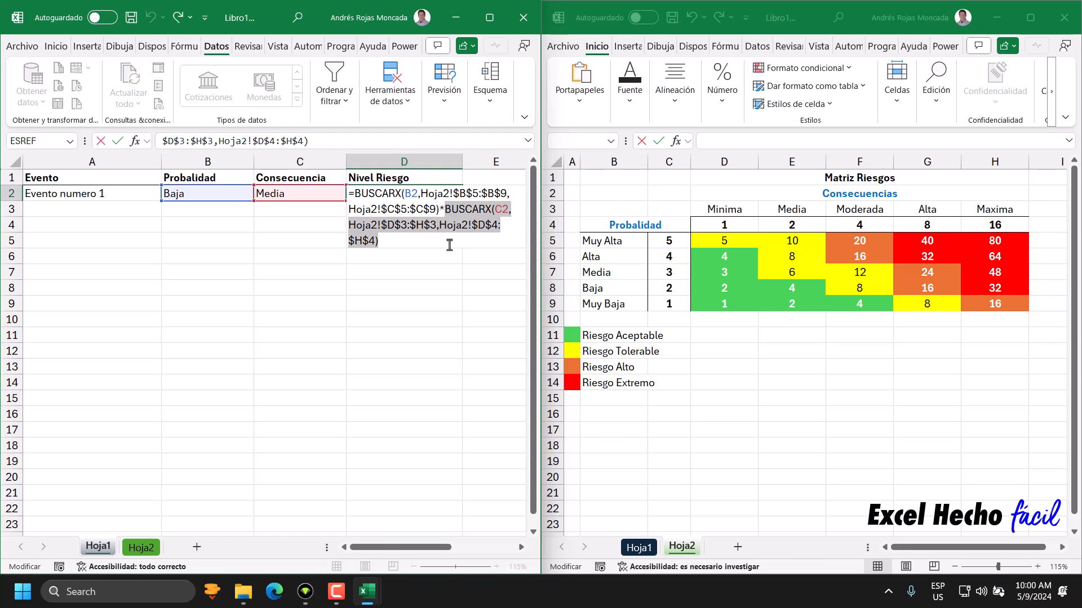
key(Delete)
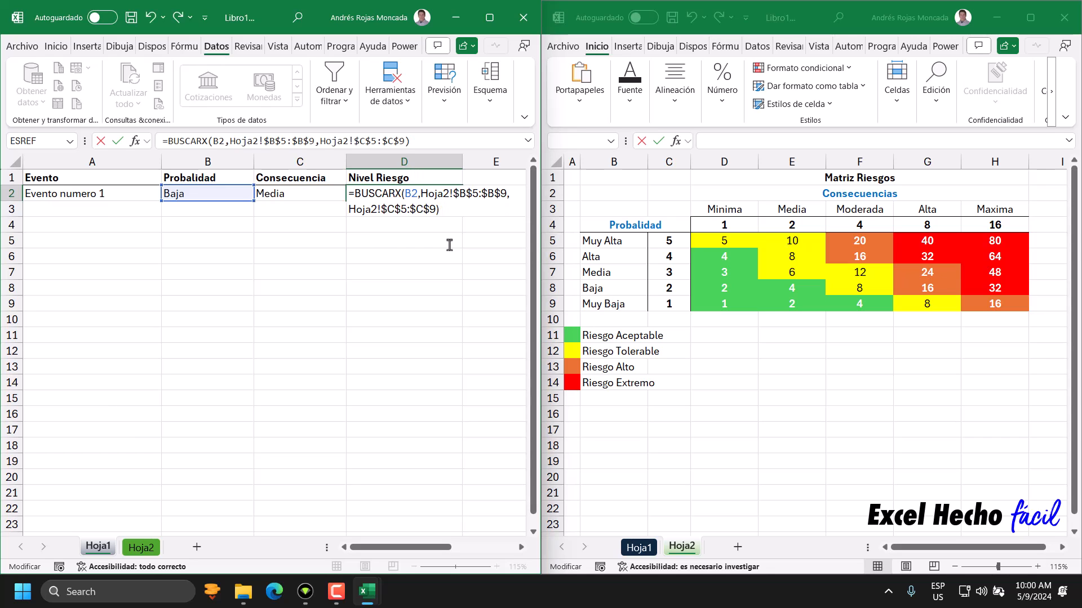
key(BackSpace)
key(BackSpace)
key(BackSpace)
key(BackSpace)
key(BackSpace)
key(BackSpace)
key(BackSpace)
key(BackSpace)
key(BackSpace)
key(BackSpace)
key(BackSpace)
key(BackSpace)
key(BackSpace)
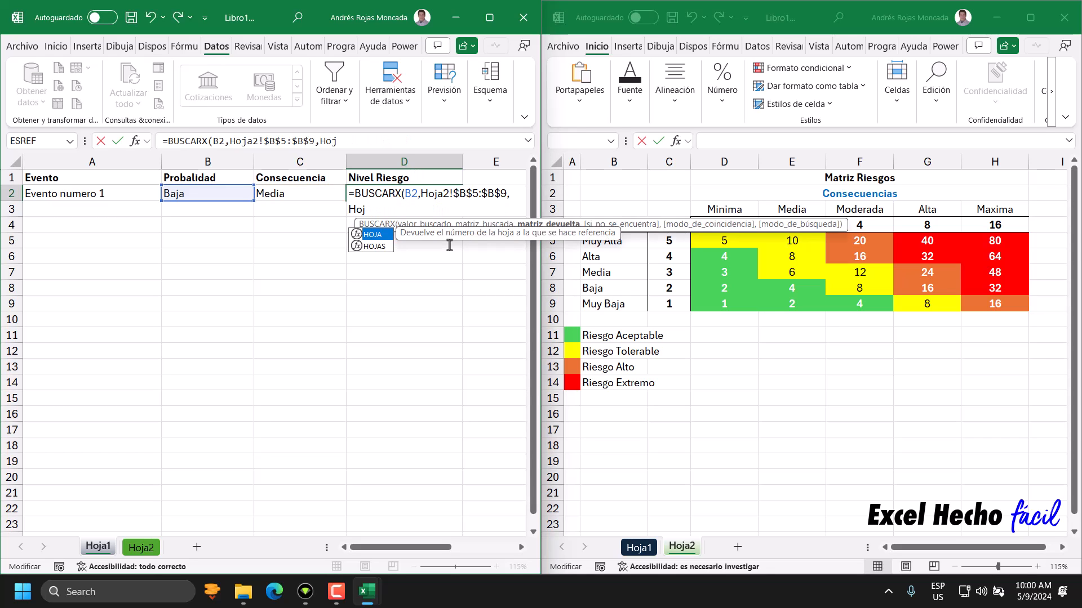
key(BackSpace)
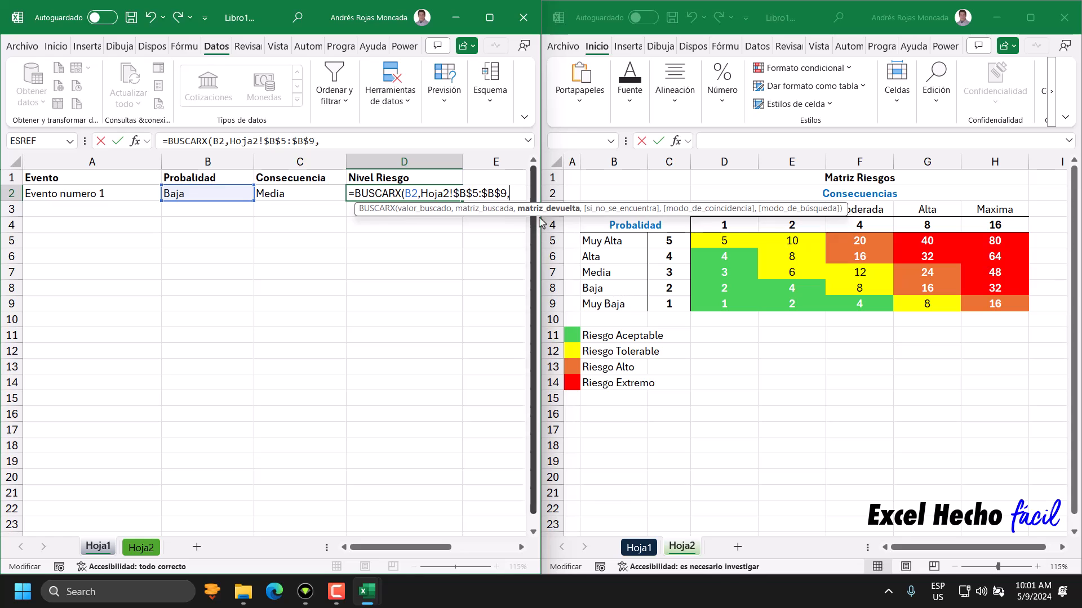
- Nest a BUSCARX as the return array, looking up C2 in the absolute consequence names range Hoja2!$D$3:$H$3
text(bu)
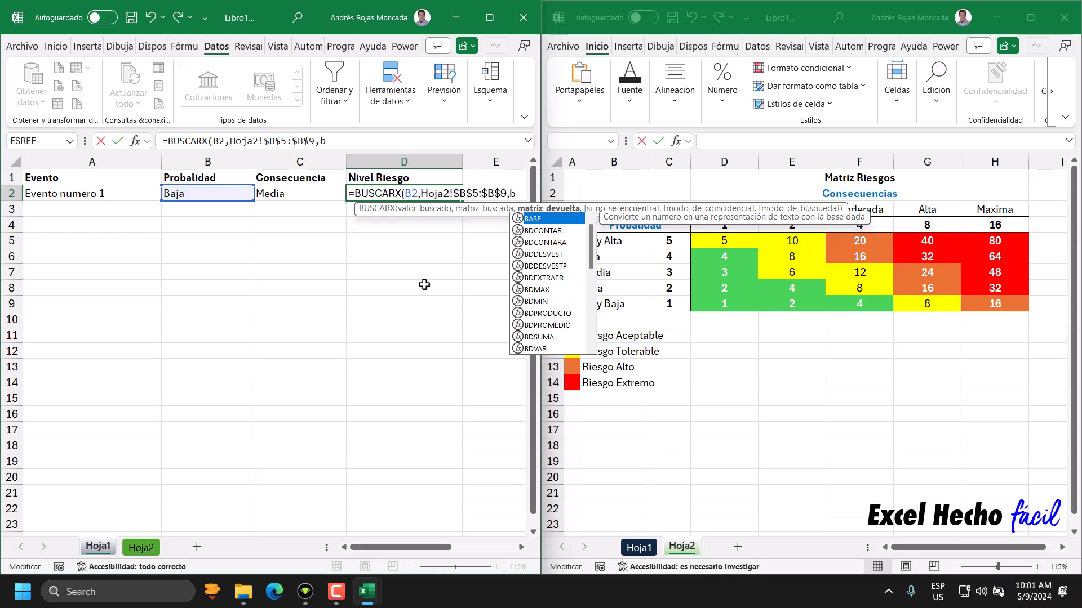
key(Tab)
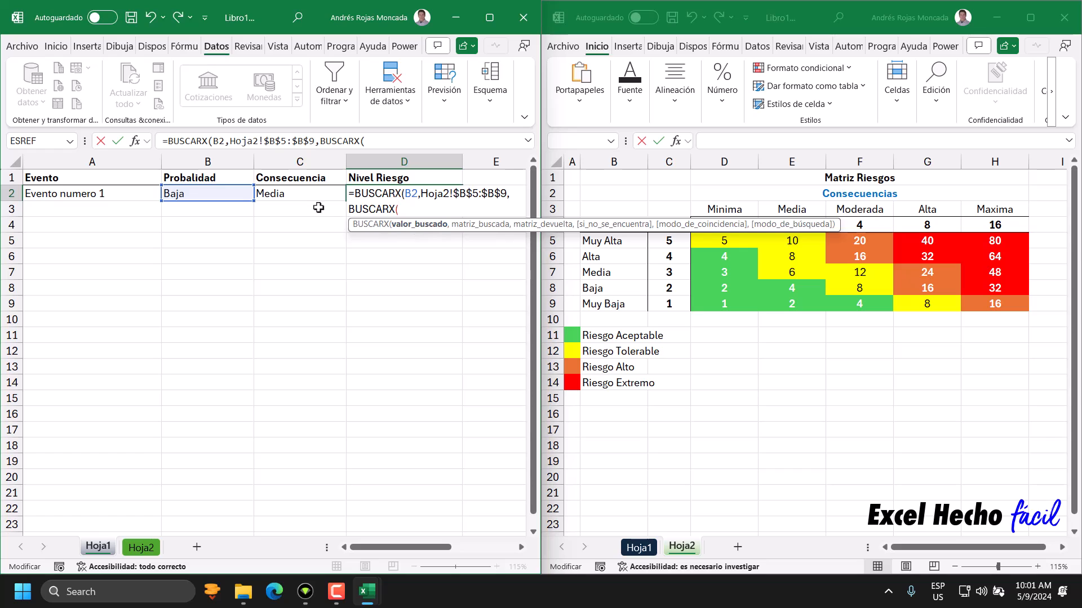
click(300, 194)
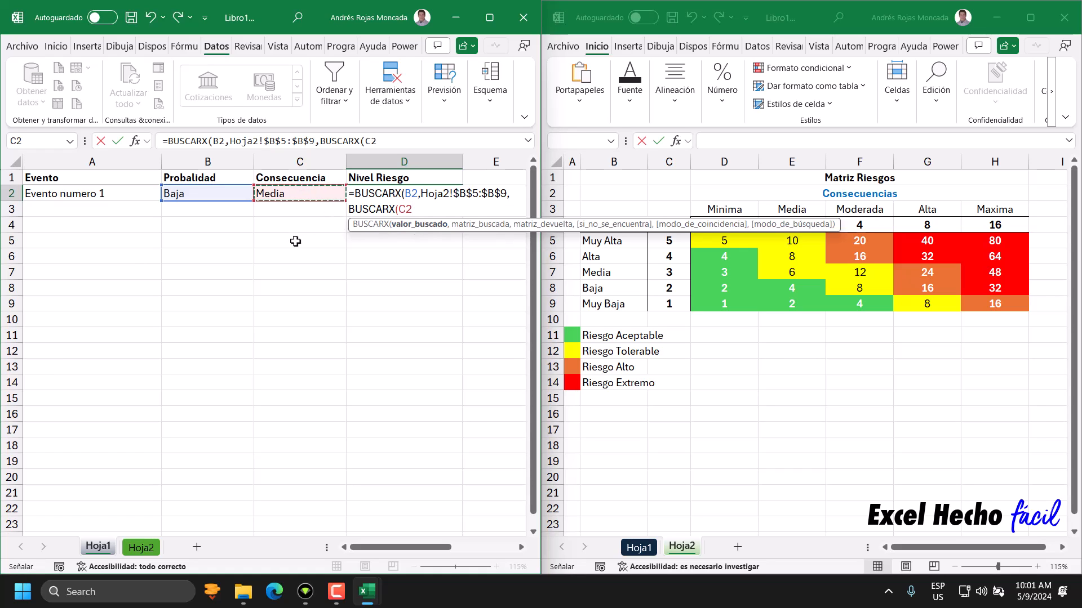
text(,)
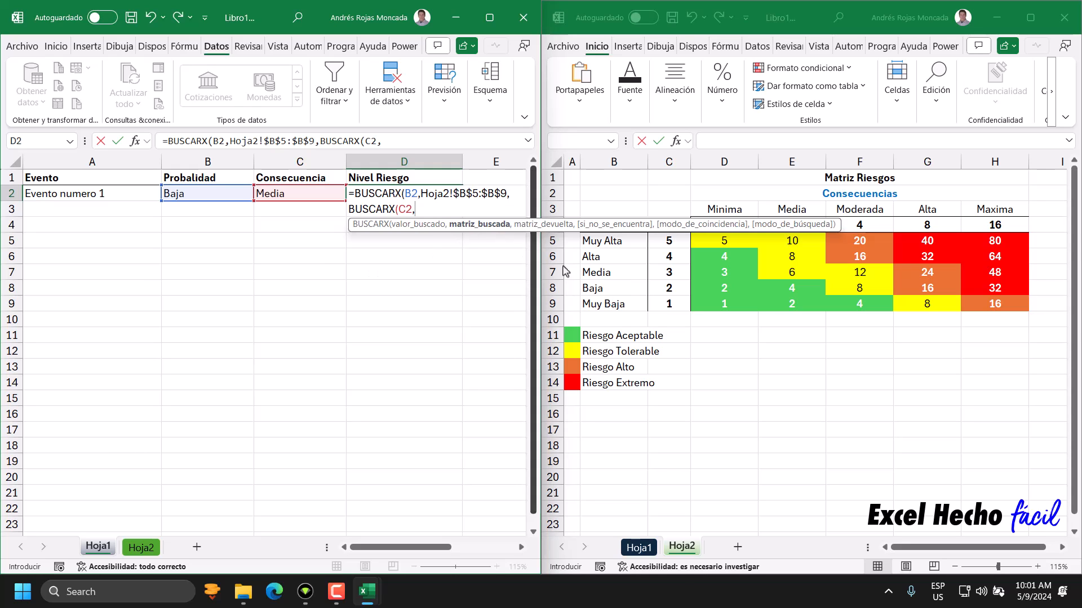
drag(738, 226, 741, 378)
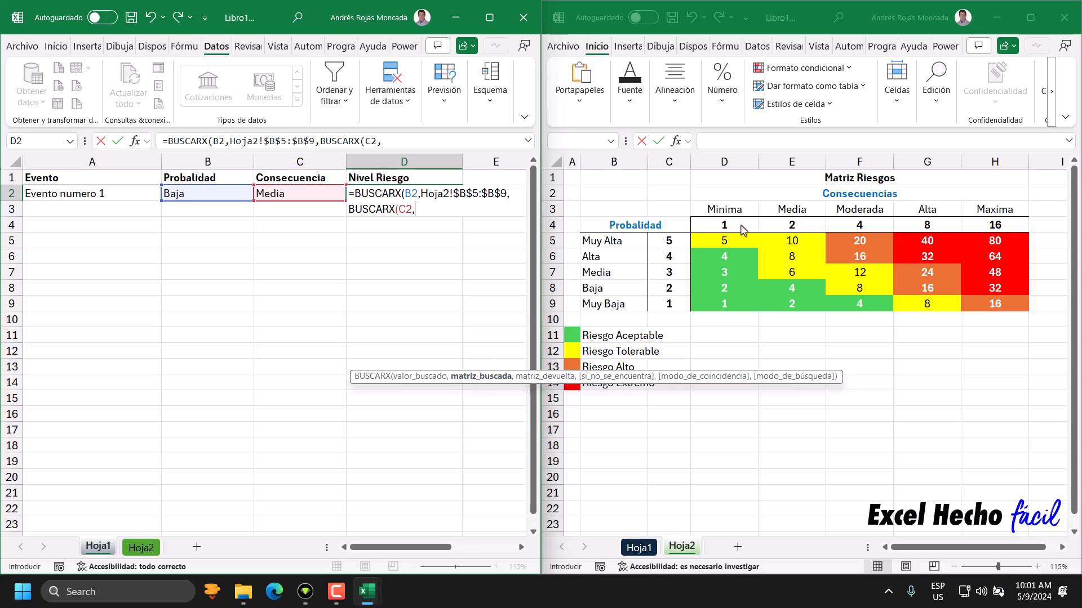
drag(733, 213, 983, 212)
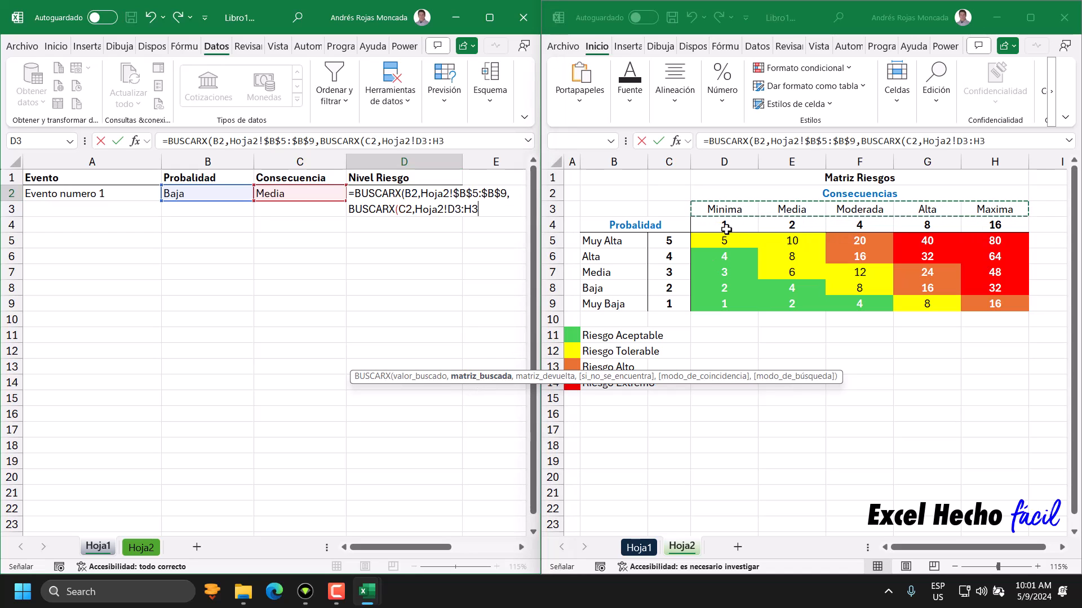
key(F4)
text(,)
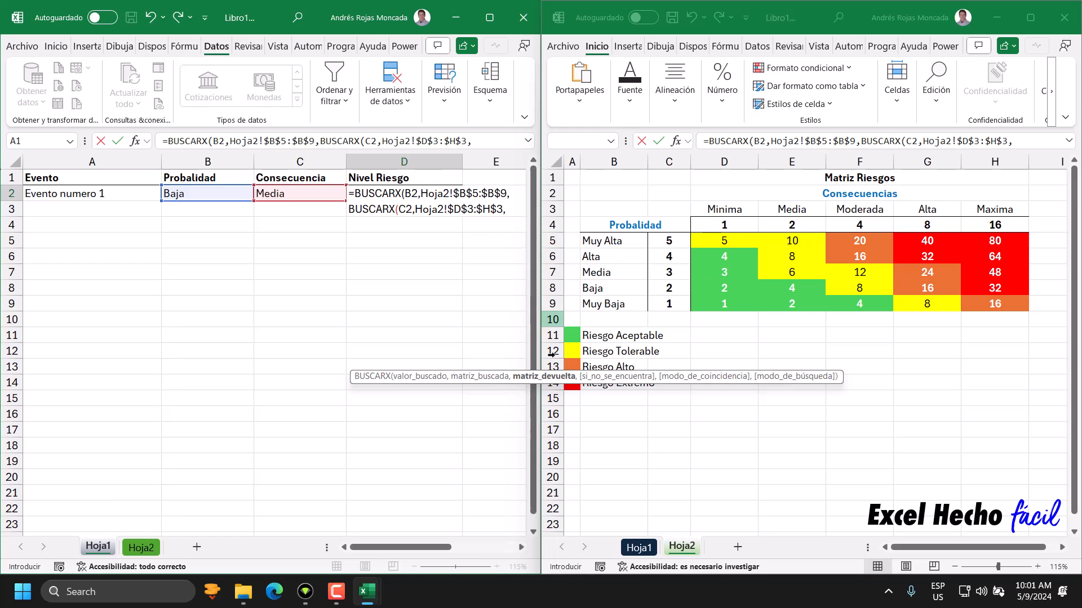
- Set the nested BUSCARX's return array to the matrix scores as Hoja2!$D$5#, close the formula and enter it
drag(723, 242, 993, 304)
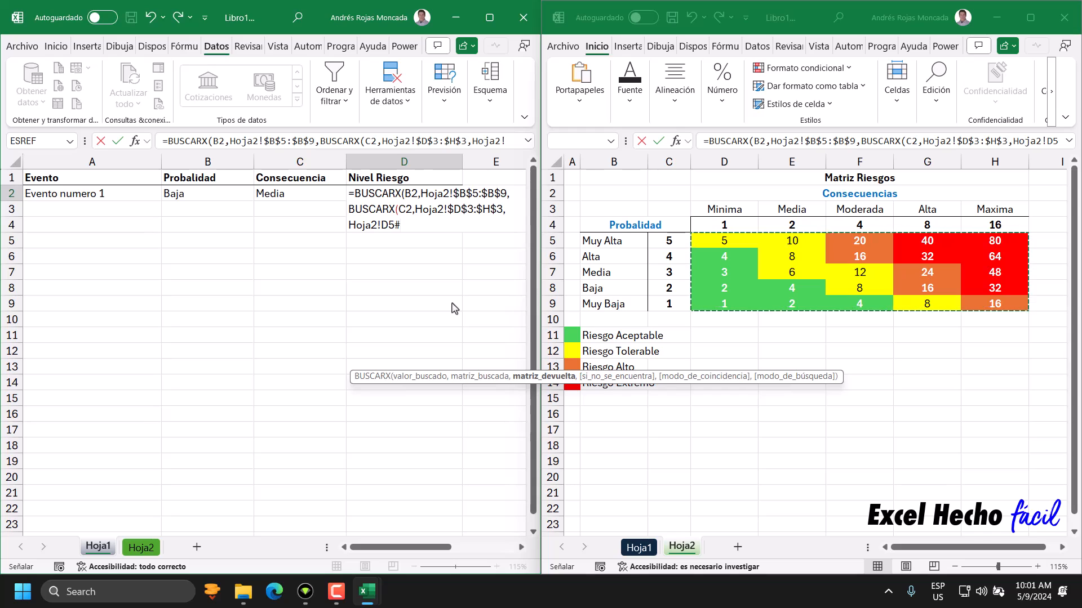
key(F4)
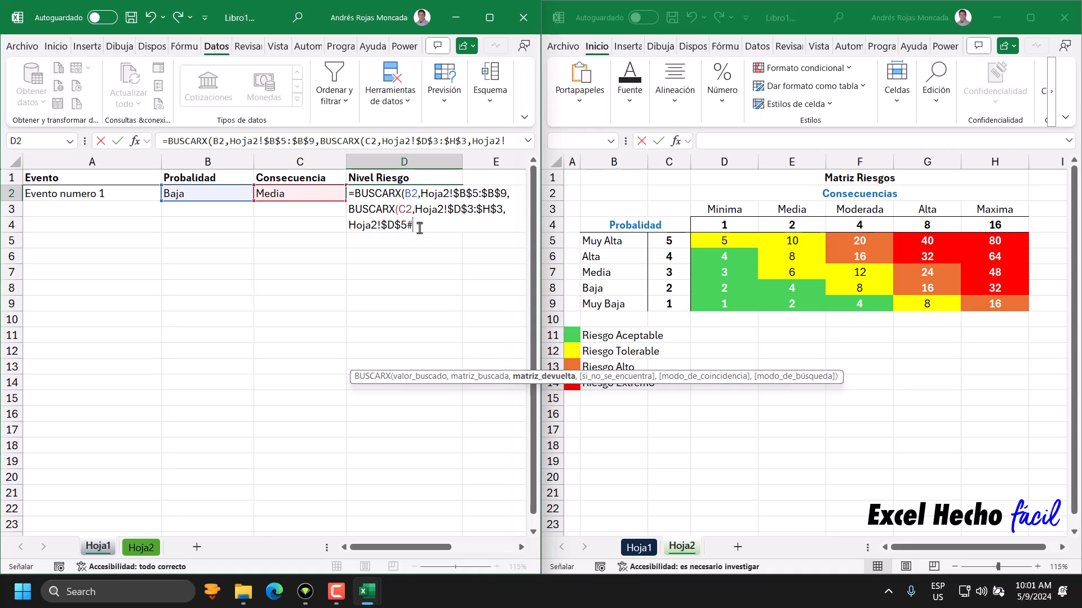
click(419, 227)
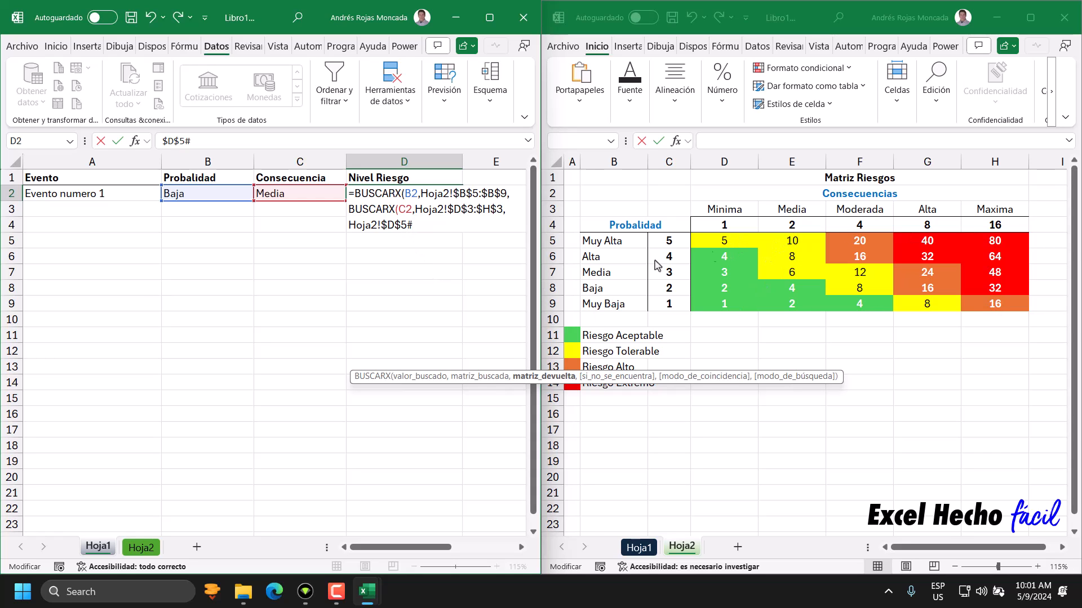
text())
key(Return)
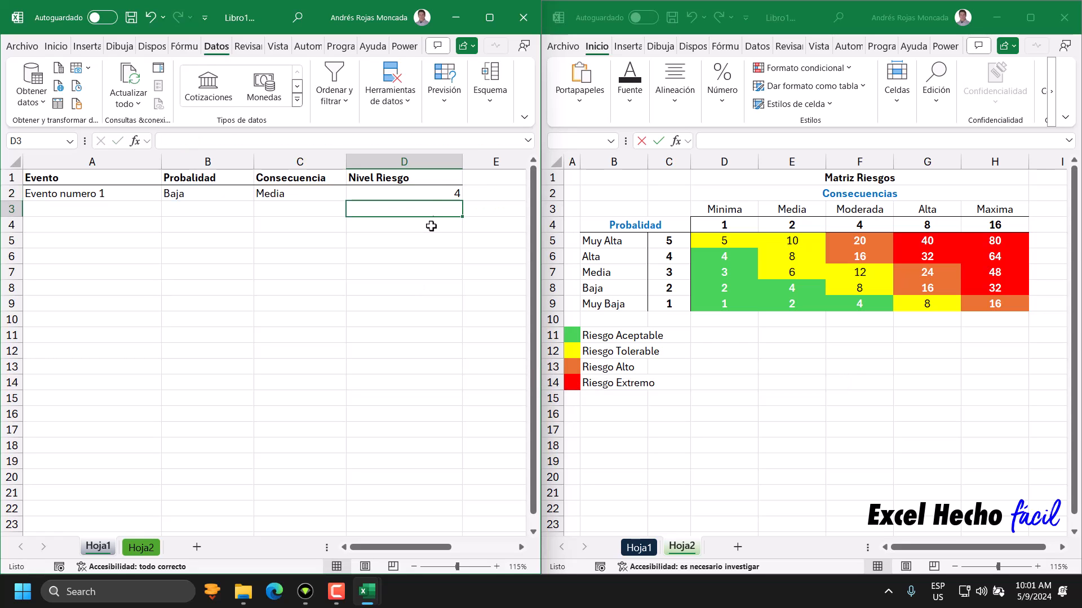
- Undo the nested formula in D2, review the restored product of two BUSCARX functions and re-enter it
click(430, 195)
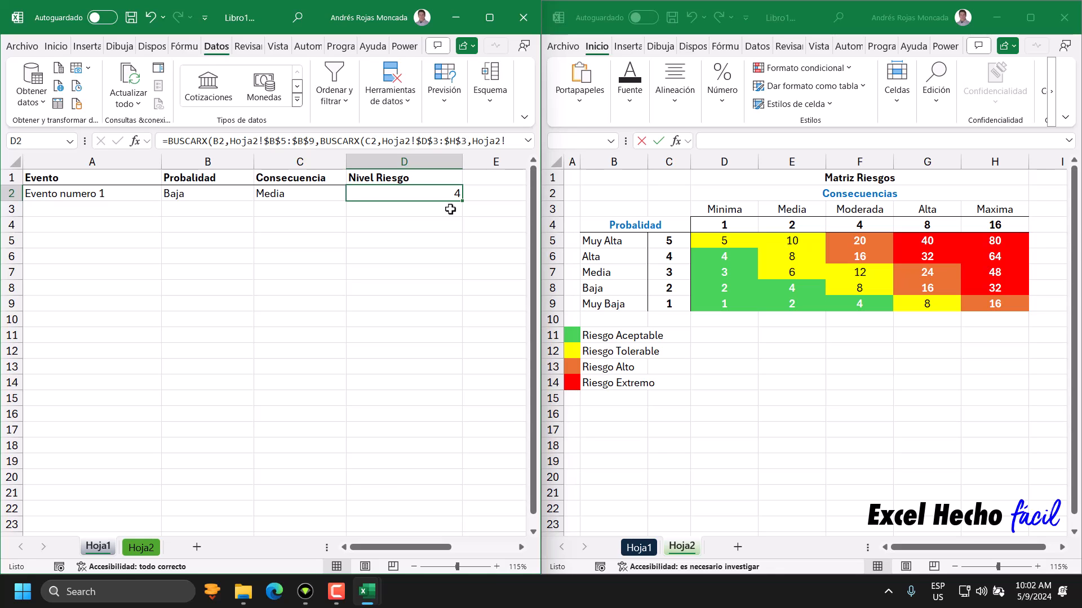
key(ctrl+z)
key(F2)
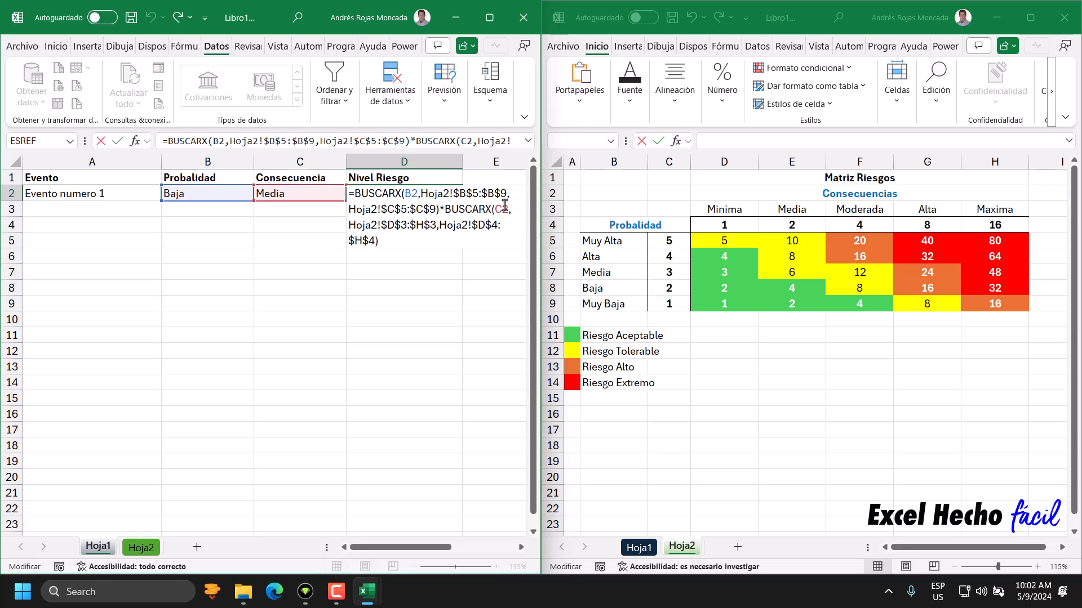
click(419, 193)
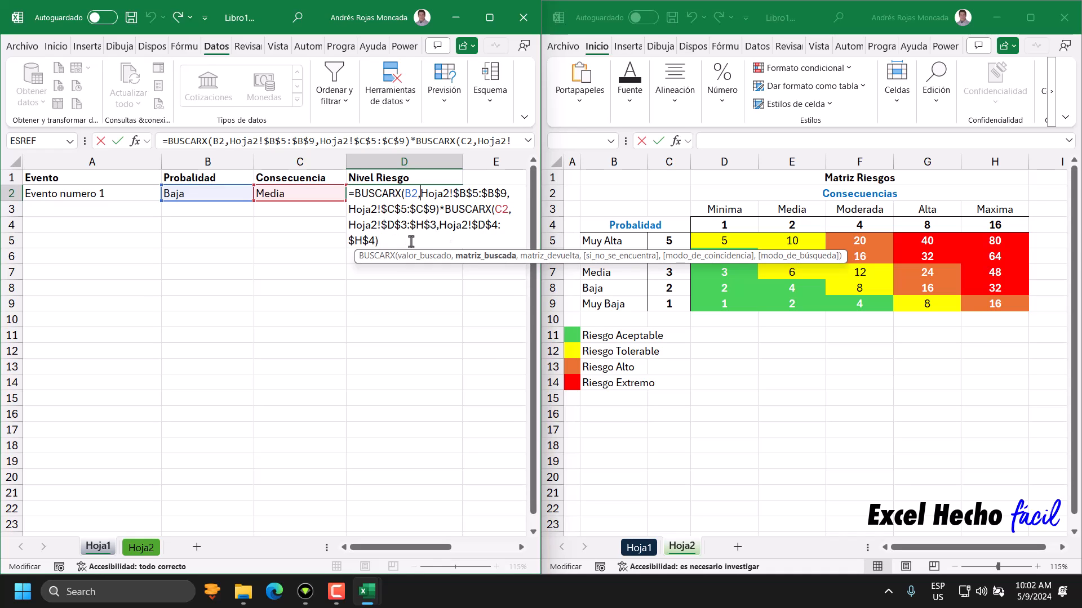
click(389, 243)
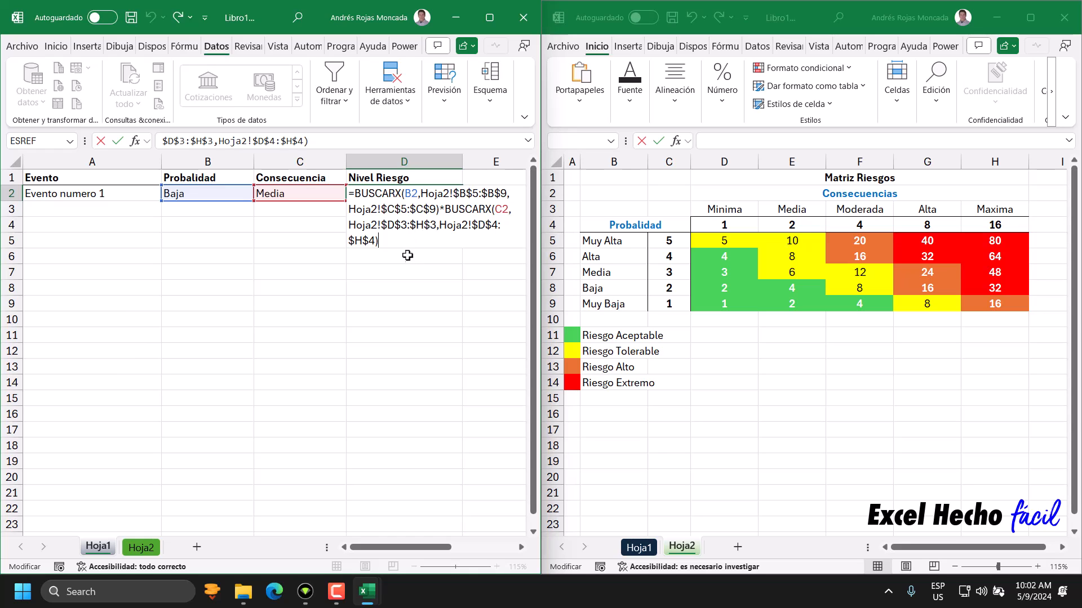
key(Return)
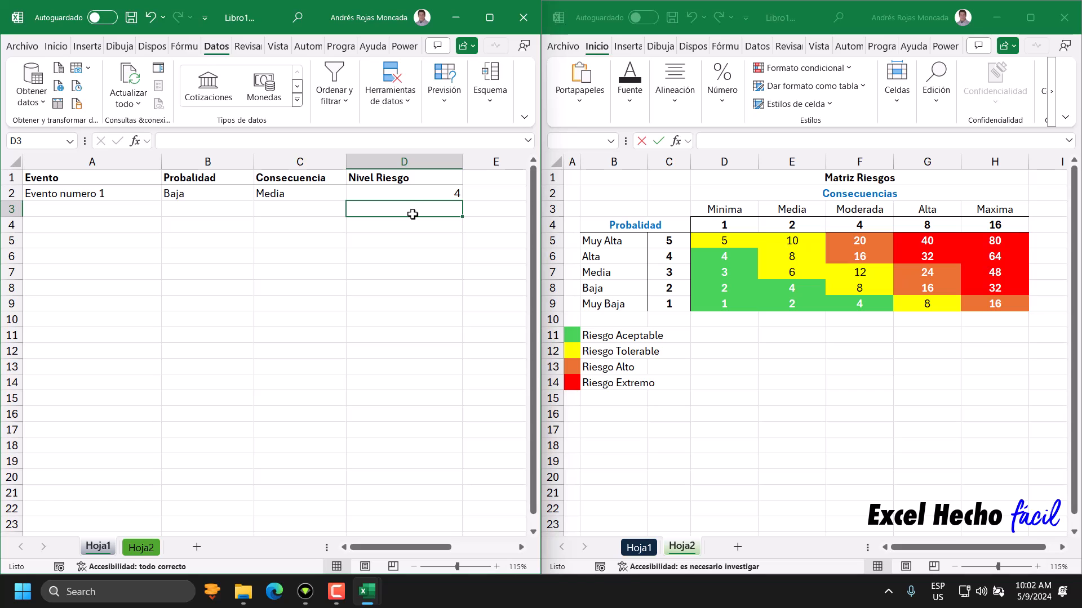
- Wrap the D2 formula in SI.ERROR with 0 as the value to return on error, and enter it
click(411, 193)
double_click(409, 193)
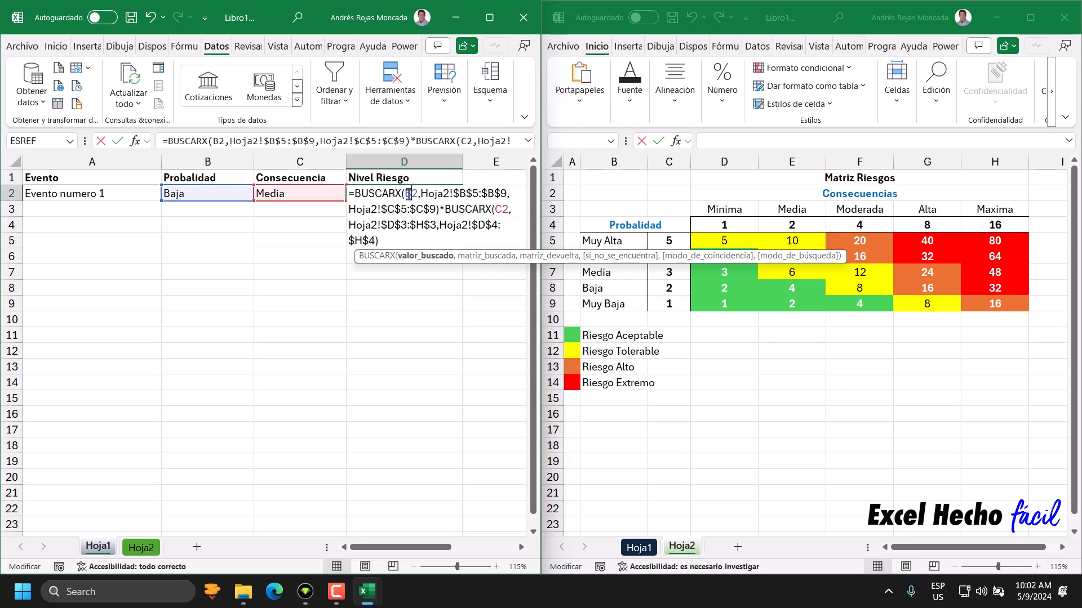
click(353, 193)
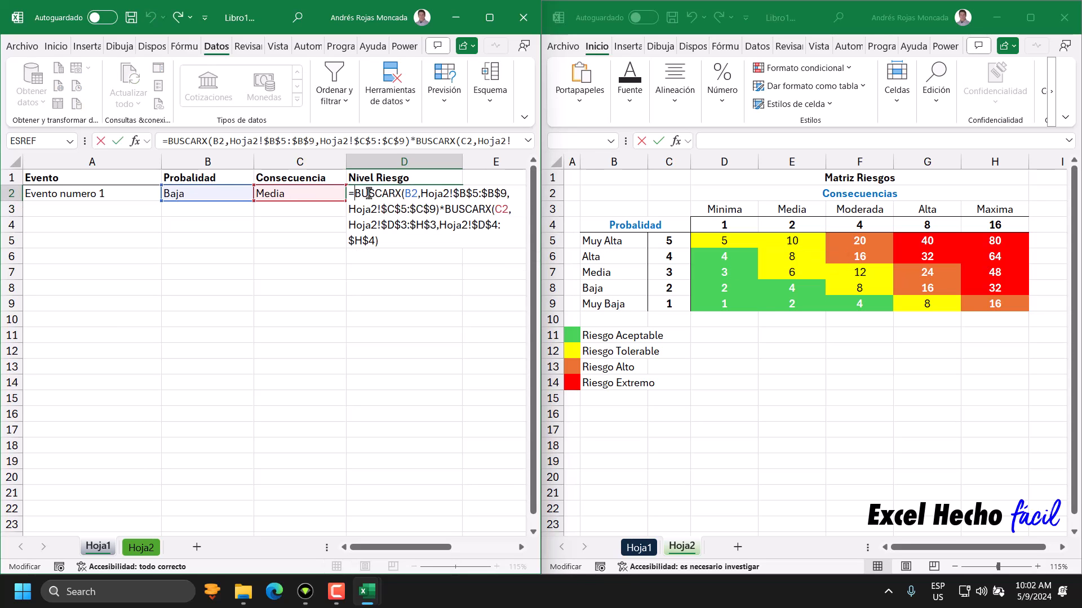
text(si)
key(Down)
key(Down)
key(Tab)
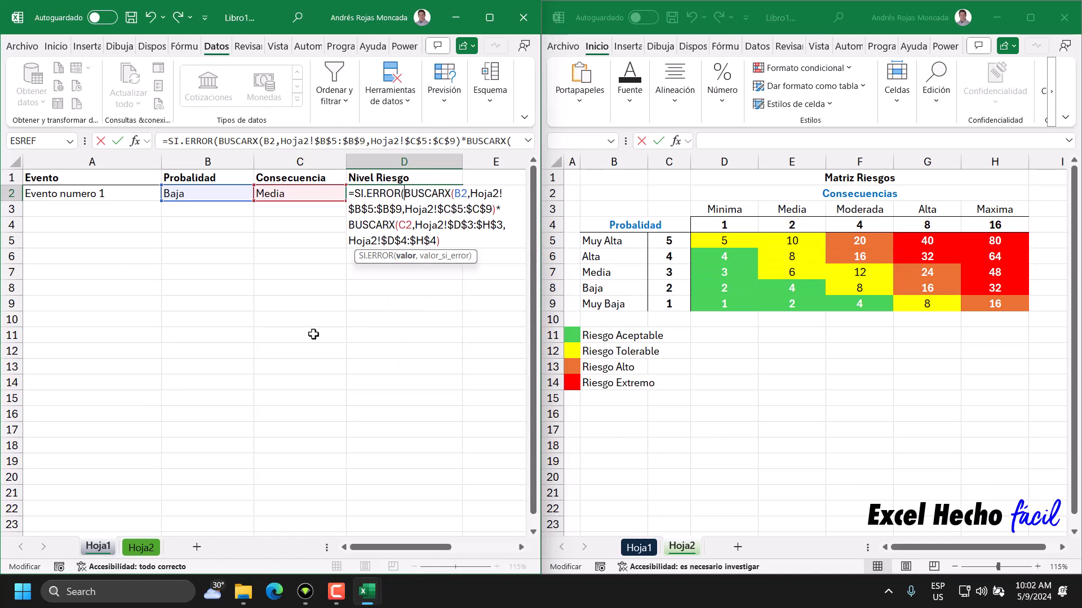
click(406, 258)
click(447, 244)
text(,)
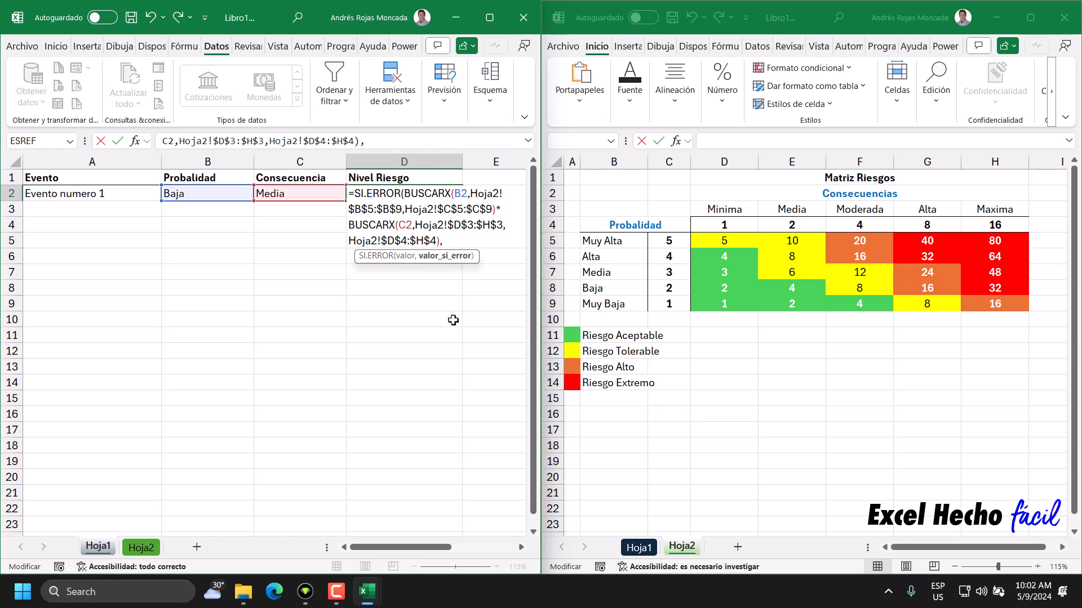
text(0))
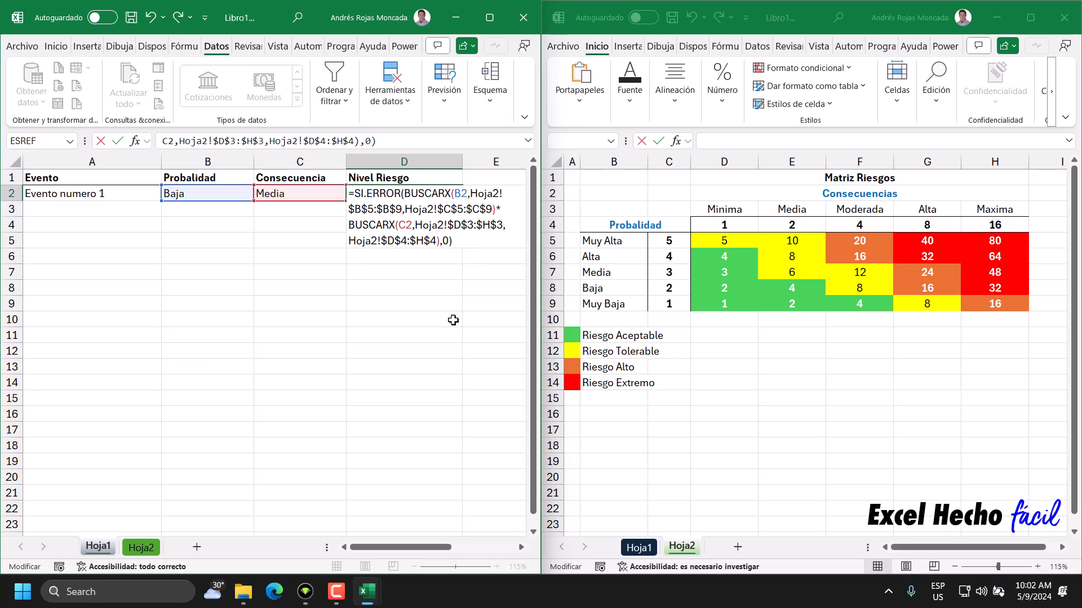
key(Return)
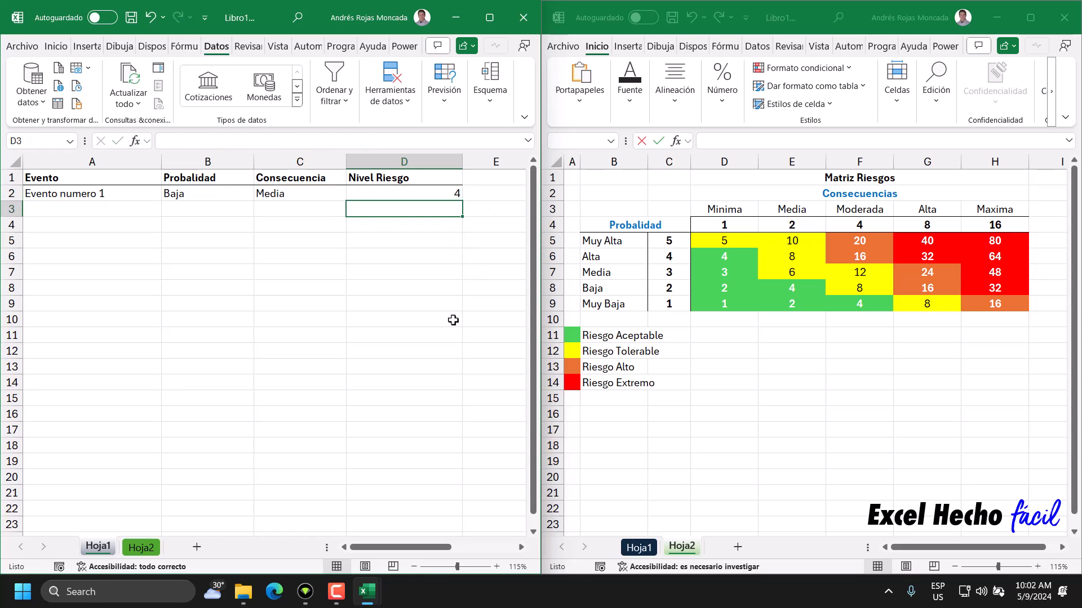
- Clear the consequence in C2 to test the error handling in D2, and undo the clearing
click(435, 194)
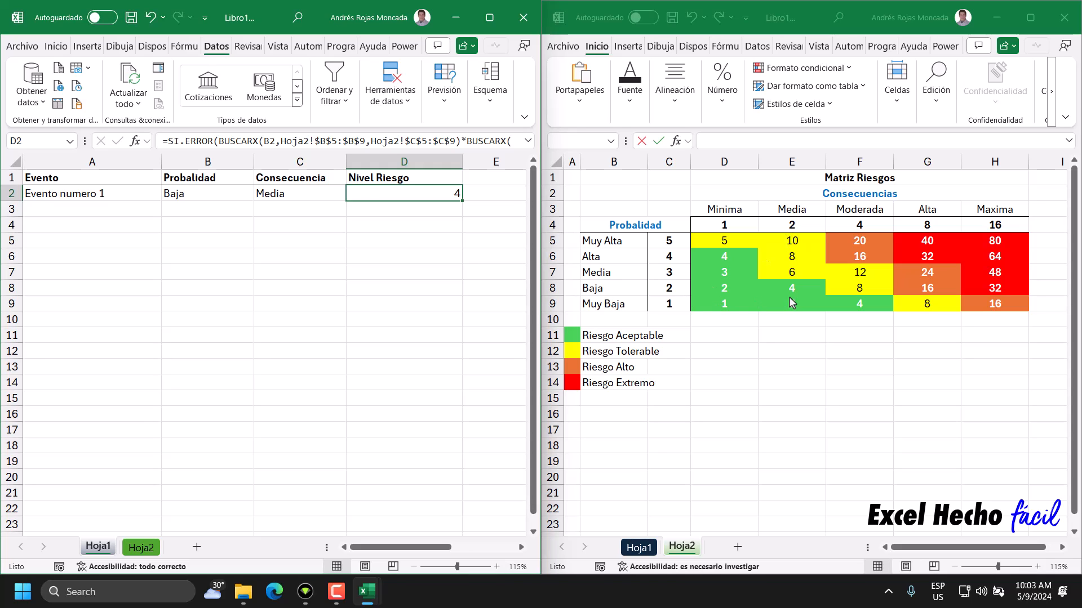
click(316, 197)
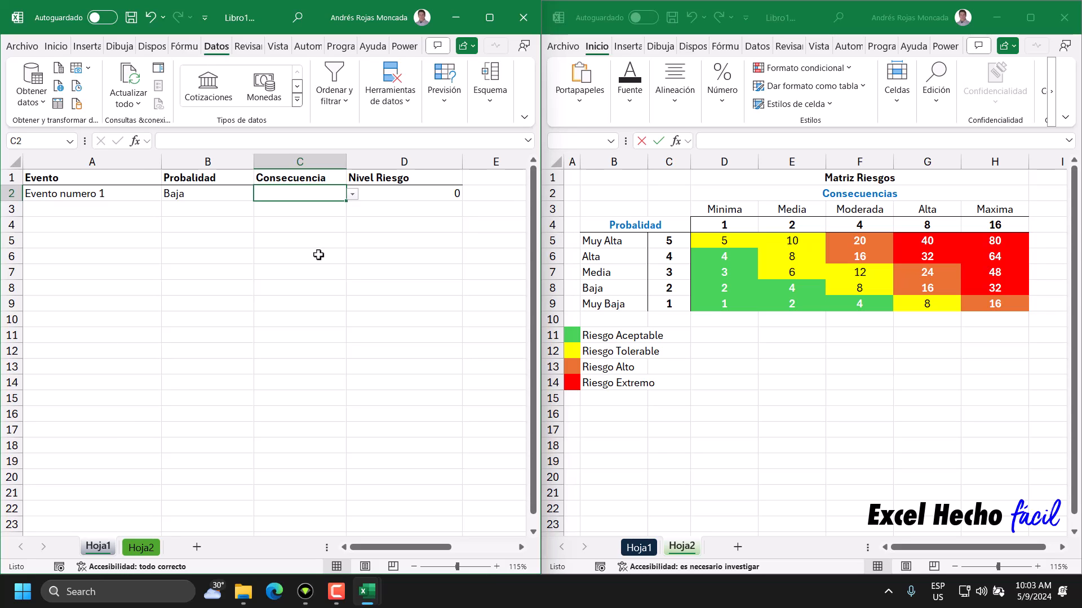
key(ctrl+z)
- Start a Y function in D4 and move its argument hint lower, away from the cell
click(357, 225)
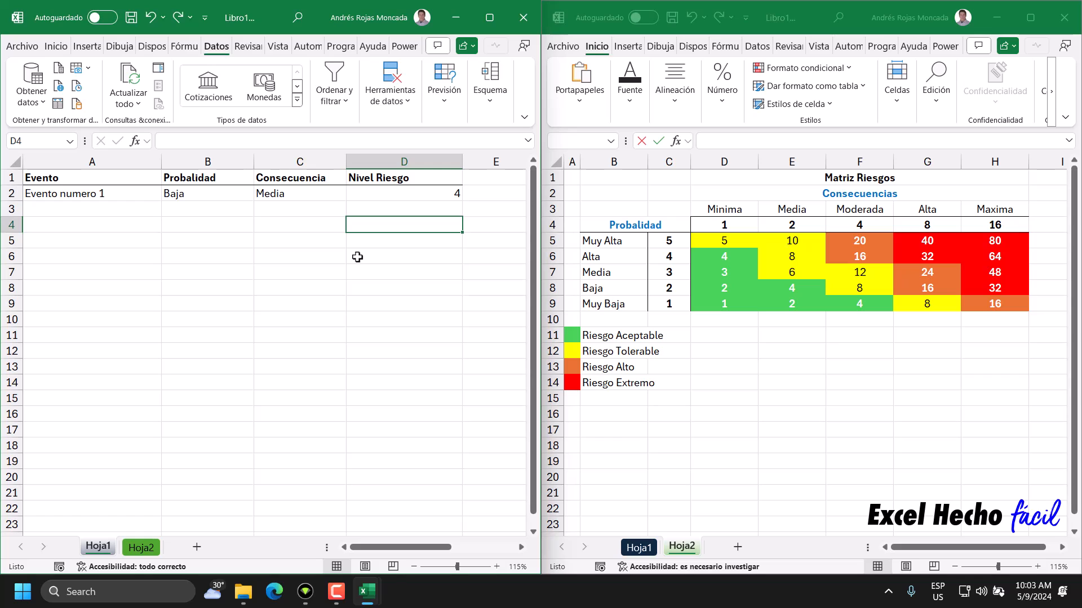
text(=)
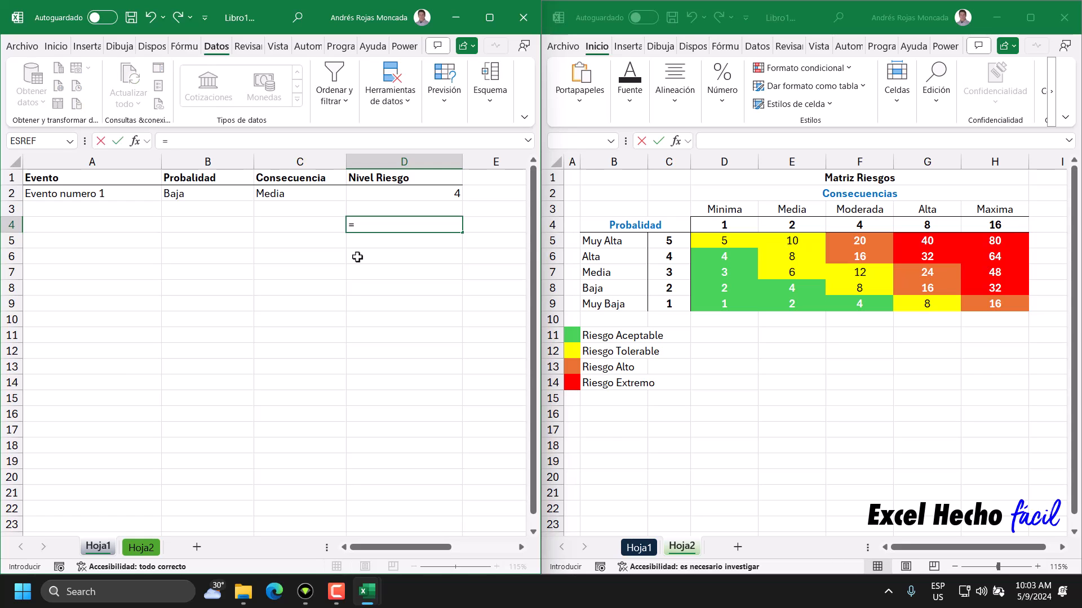
text(y)
key(Tab)
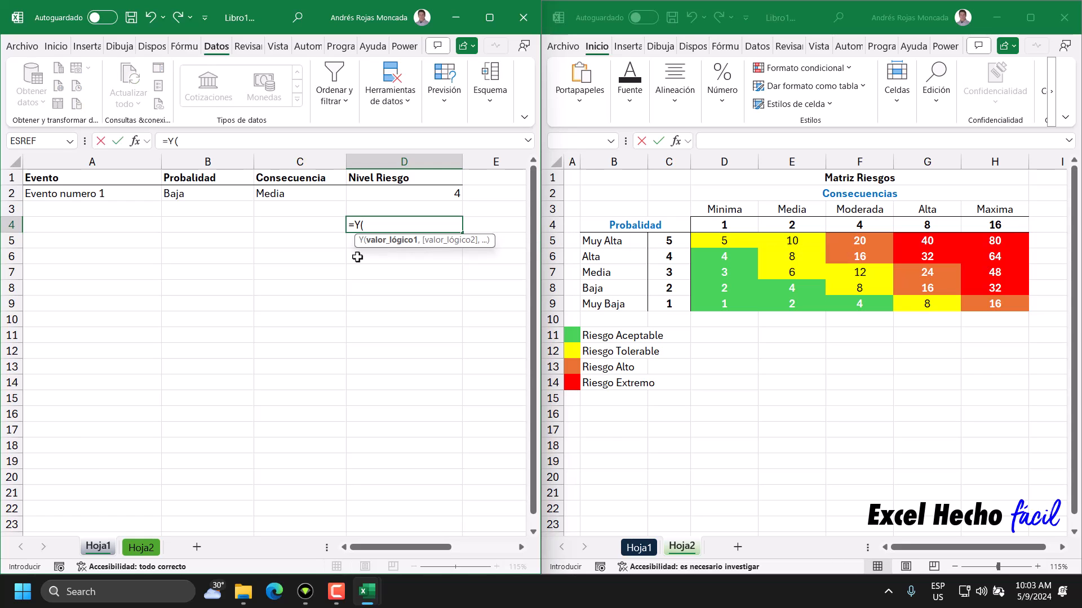
key(BackSpace)
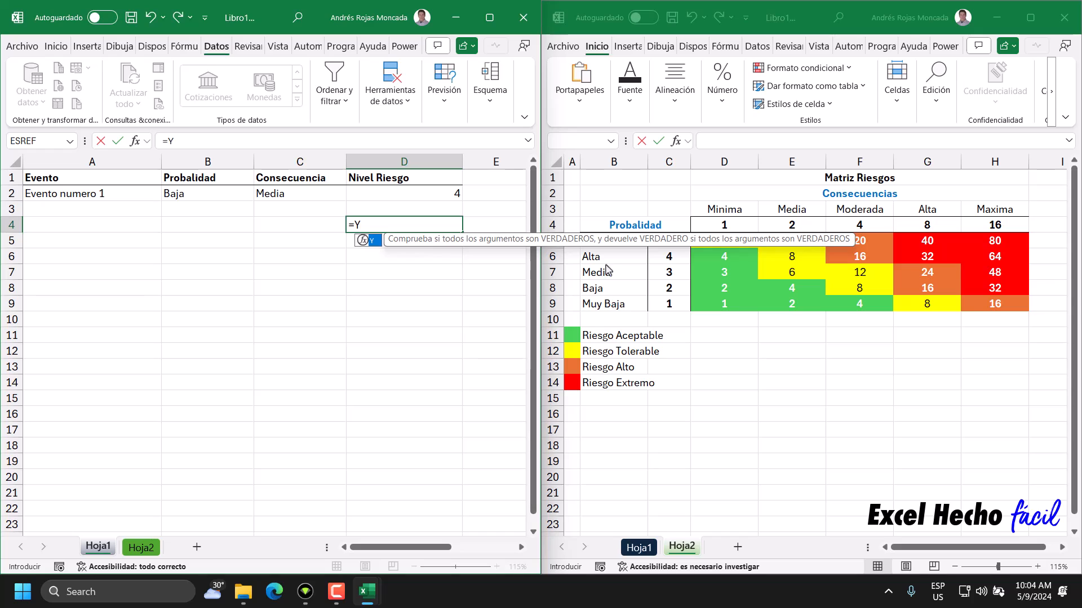
text(()
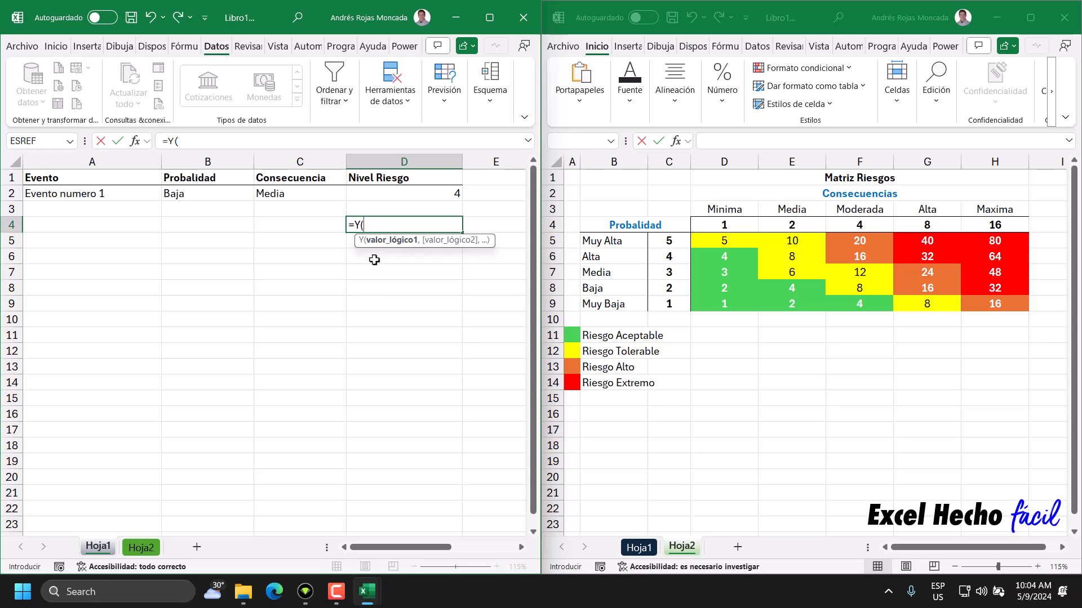
click(352, 226)
drag(485, 241, 481, 318)
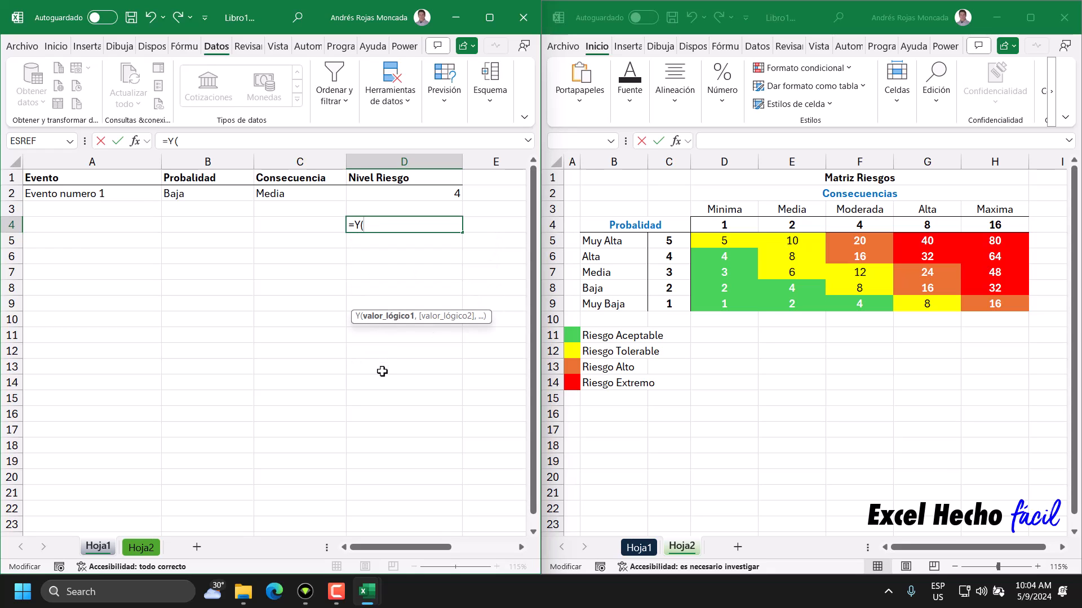
- Add nine commas to the Y function in D4 to show its further arguments, and remove all of them
text(,,,,,,,,,)
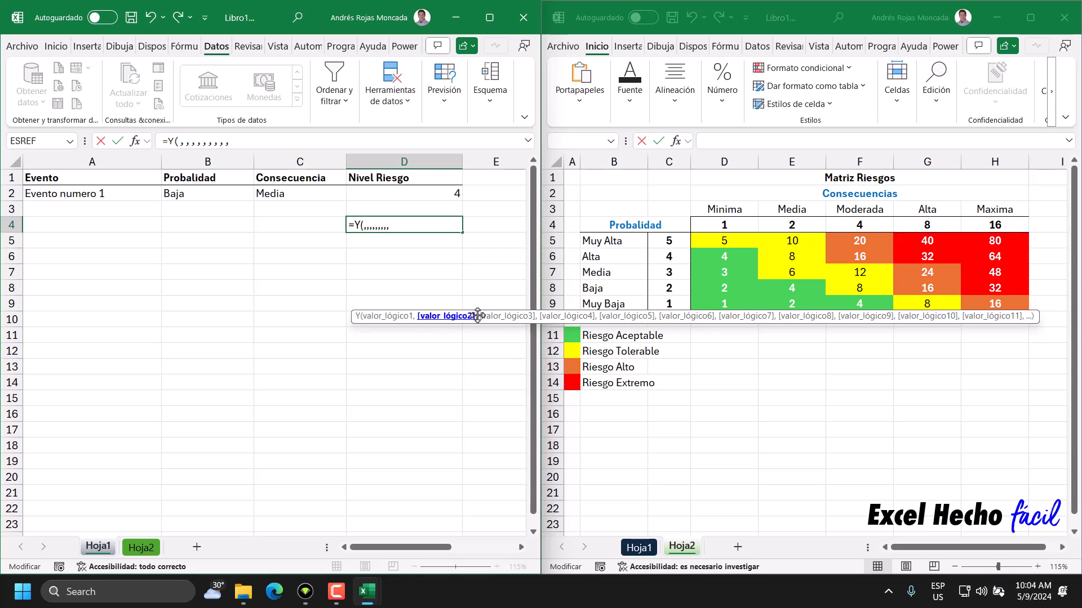
click(497, 318)
click(396, 229)
key(BackSpace)
key(BackSpace)
key(BackSpace)
key(BackSpace)
key(BackSpace)
key(BackSpace)
key(BackSpace)
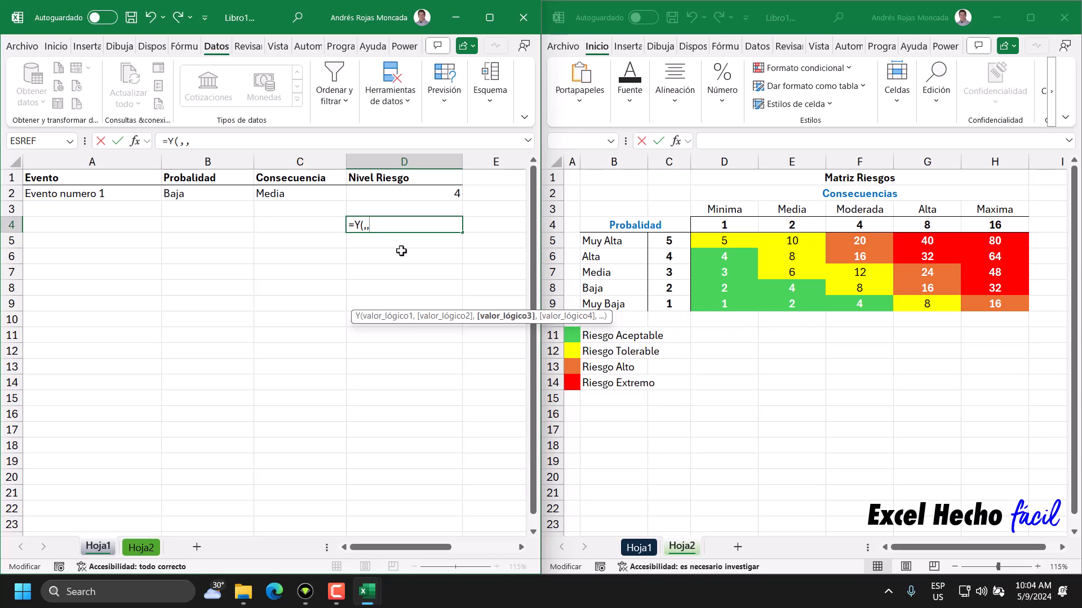
key(BackSpace)
key(BackSpace)
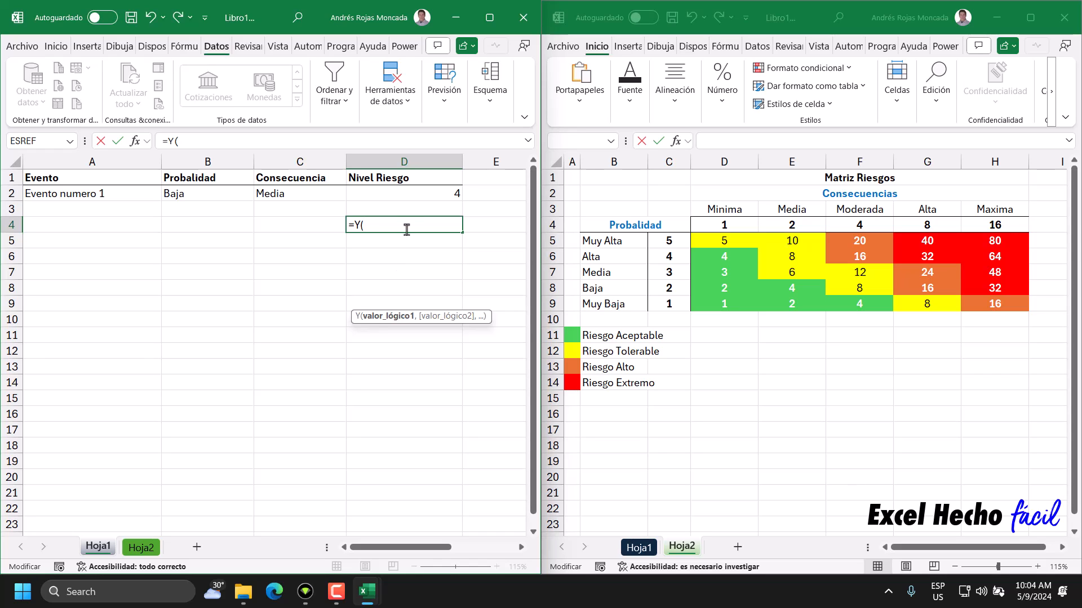
- Fill the Y function in D4 with the conditions D2>=1 and D2<=4 and close it
click(409, 193)
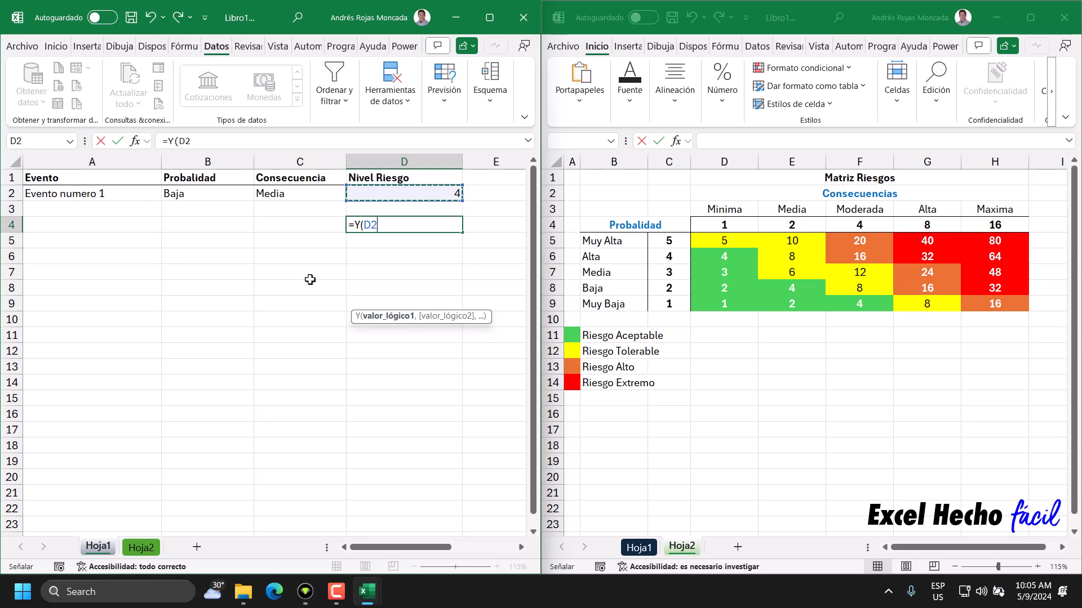
text(>=1)
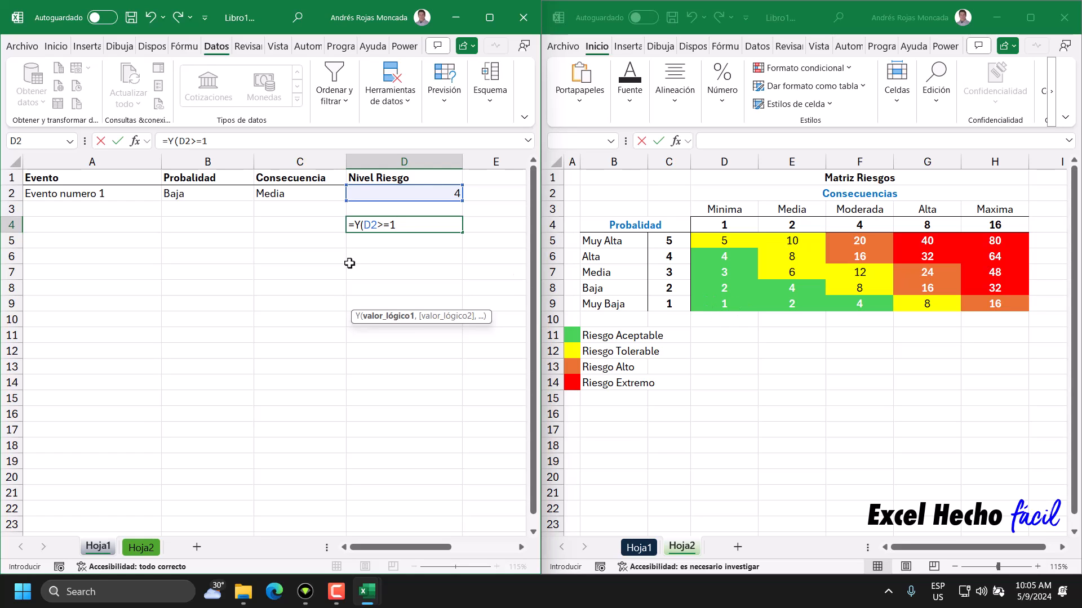
text(,)
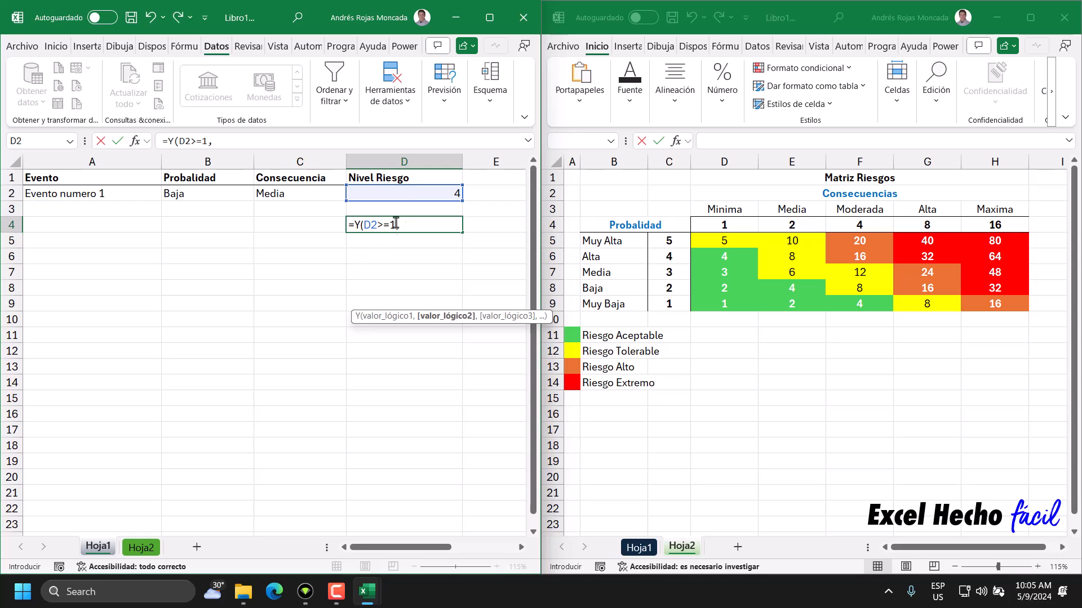
click(403, 196)
text(<=)
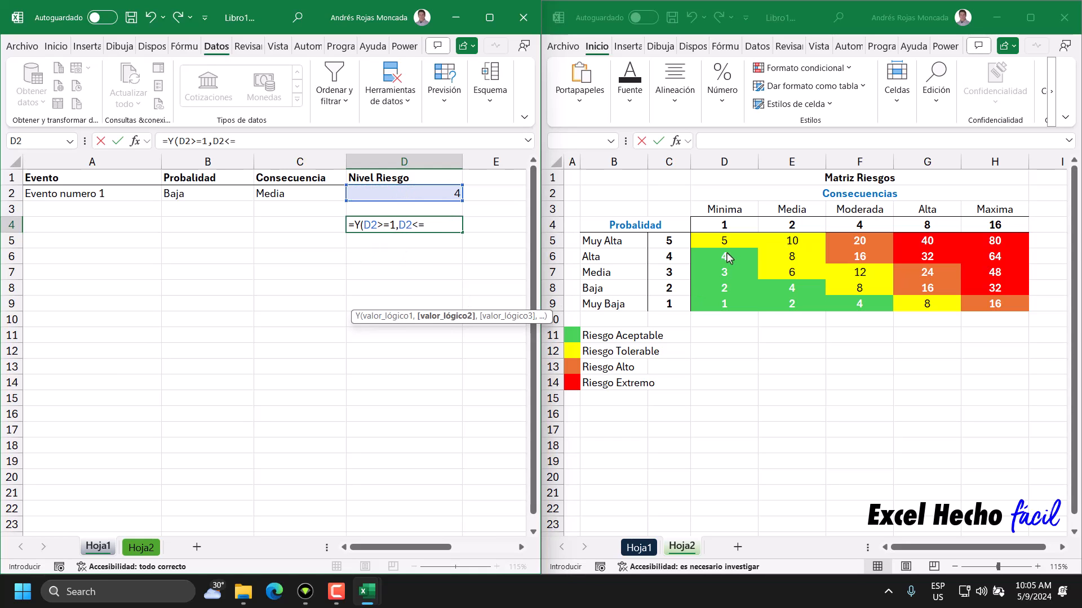
text(4))
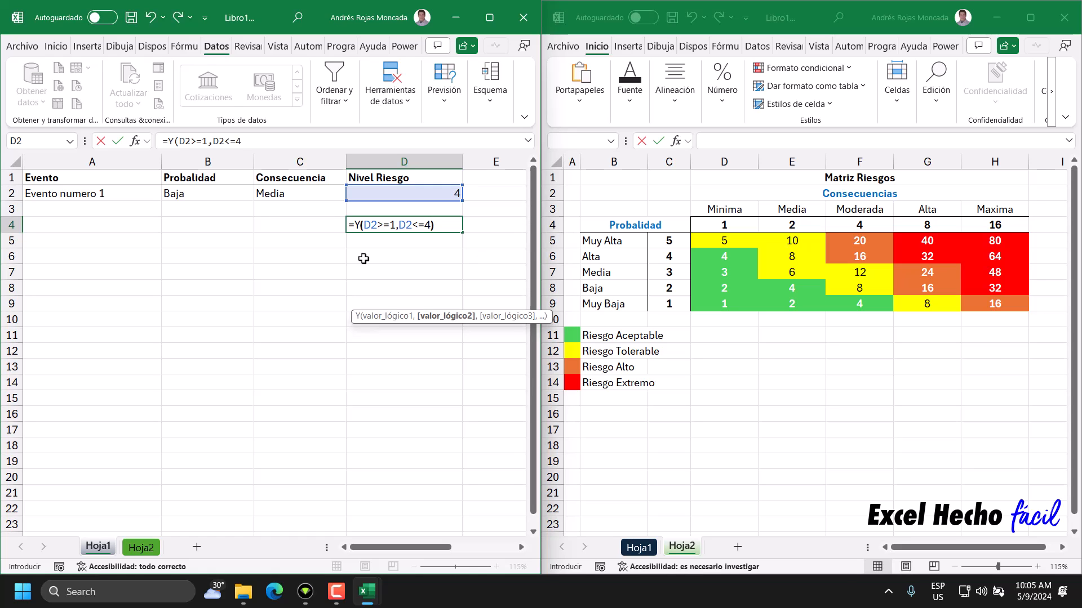
- Evaluate the Y function within D4, undo the evaluation and discard the test formula
drag(434, 225, 354, 225)
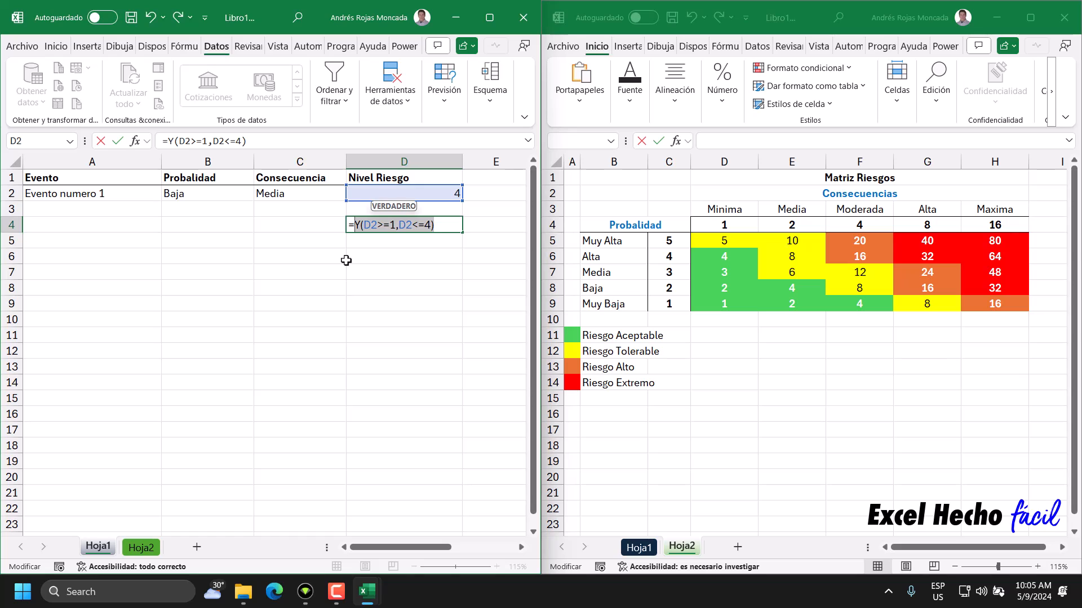
key(F9)
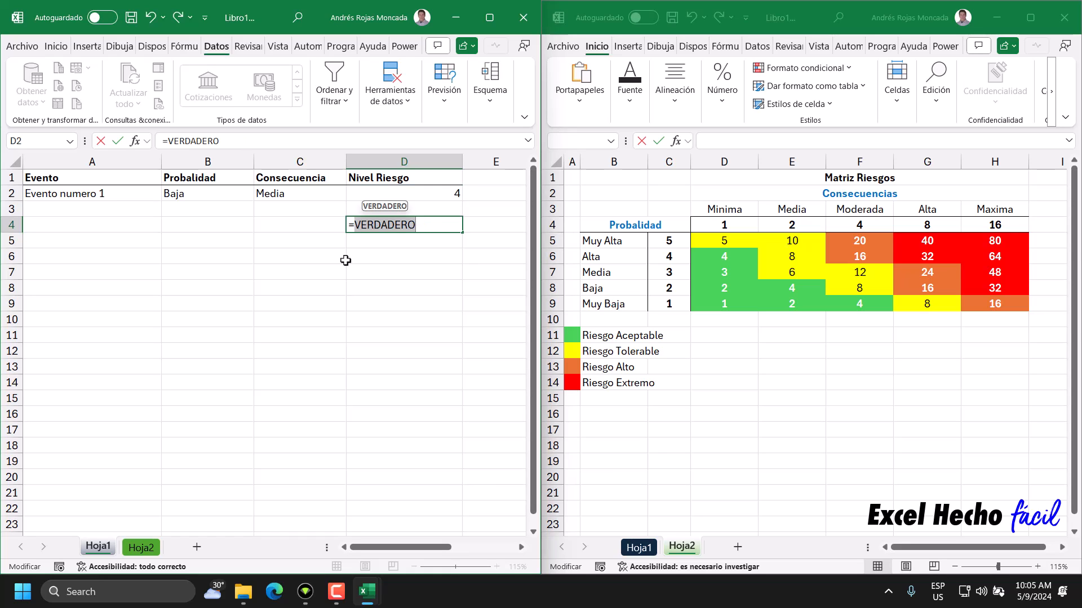
key(ctrl+z)
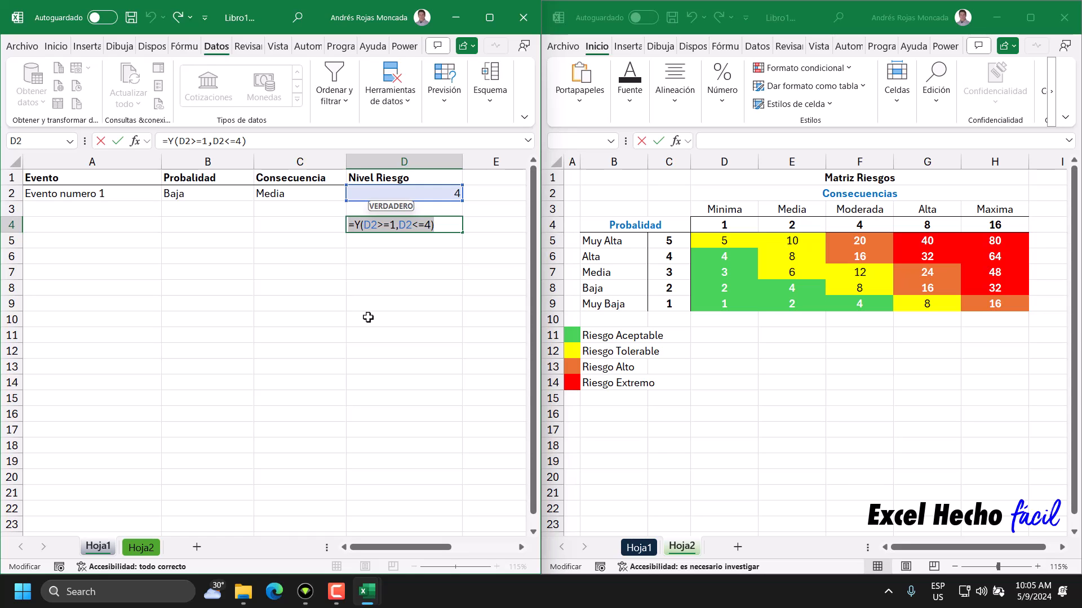
key(BackSpace)
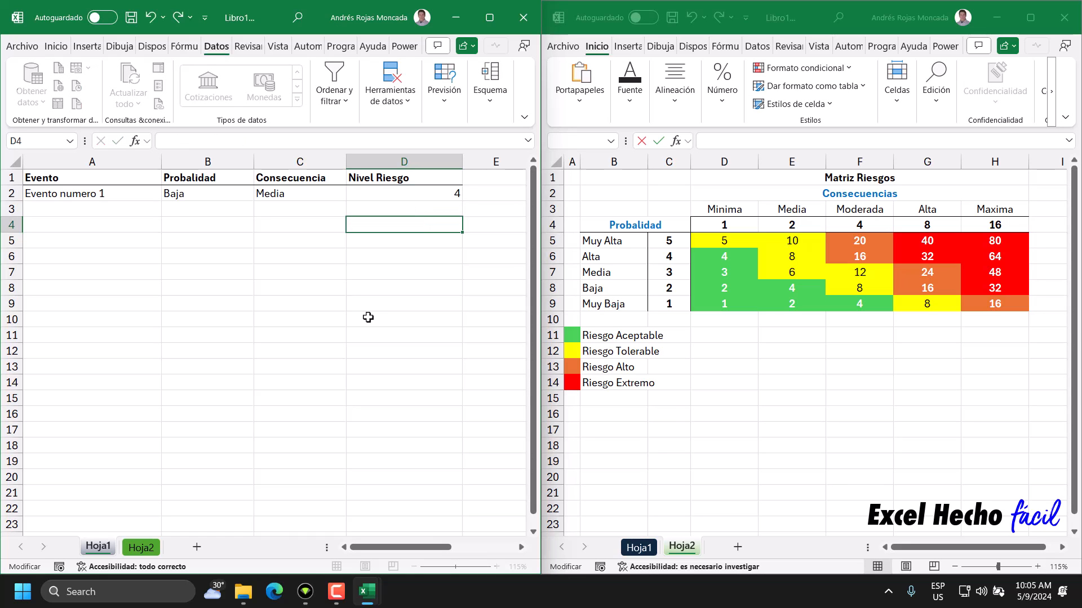
- Enter the Y function =Y(D2>=1,D2<=4) as text in D11 of Hoja2, beside Riesgo Aceptable
key(Escape)
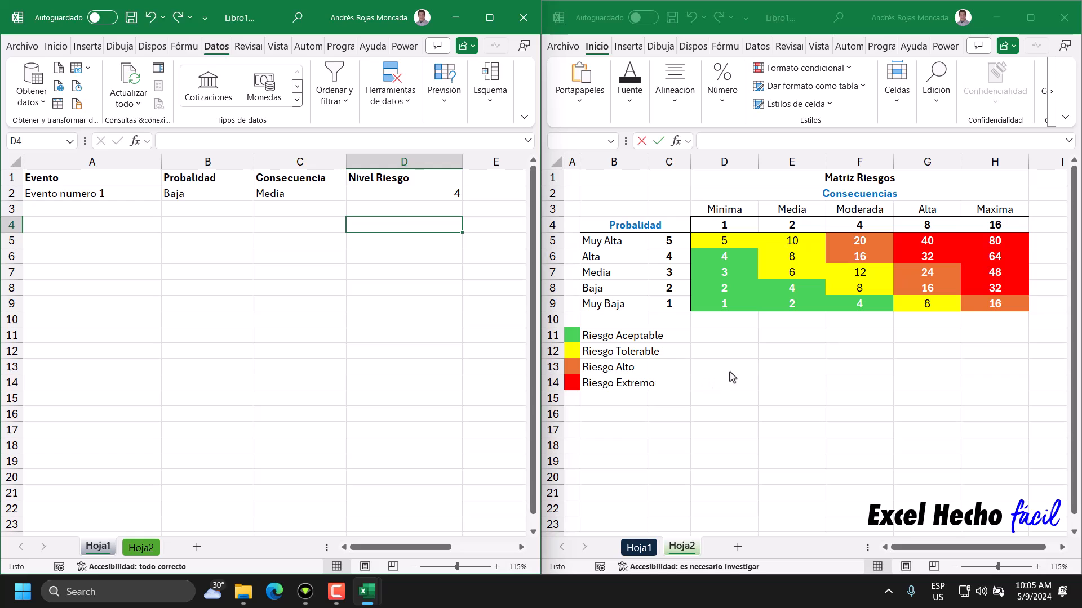
click(717, 335)
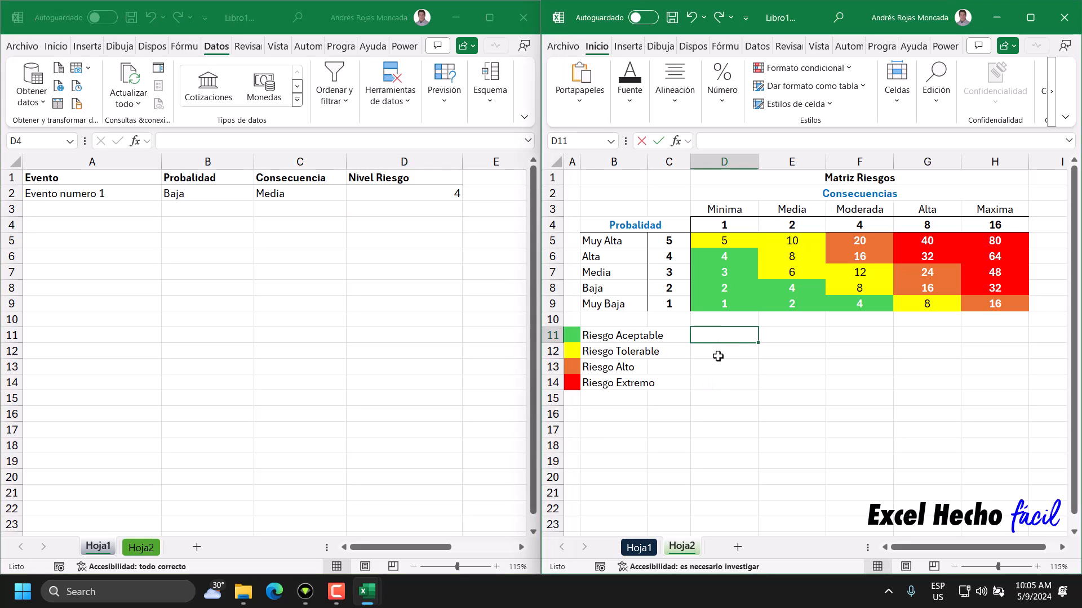
key(F2)
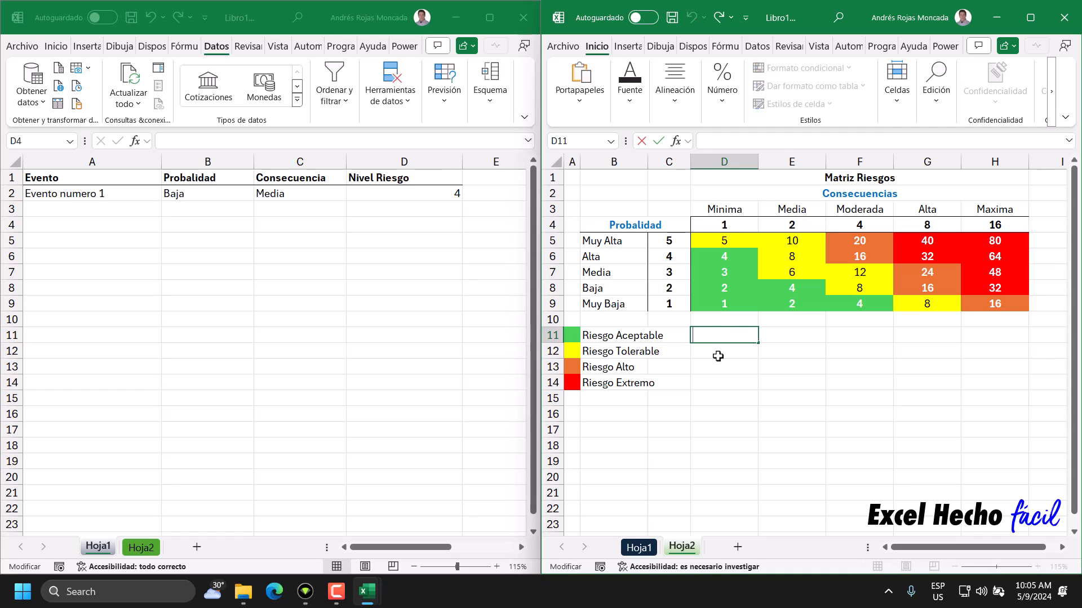
text(=Y(D2>=1,D2<=4))
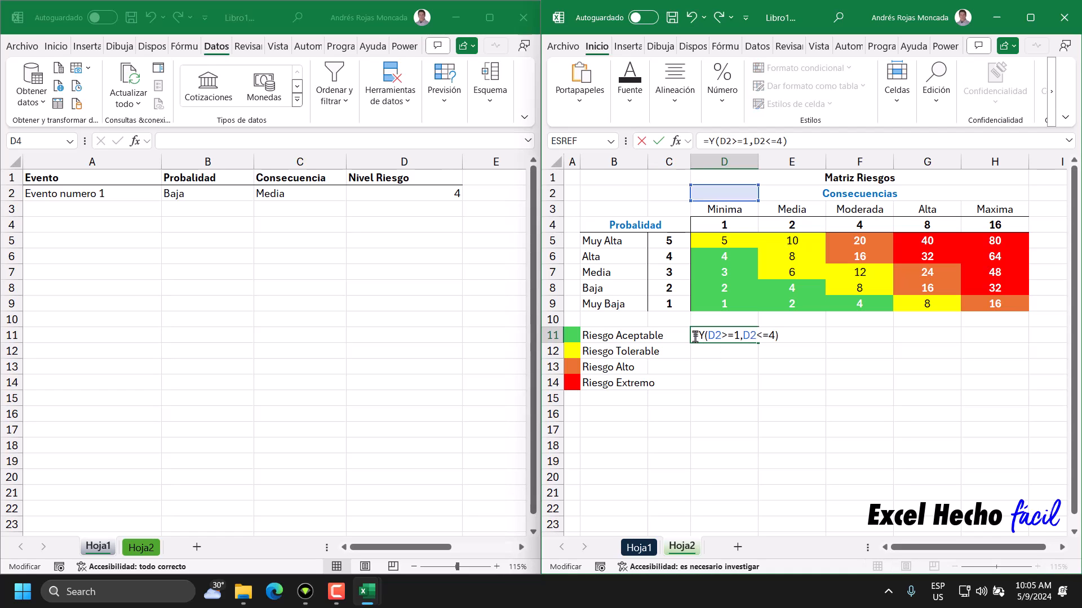
key(Return)
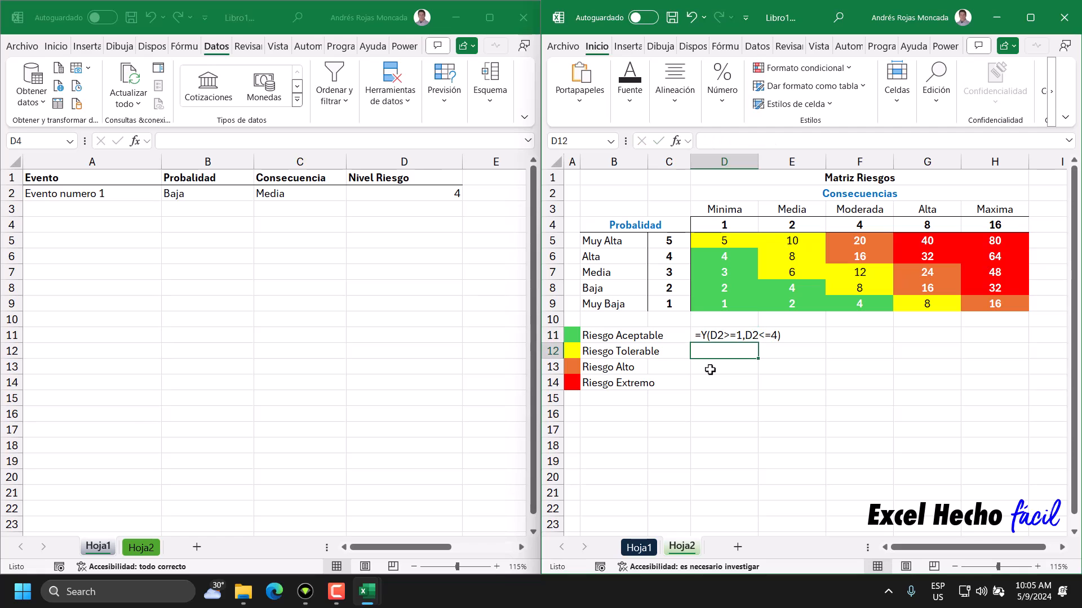
- Copy the formula text from D11 down to D14 so every risk category has one
click(723, 340)
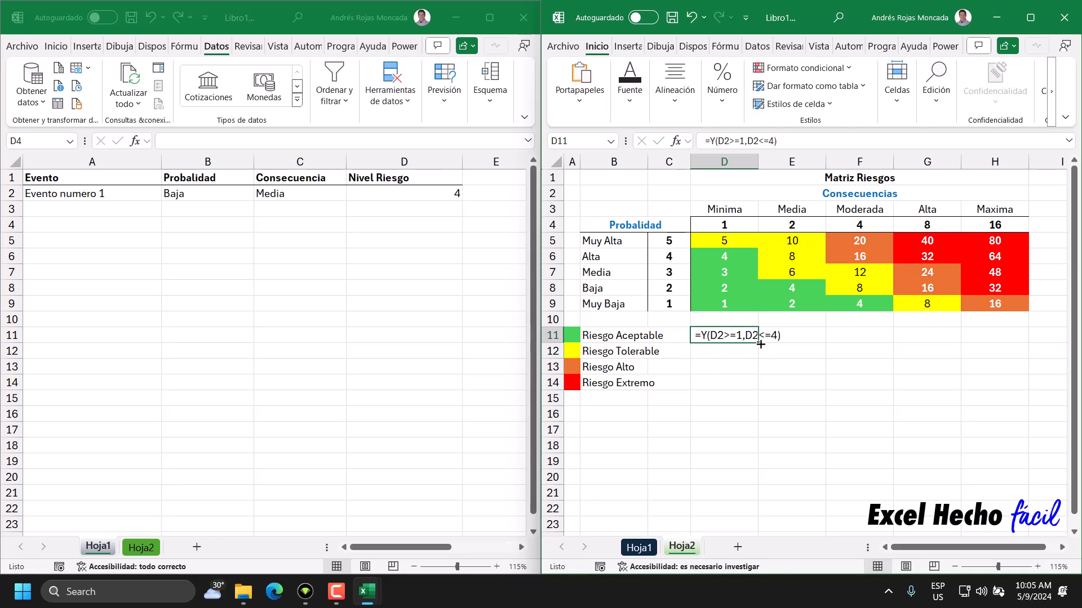
drag(759, 343, 759, 388)
click(727, 351)
click(733, 338)
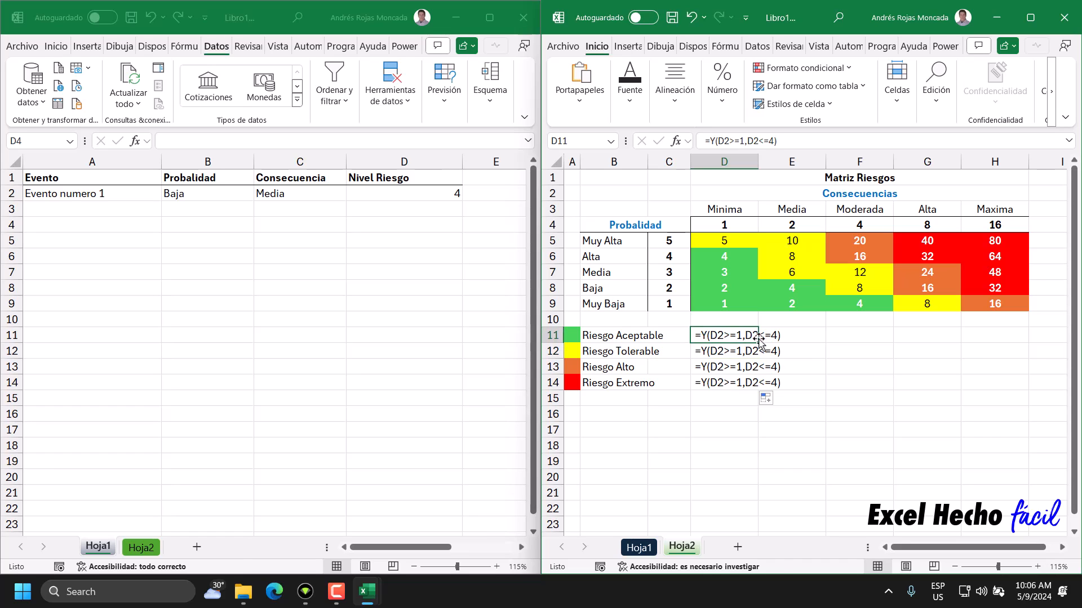
drag(759, 342, 760, 387)
- Change the Riesgo Tolerable formula text in D12 to the limits >=5 and <=12
click(731, 354)
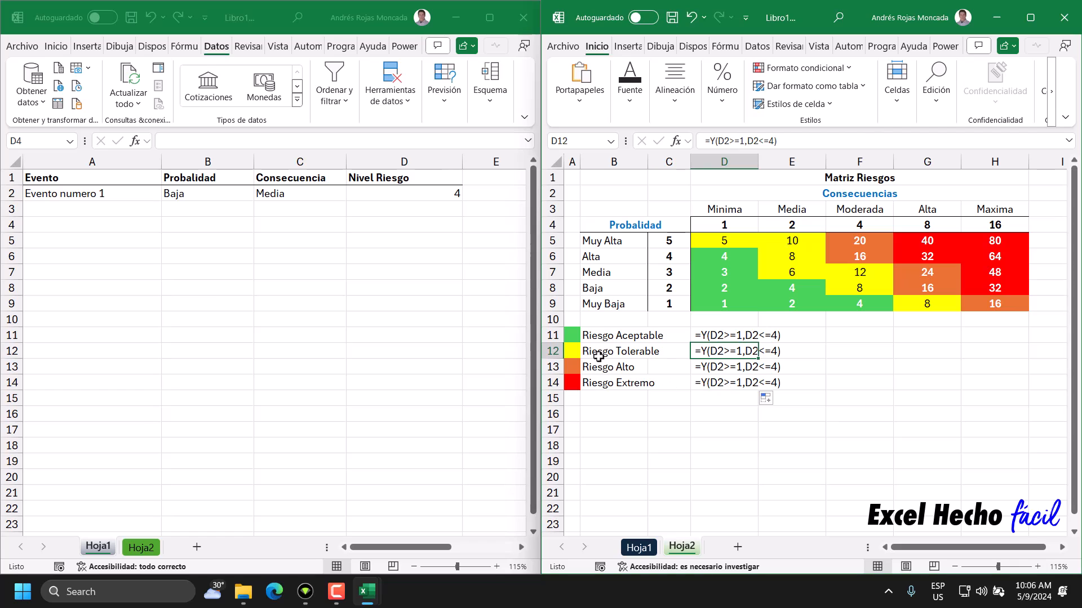
double_click(711, 352)
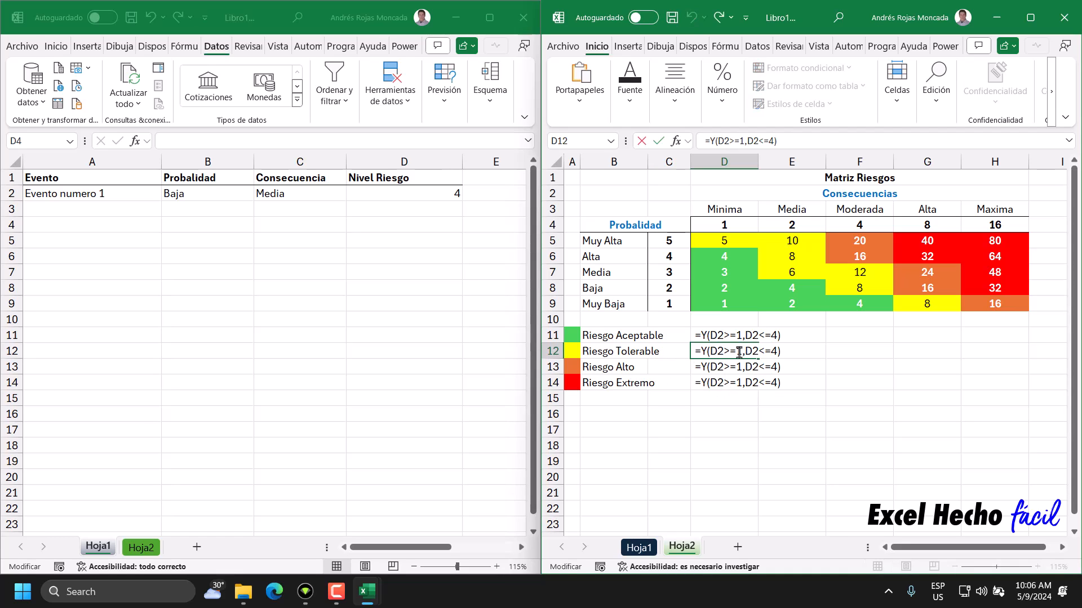
double_click(737, 351)
text(5)
double_click(775, 351)
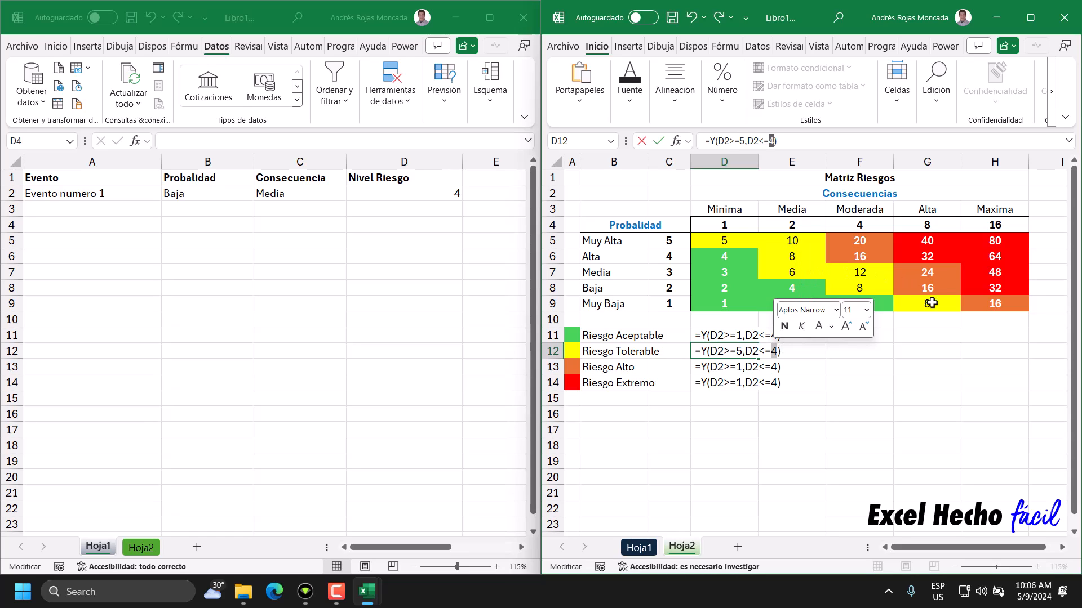
text(12)
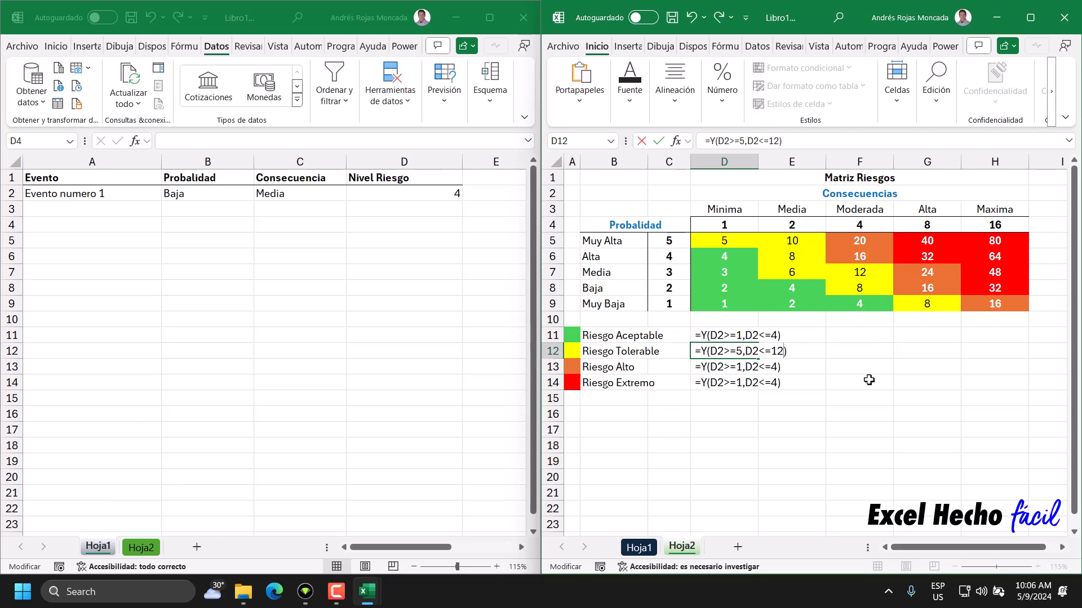
key(Return)
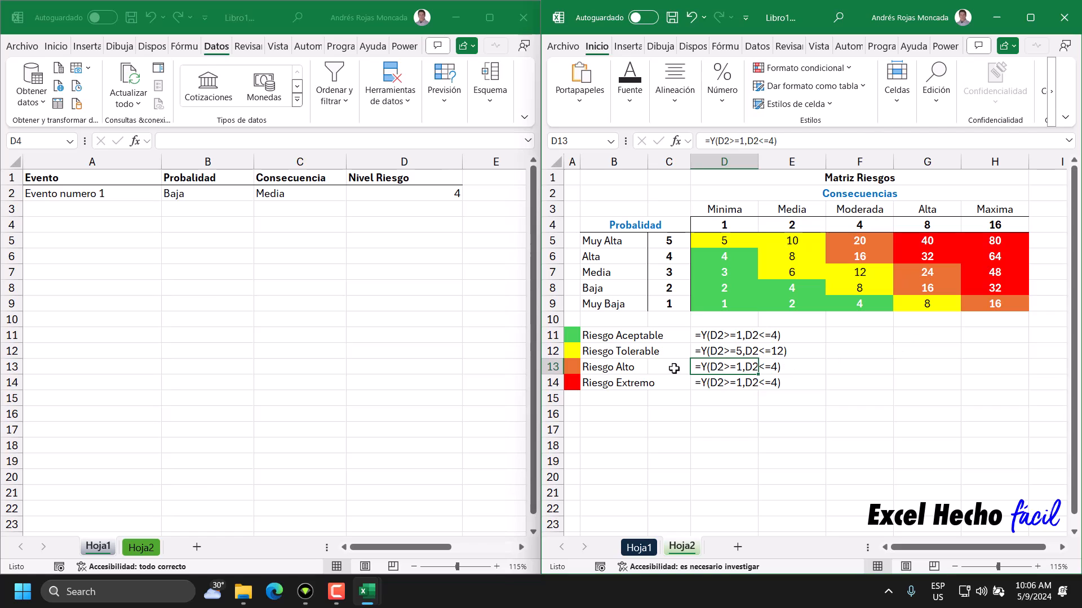
- Change the Riesgo Alto formula text in D13 to the limits >=16 and <=24
double_click(726, 367)
double_click(738, 367)
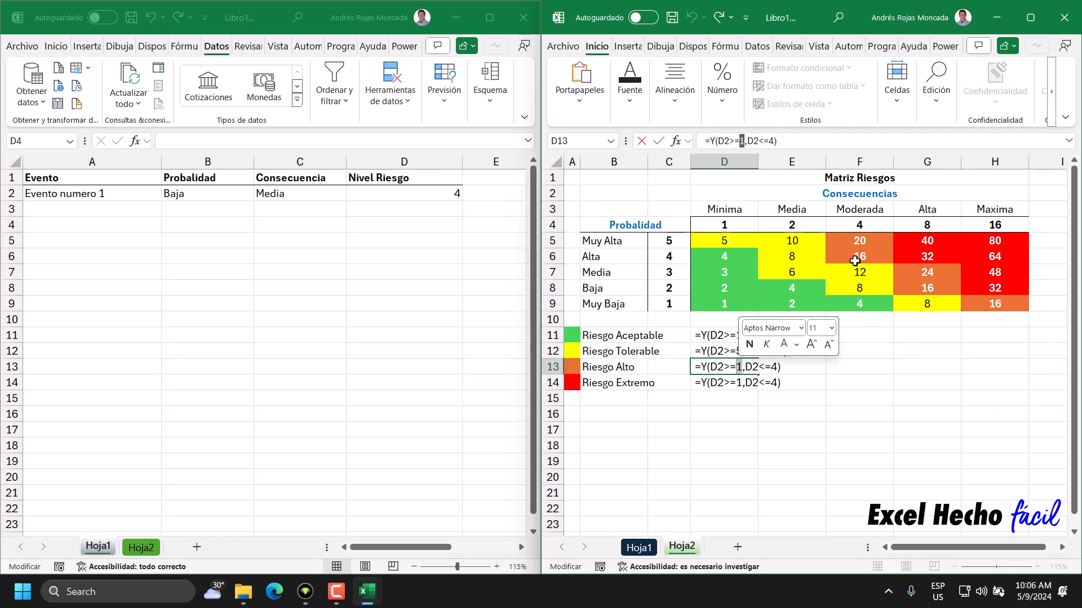
text(16)
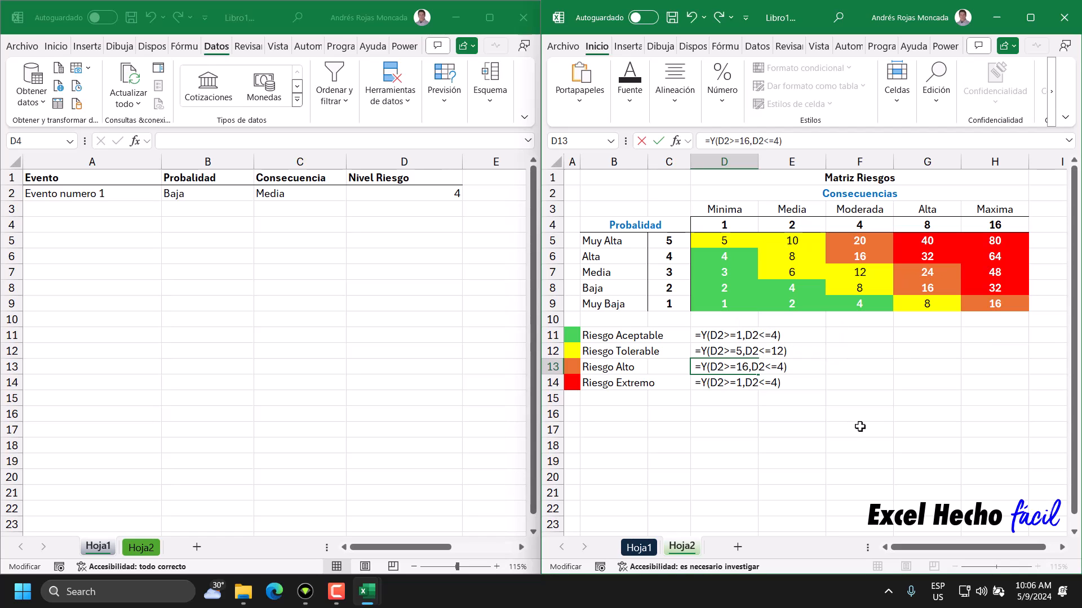
click(781, 367)
key(BackSpace)
text(24)
key(Return)
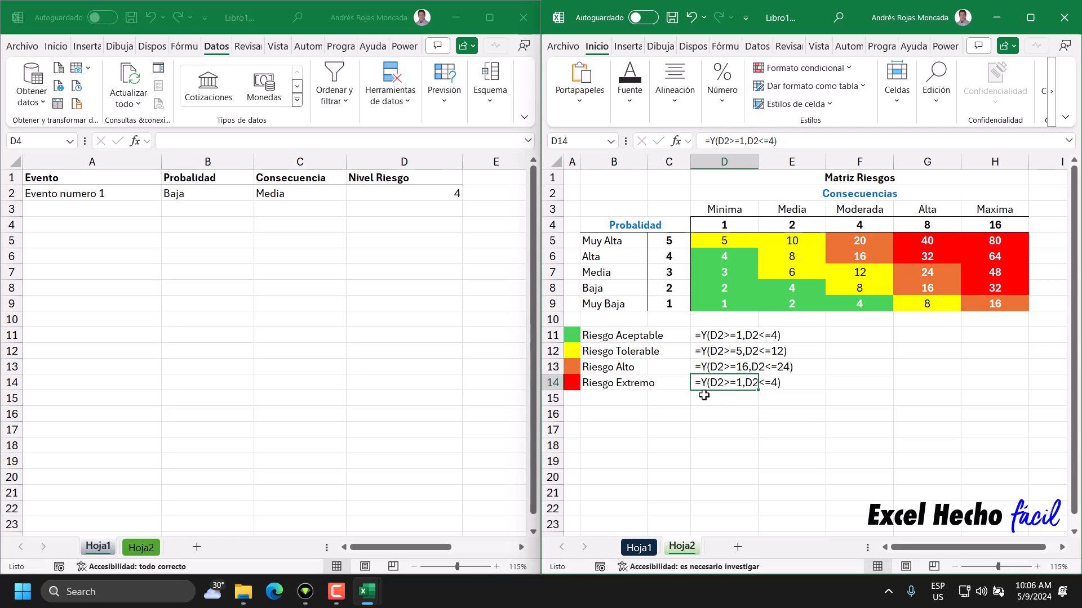
- Change the Riesgo Extremo formula text in D14 to the limits >=32 and <=80
key(F2)
double_click(724, 383)
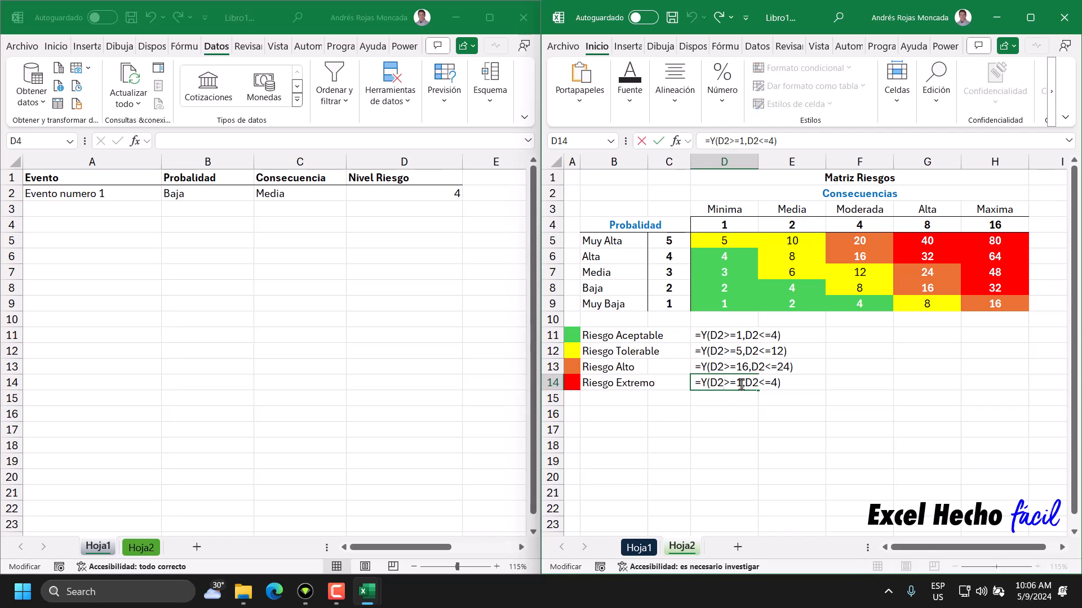
double_click(738, 384)
text(32)
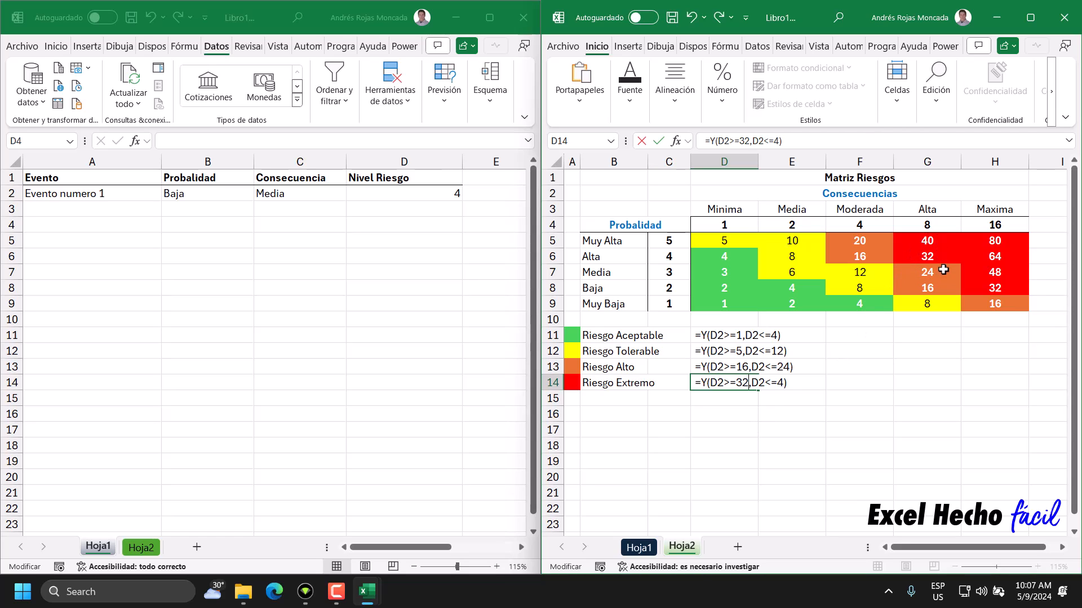
double_click(779, 382)
text(80)
key(Return)
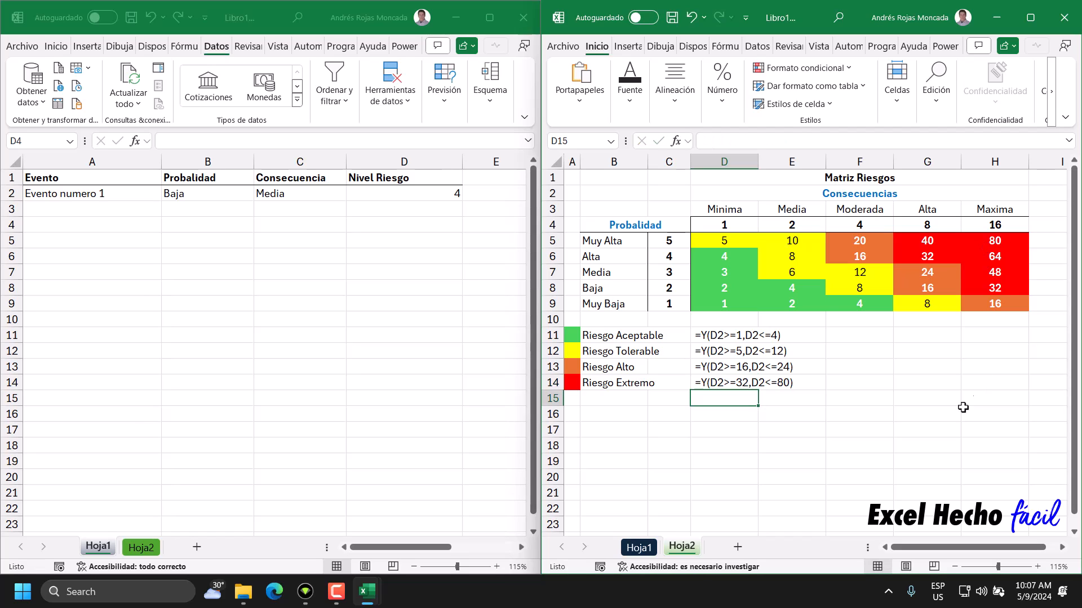
- Copy the whole Riesgo Aceptable formula text from inside D11 and leave the cell unchanged
double_click(716, 335)
drag(781, 336, 694, 344)
key(ctrl+c)
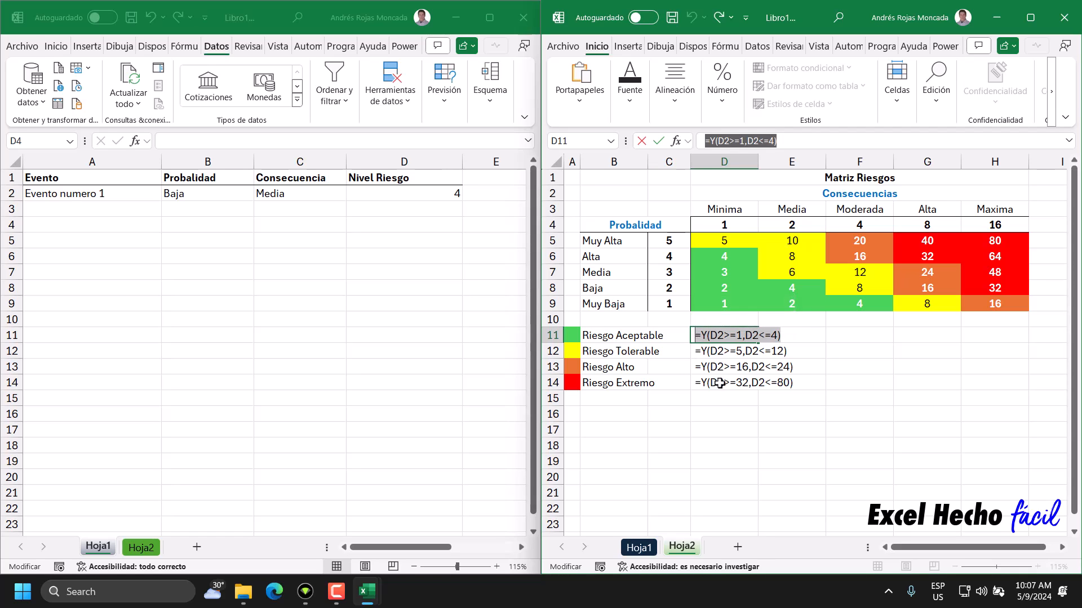
key(Escape)
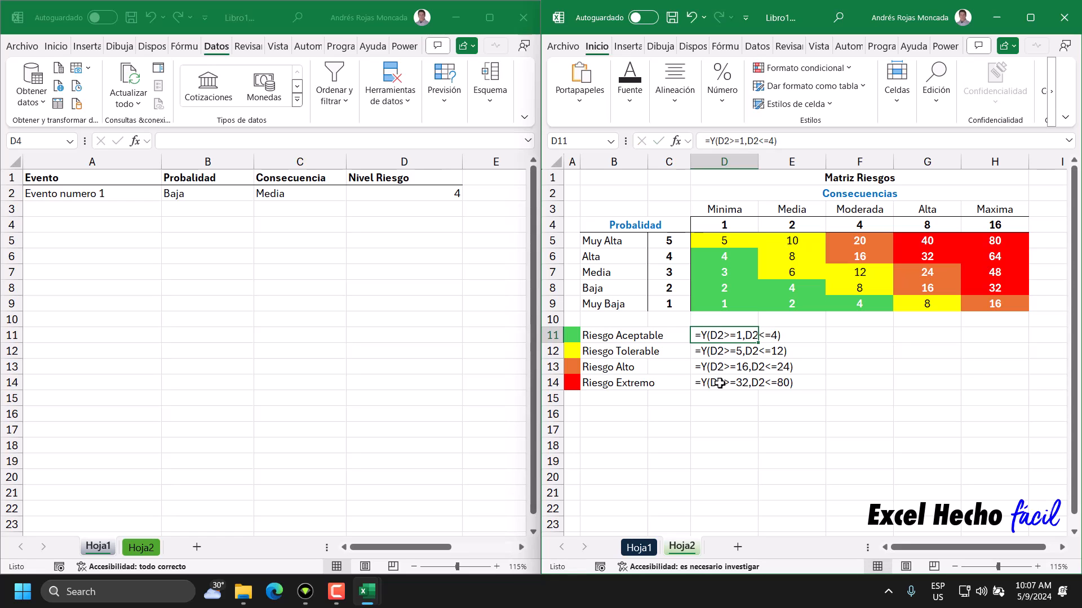
- Start a formula-based conditional formatting rule for D2 in Hoja1 using the copied formula =Y(D2>=1,D2<=4)
click(412, 193)
click(423, 195)
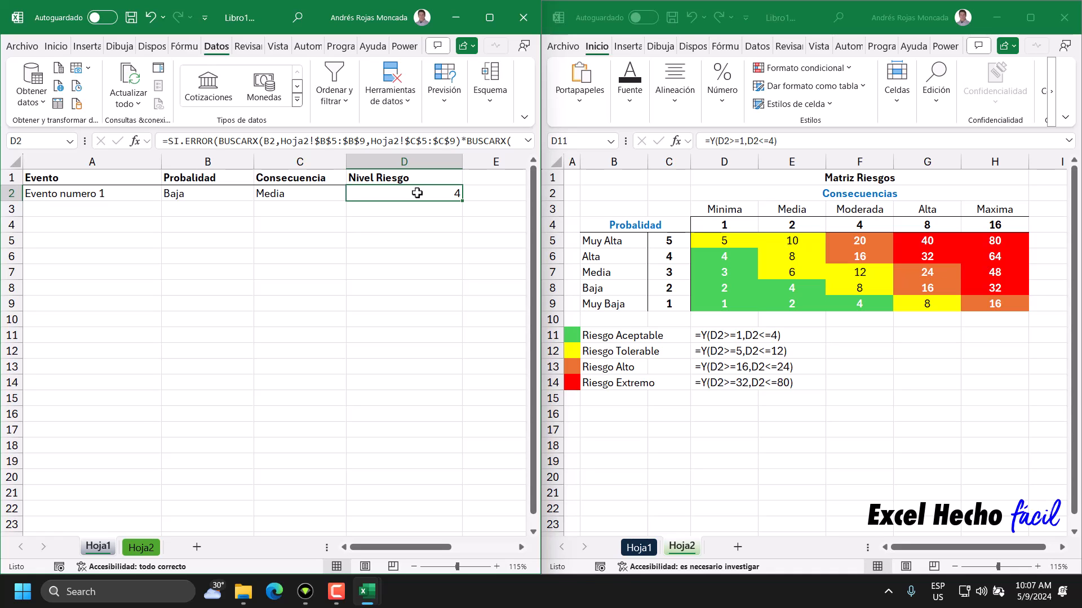
click(52, 47)
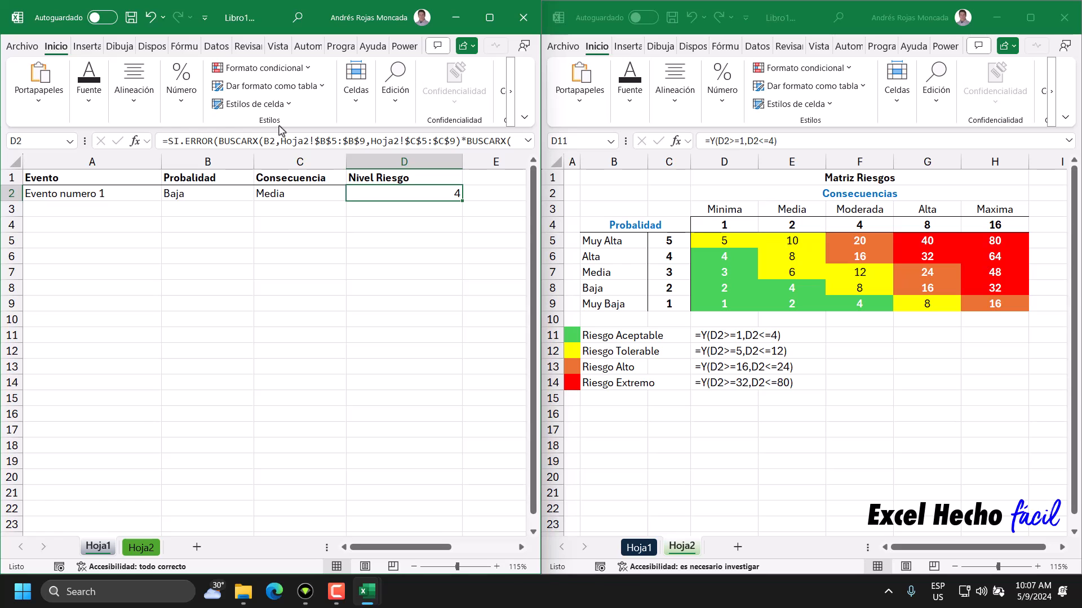
click(310, 70)
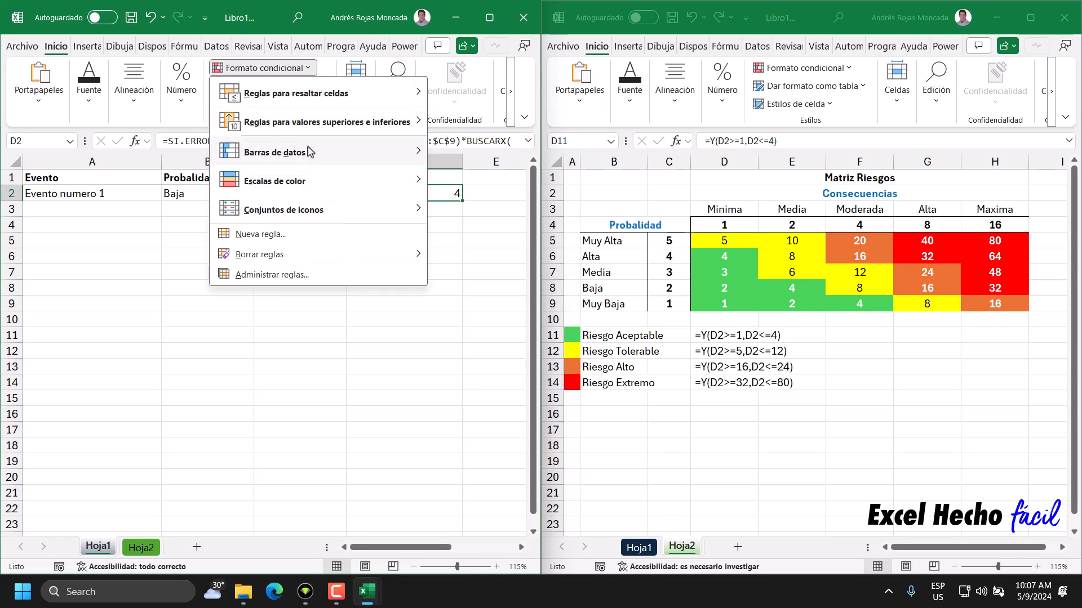
click(300, 234)
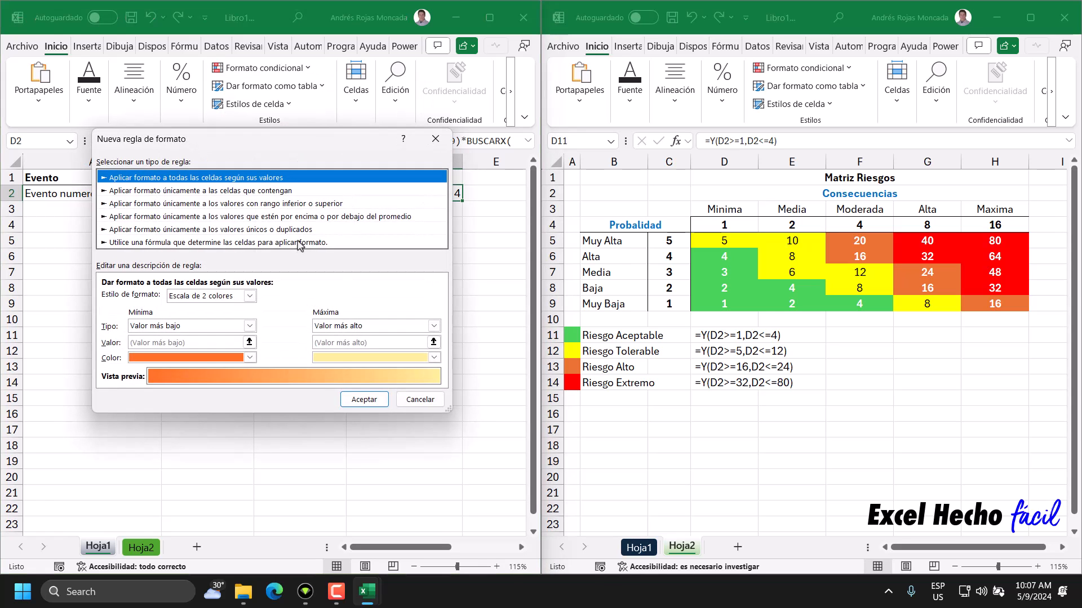
click(302, 243)
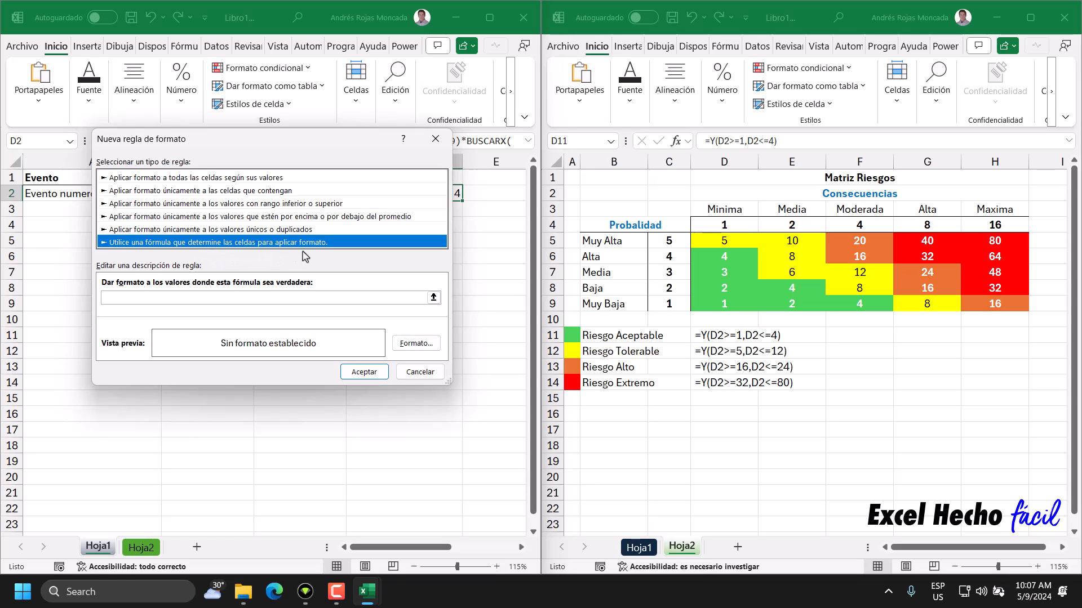
click(305, 298)
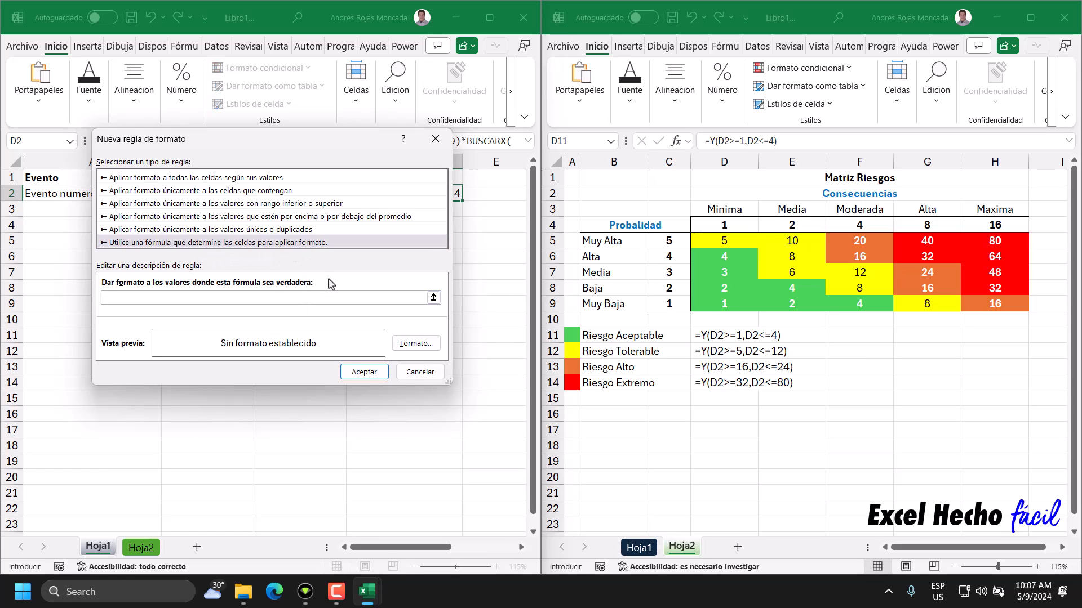
key(ctrl+v)
- Give the rule's format a green fill matching Riesgo Aceptable and a white font colour
click(416, 343)
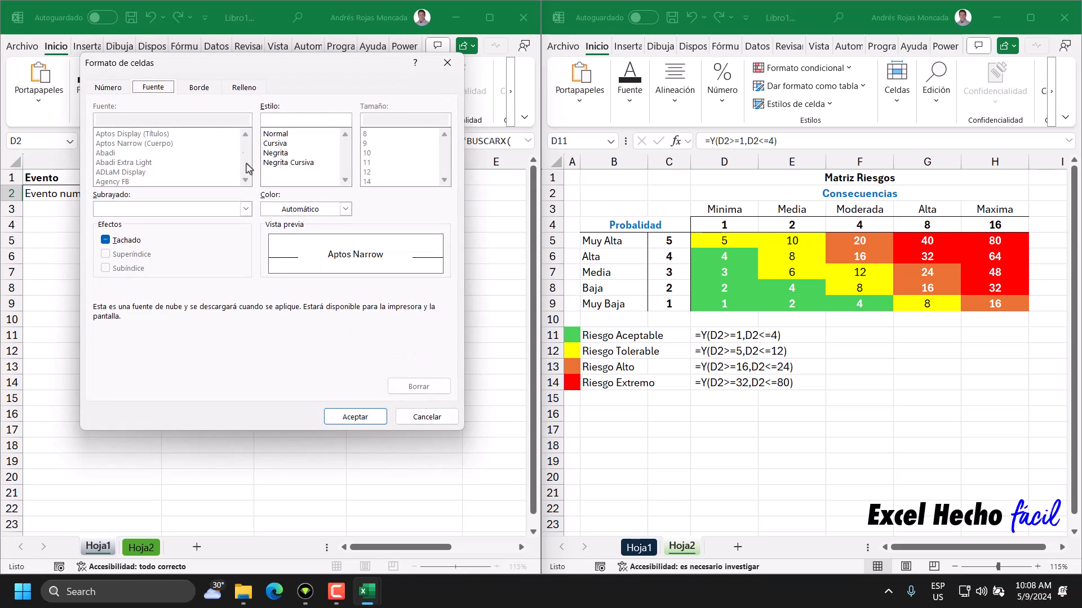
click(241, 88)
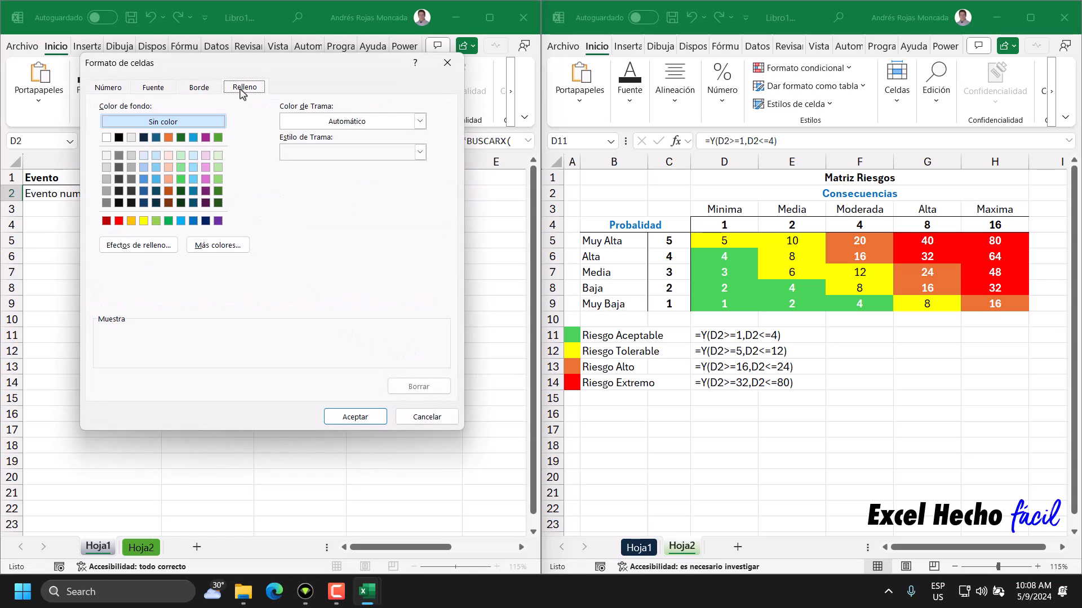
click(181, 180)
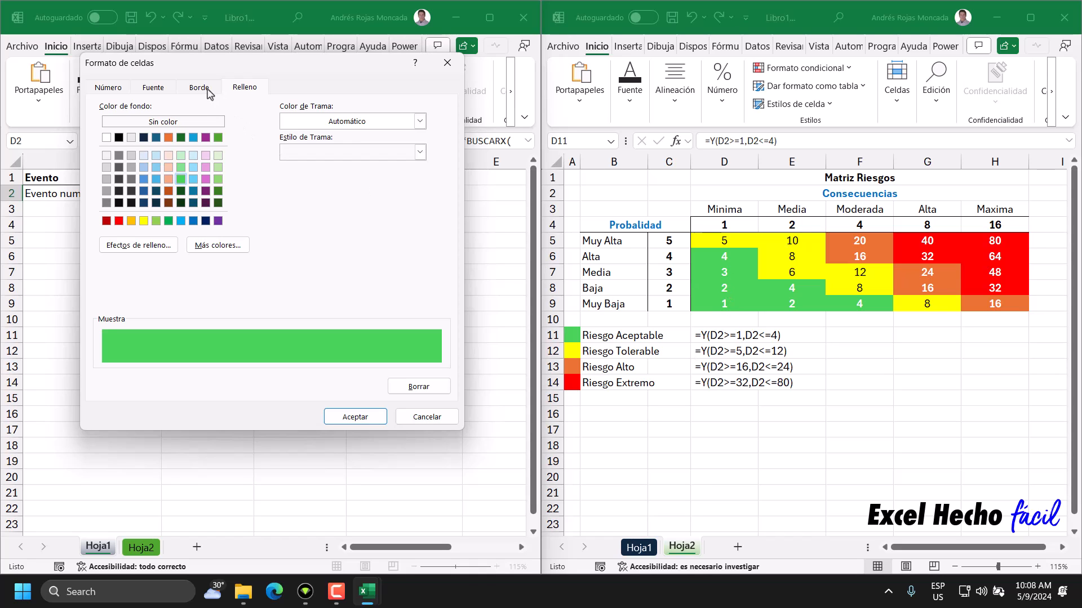
click(166, 90)
click(348, 209)
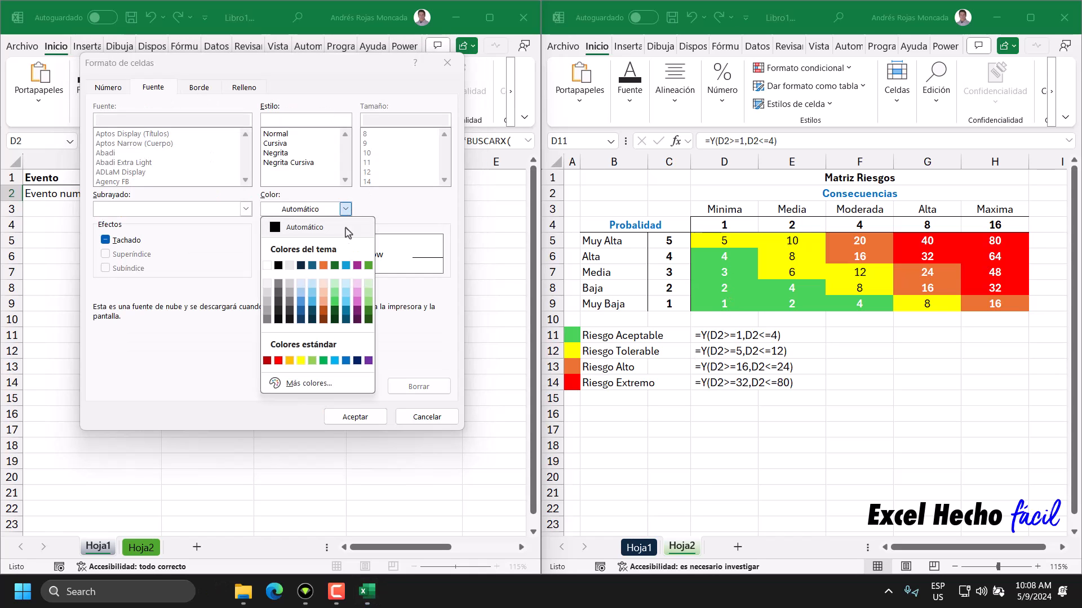
click(267, 266)
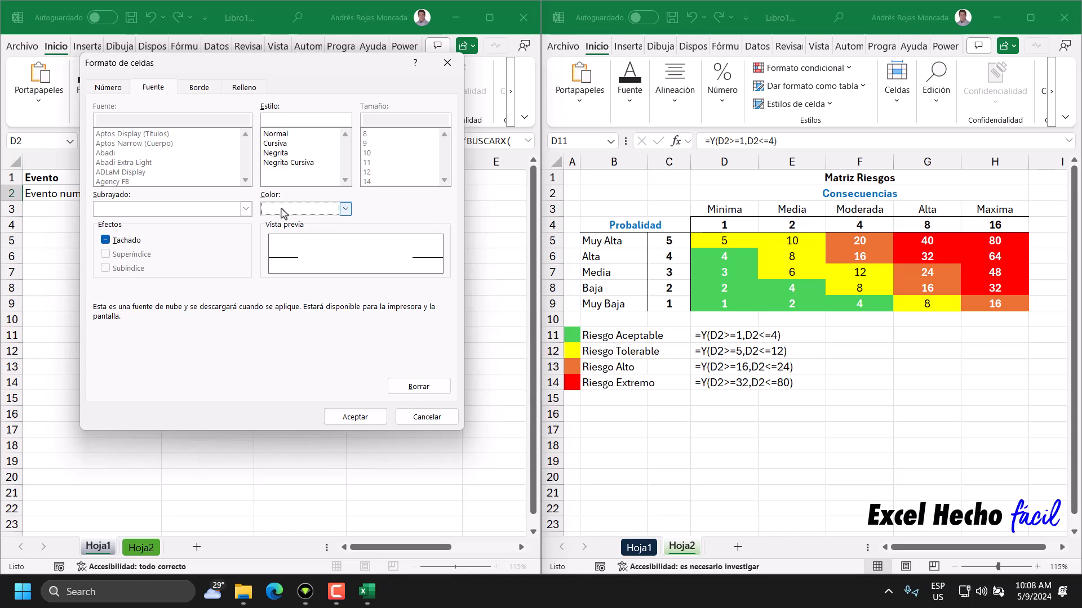
- Replace the rule's number format with the custom format "Riesgo Aceptable" in quotation marks
click(117, 94)
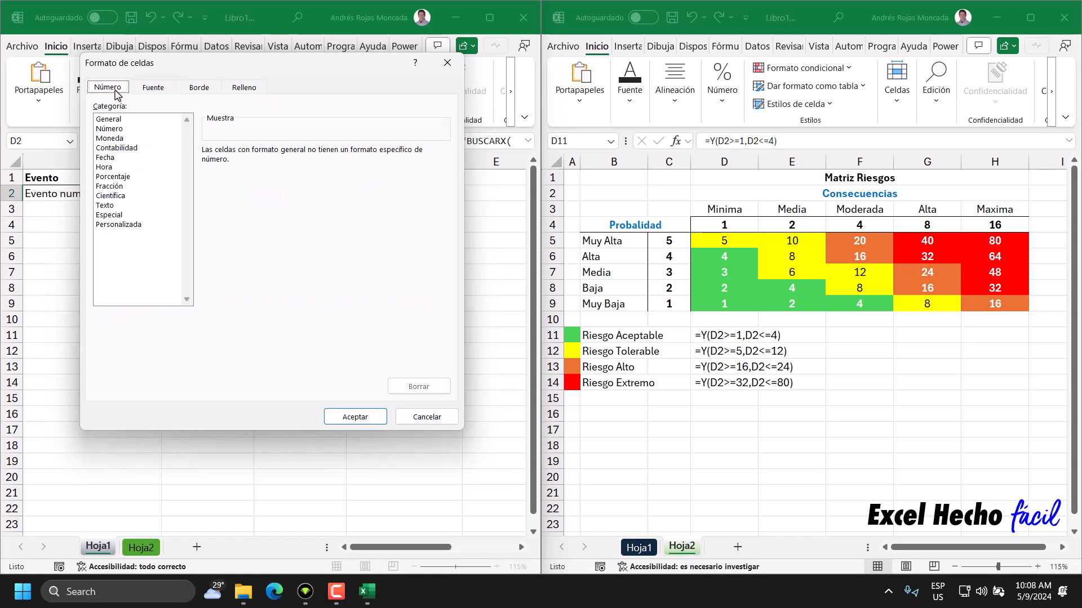
click(117, 226)
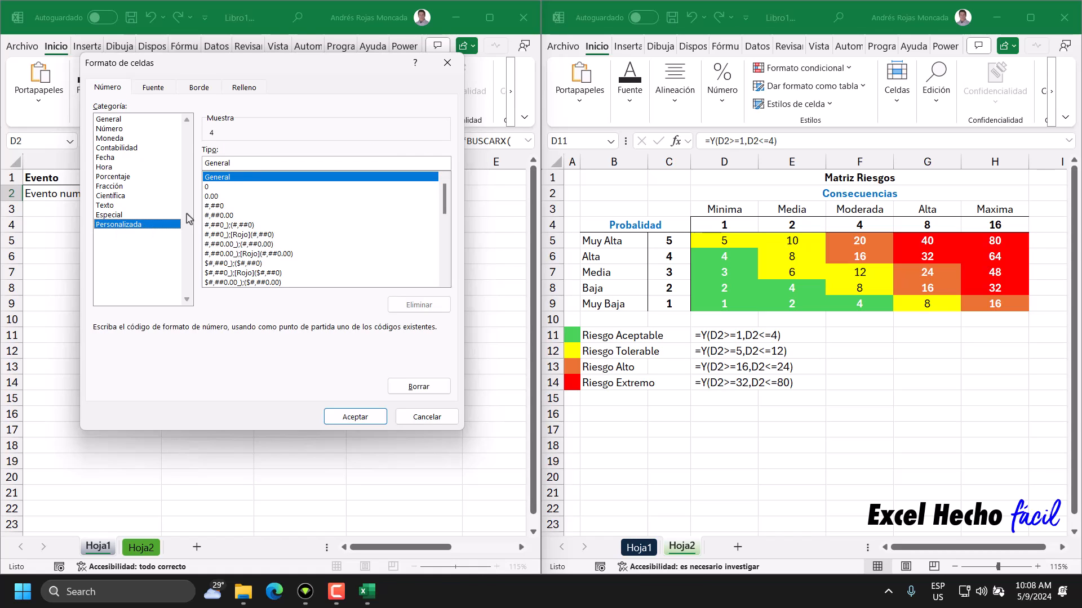
drag(234, 163, 210, 165)
key(BackSpace)
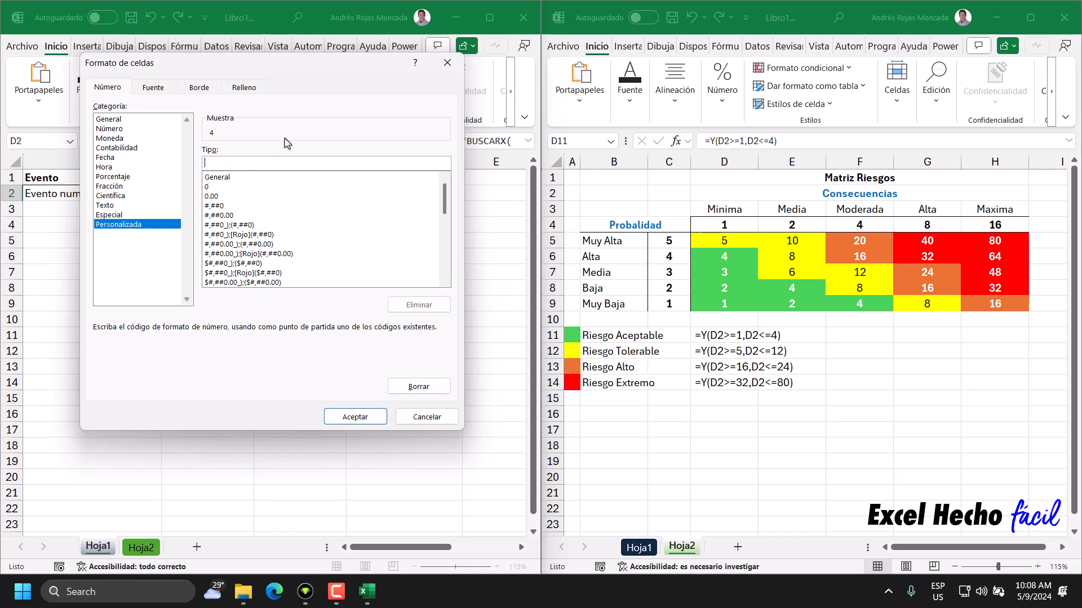
text("Riesgo Acepta)
text(ble")
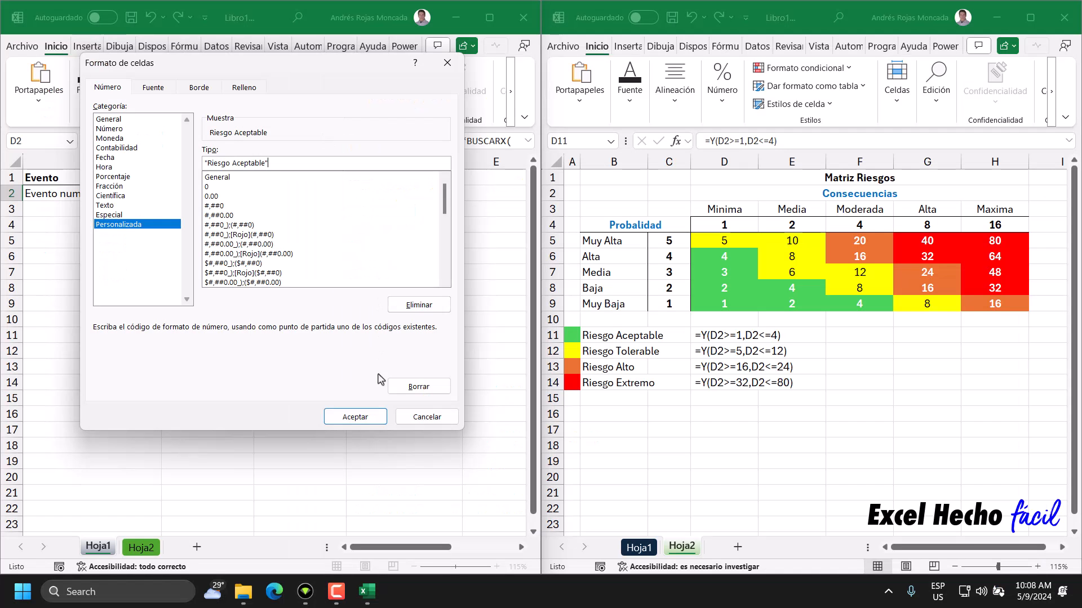
- Confirm the Riesgo Aceptable format and rule for D2, and left-align the cell's content
click(367, 420)
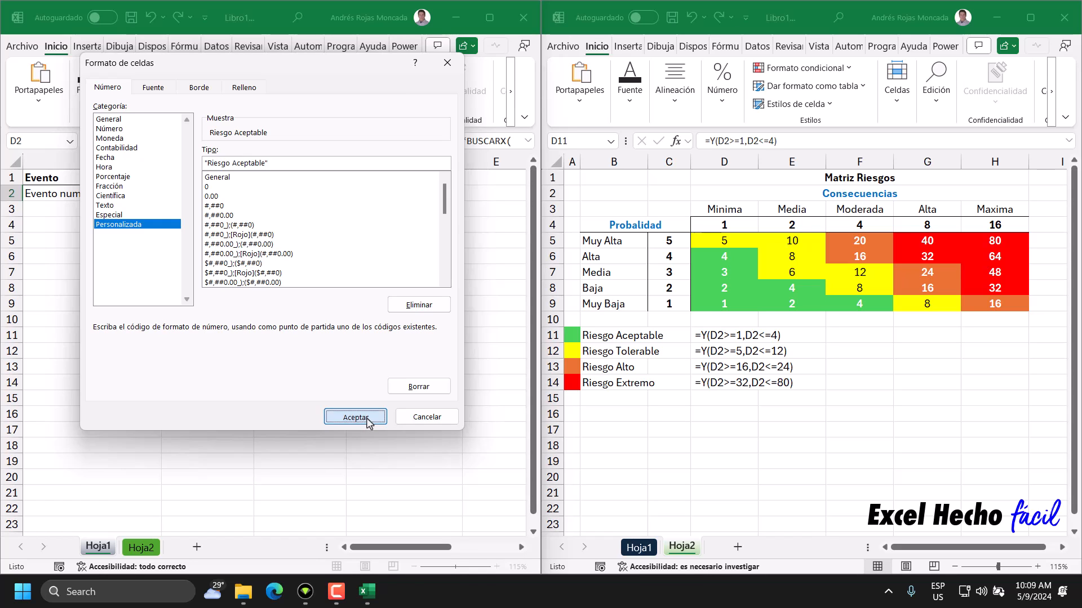
click(368, 373)
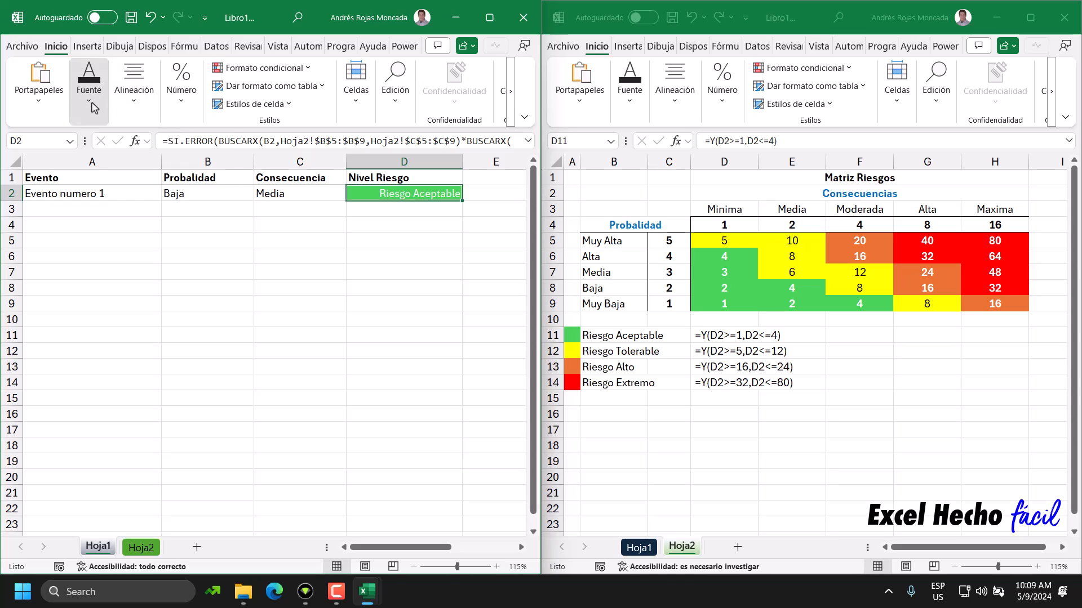
click(89, 84)
click(129, 120)
click(122, 162)
click(391, 231)
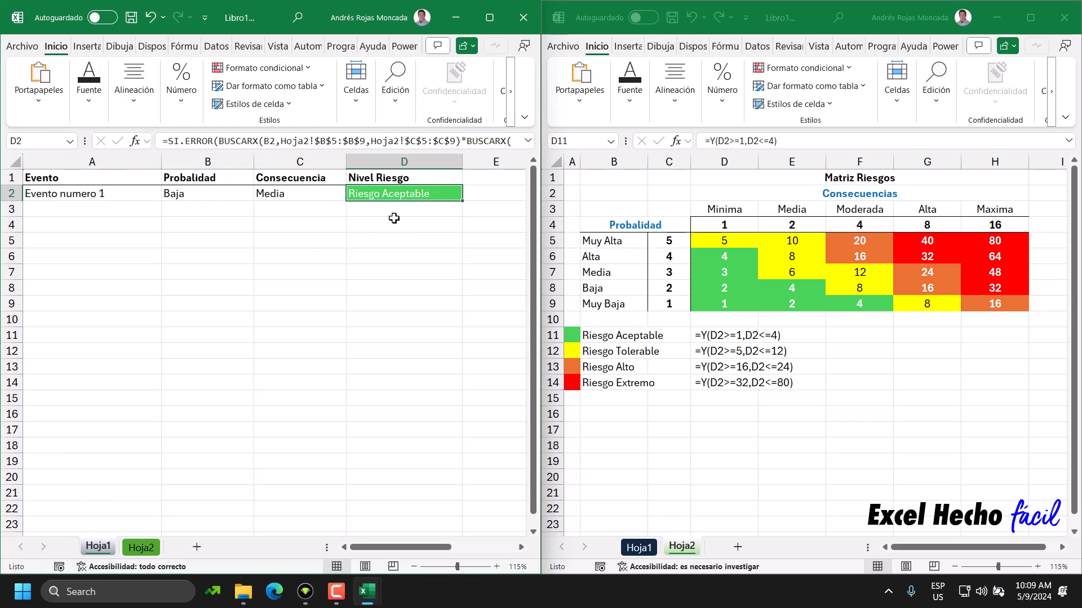
- Enter the test formula =D2+1 in D4 of Hoja1 to check that D2 still holds a number
click(394, 222)
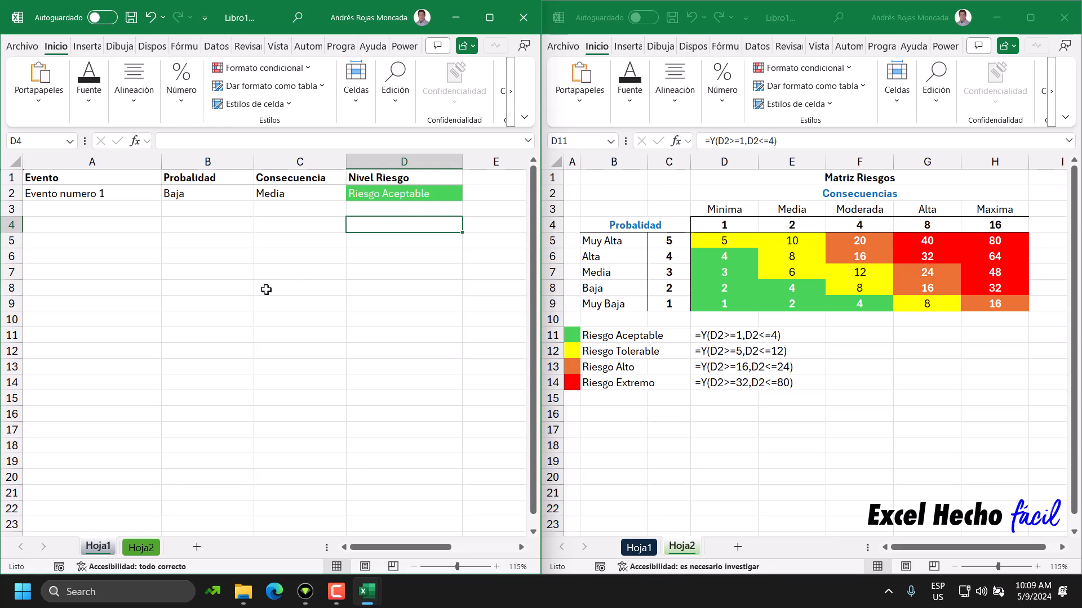
text(=)
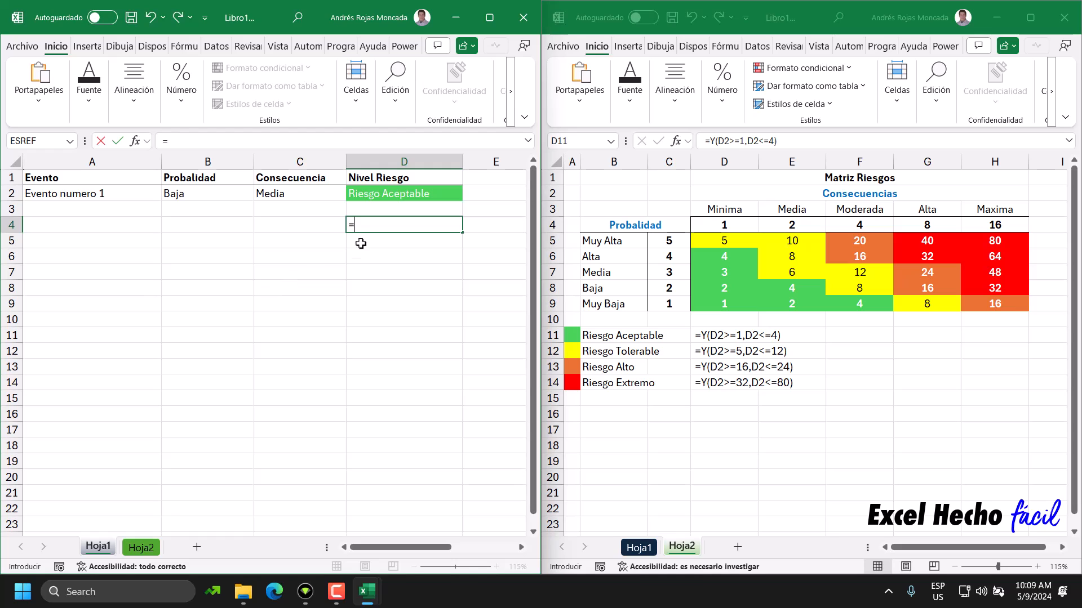
click(383, 198)
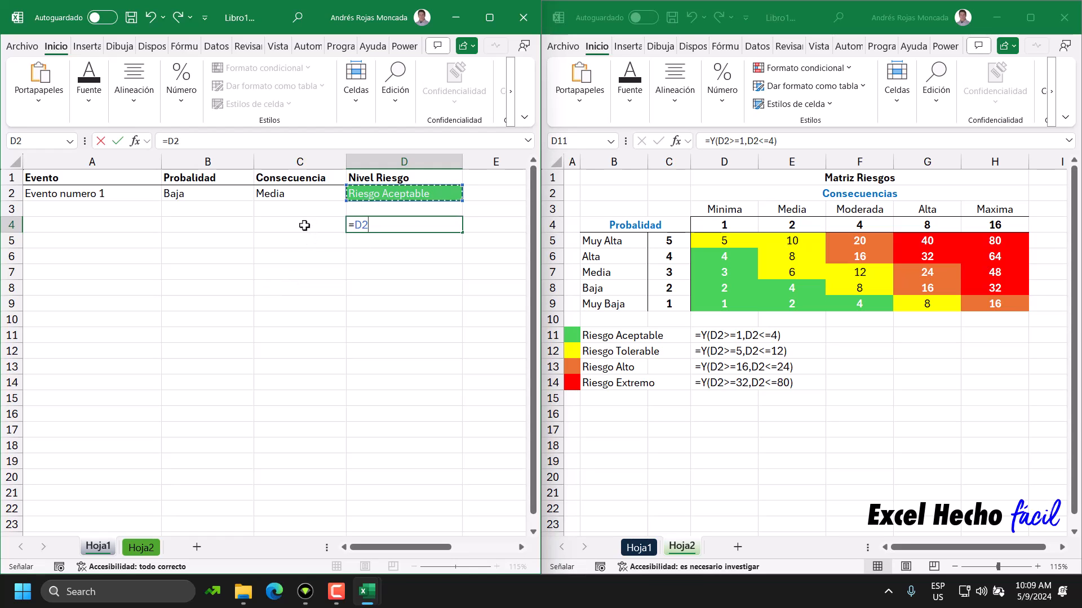
text(+1)
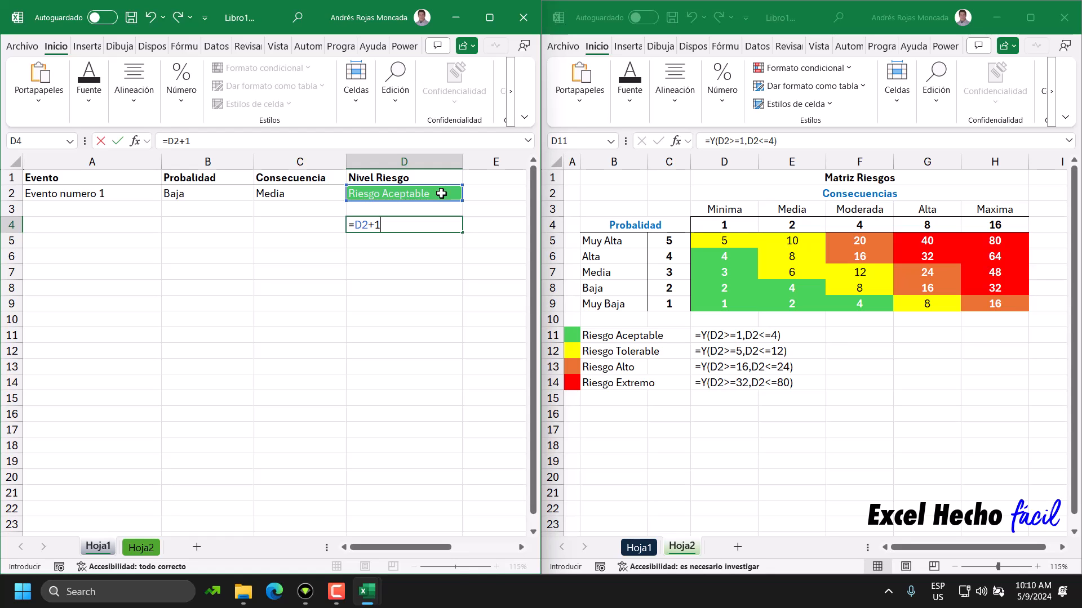
key(Return)
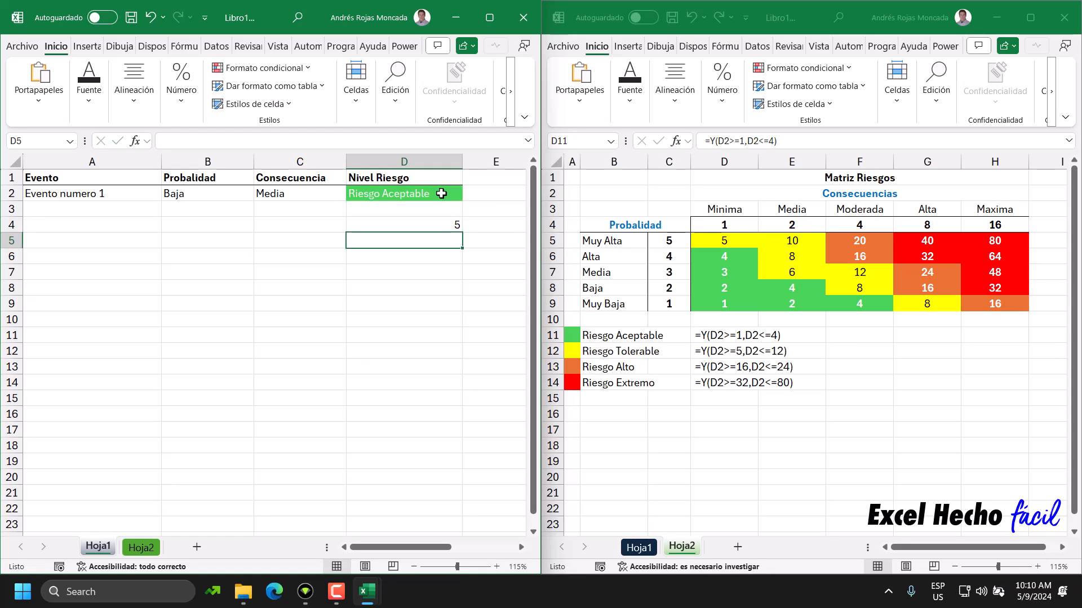
- Compare the contents of D4 and D2, and clear the test formula from D4
click(438, 224)
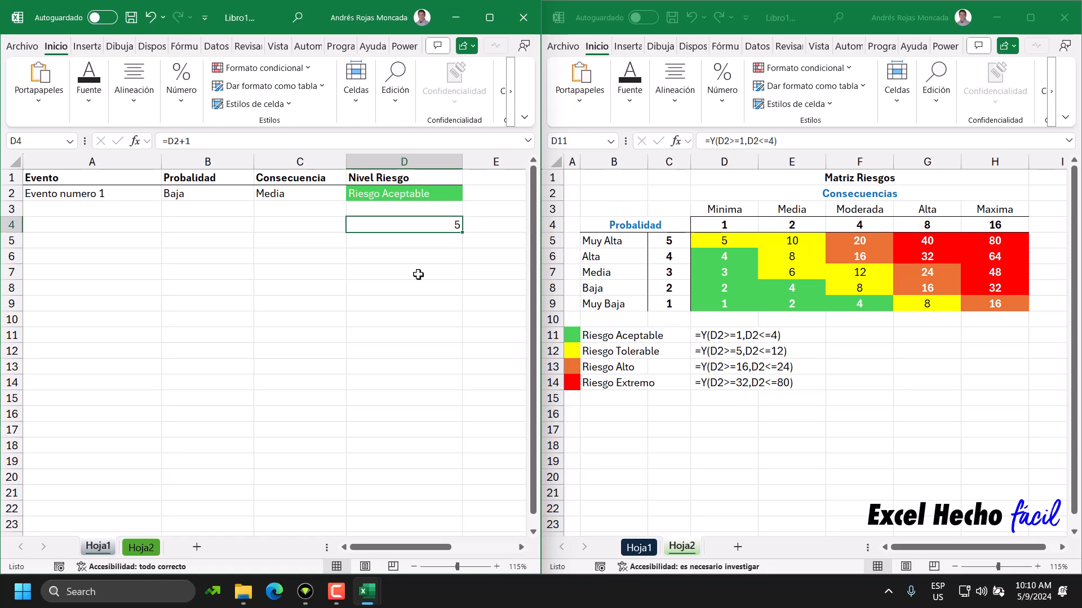
click(446, 196)
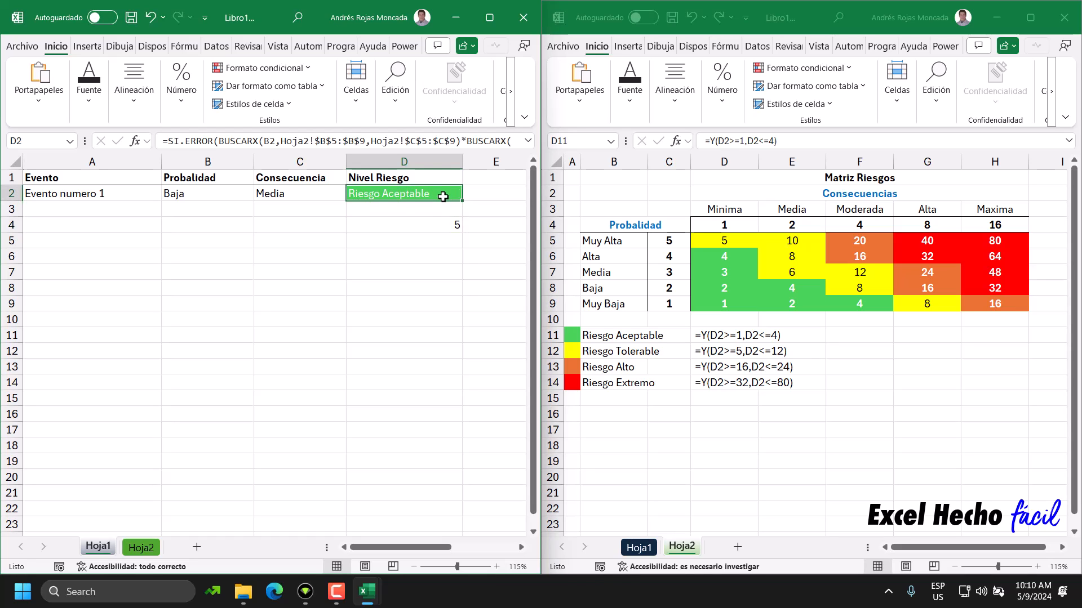
click(454, 226)
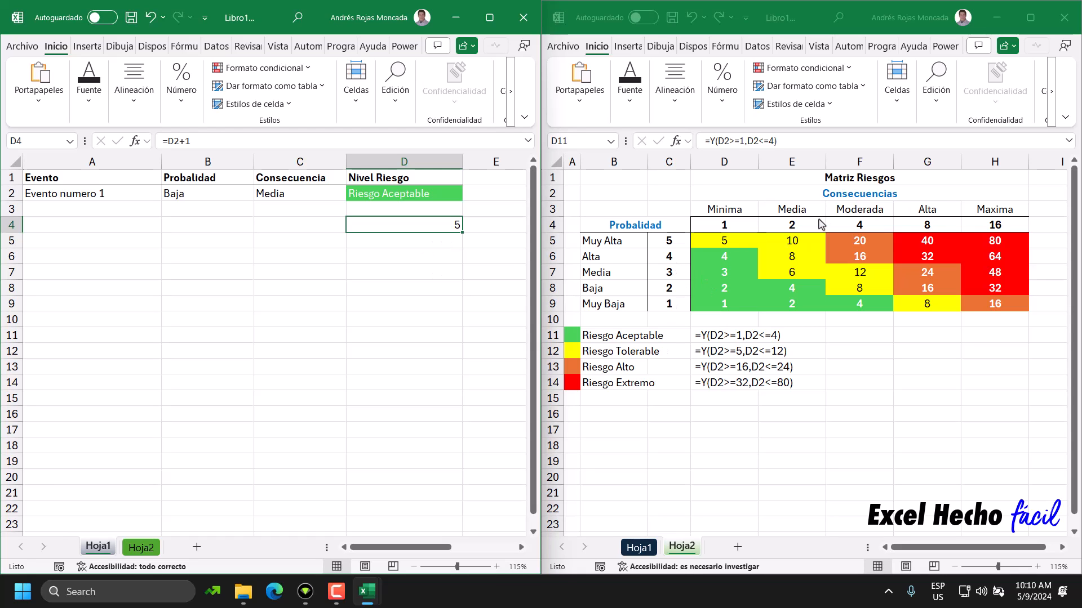
click(437, 199)
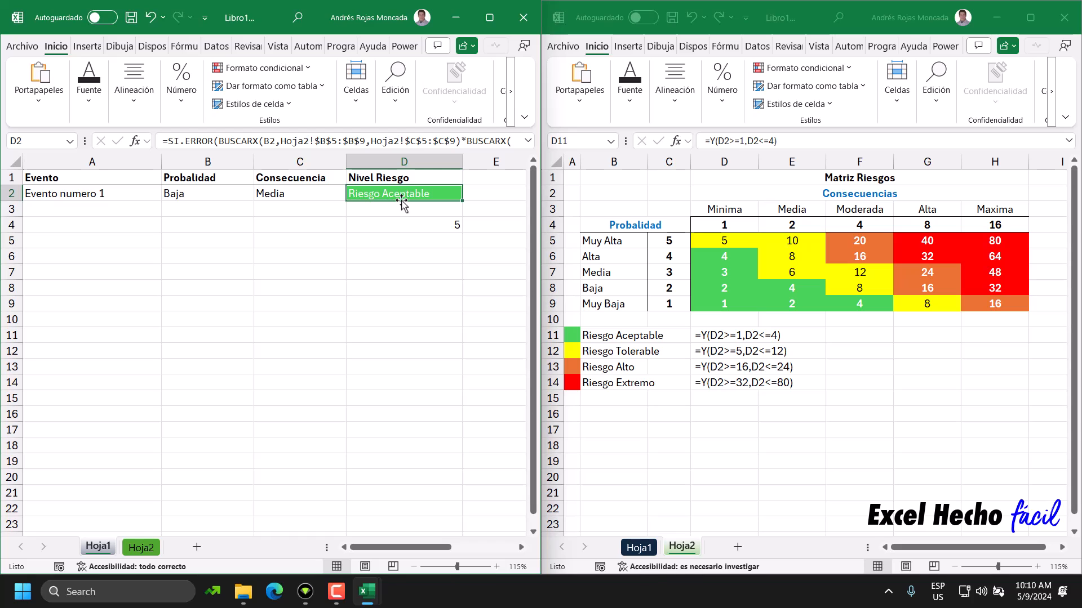
click(443, 222)
key(Delete)
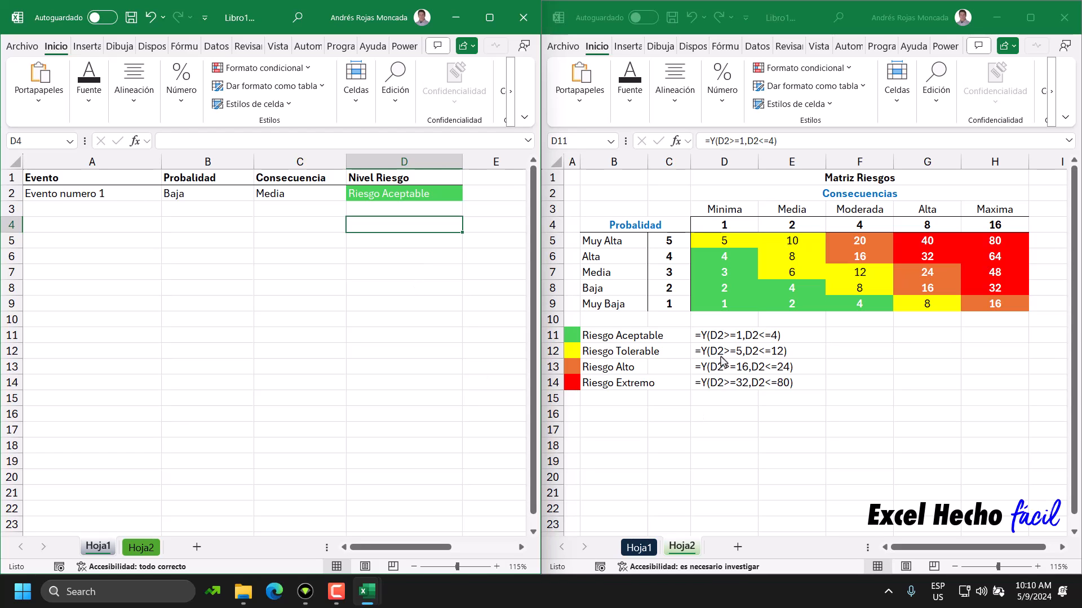
- Copy the whole Riesgo Tolerable formula text from inside D12 in Hoja2 and leave the cell unchanged
click(720, 354)
double_click(721, 353)
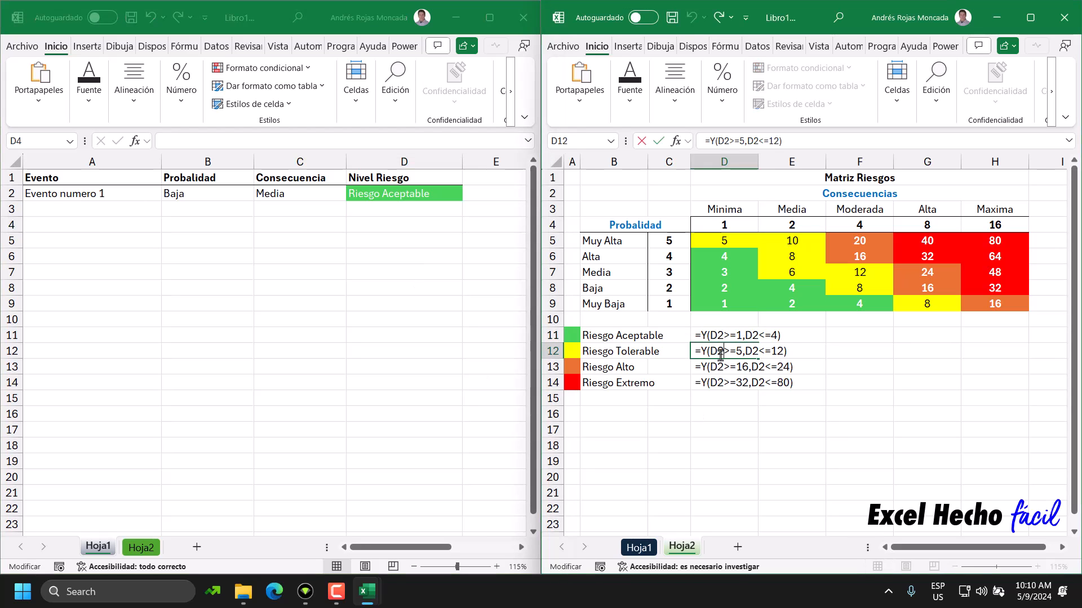
drag(789, 352, 694, 352)
key(ctrl+c)
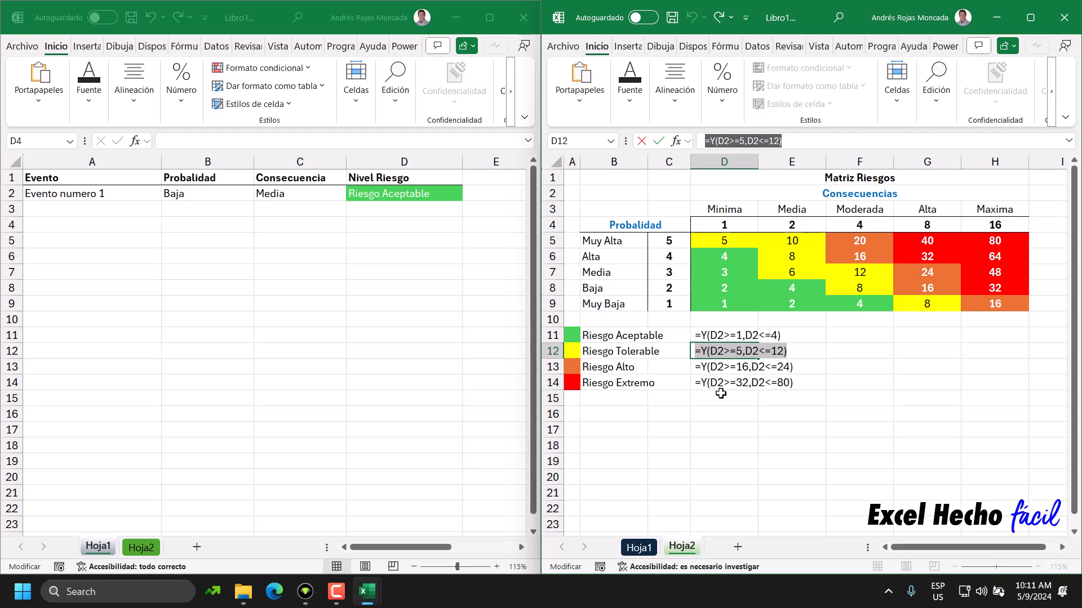
key(Escape)
- Start a formula-based conditional formatting rule for D2 in Hoja1 using the copied formula =Y(D2>=5,D2<=12)
click(386, 197)
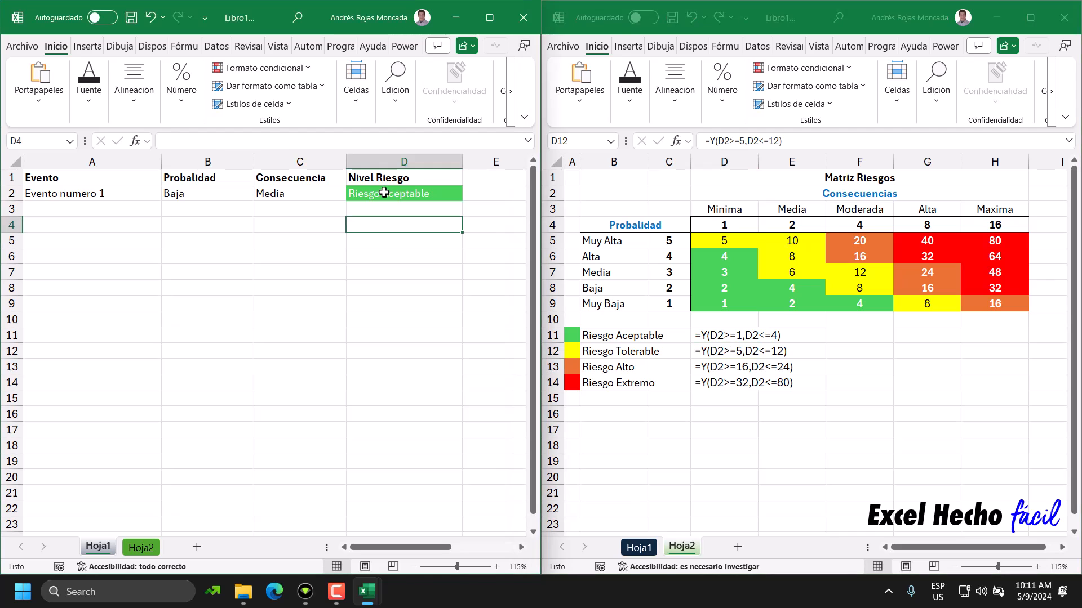
click(384, 193)
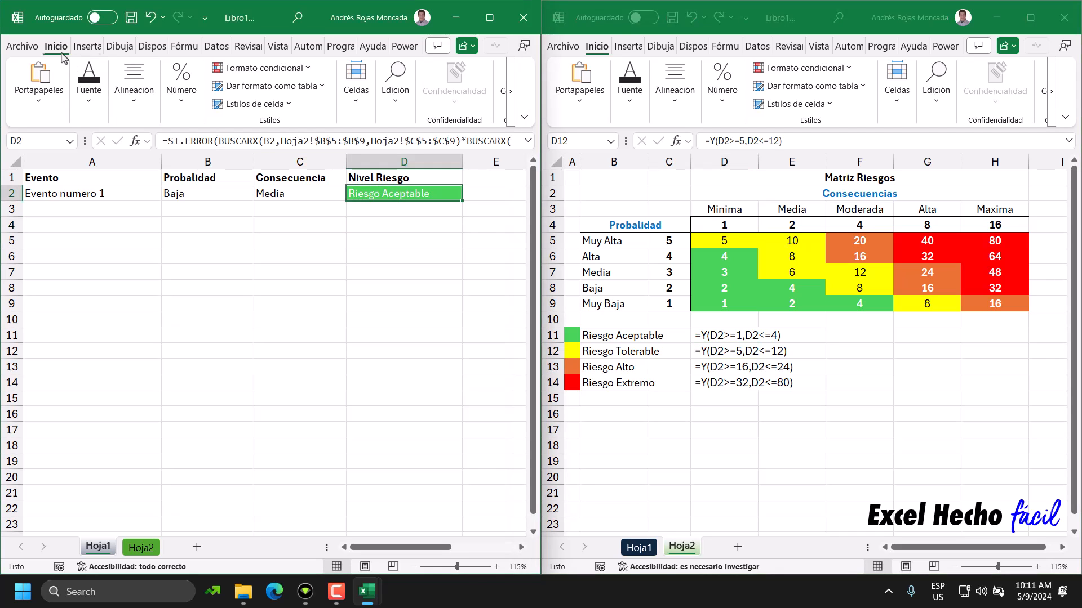
click(299, 72)
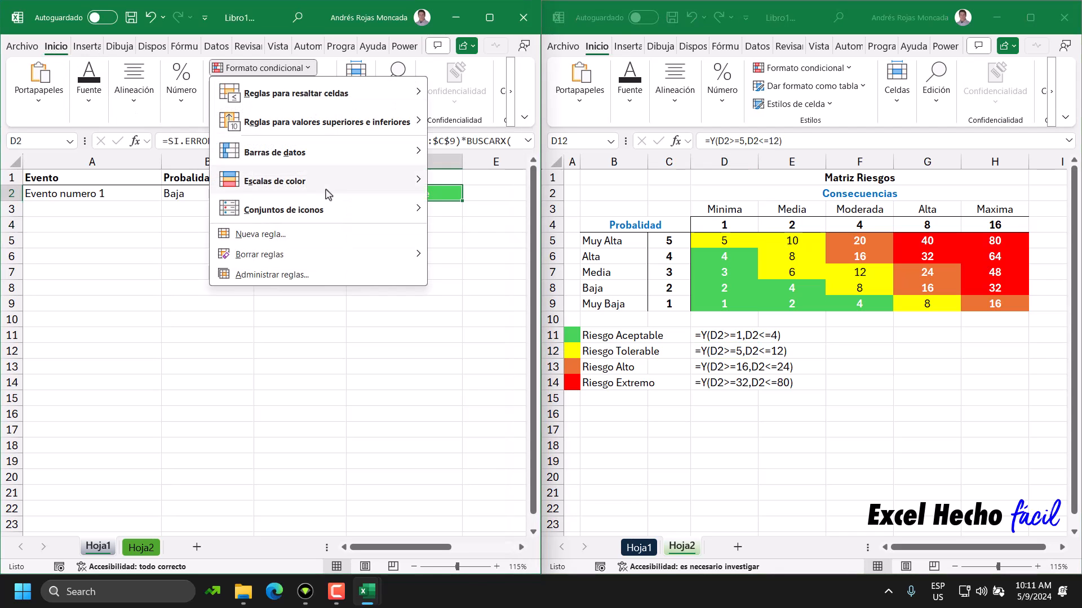
click(294, 236)
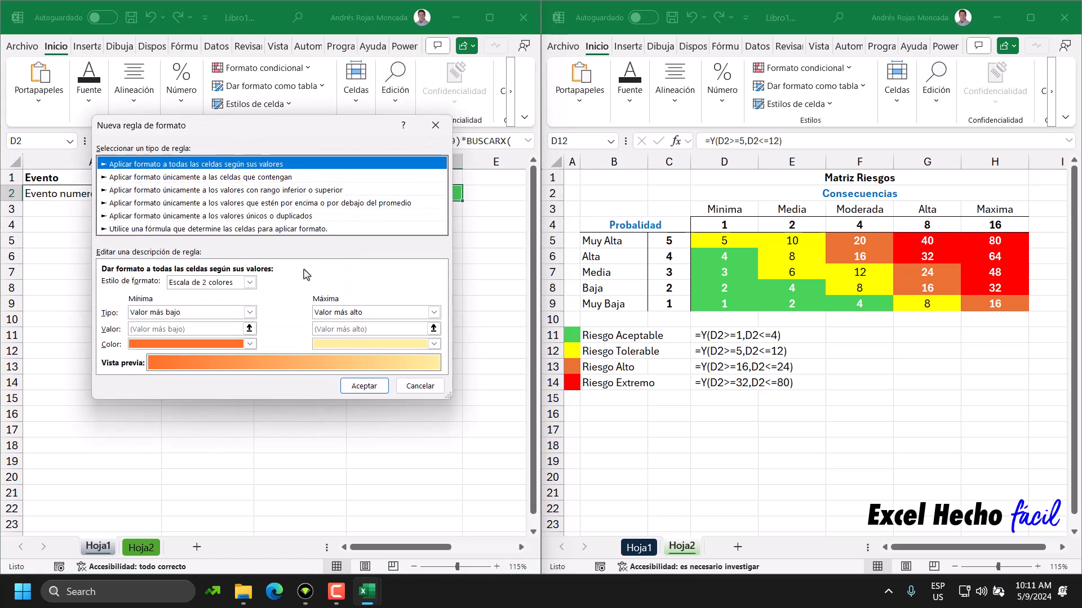
click(228, 229)
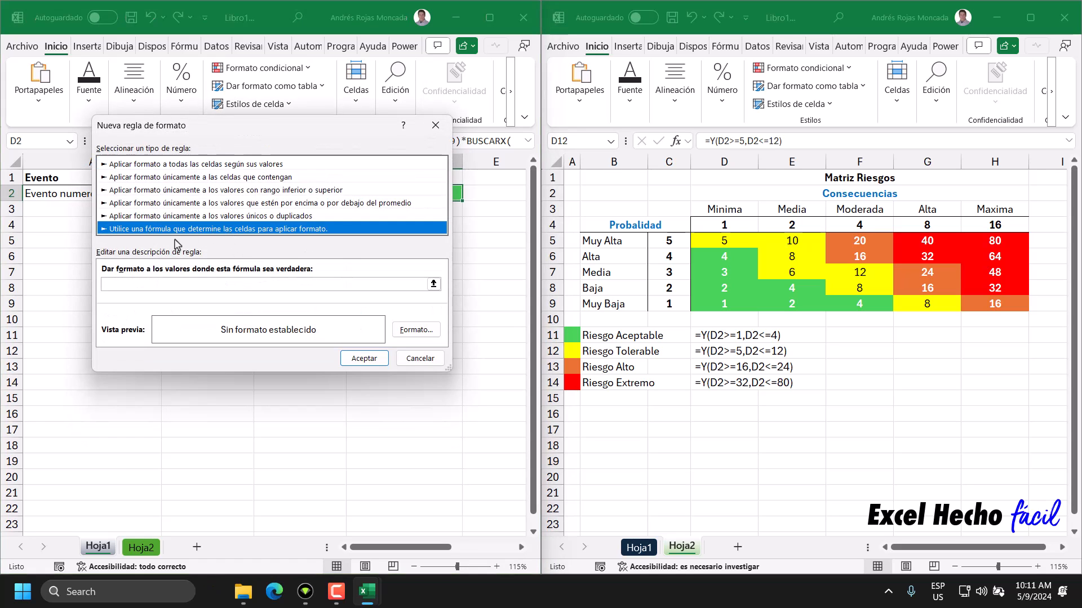
click(221, 284)
click(220, 286)
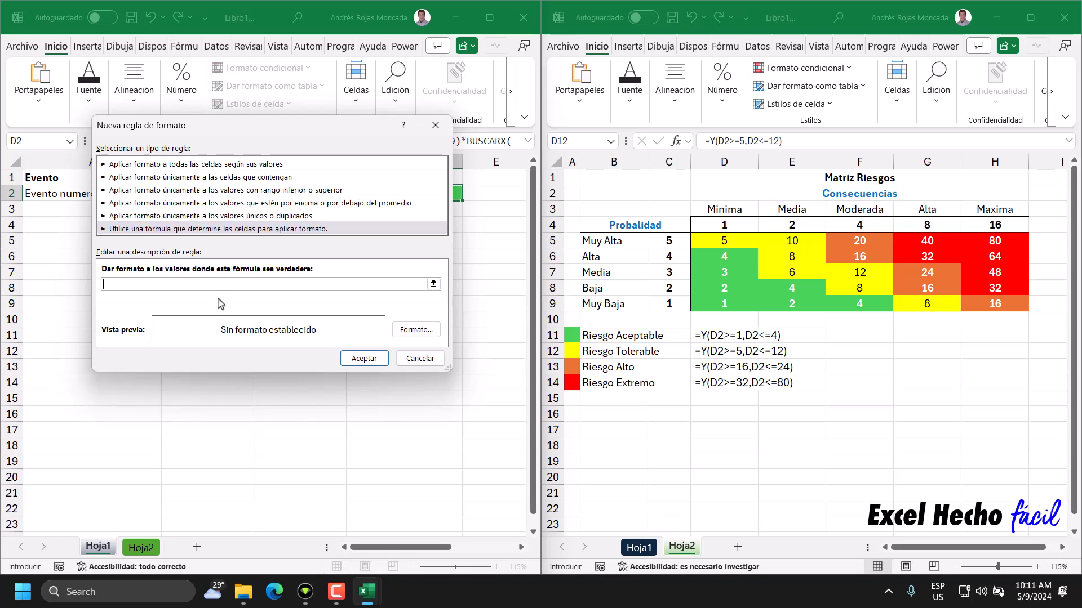
key(ctrl+v)
- Give the new rule's format a yellow fill matching Riesgo Tolerable and keep the automatic font colour
click(414, 331)
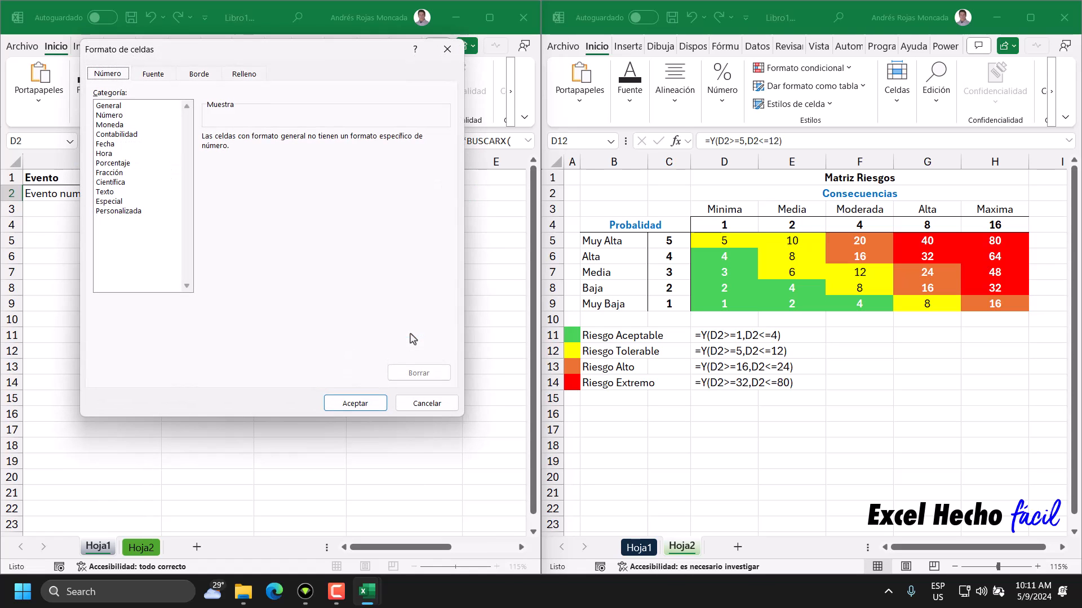
click(243, 80)
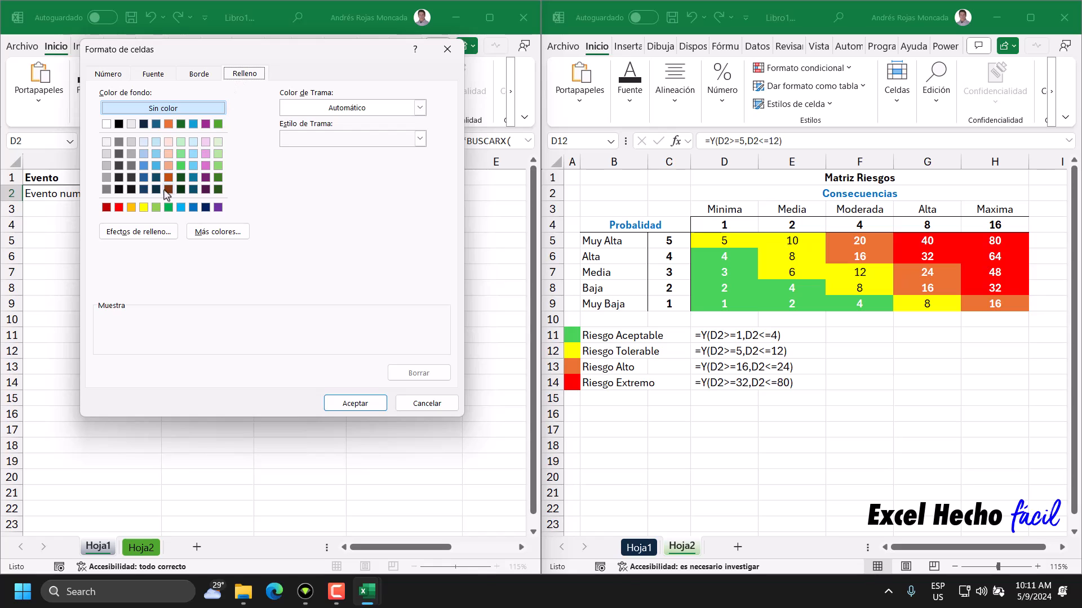
click(144, 207)
click(167, 79)
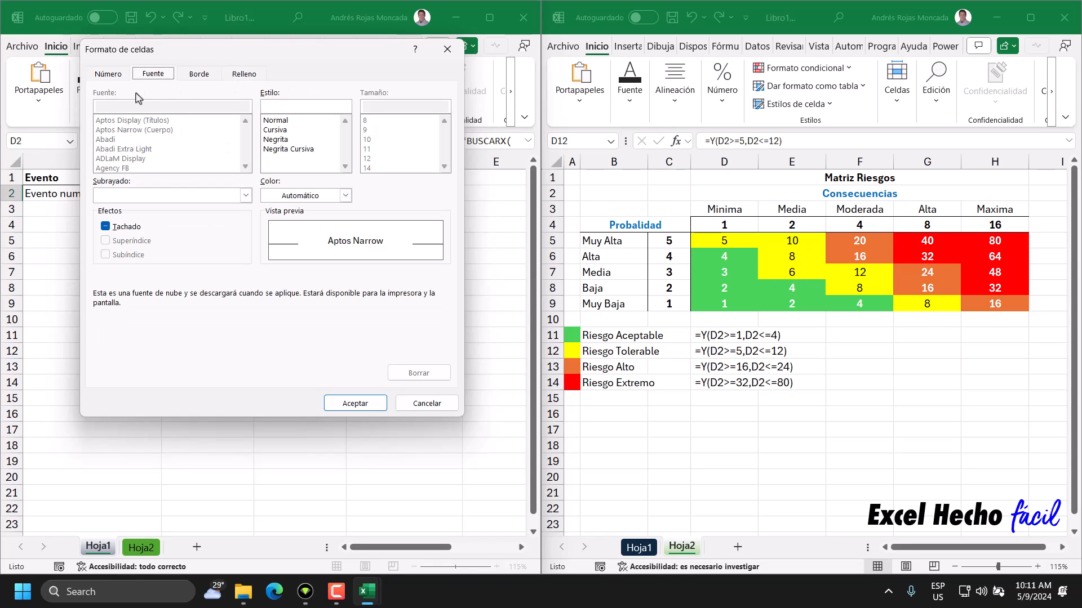
- Set the rule's custom number format to "Riesgo Tolerable" in quotation marks and apply the rule to D2
click(107, 77)
click(133, 211)
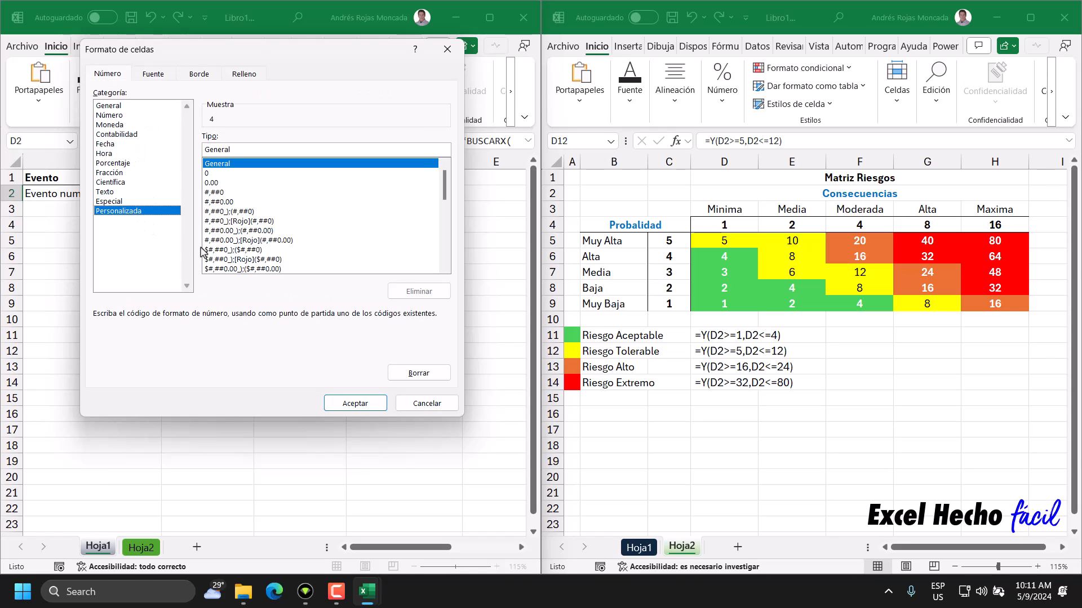
double_click(247, 149)
text("Riesgo Tol)
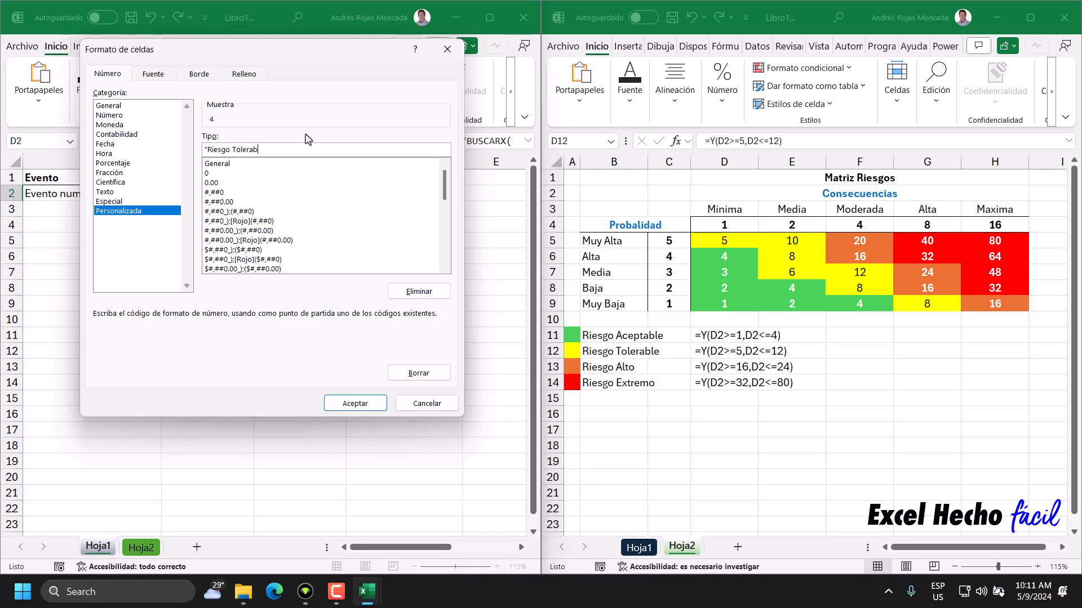
text(")
click(352, 405)
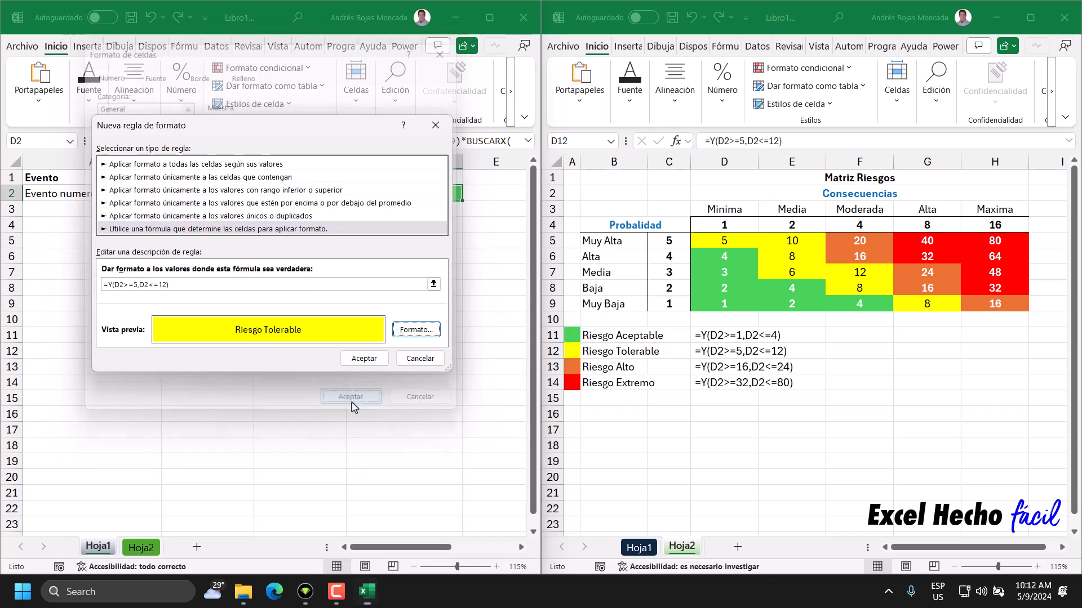
click(364, 359)
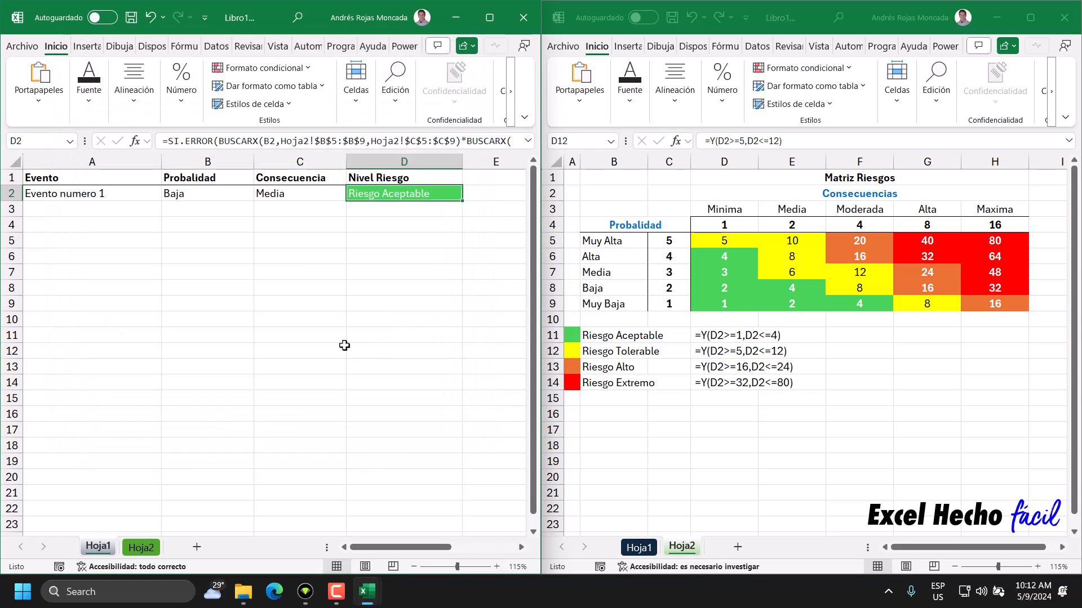
- Set the probability in B2 to Muy Alta to test the Riesgo Tolerable rule
click(224, 193)
click(260, 194)
click(205, 209)
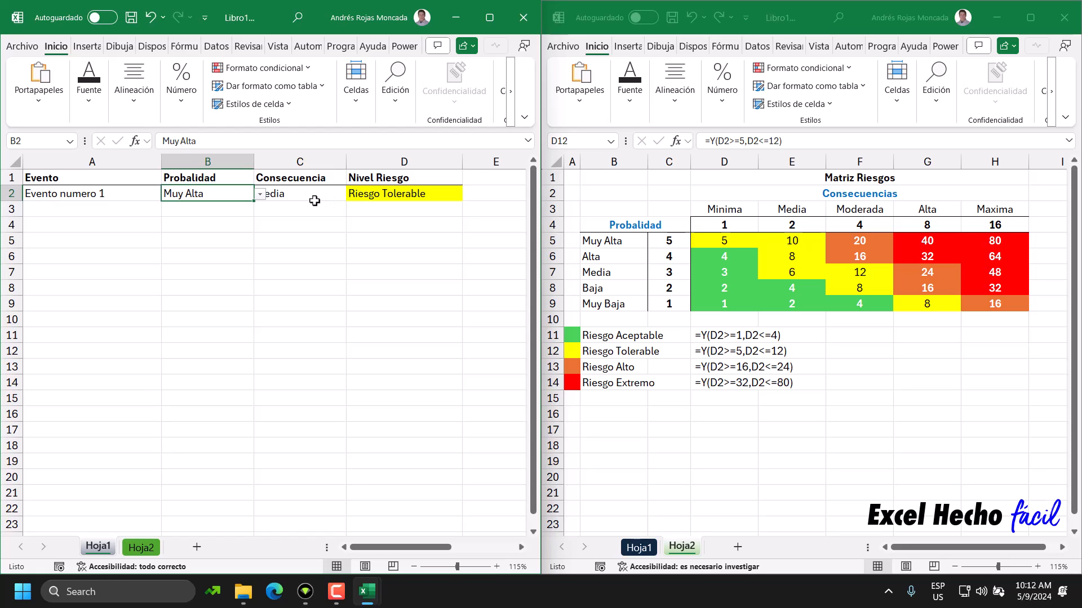
- Change the column header in D1 to Nivel de Riesgo
click(379, 177)
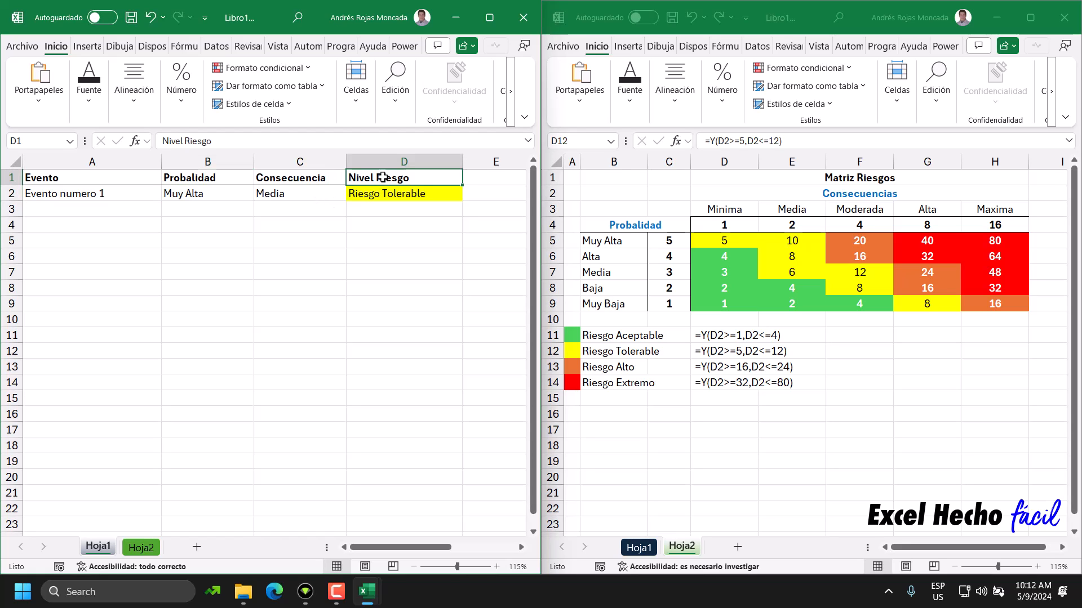
click(183, 142)
text(de)
key(Return)
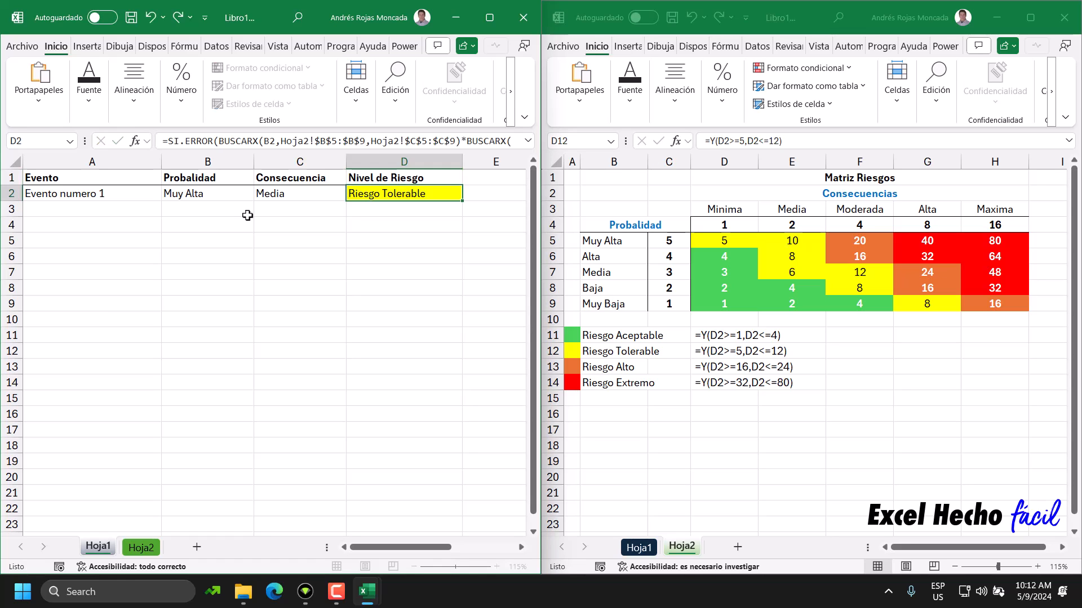
- Test the rules by setting the probability in B2 to Media and then back to Baja
click(229, 192)
click(259, 194)
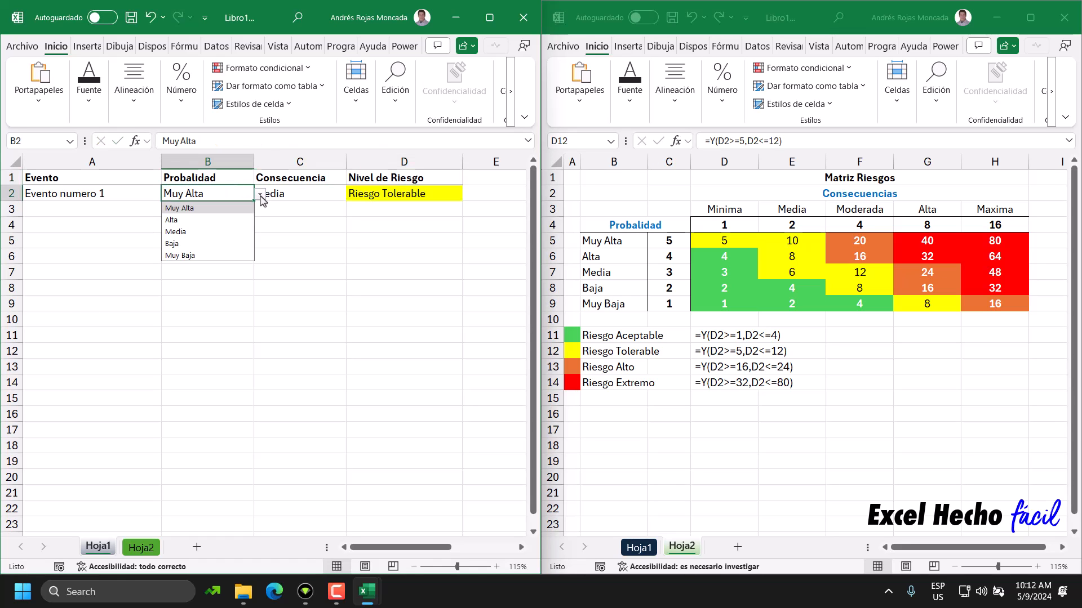
click(200, 233)
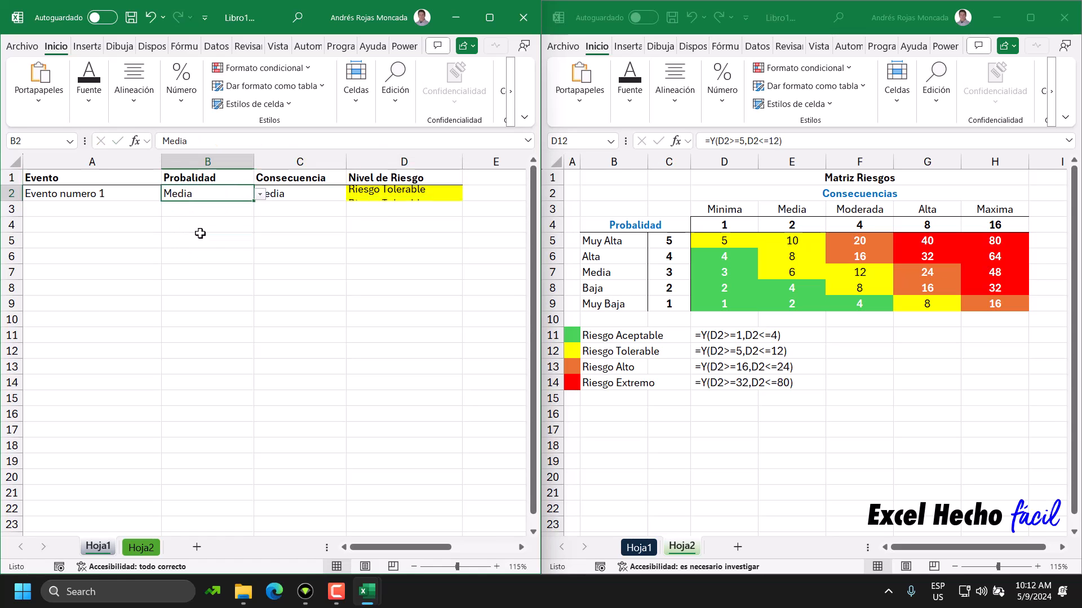
click(260, 194)
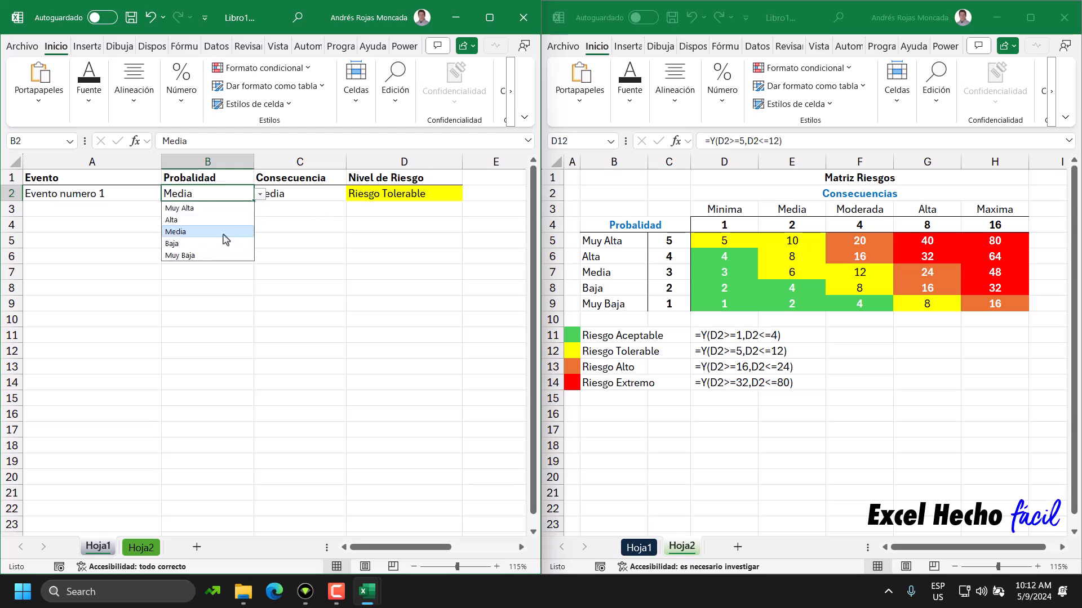
click(197, 243)
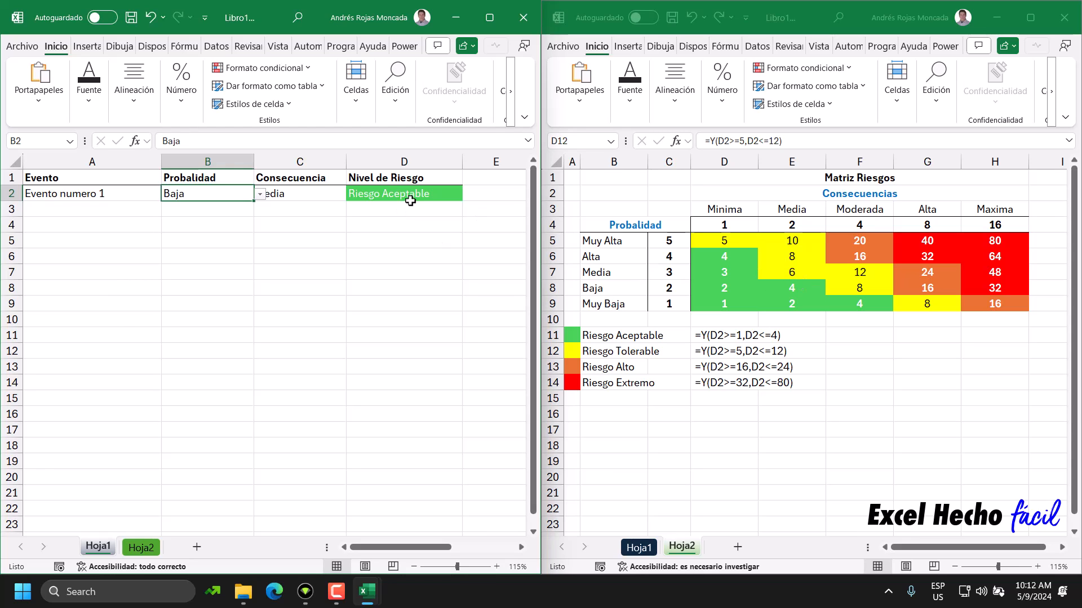
- Copy the Riesgo Alto condition =Y(D2>=16,D2<=24) from cell D13 of Hoja2
click(723, 368)
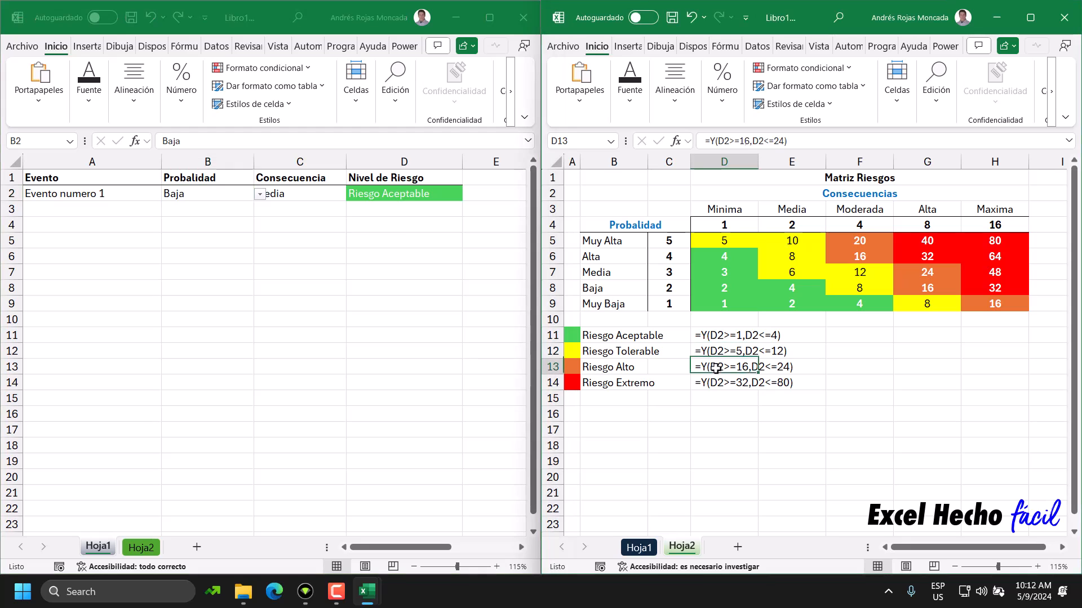
double_click(723, 369)
drag(794, 368, 698, 370)
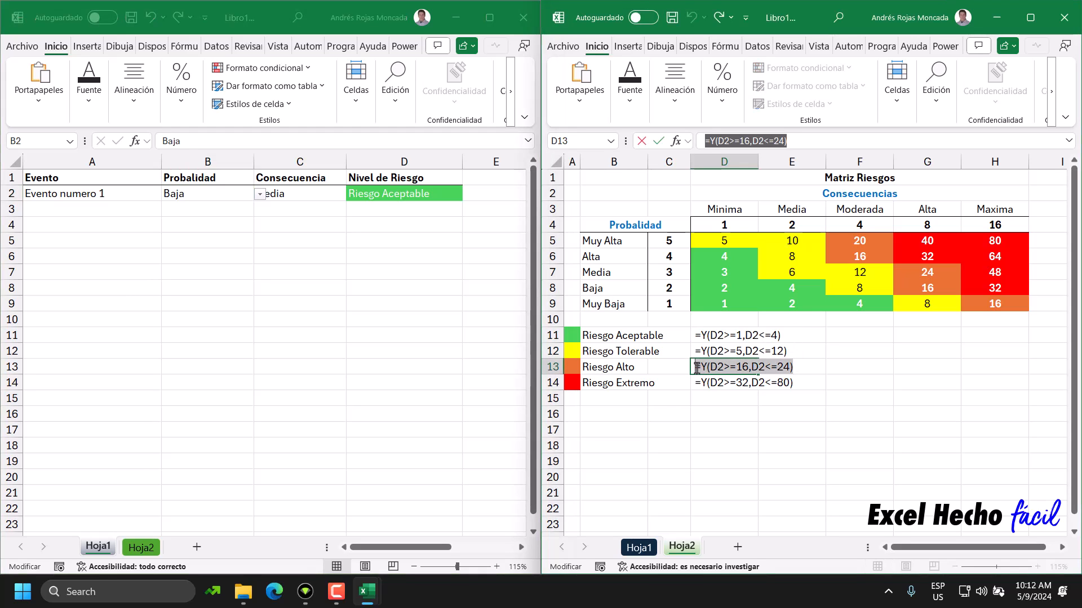
key(Escape)
- Start a new formula-based conditional formatting rule for D2 in Hoja1 with the condition =Y(D2>=16,D2<=24)
click(384, 195)
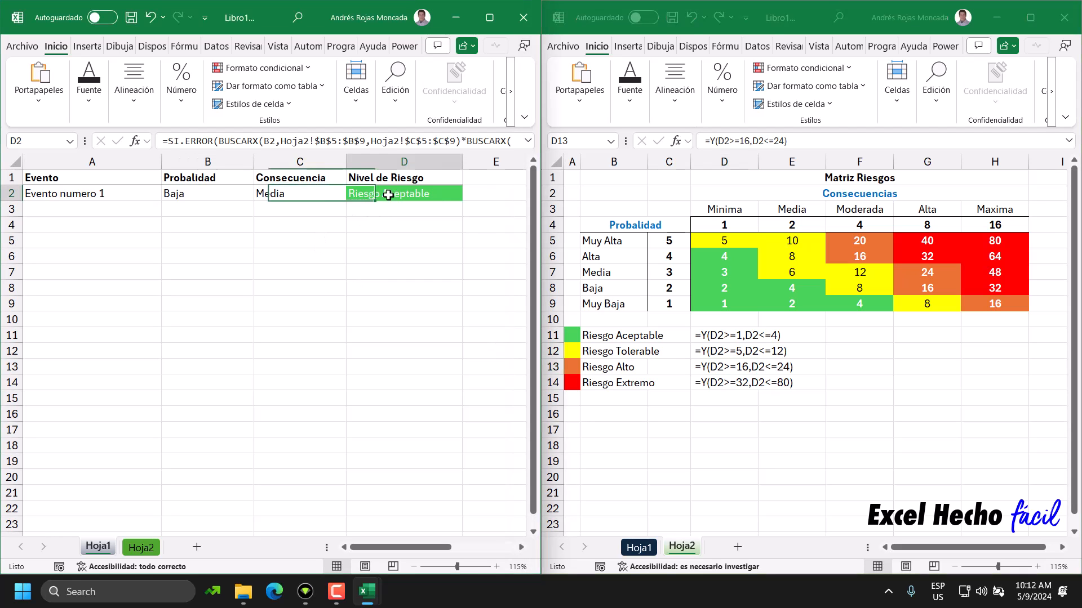
click(264, 67)
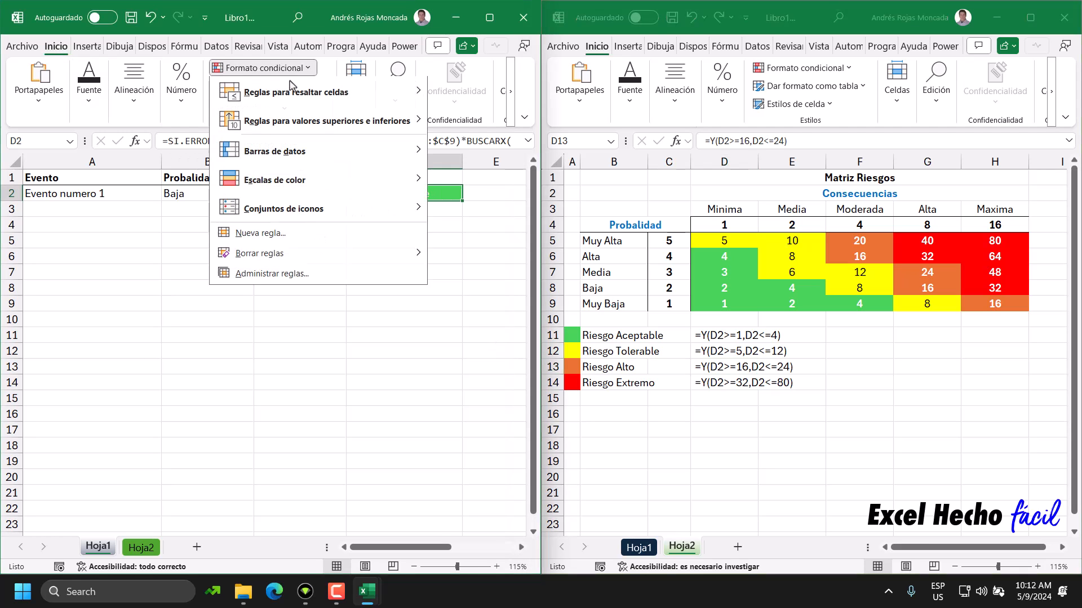
click(291, 236)
click(291, 215)
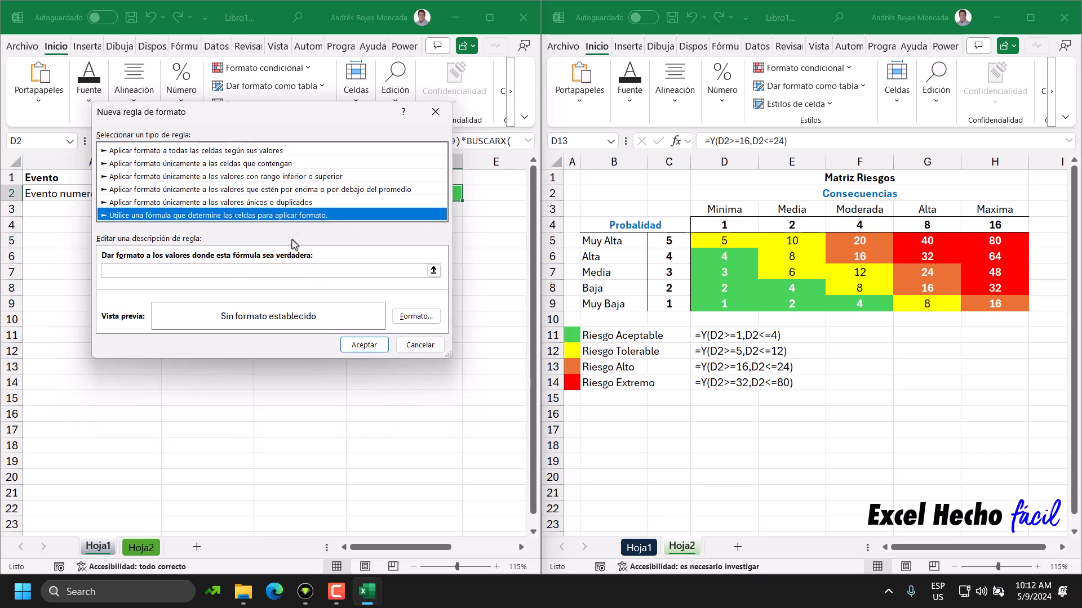
click(290, 271)
text(=Y(D2>=1,D2<=4))
- Give the rule's format an orange fill and a white font color
click(416, 316)
click(250, 62)
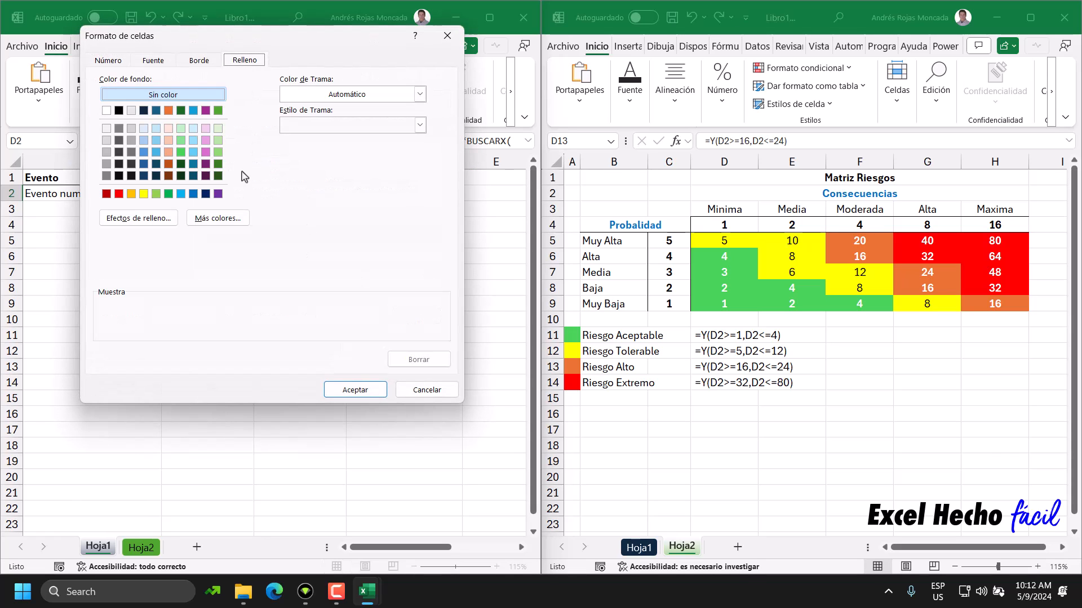
click(169, 111)
click(163, 62)
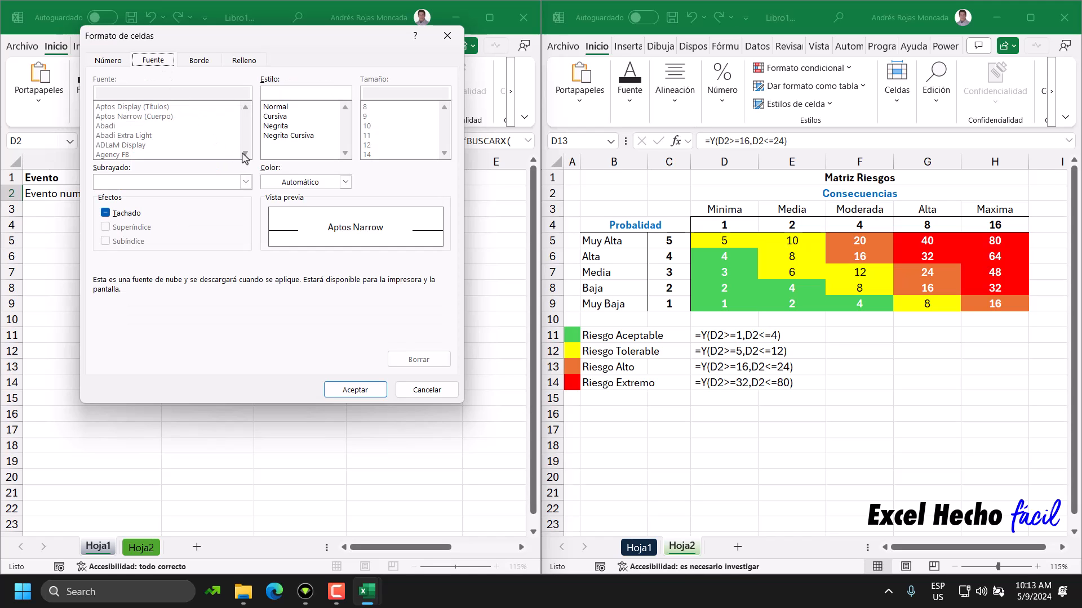
click(346, 182)
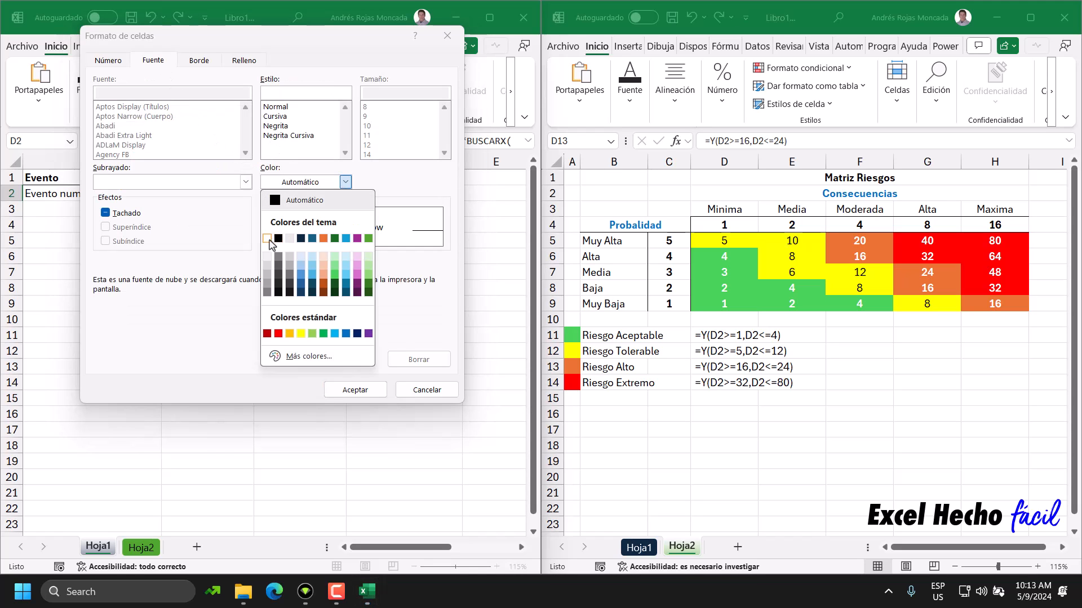
click(270, 241)
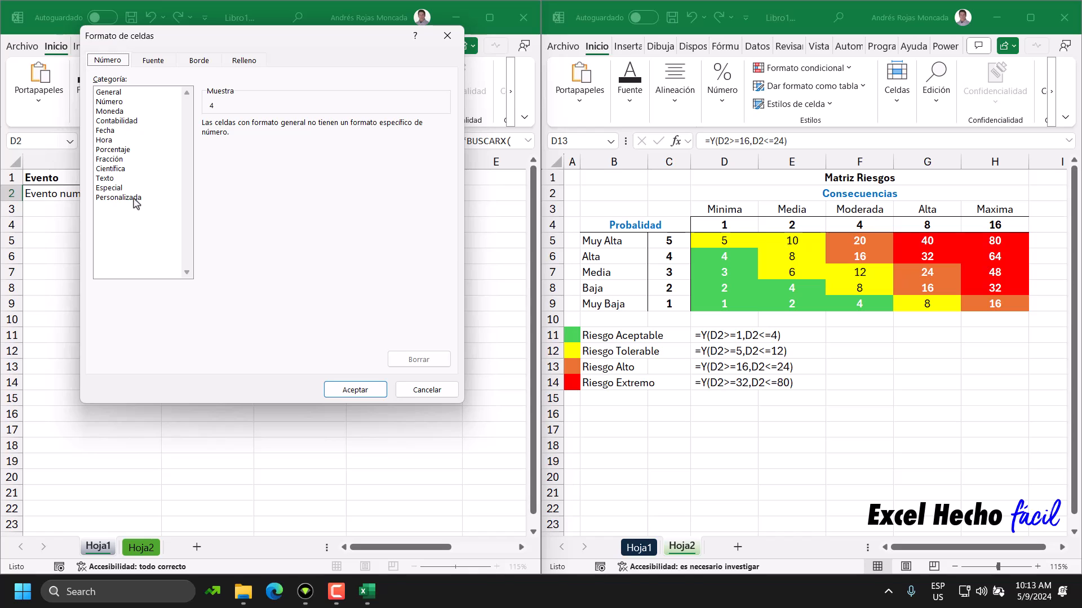
- Set the rule's custom number format to "Riesgo Alto" in quotation marks and apply the rule to D2
click(137, 198)
key(BackSpace)
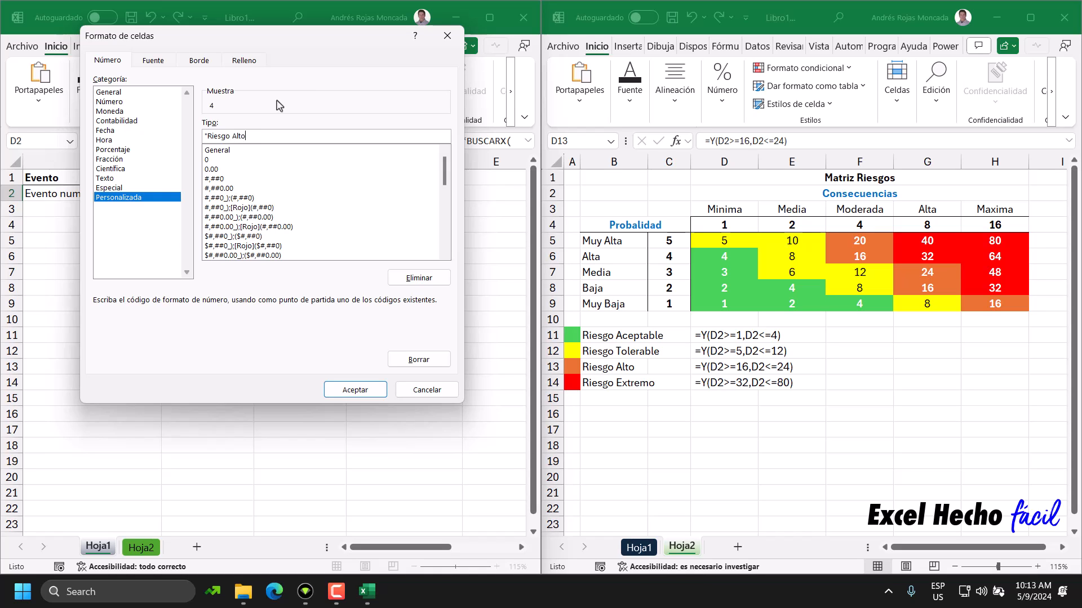
text(")
click(360, 389)
click(363, 345)
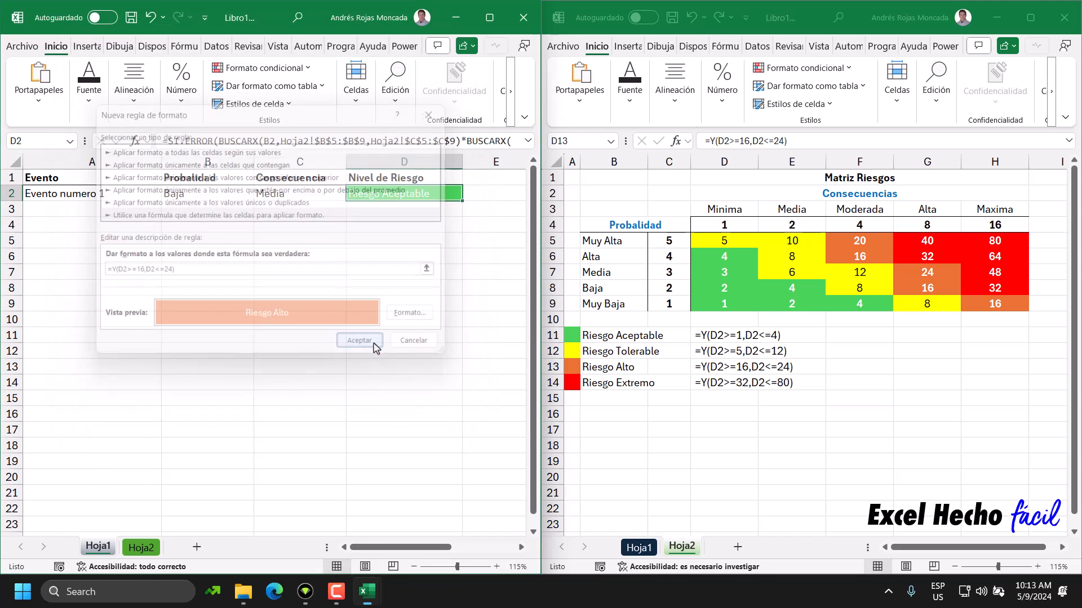
- Test the Riesgo Alto rule by switching the consequence in C2 to Alta and then back to Media
click(190, 193)
click(310, 193)
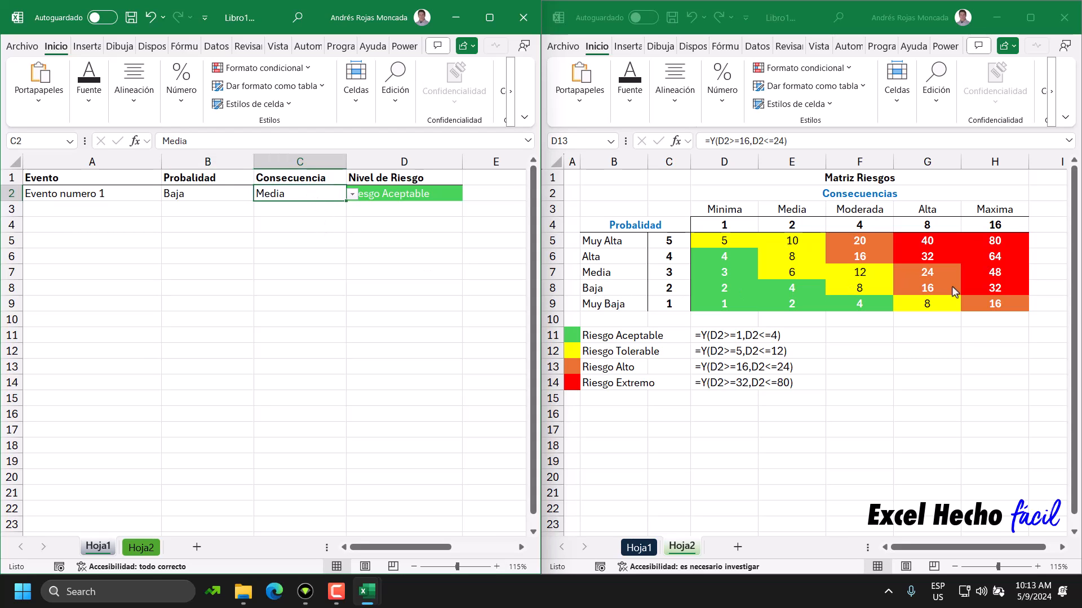
click(352, 194)
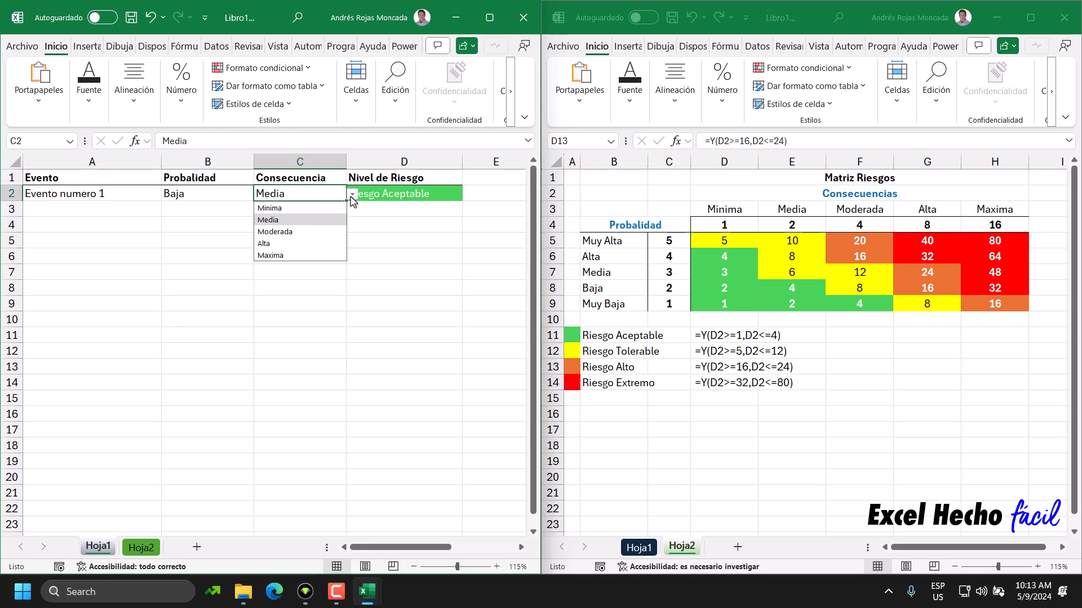
click(293, 244)
click(297, 240)
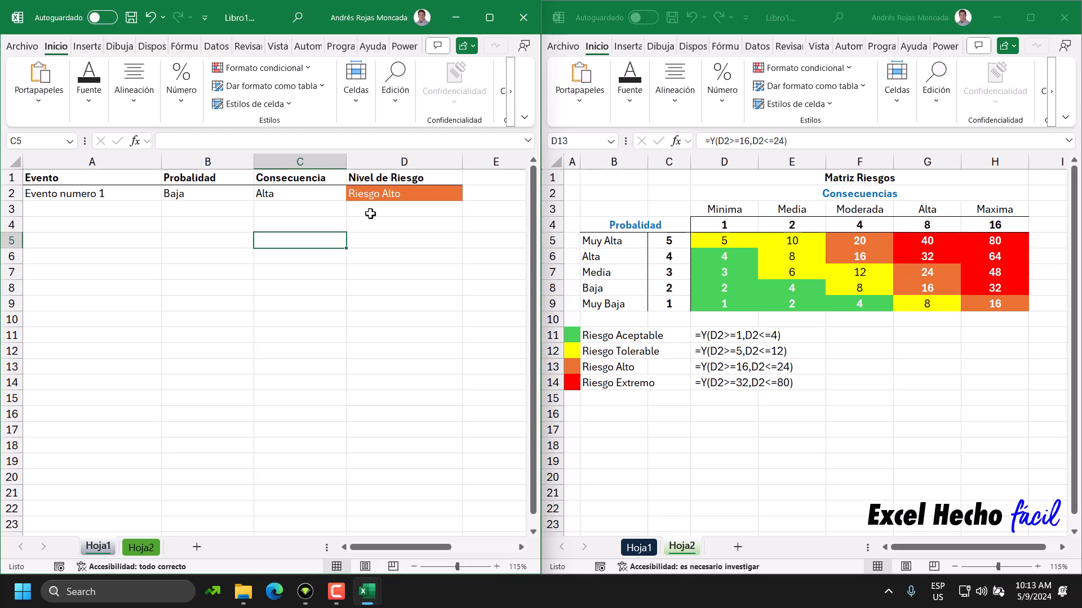
key(ctrl+z)
click(352, 193)
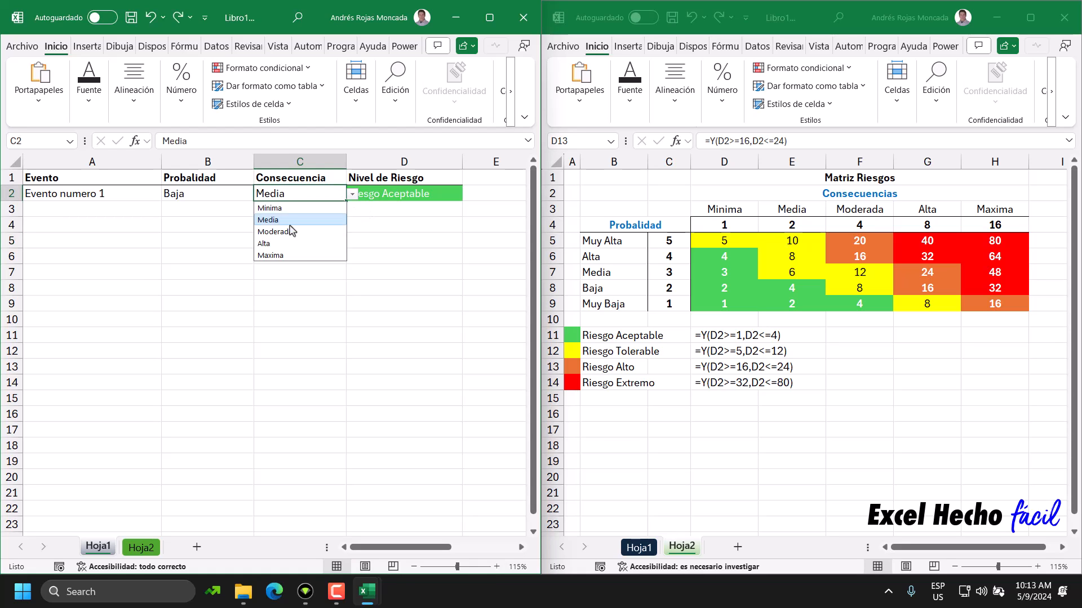
click(274, 244)
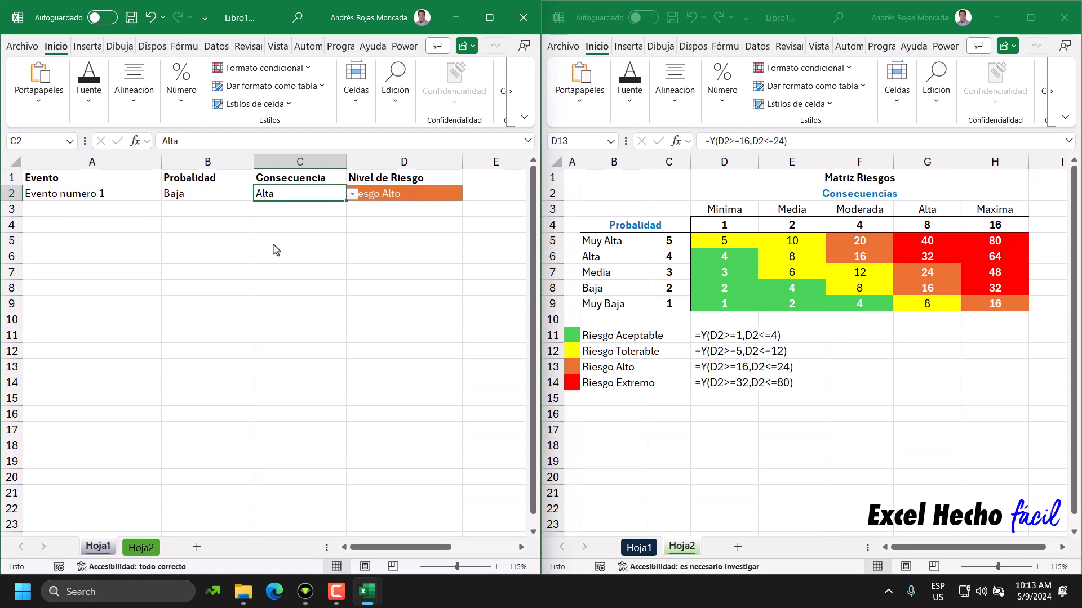
click(352, 194)
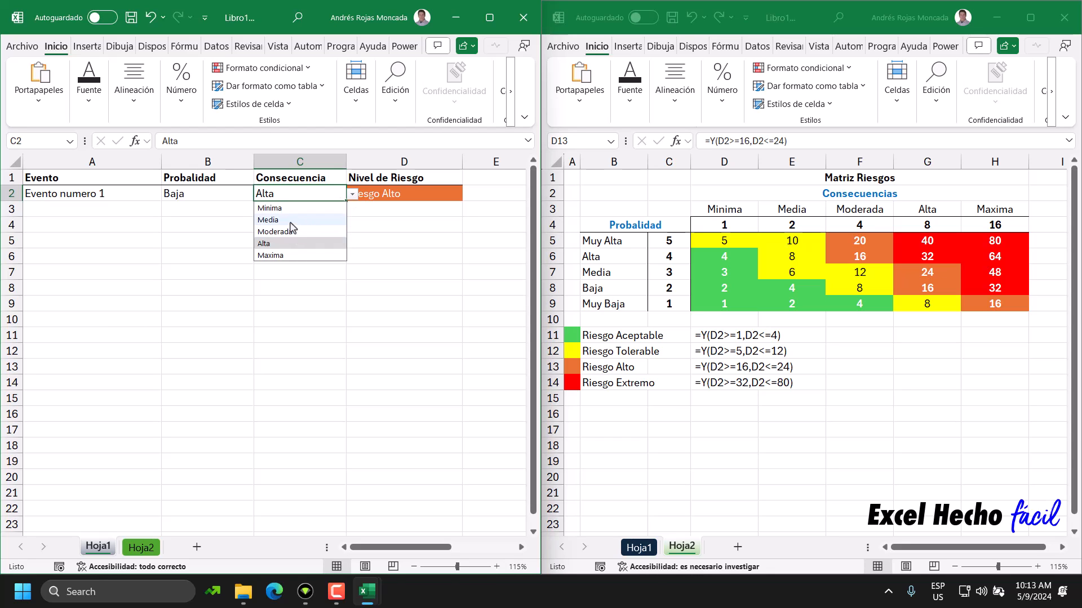
click(327, 220)
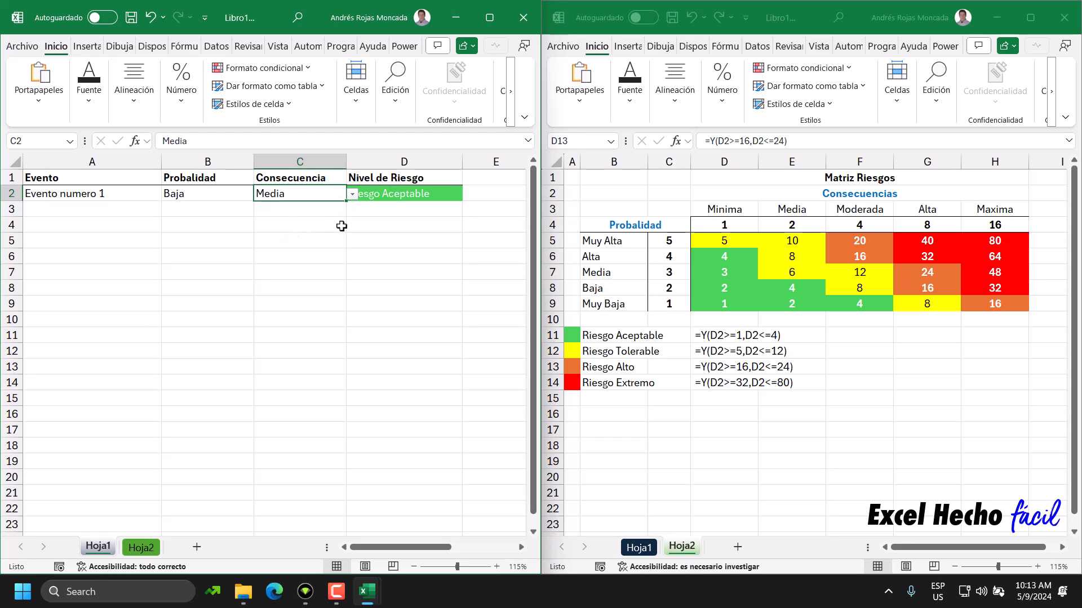
- Copy the Riesgo Extremo condition =Y(D2>=32,D2<=80) from cell D14 of Hoja2
click(710, 382)
click(724, 384)
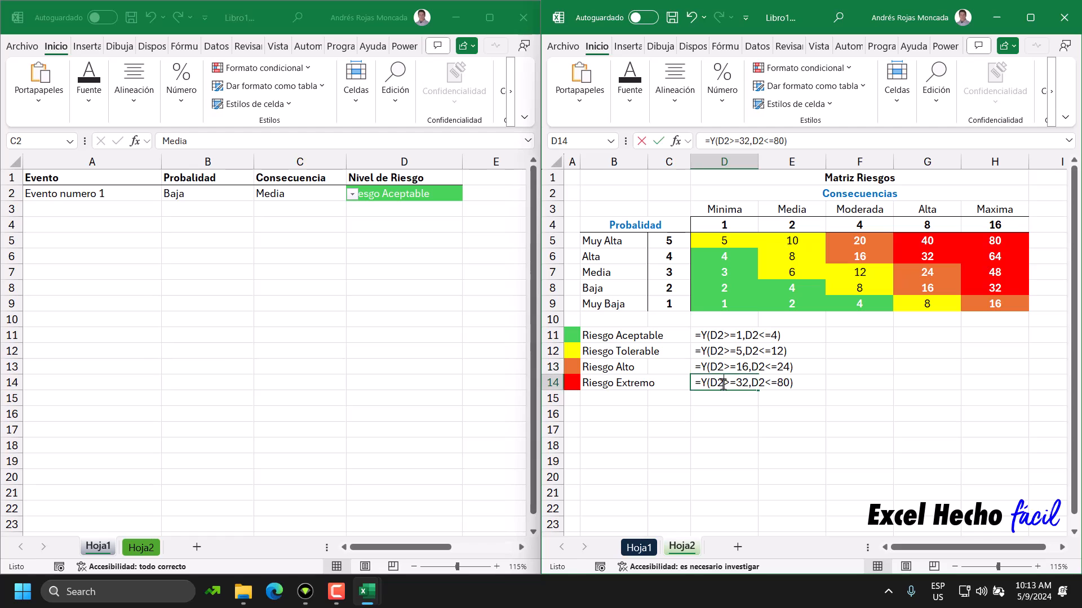
double_click(723, 383)
drag(801, 386, 692, 419)
key(ctrl+c)
key(Escape)
- Start a new formula-based conditional formatting rule for D2 in Hoja1 with the condition =Y(D2>=32,D2<=80)
click(410, 200)
click(411, 198)
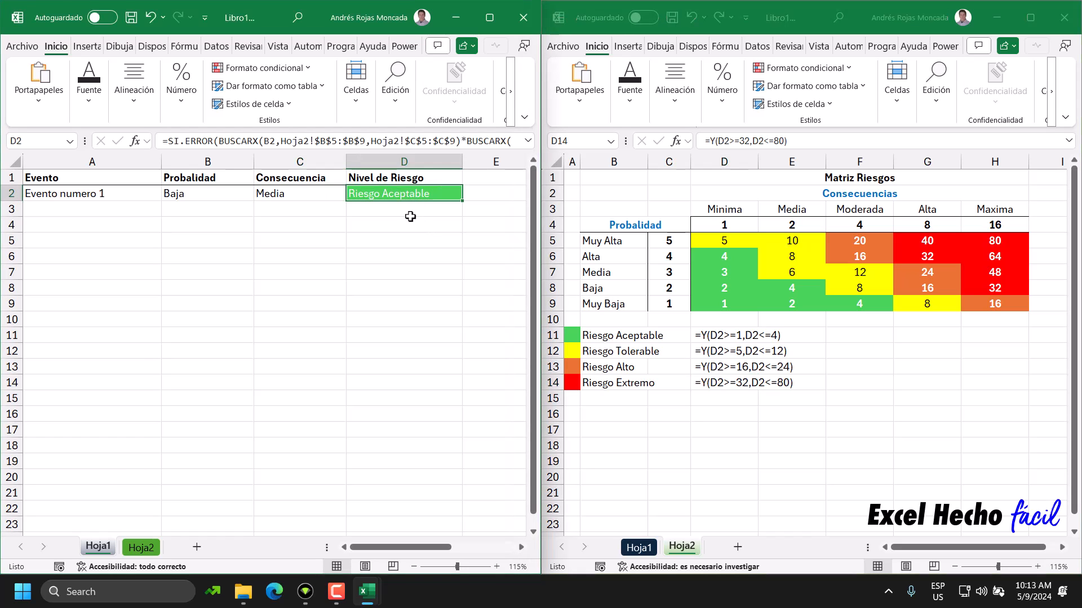
click(260, 67)
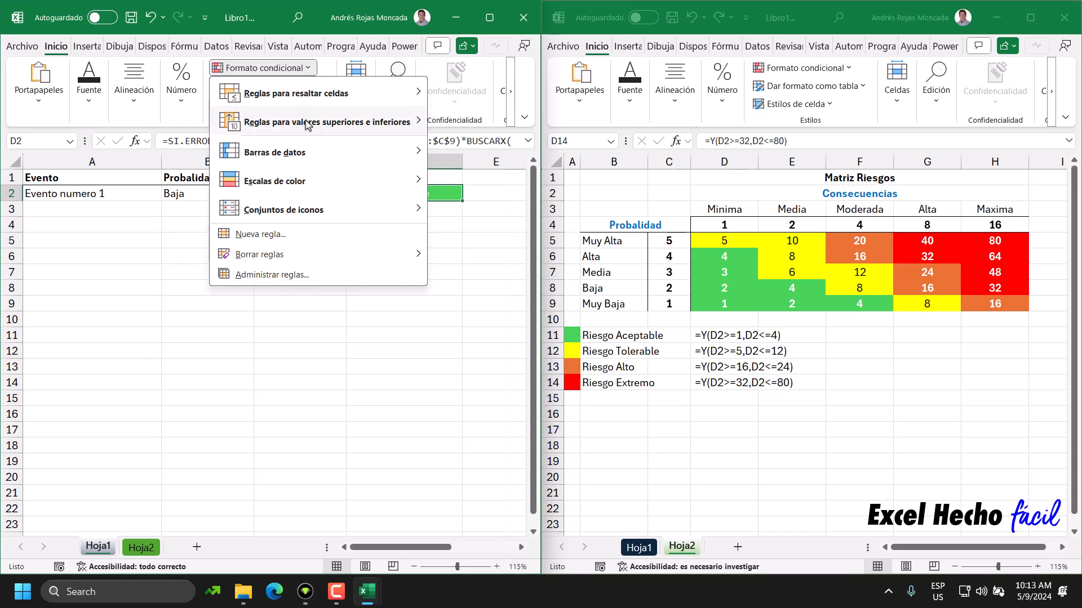
click(288, 232)
click(276, 203)
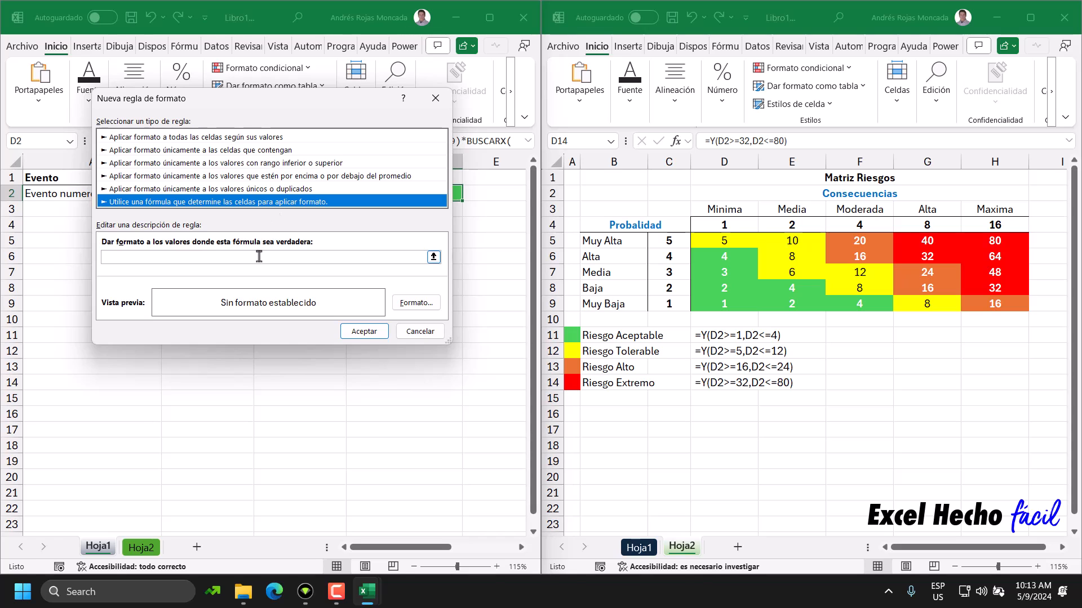
key(ctrl+v)
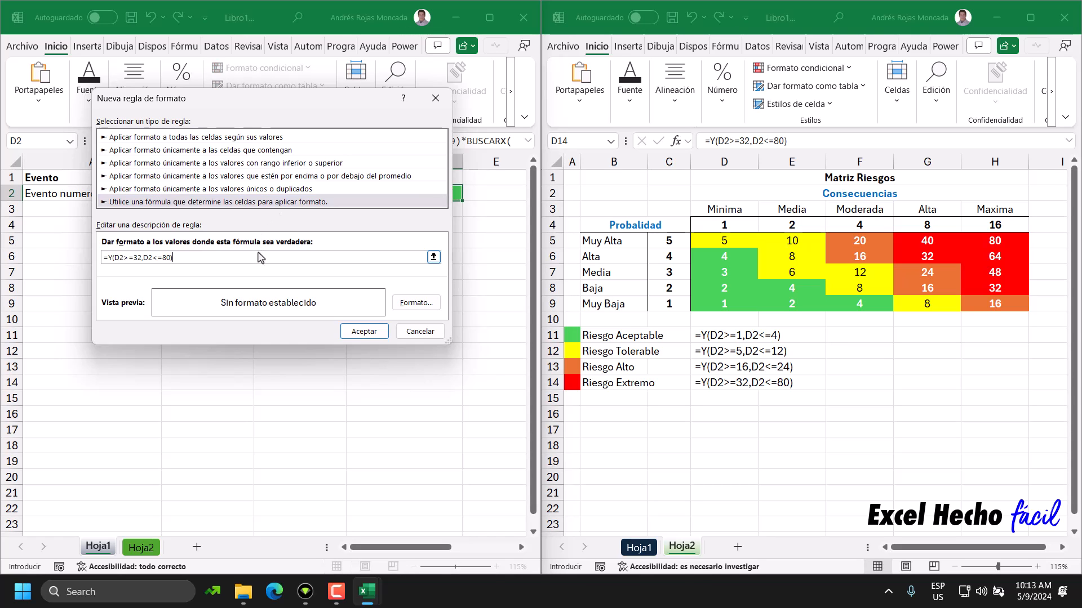
- Give the Riesgo Extremo rule's format a red fill and a white font color
click(415, 304)
click(244, 48)
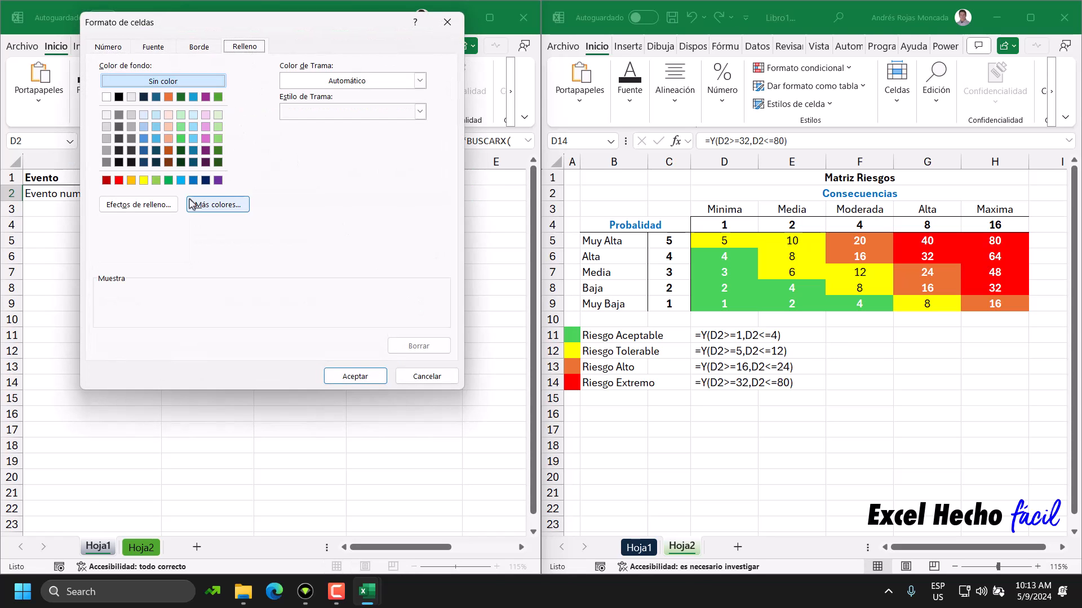
click(119, 181)
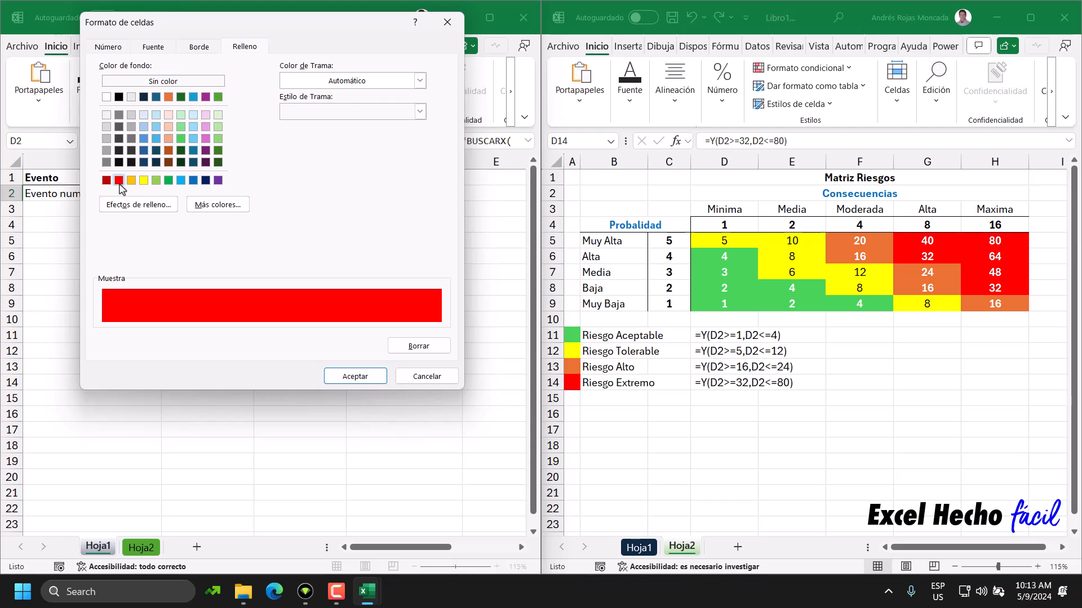
click(154, 47)
click(345, 169)
click(267, 226)
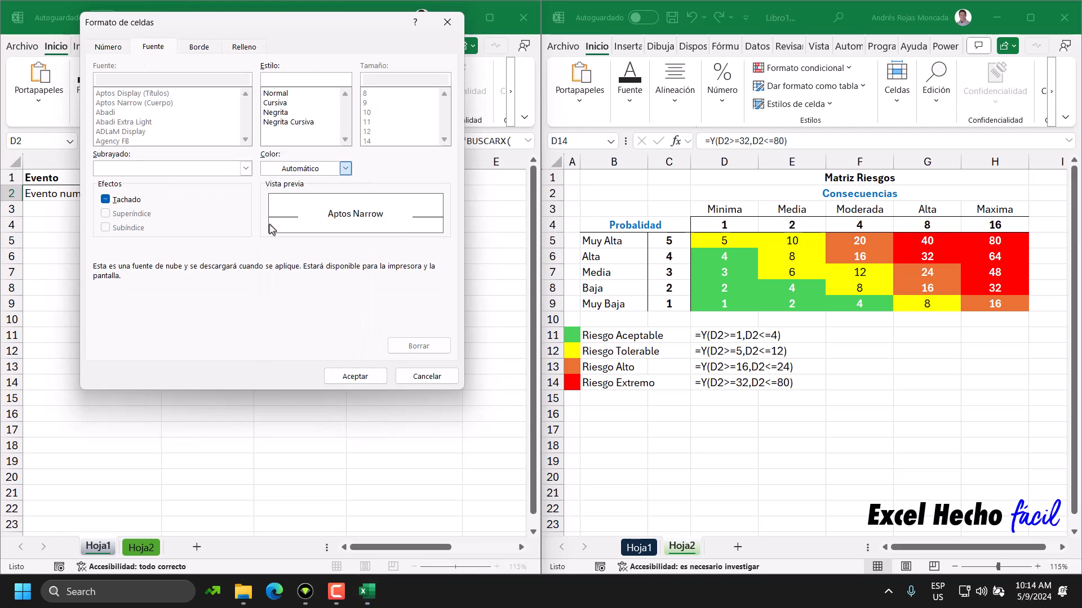
- Set the rule's custom number format to "Riesgo Extremo" in quotation marks and apply the rule to D2
click(110, 48)
click(135, 185)
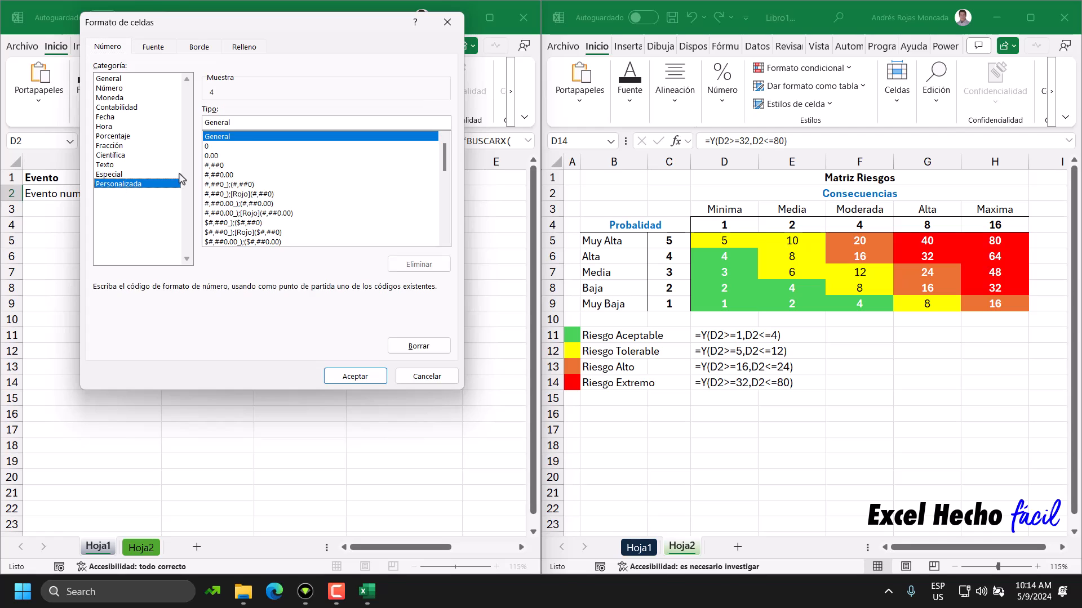
text("Riesgo)
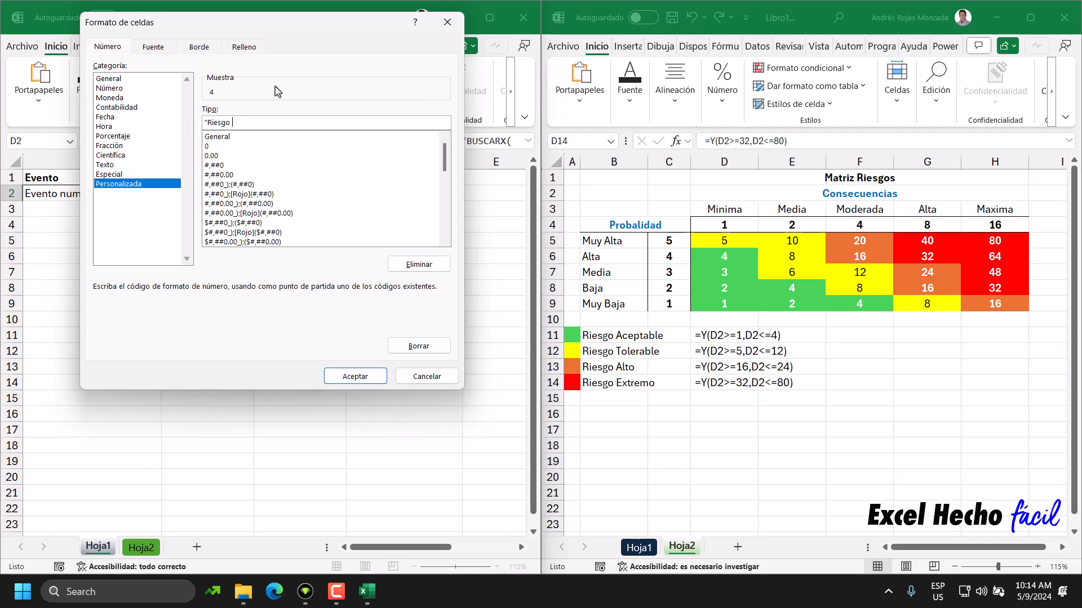
text( Extremo")
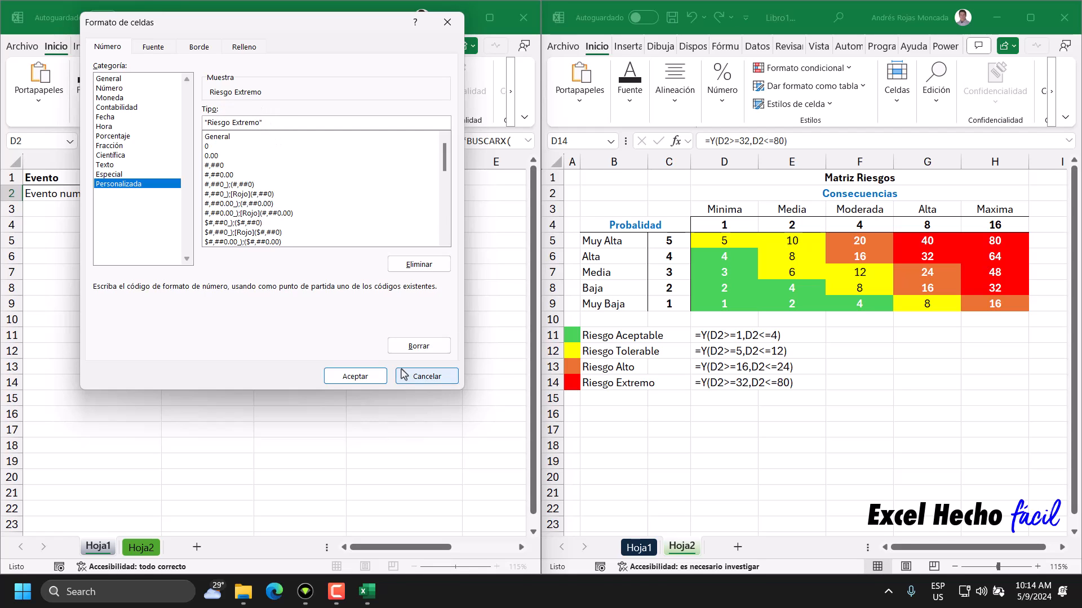
click(357, 378)
click(372, 332)
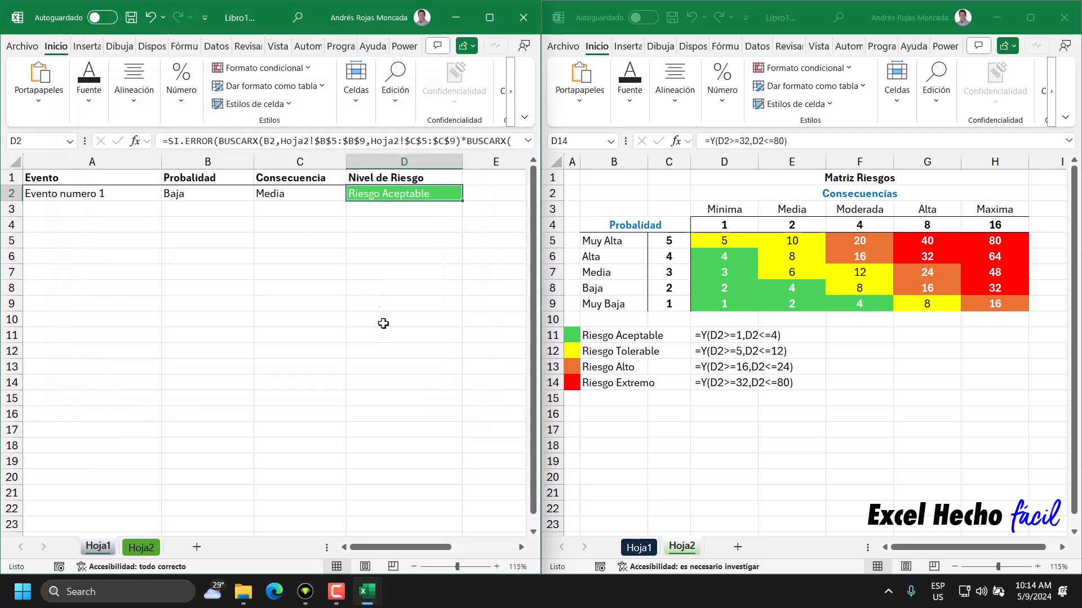
- Test the Riesgo Extremo rule by setting the probability in B2 to Muy Alta and the consequence in C2 to Alta
click(208, 193)
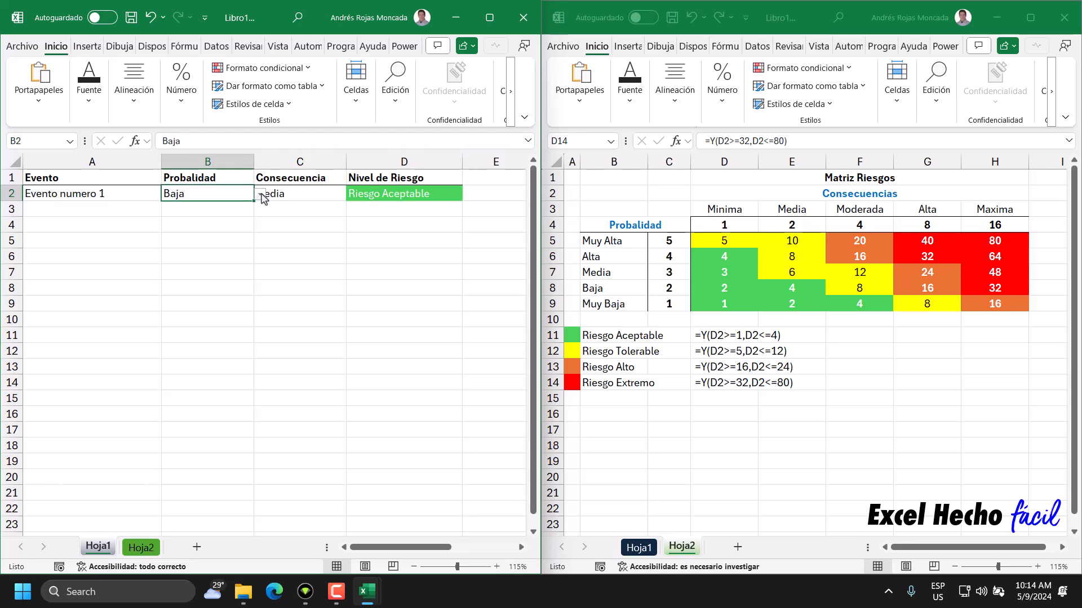
click(261, 194)
click(217, 208)
click(293, 197)
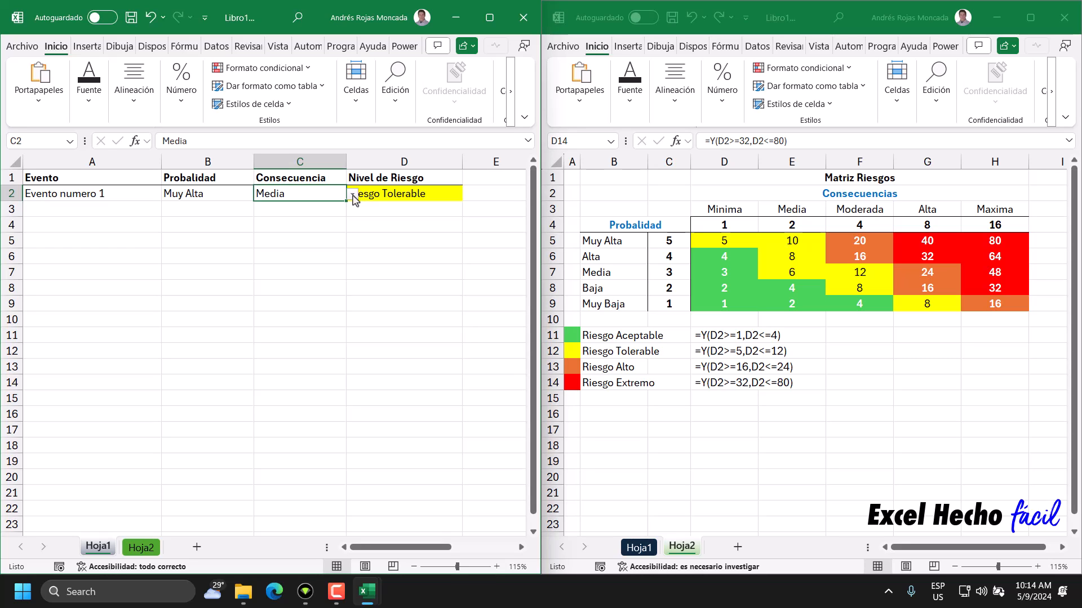
click(352, 194)
click(274, 242)
click(273, 243)
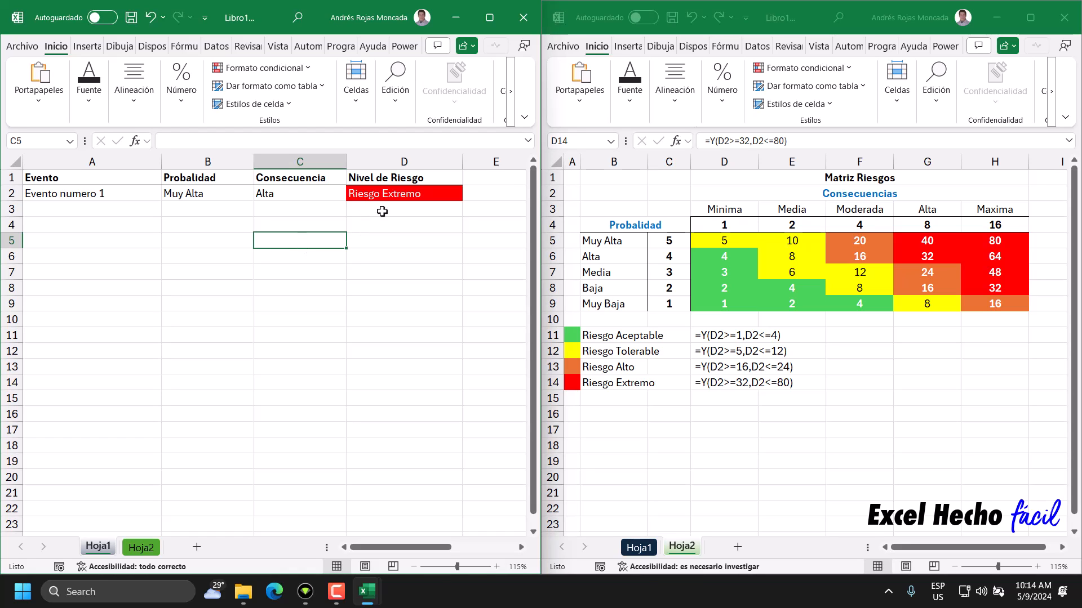
- Set the probability in B2 to Media to test the rules with another combination
click(210, 196)
click(259, 194)
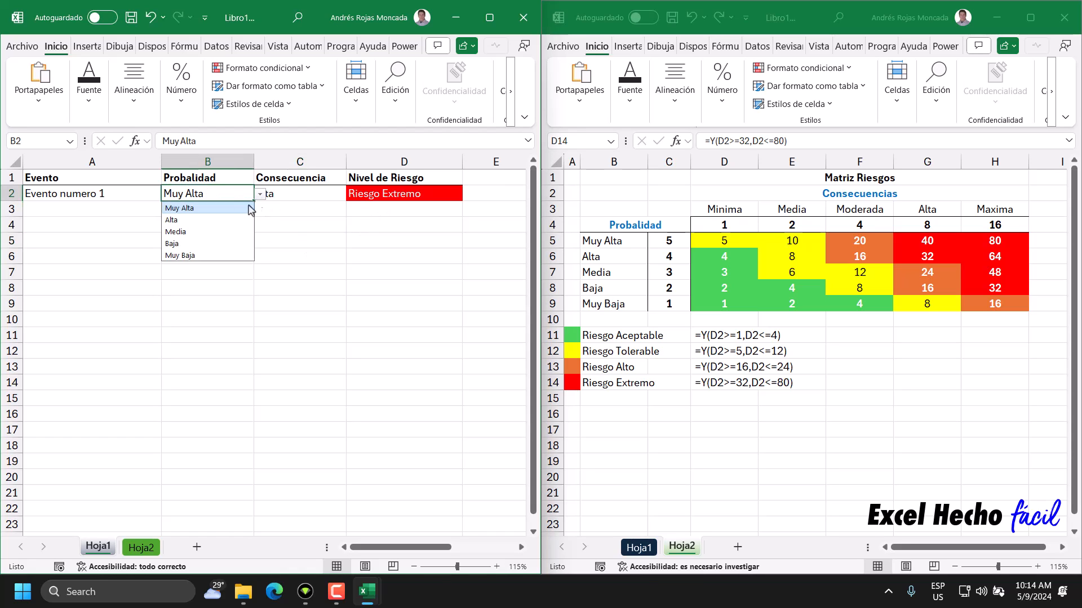
click(213, 232)
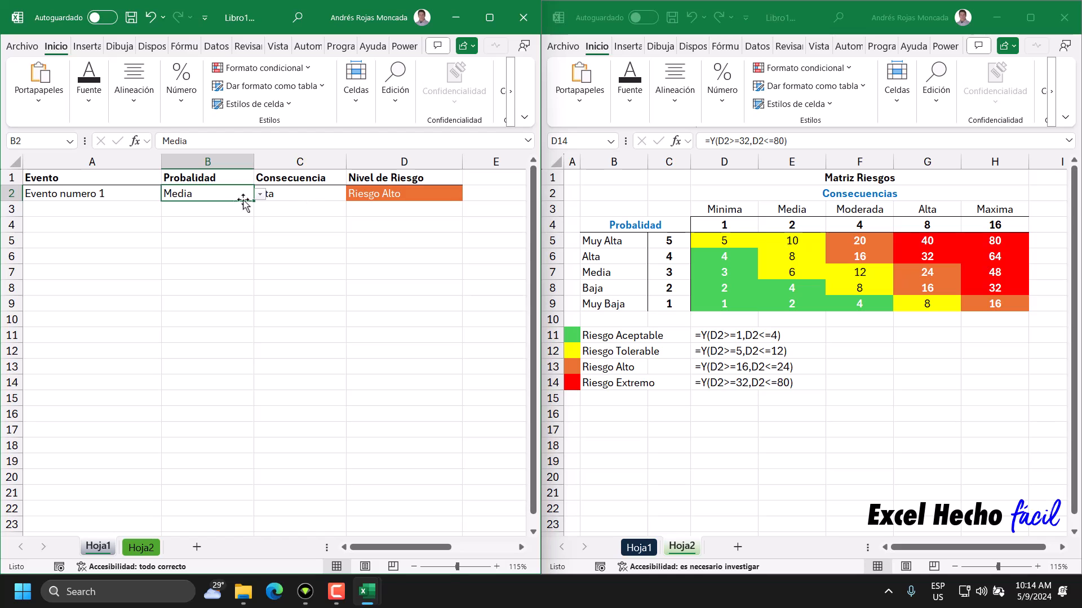
- Set the probability in B2 to Baja and the consequence in C2 to Media to test another combination
click(261, 194)
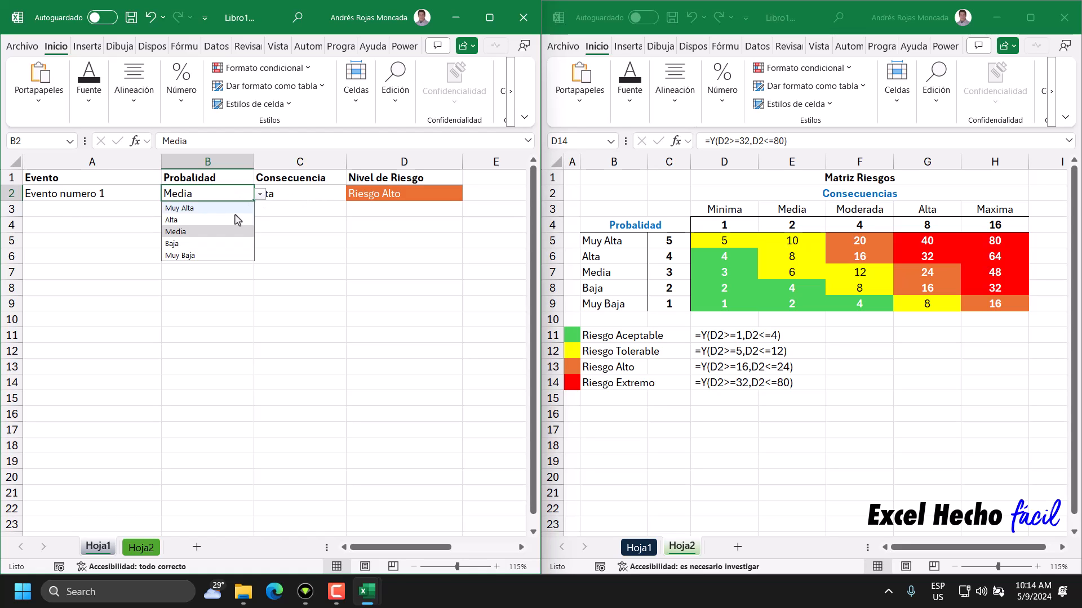
click(200, 243)
click(307, 194)
click(352, 195)
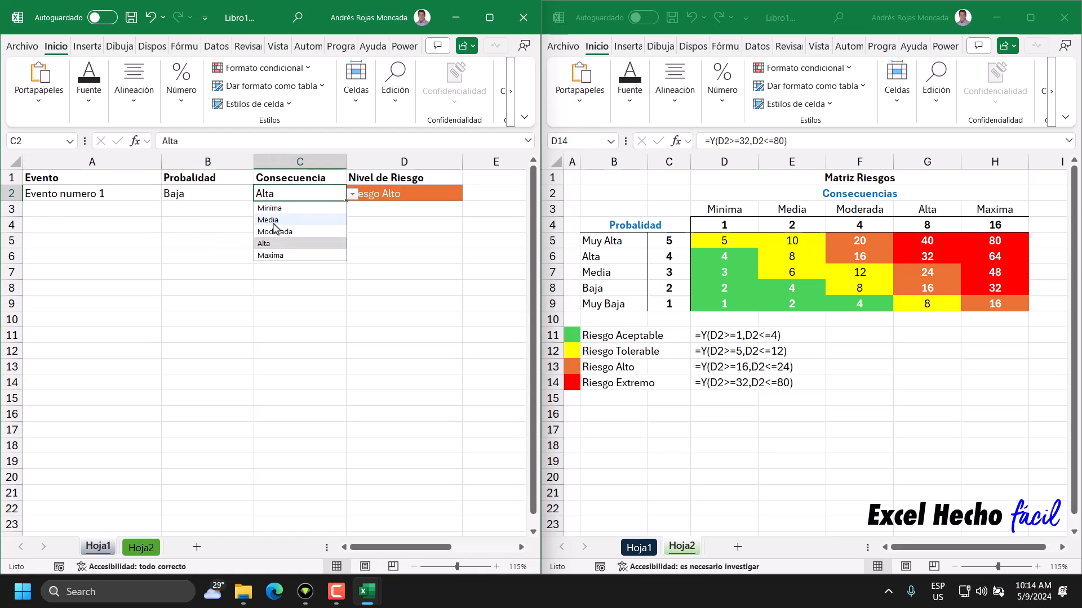
click(275, 223)
drag(105, 179, 389, 195)
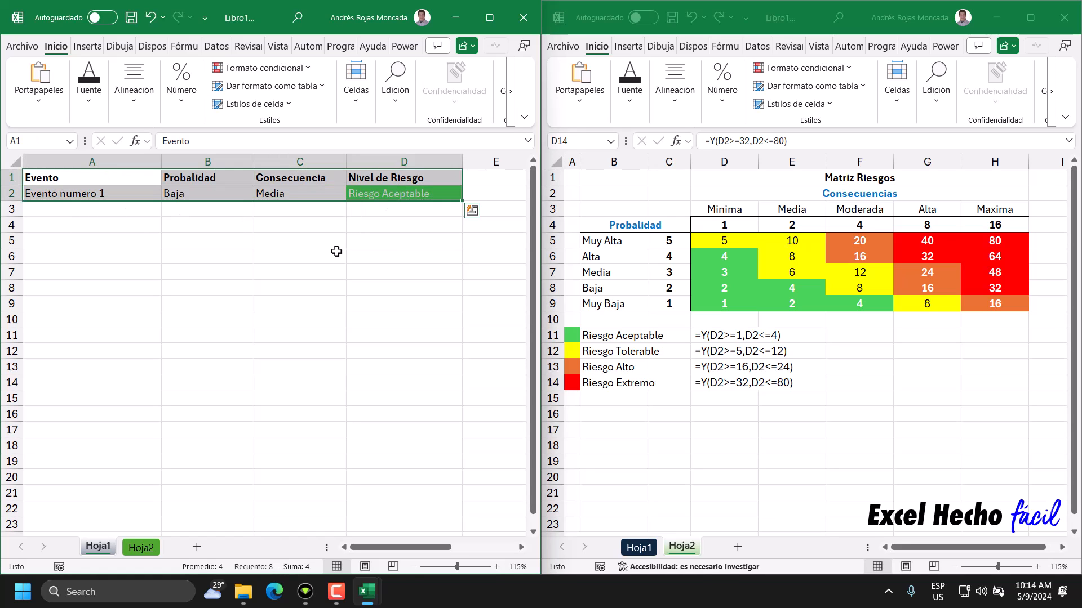
drag(114, 177, 387, 200)
click(393, 196)
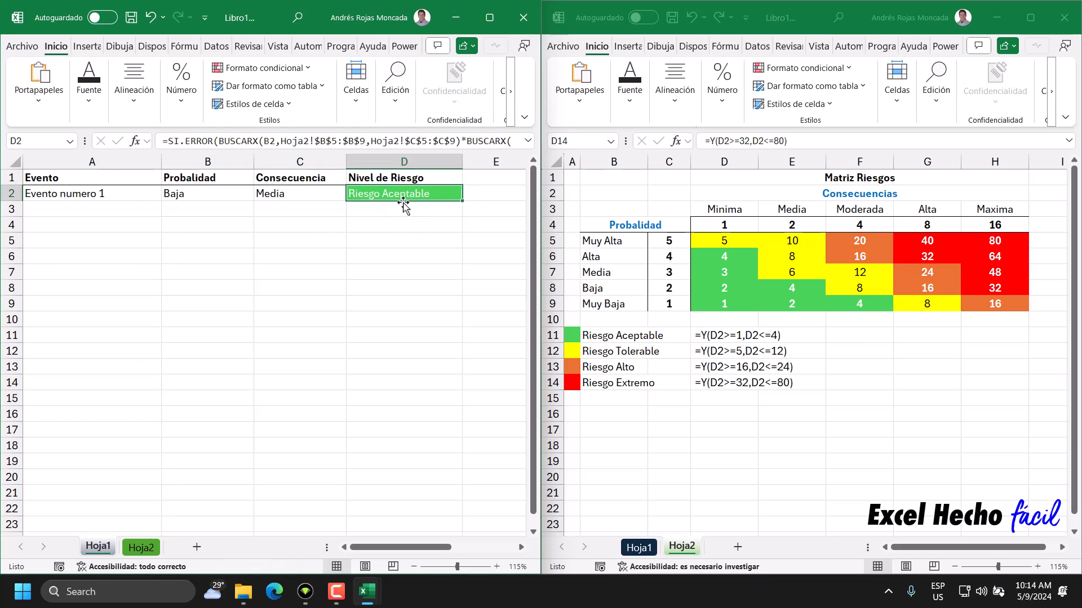
drag(112, 181, 402, 199)
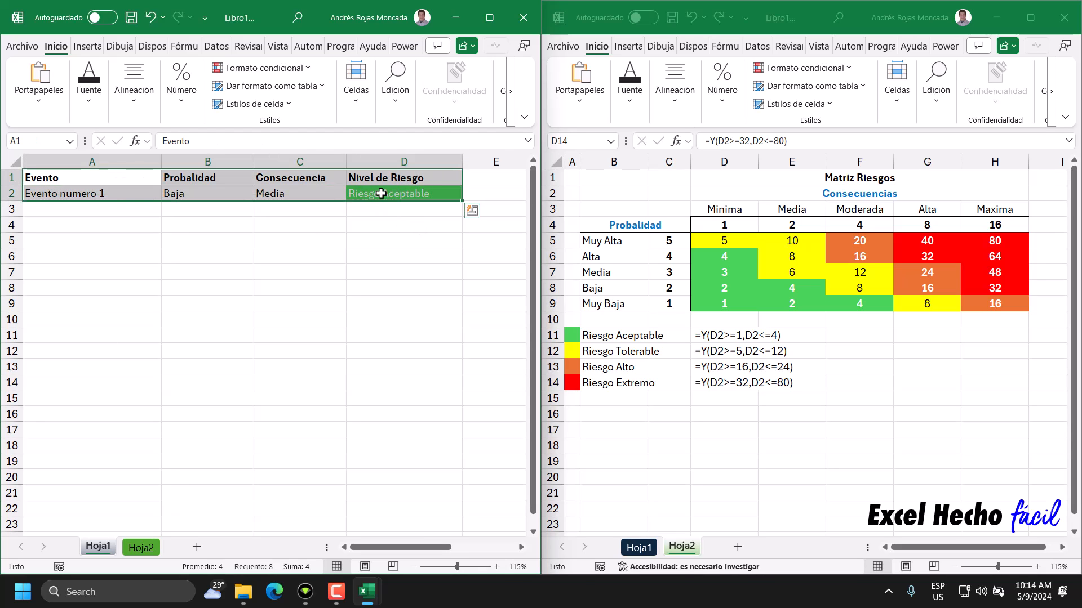
drag(116, 177, 395, 202)
key(ctrl+t)
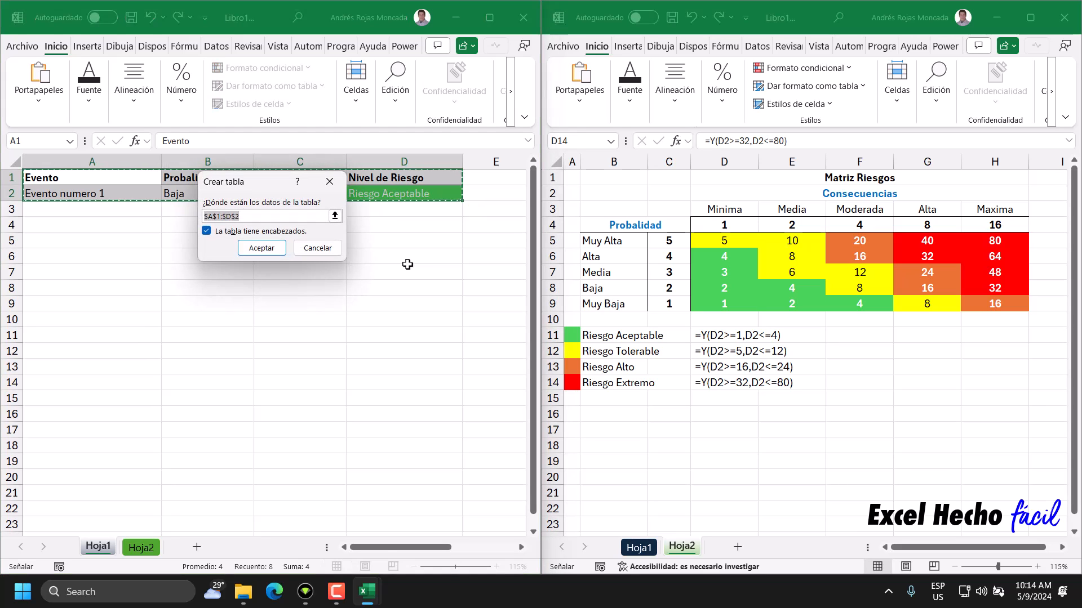
click(330, 182)
click(87, 46)
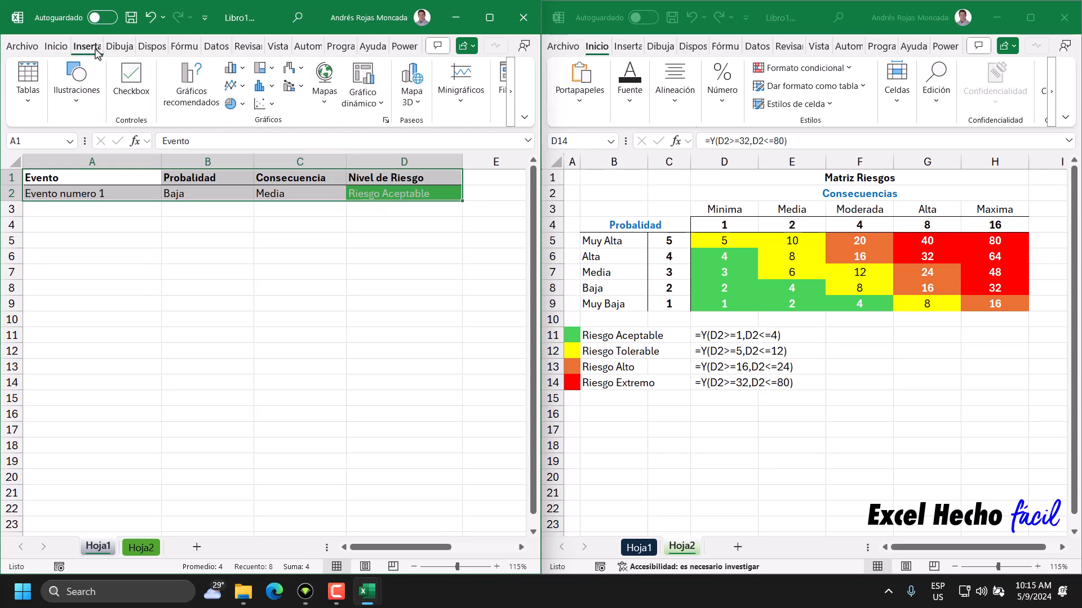
click(25, 113)
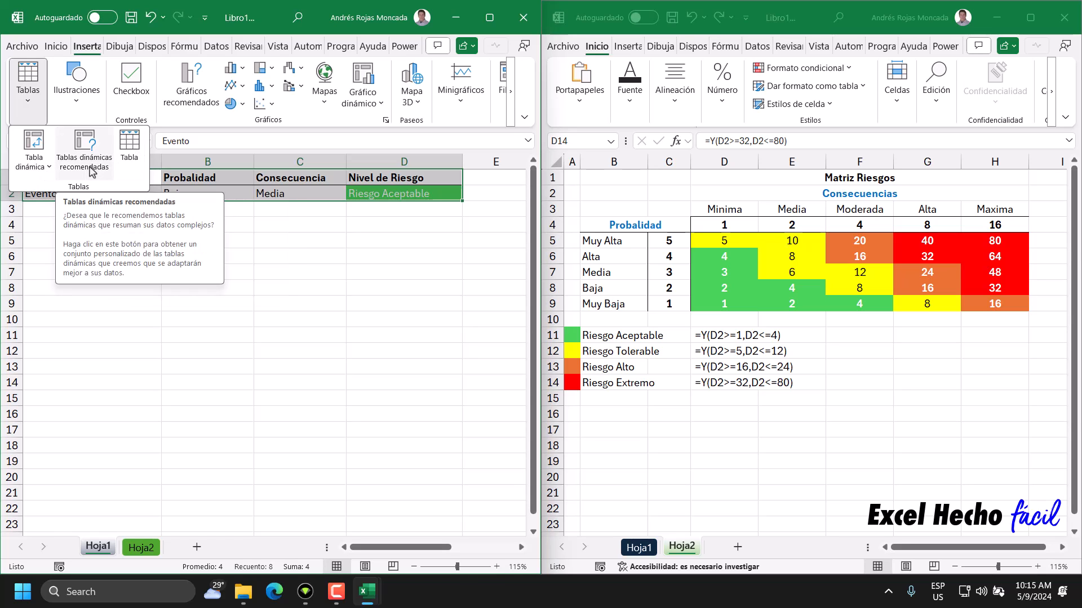
click(134, 148)
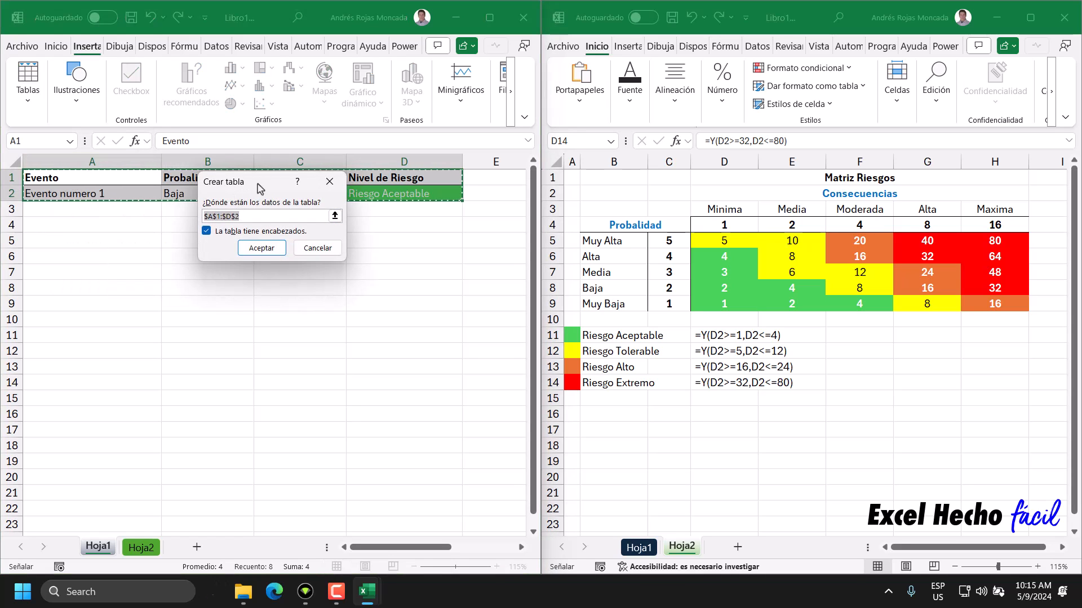
click(330, 181)
- Convert the range A1:D2 in Hoja1 into a table with headers
click(133, 183)
drag(132, 182, 417, 197)
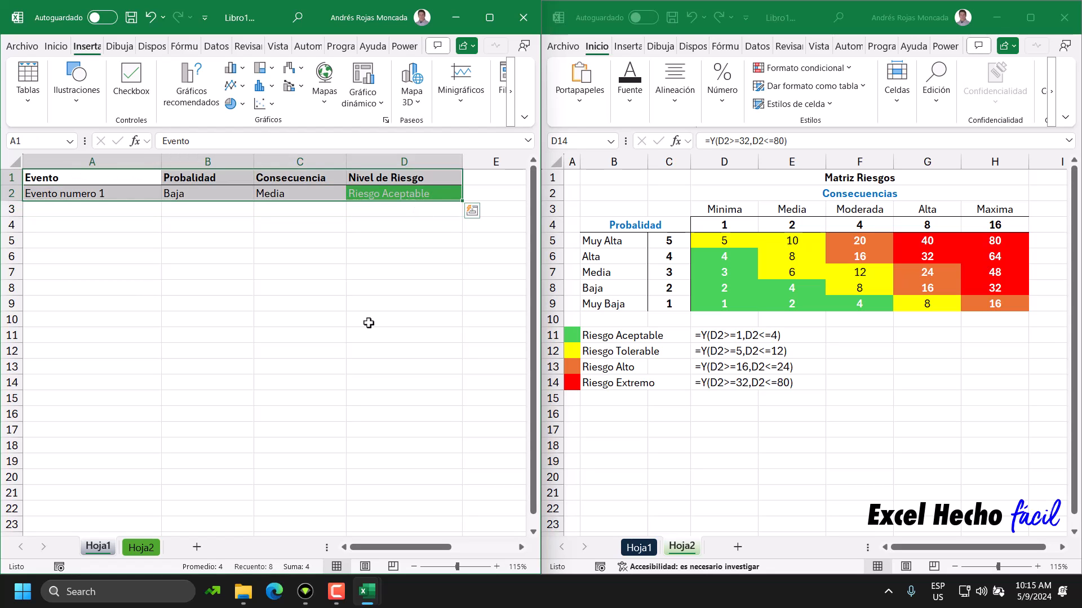
key(ctrl+t)
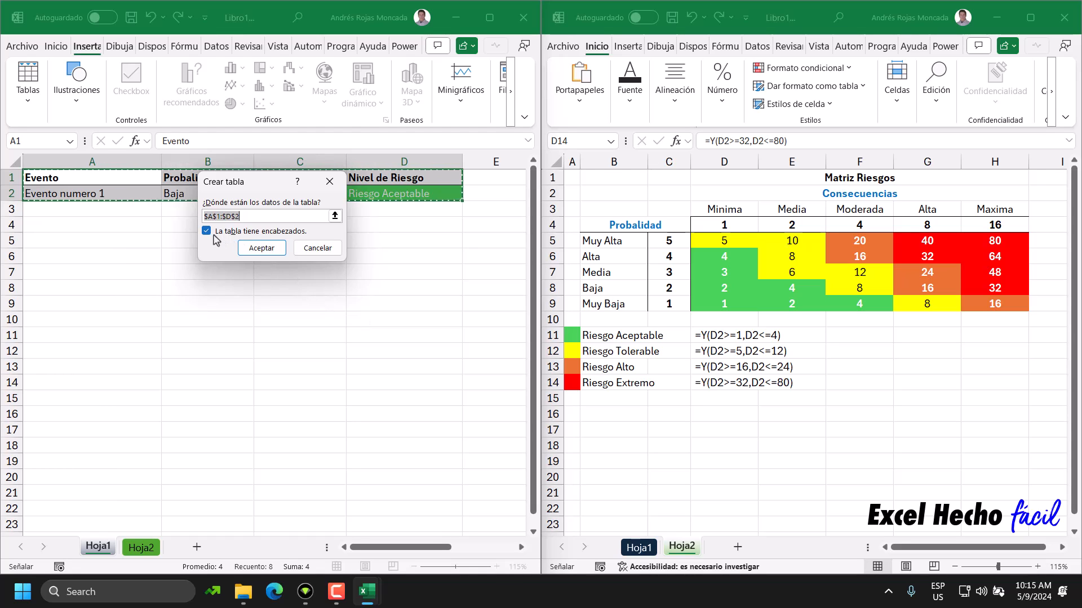
click(282, 248)
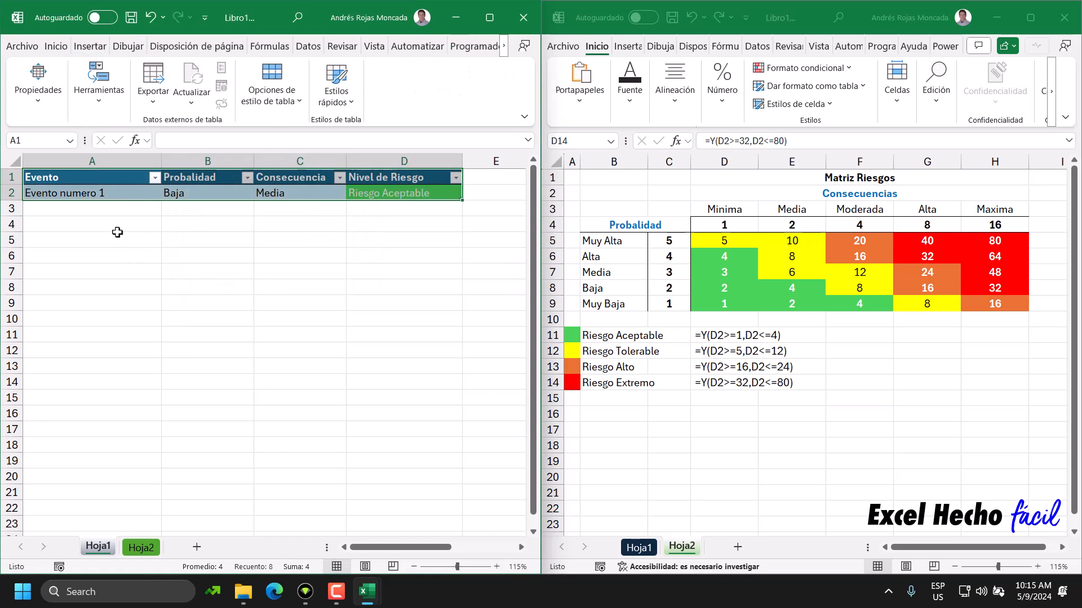
- Try adding a table row by entering "Evento numero 2" in A3, and undo the entry
click(106, 210)
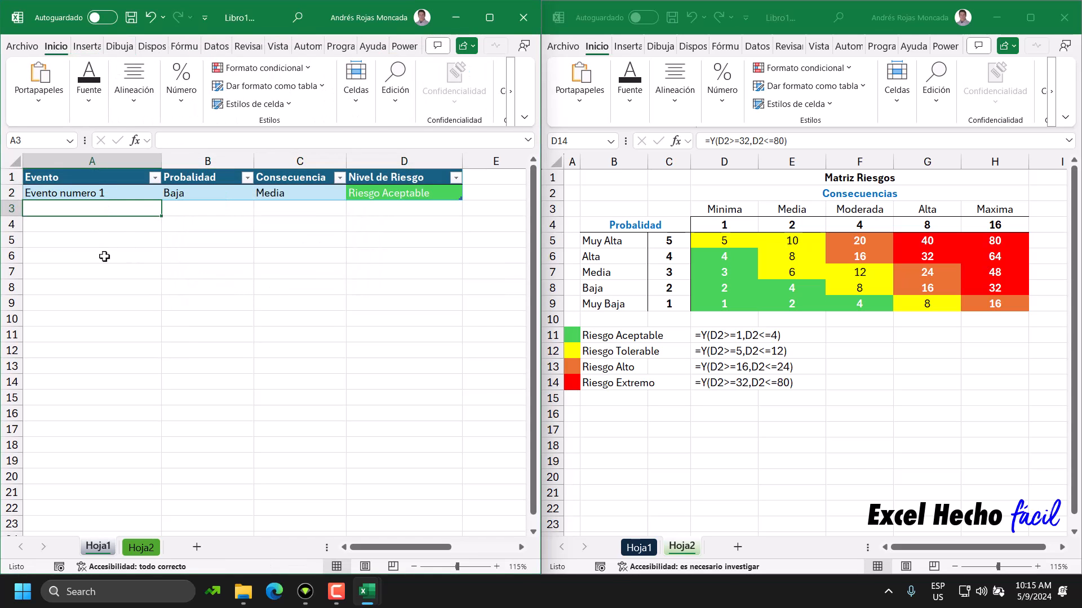
text(Evento numero )
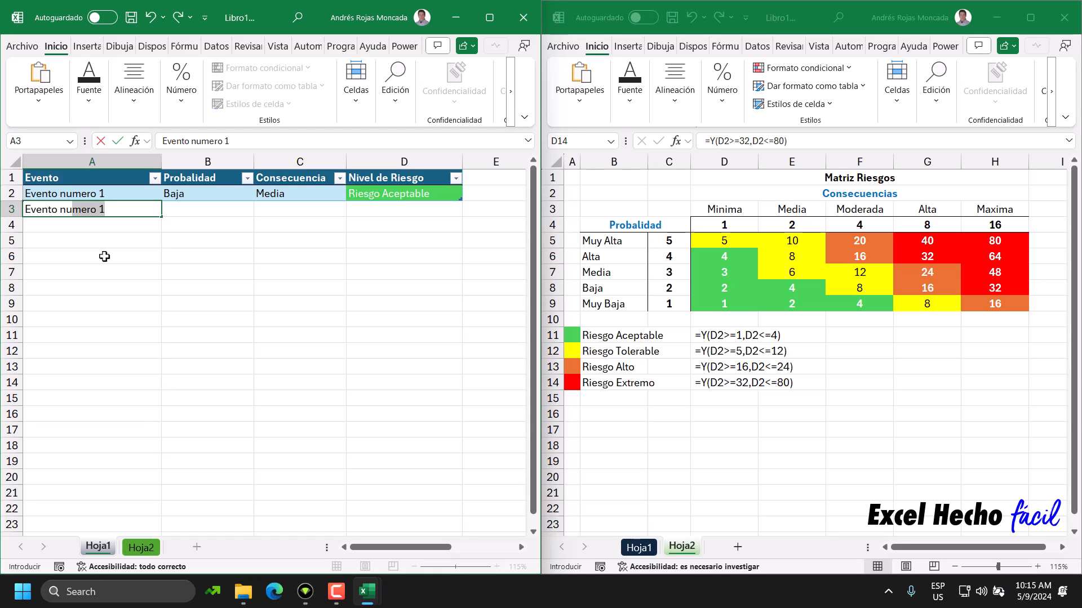
text(2)
key(Tab)
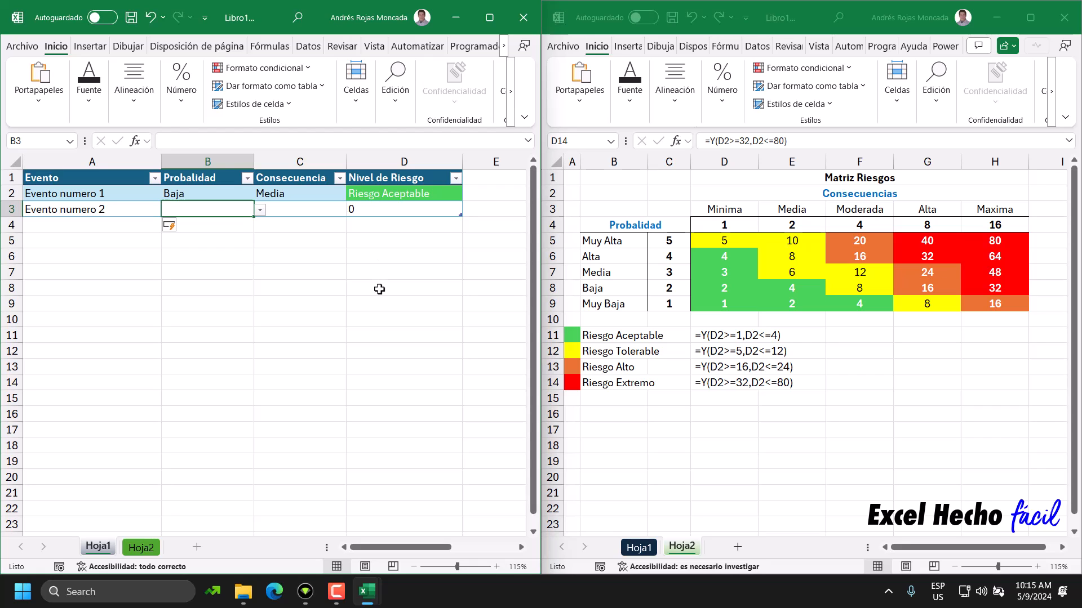
key(ctrl+z)
key(ctrl+z)
- Start a formula-based conditional formatting rule for D2 with the formula =D2=0
click(380, 196)
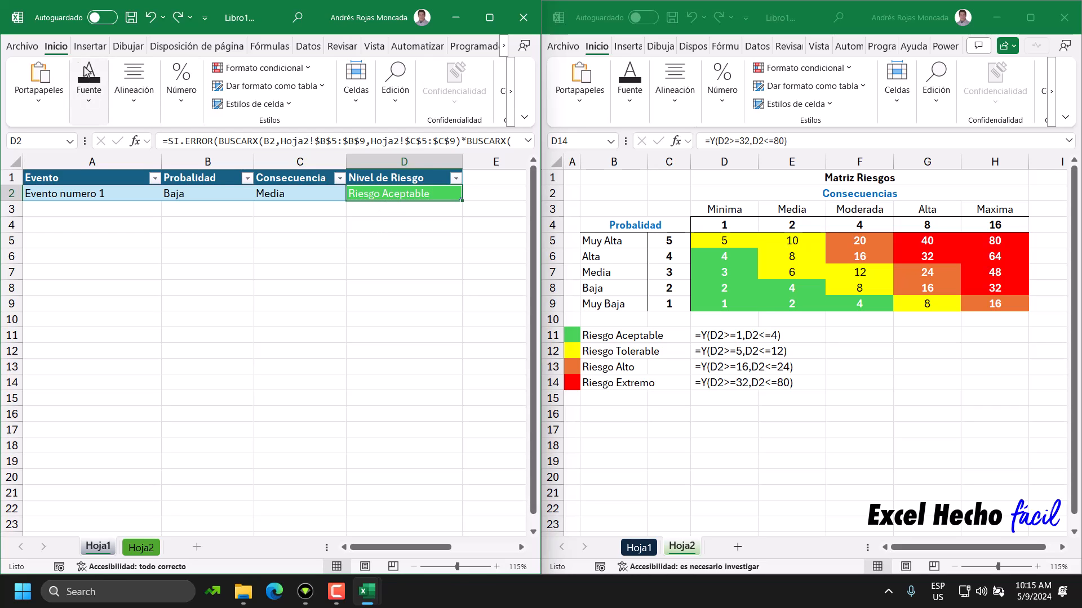
click(297, 72)
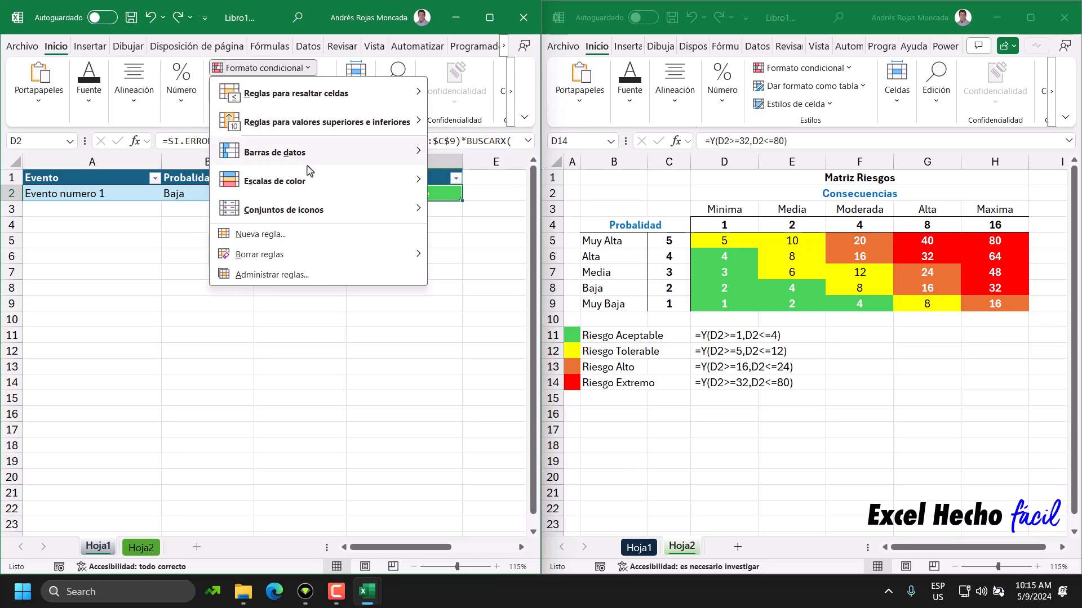
click(310, 243)
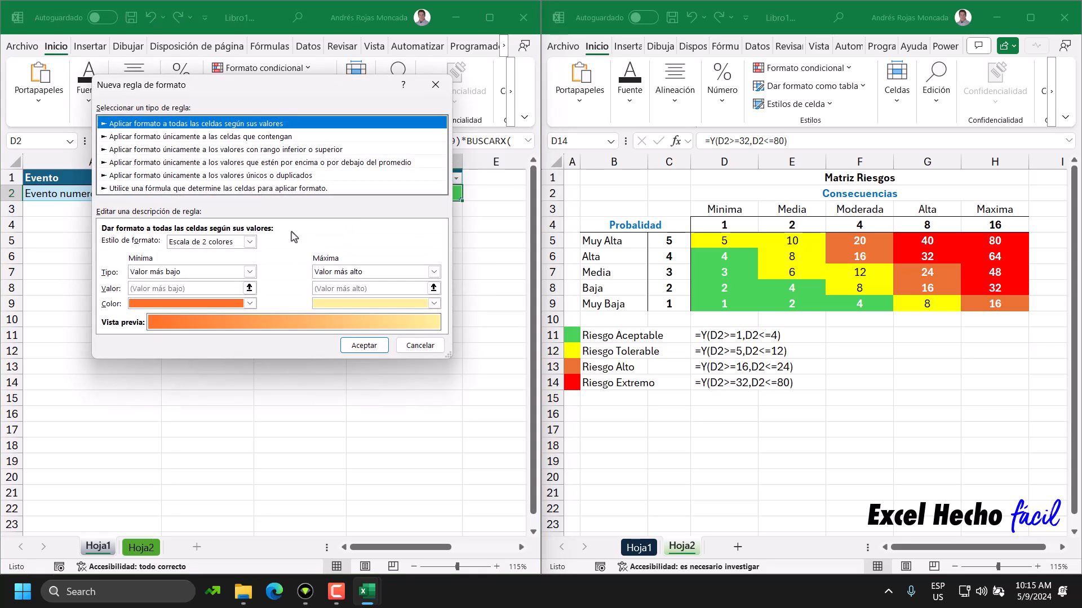
click(243, 189)
drag(272, 91, 669, 248)
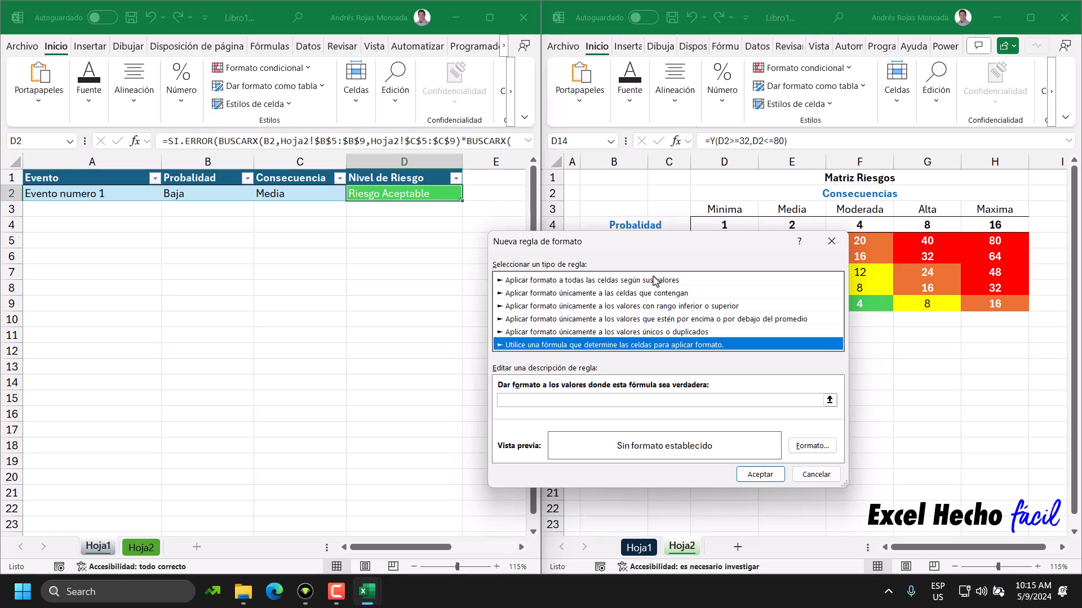
click(627, 404)
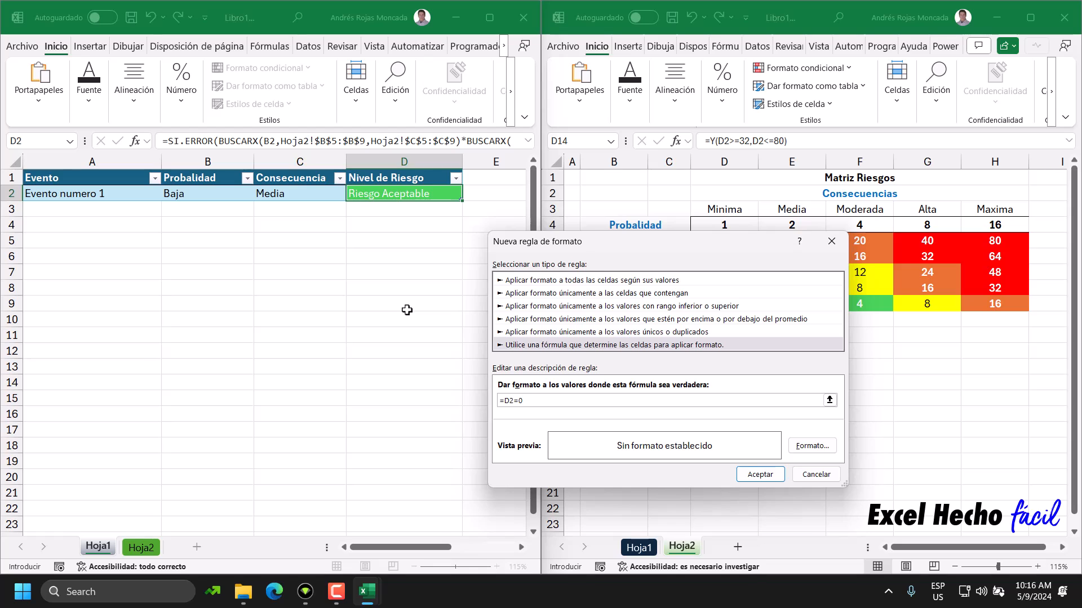
- Give the =D2=0 rule a custom number format meant to hide zeros and apply the rule to D2
click(812, 446)
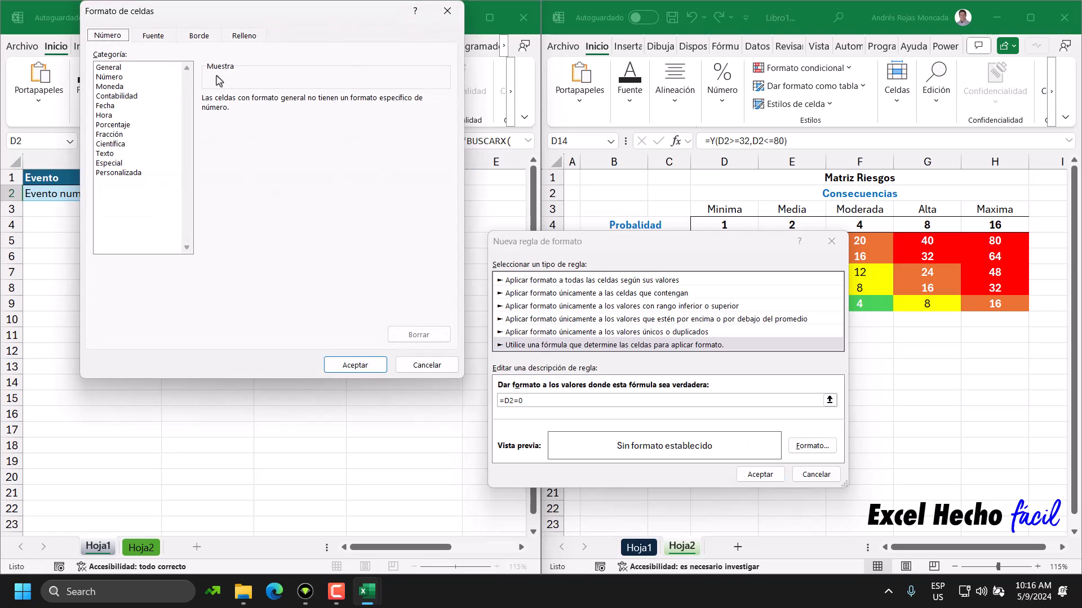
click(155, 37)
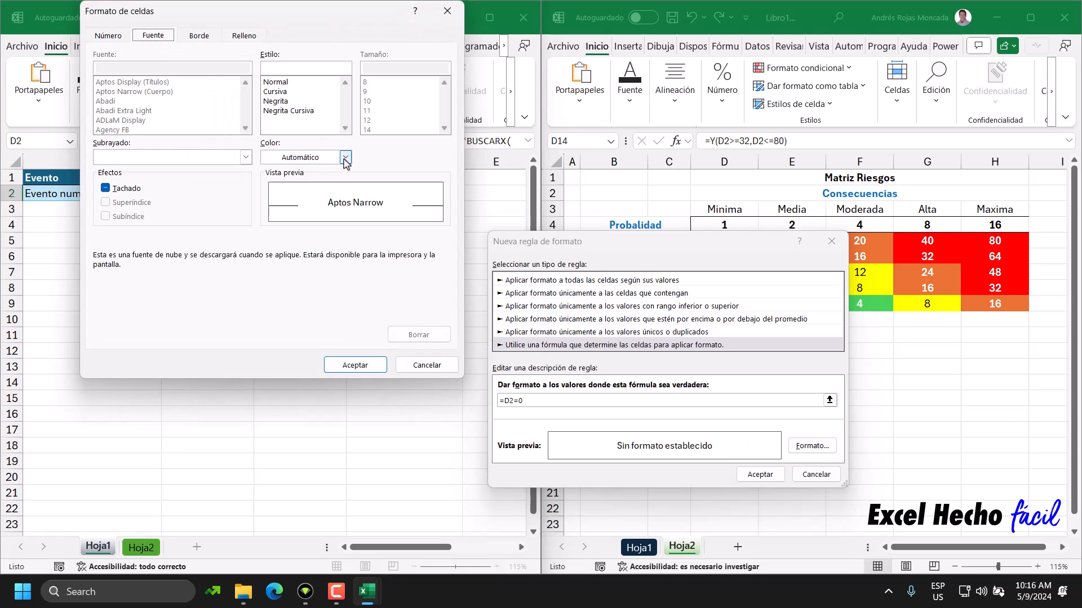
click(116, 37)
click(138, 174)
click(219, 127)
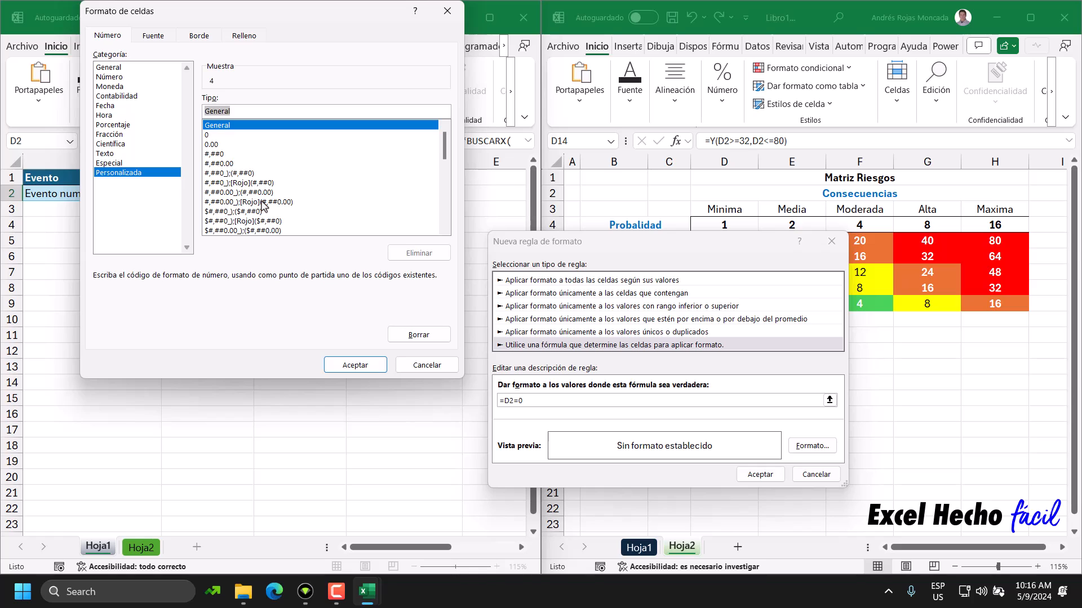
text("")
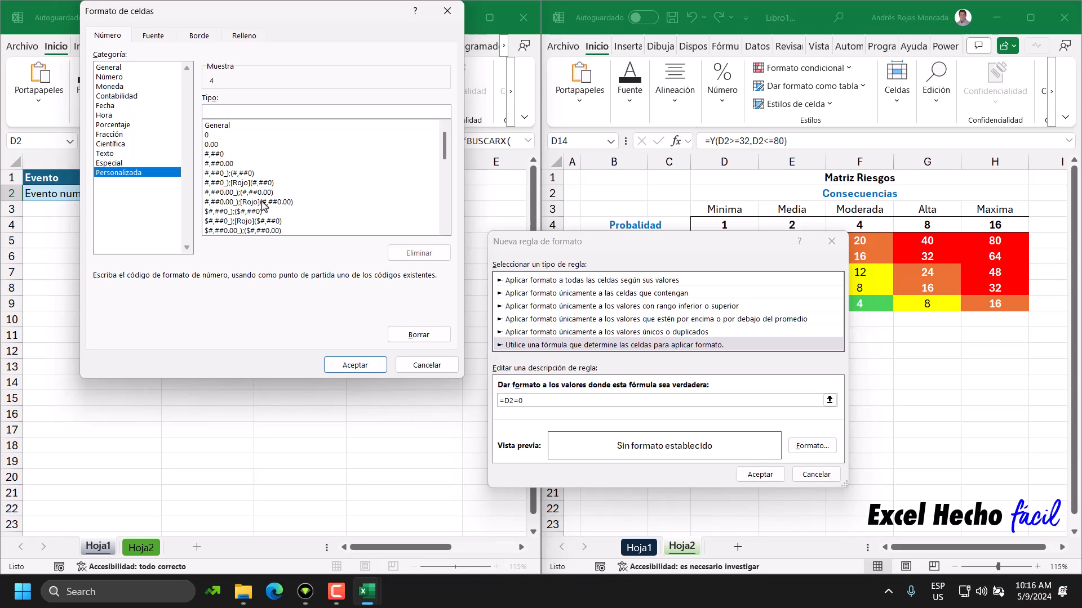
text(;;)
click(355, 365)
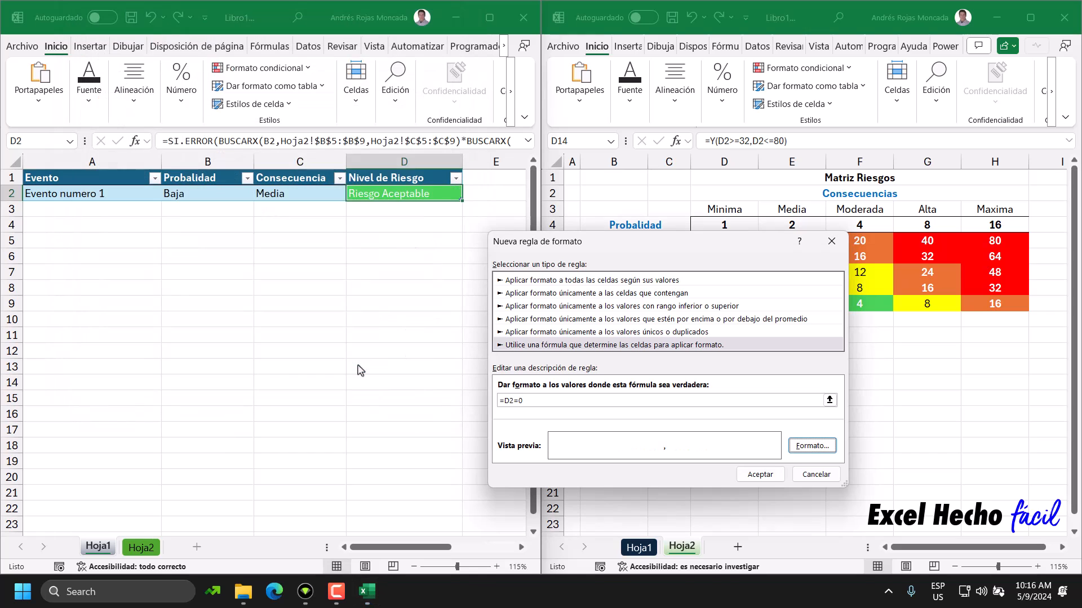
click(755, 476)
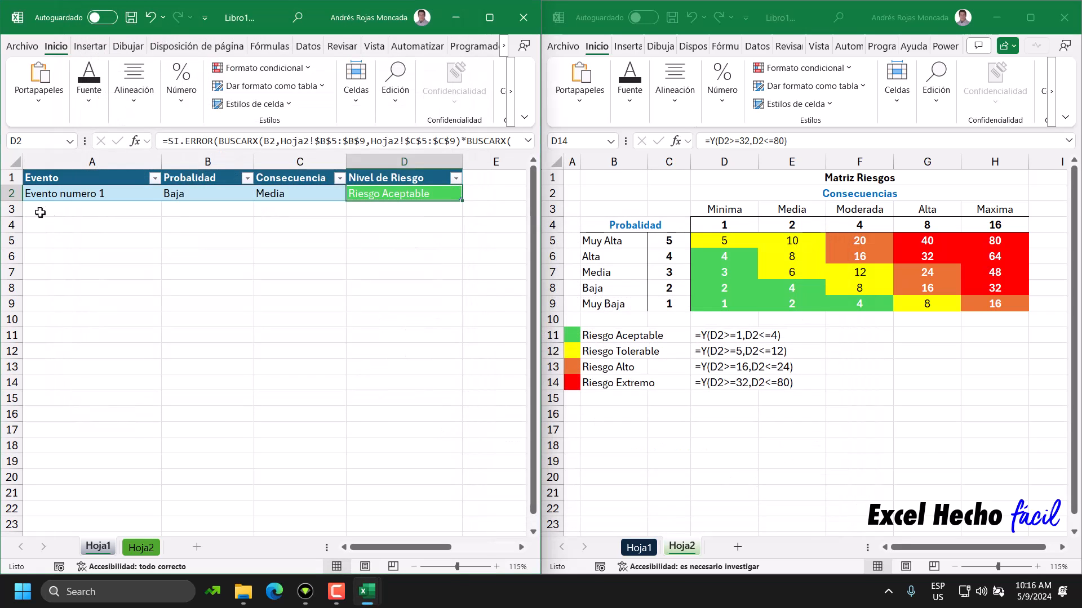
- Add a second event row to the table by entering "Evento numero 2" in A3
click(84, 212)
click(114, 195)
click(118, 211)
text(Evetno)
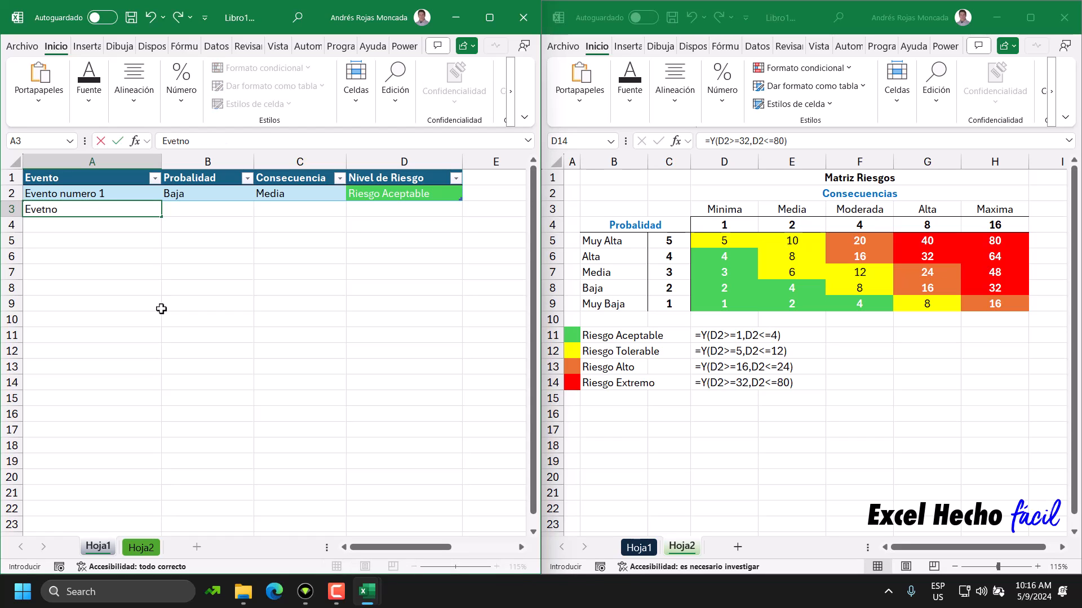
text(nto numer)
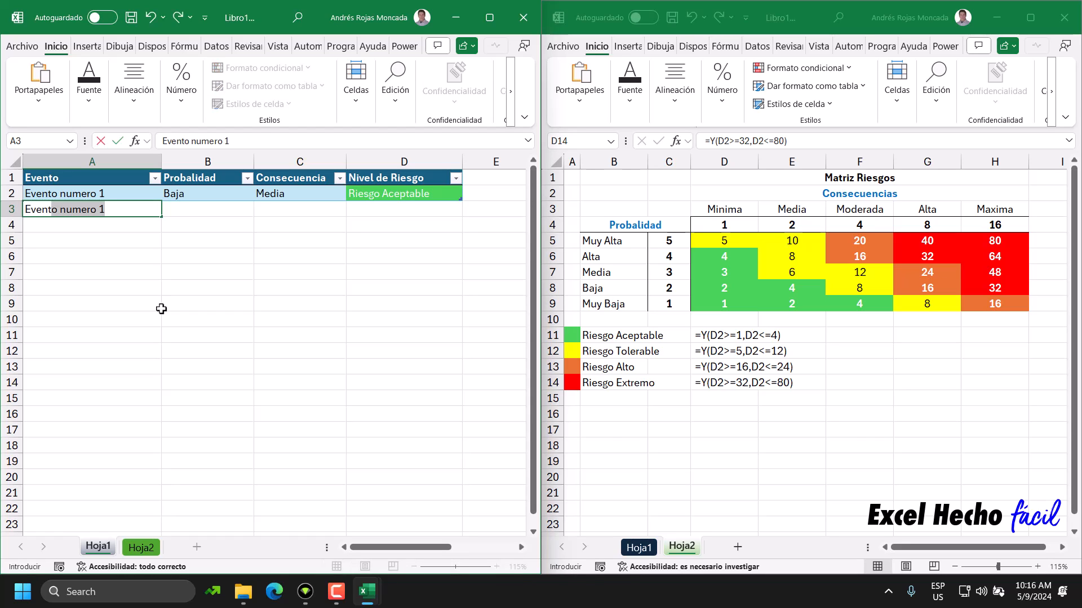
text(o )
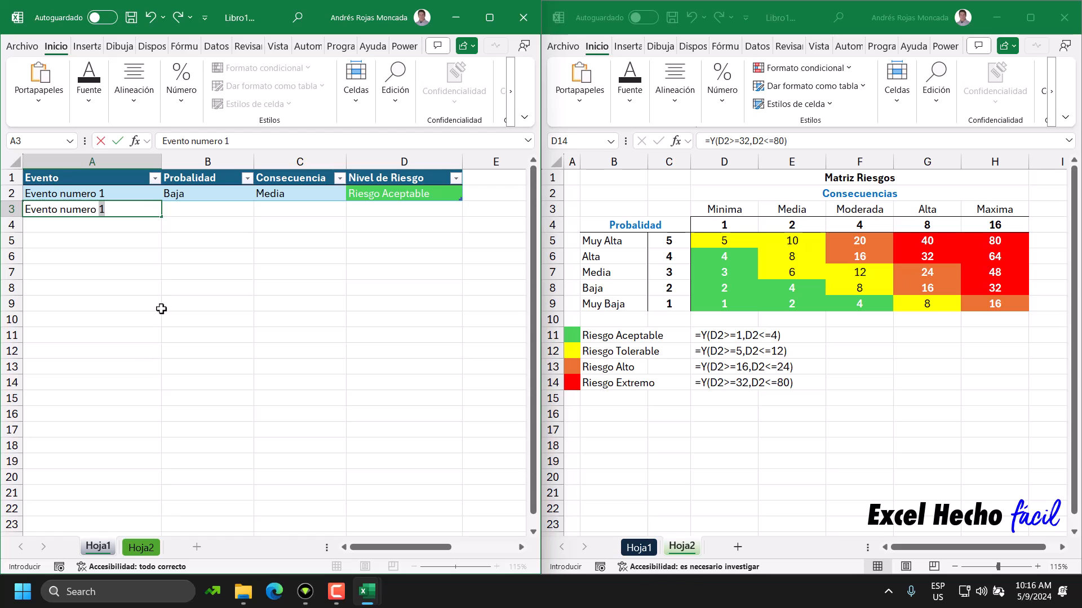
text(2)
key(Return)
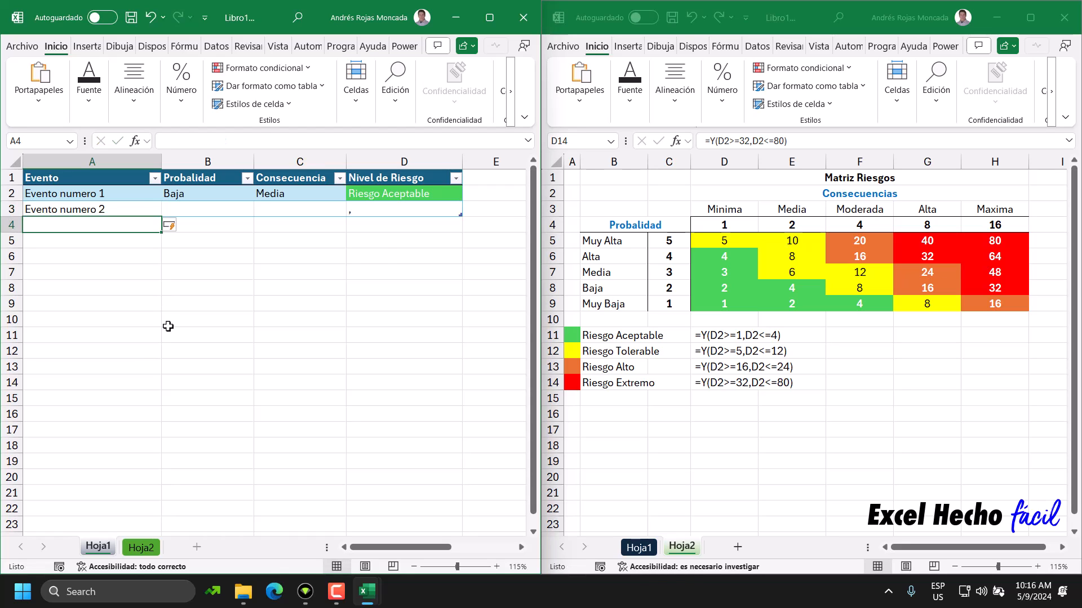
- Open the =D2=0 conditional formatting rule applied to D2:D3 for editing
click(369, 212)
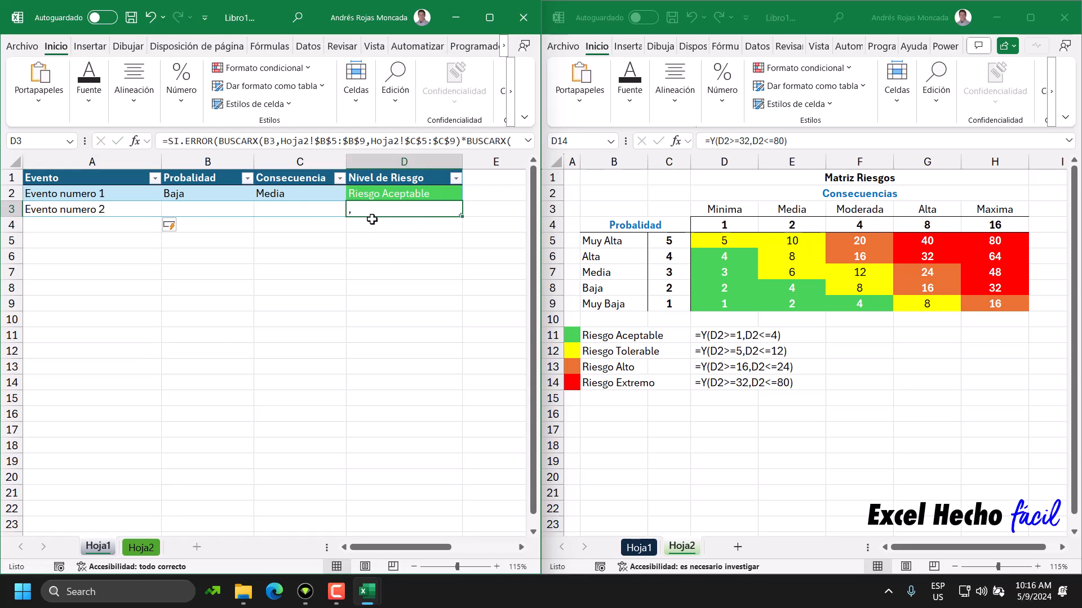
drag(378, 212, 379, 205)
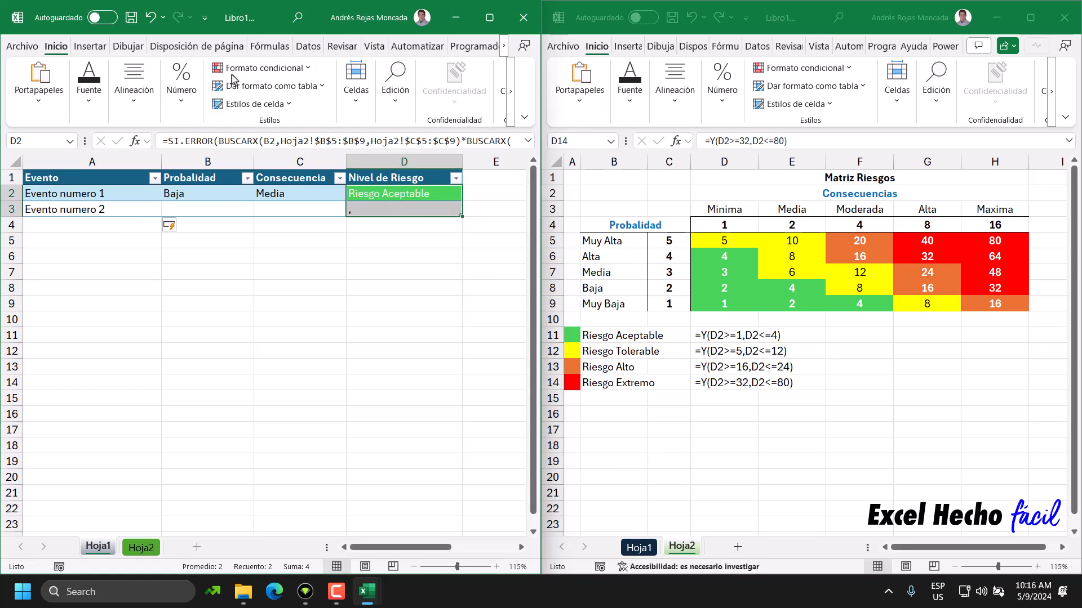
click(260, 68)
click(280, 280)
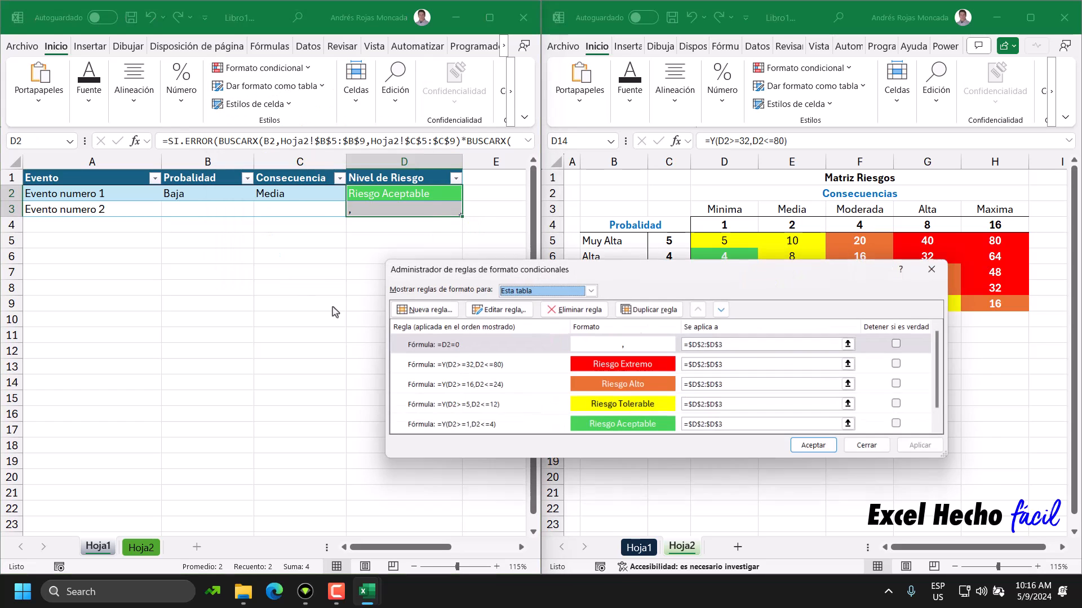
click(493, 345)
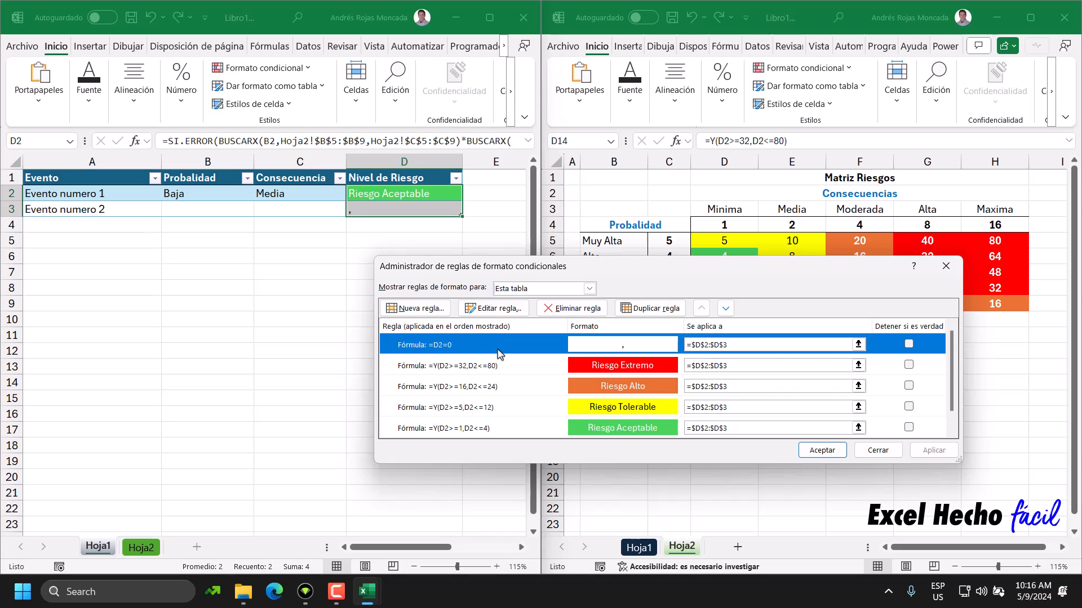
click(493, 308)
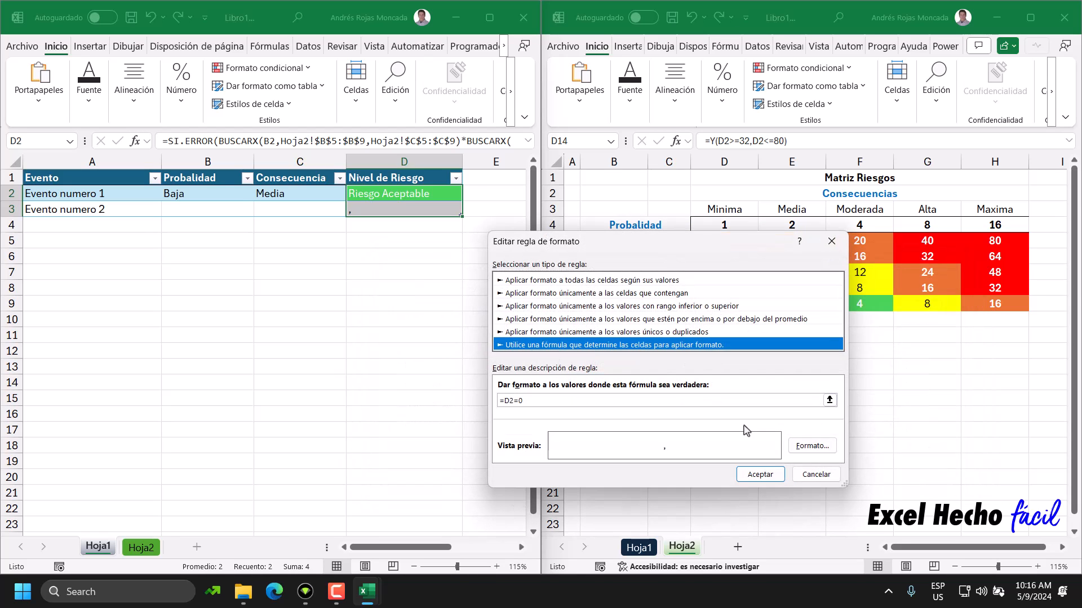
- Set the =D2=0 rule's custom number format to ;;; and apply it to the Nivel de Riesgo cells
click(811, 443)
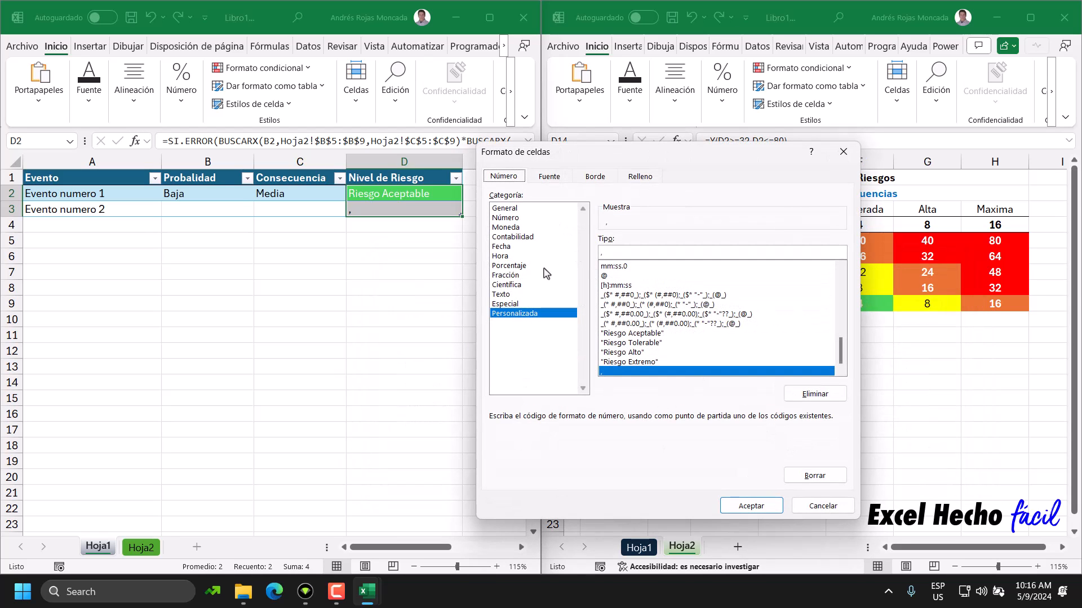
click(556, 317)
click(611, 255)
key(BackSpace)
text(;;;)
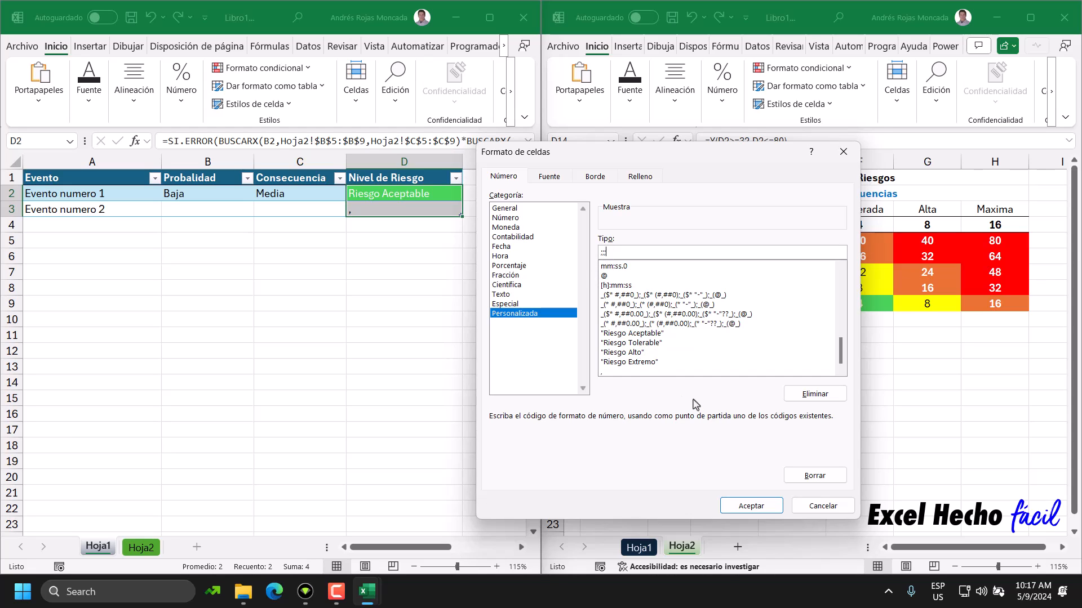
click(769, 506)
click(764, 476)
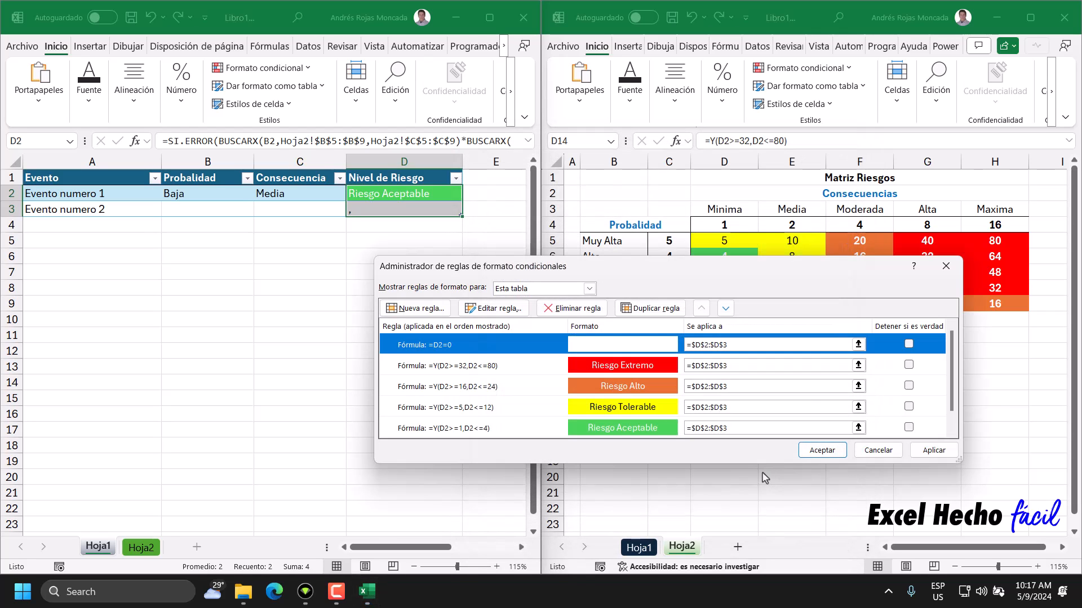
click(933, 450)
click(822, 451)
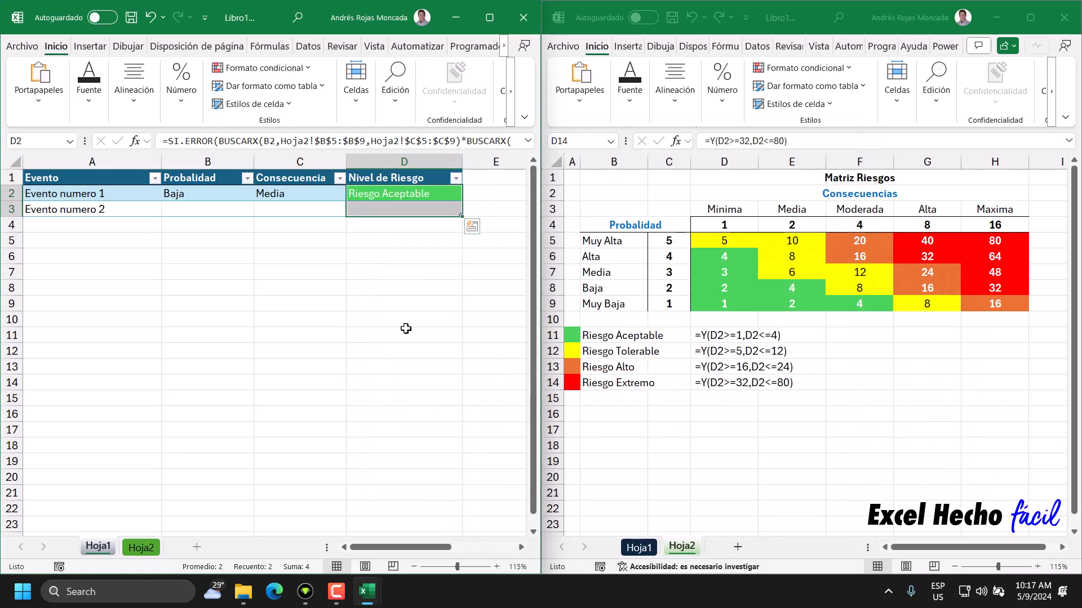
click(373, 213)
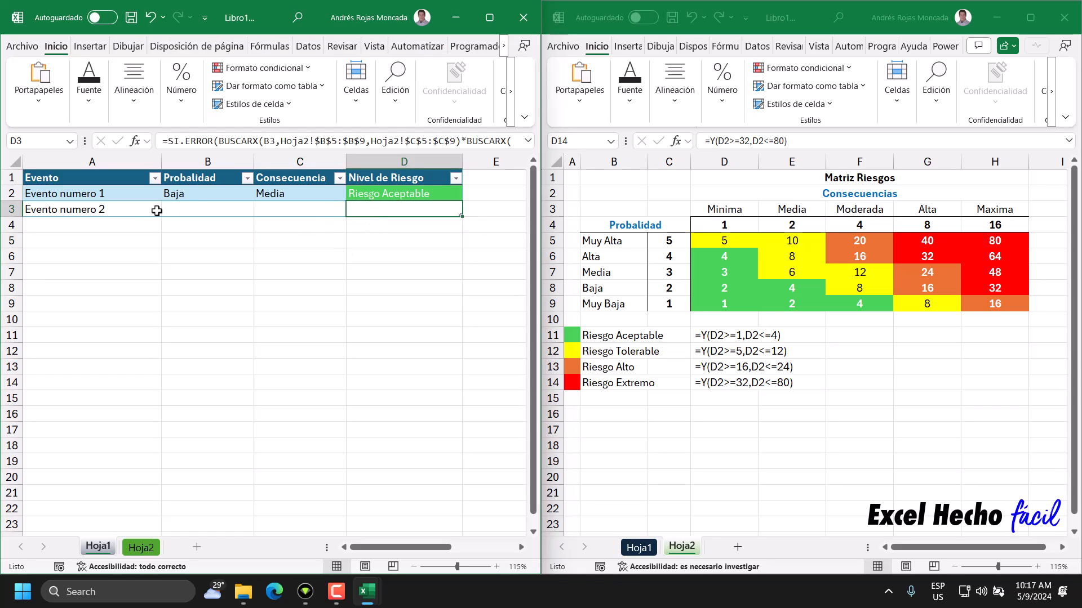
- Set Evento numero 2's probability to Media and its consequence to Media in B3 and C3
click(191, 208)
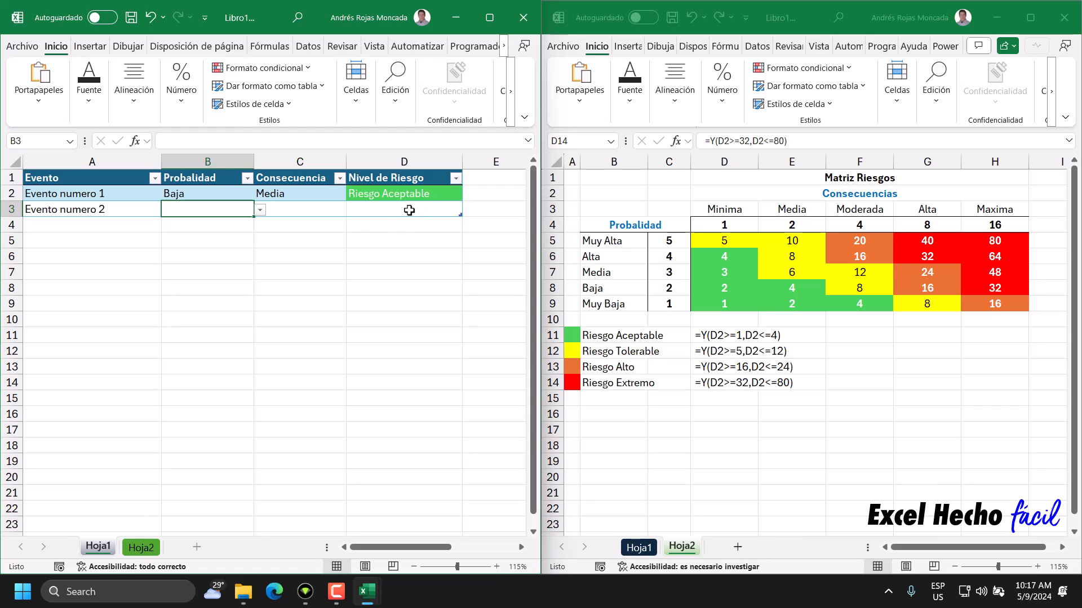
click(260, 210)
click(197, 246)
click(302, 208)
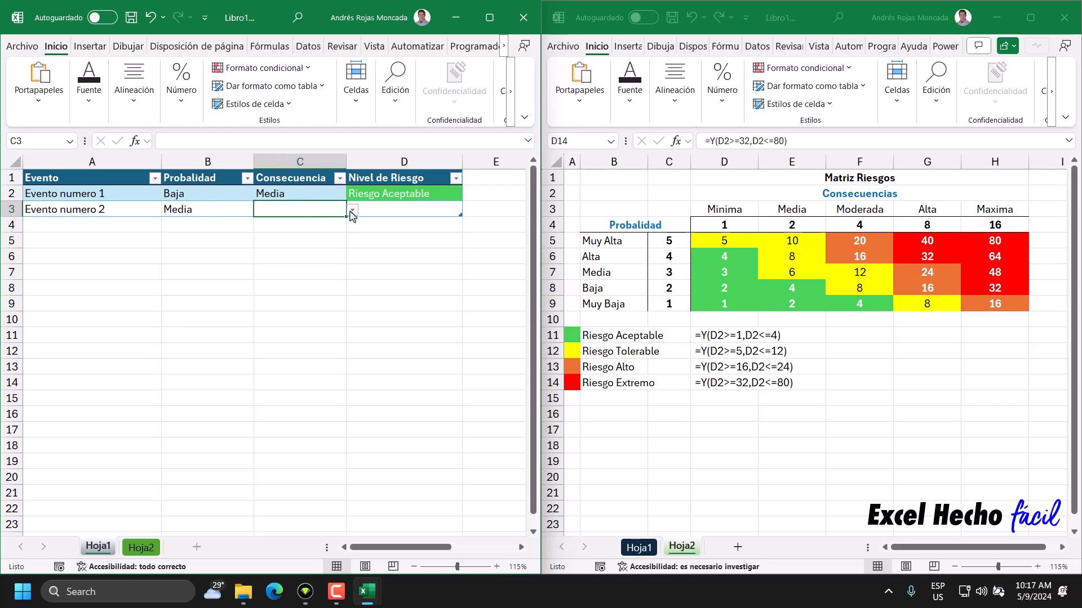
click(352, 211)
click(290, 235)
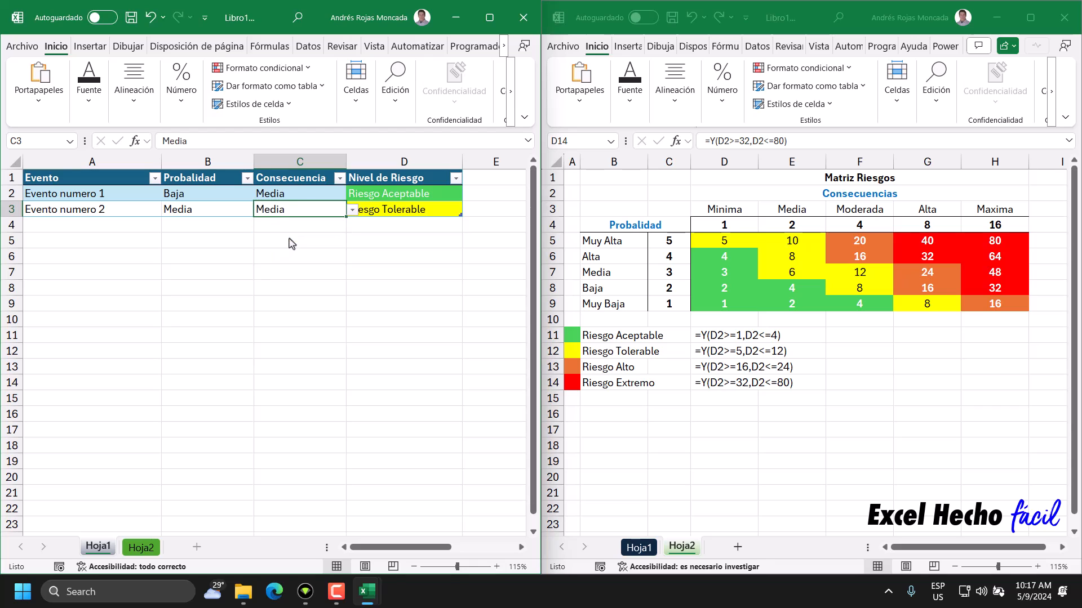
- Add two more event rows to the table by entering "Evento numero 3" in A4 and "Evento numero 4" in A5
click(65, 231)
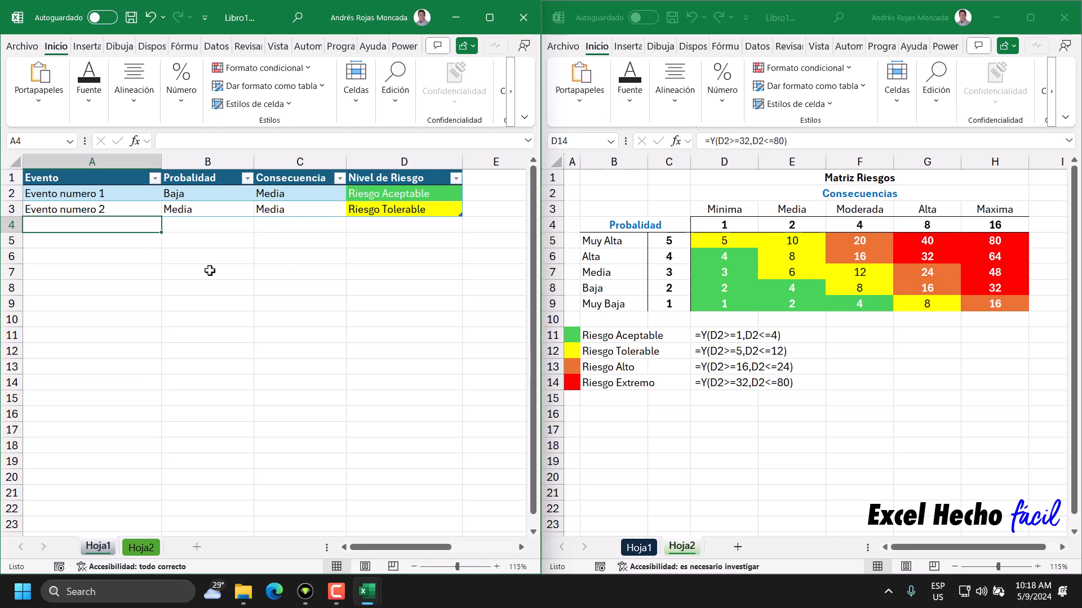
text(Evet)
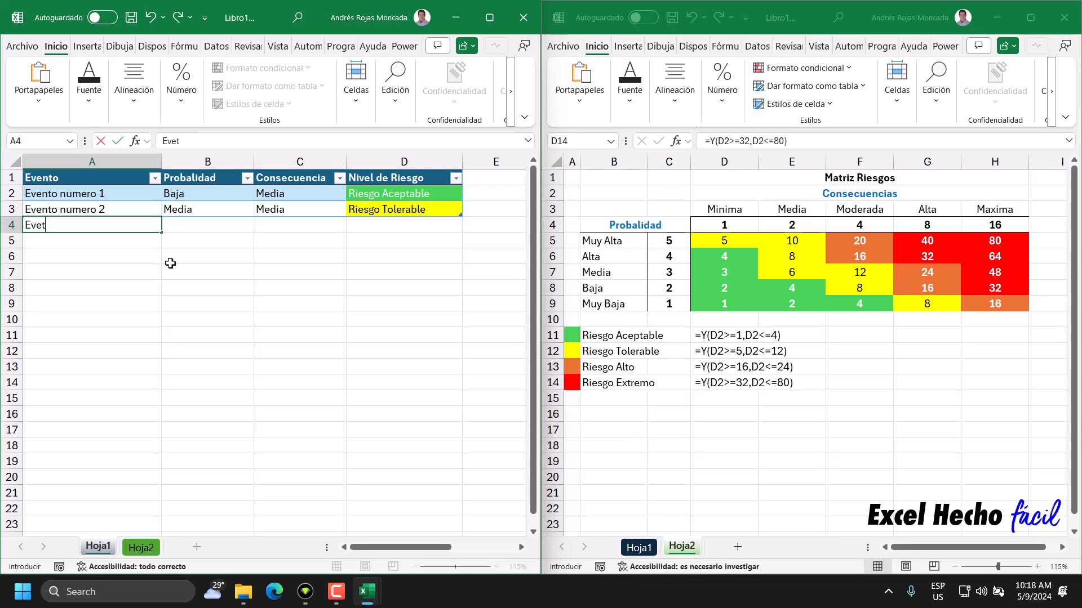
text(no numero 3)
key(Return)
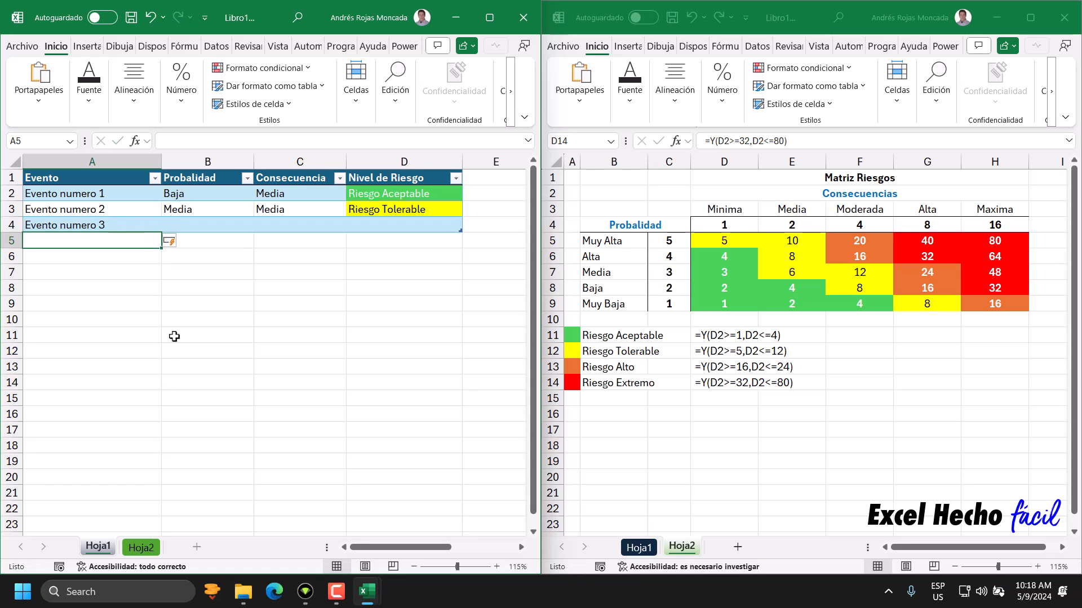
text(Evento numero 4)
key(Return)
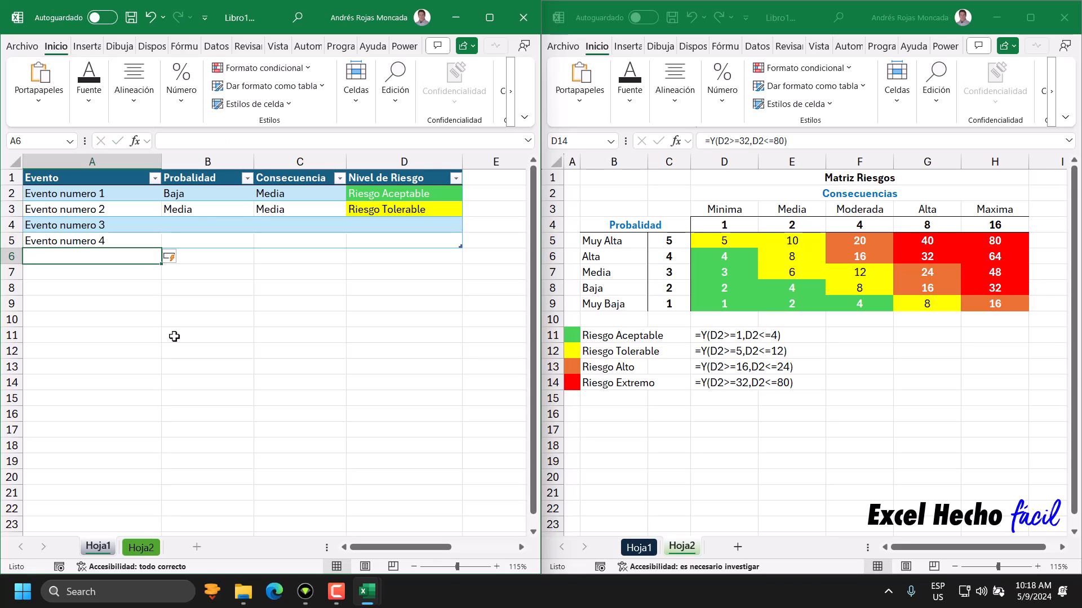
- Set Evento numero 3's probability to Alta and its consequence to Moderada in B4 and C4
click(216, 225)
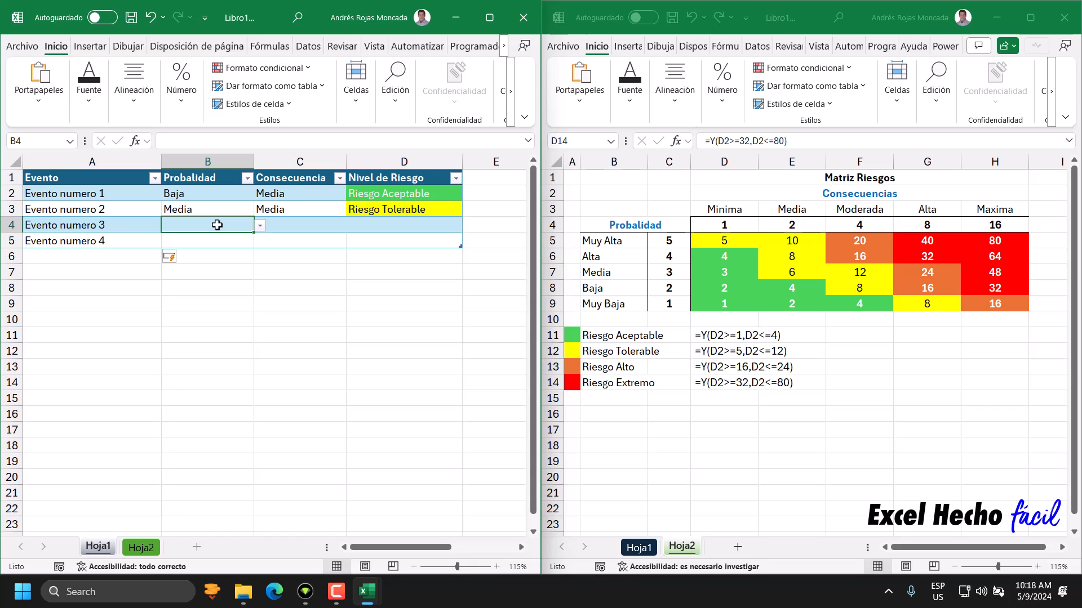
click(260, 225)
click(237, 250)
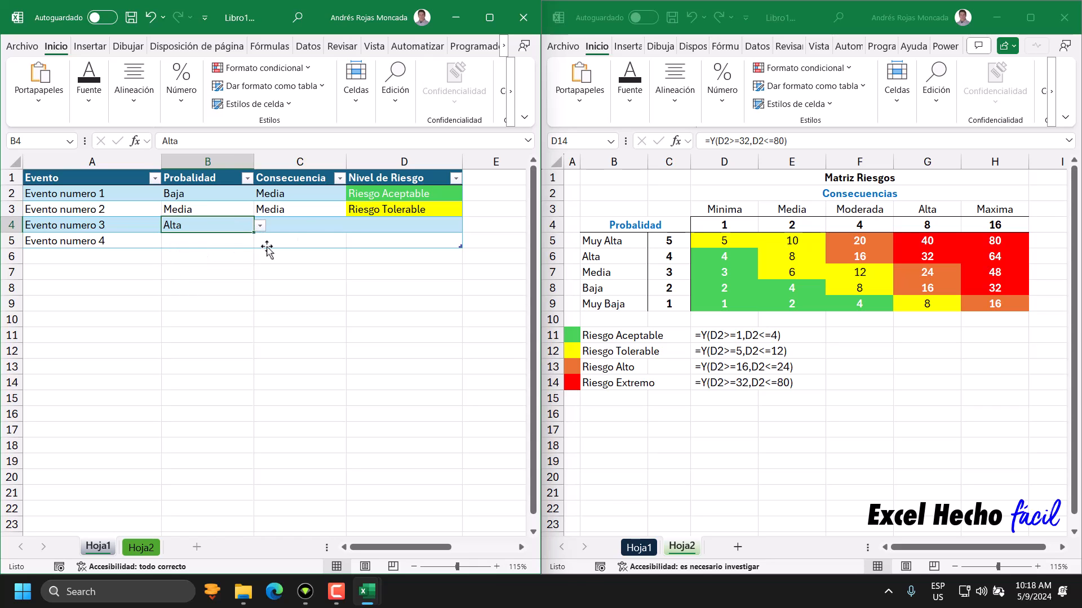
click(306, 225)
click(352, 225)
click(288, 266)
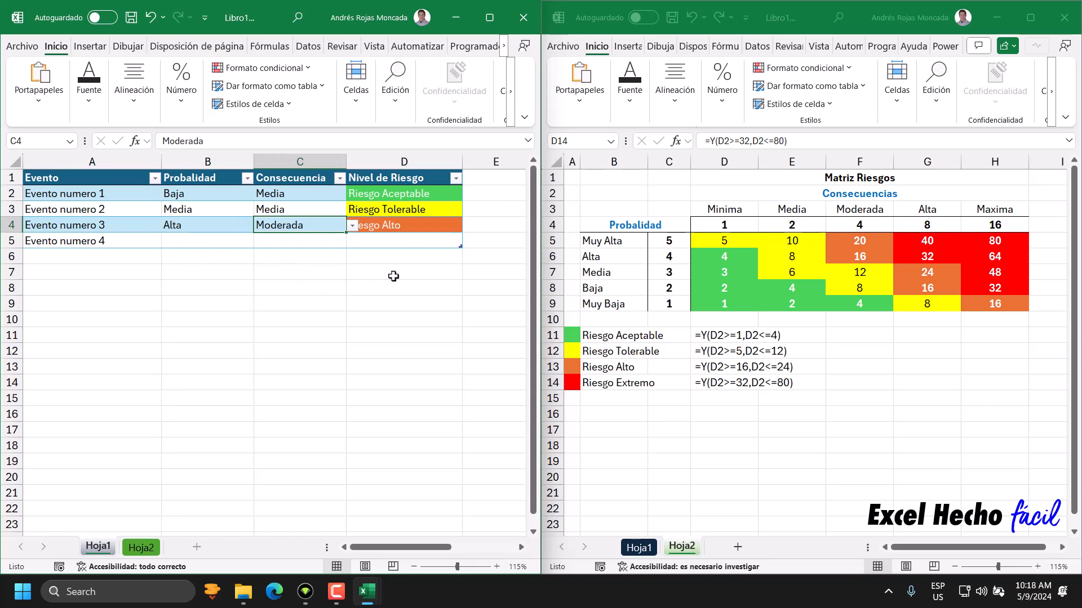
- Set Evento numero 4's probability to Alta and its consequence to Alta in B5 and C5
click(195, 241)
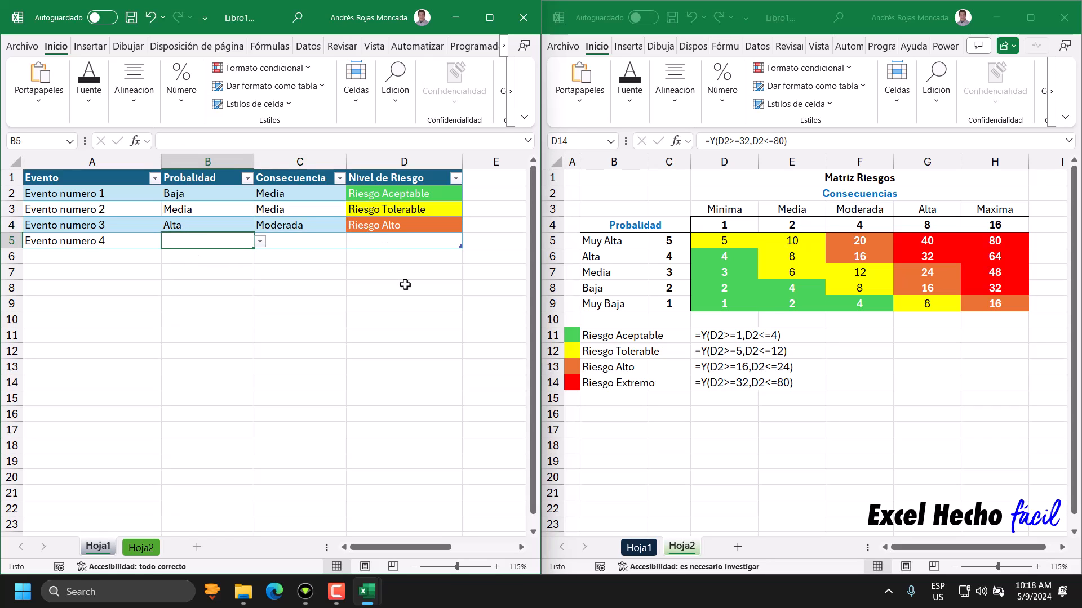
click(260, 241)
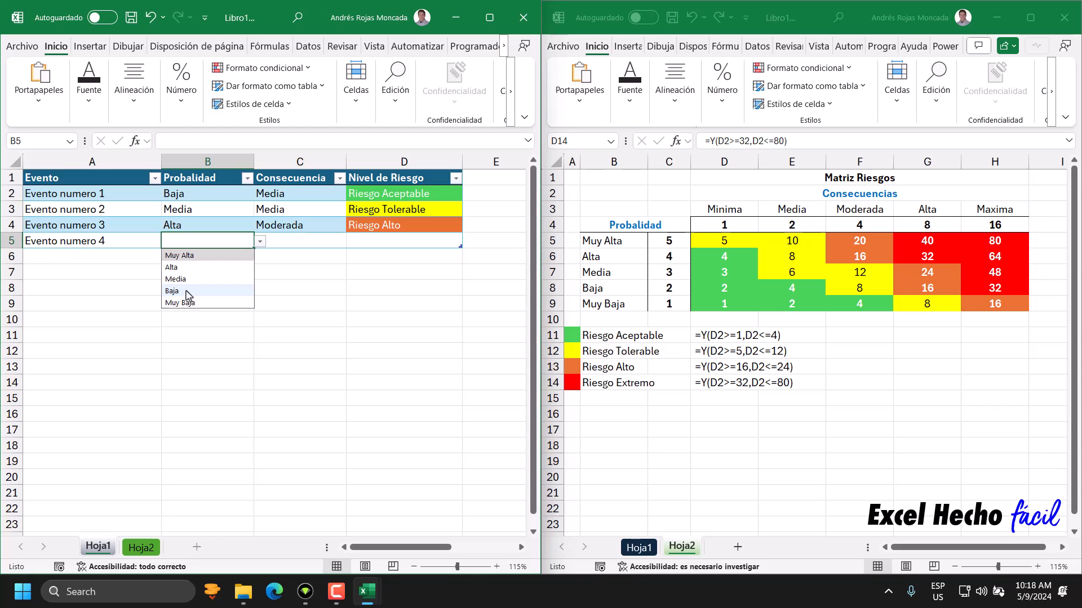
click(188, 268)
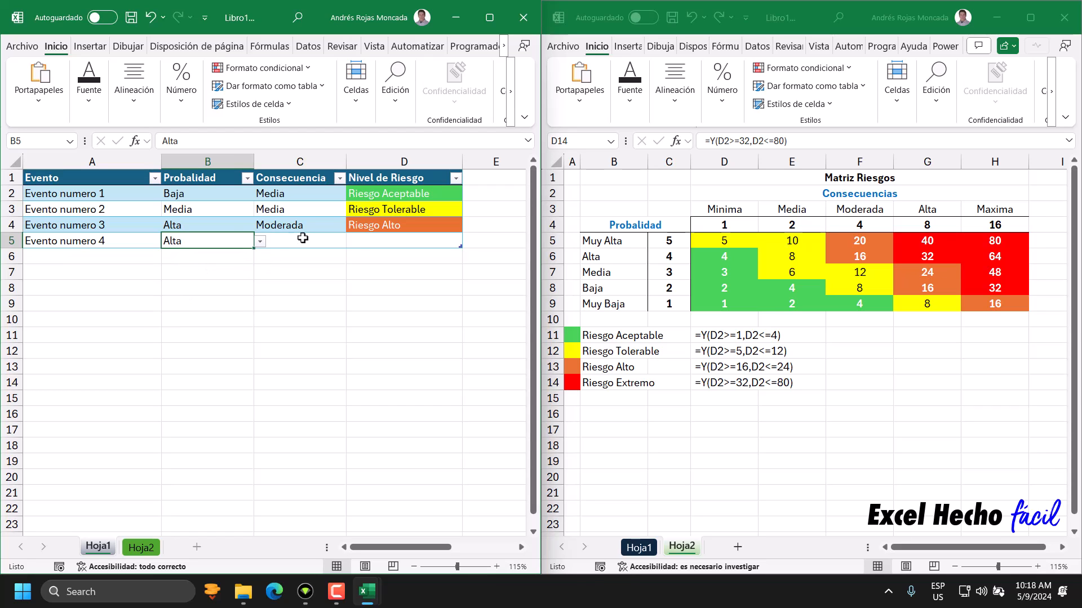
click(299, 241)
click(352, 241)
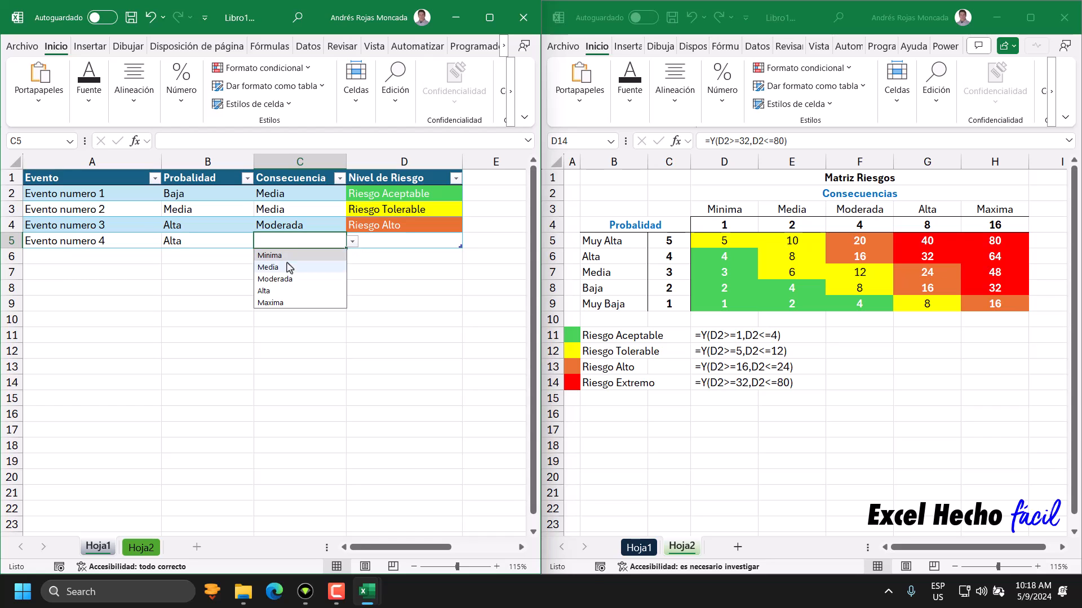
click(283, 290)
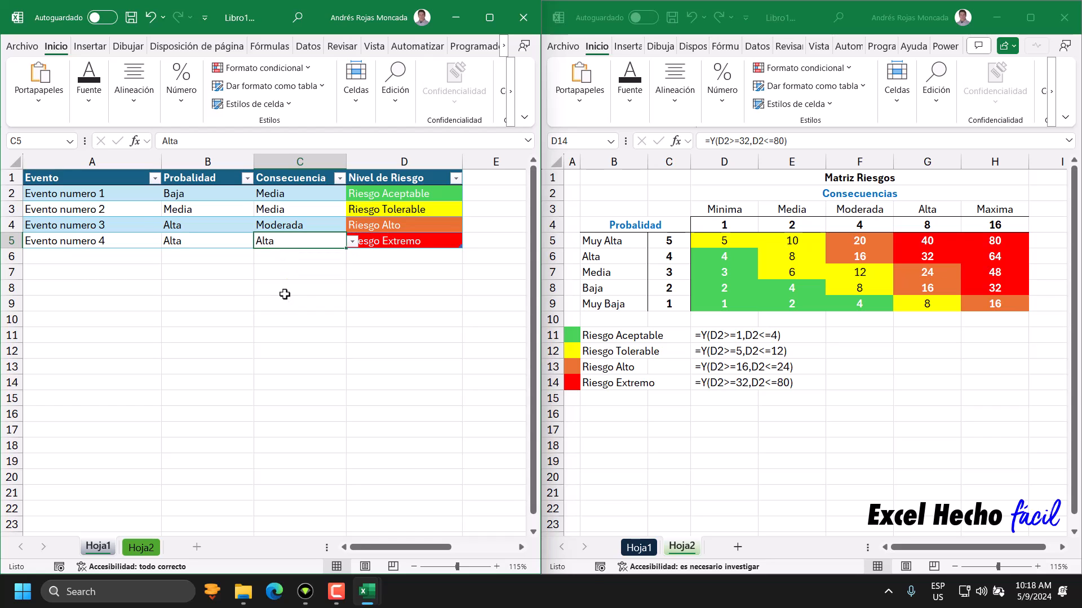
- Review the risk levels in D2:D5 of Hoja1 against the rule formulas in D11:D14 of Hoja2
click(70, 271)
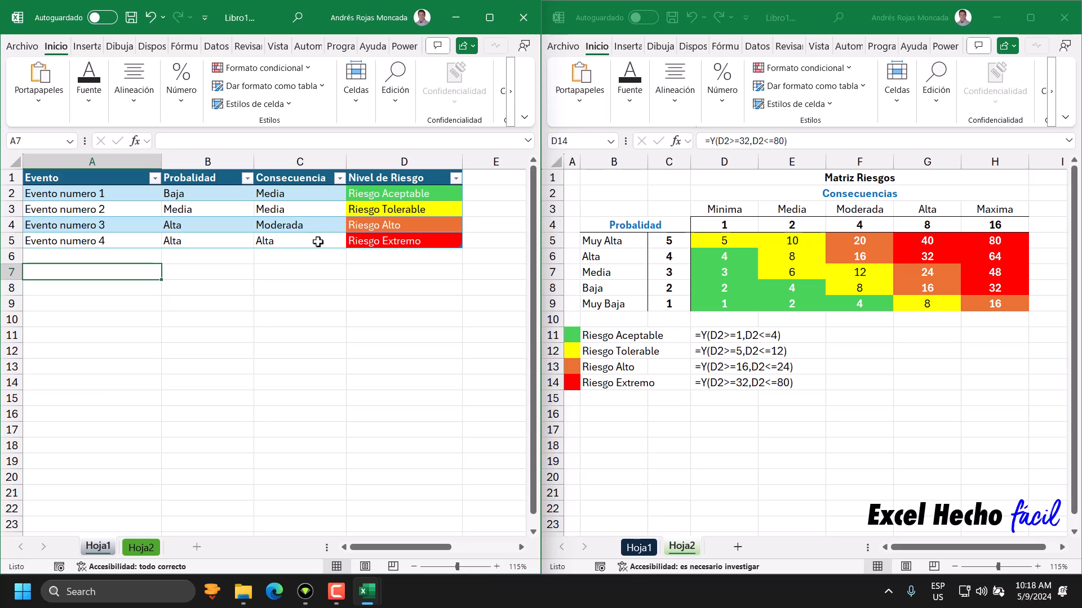
drag(413, 197, 413, 230)
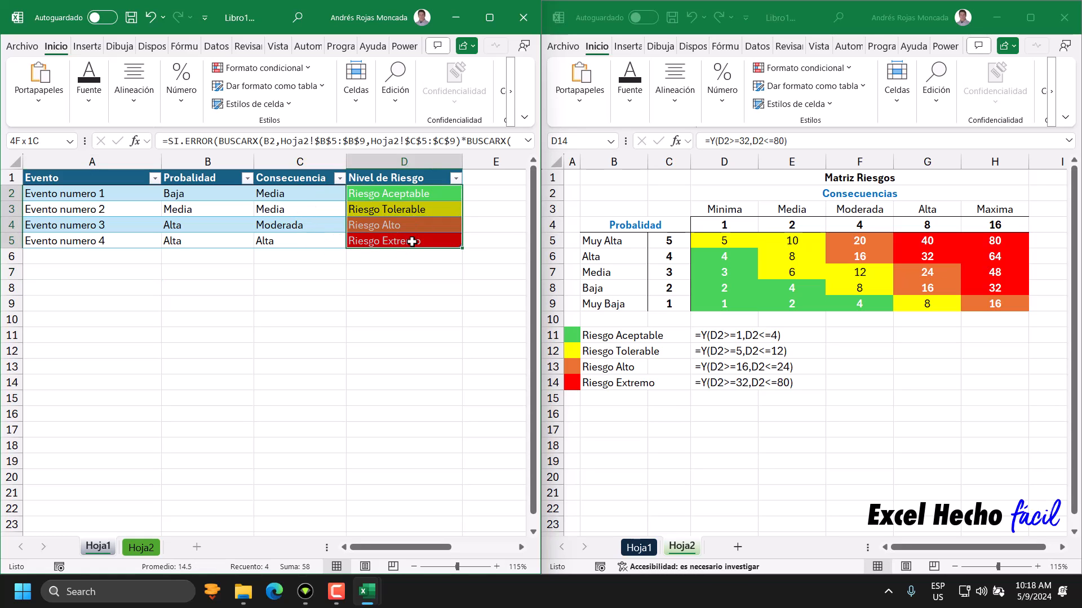
click(733, 349)
drag(727, 336, 719, 382)
click(645, 417)
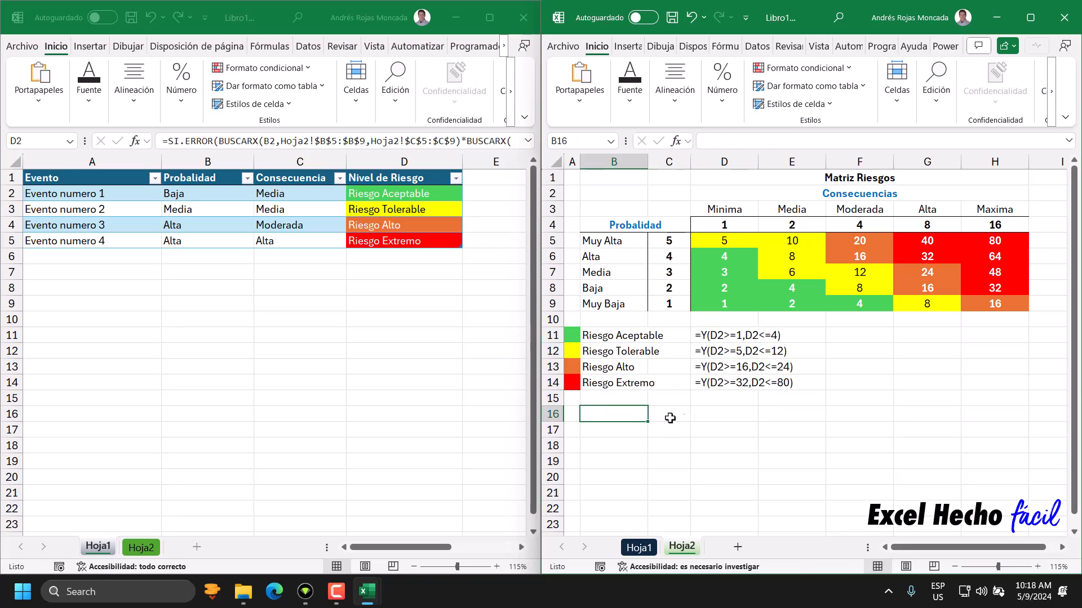
click(852, 336)
click(986, 386)
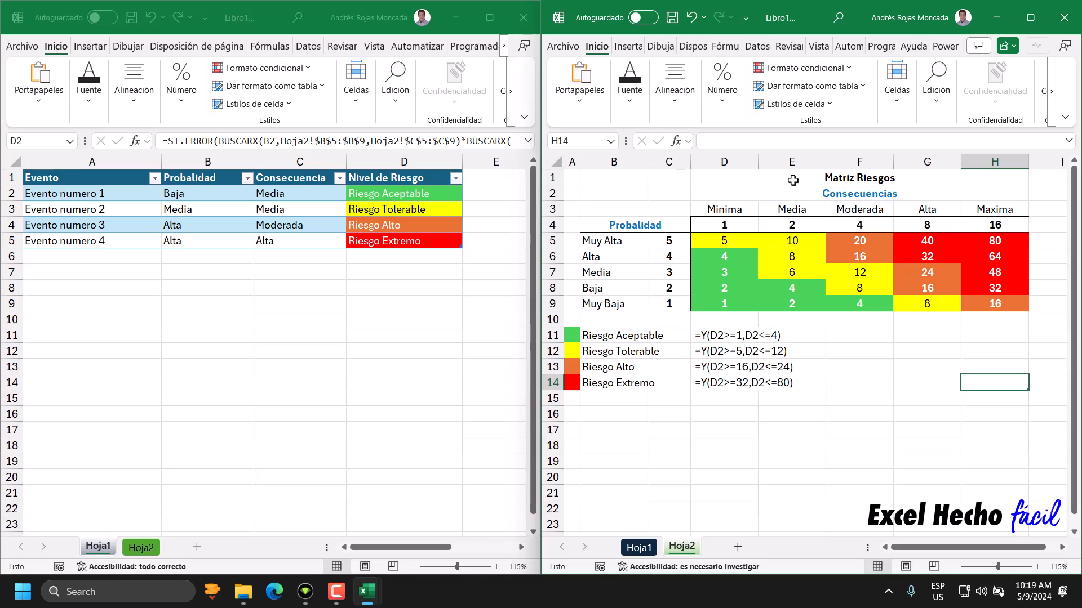
click(77, 273)
click(84, 272)
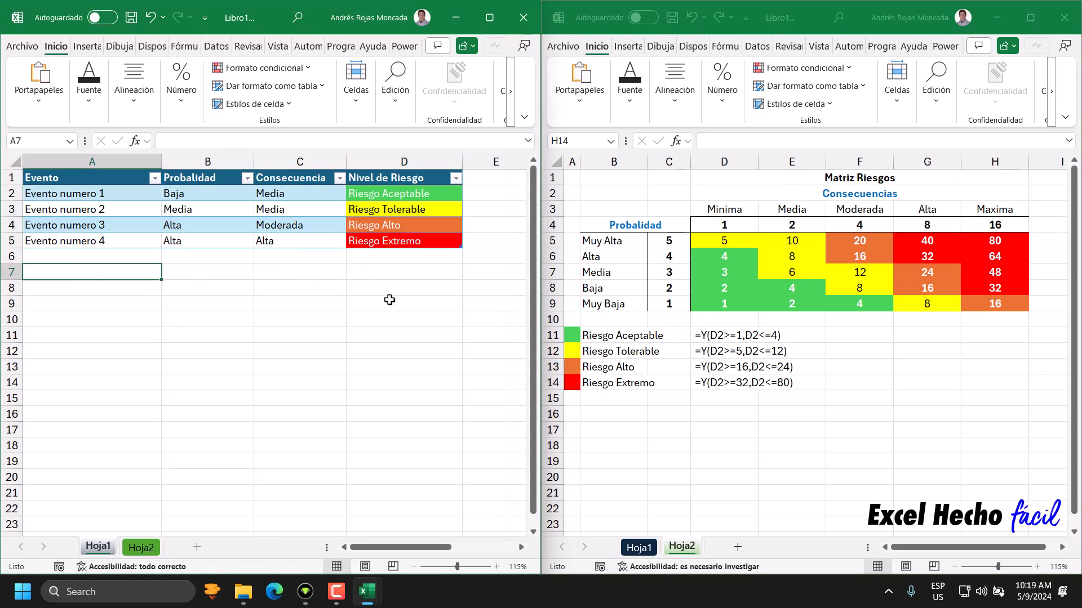